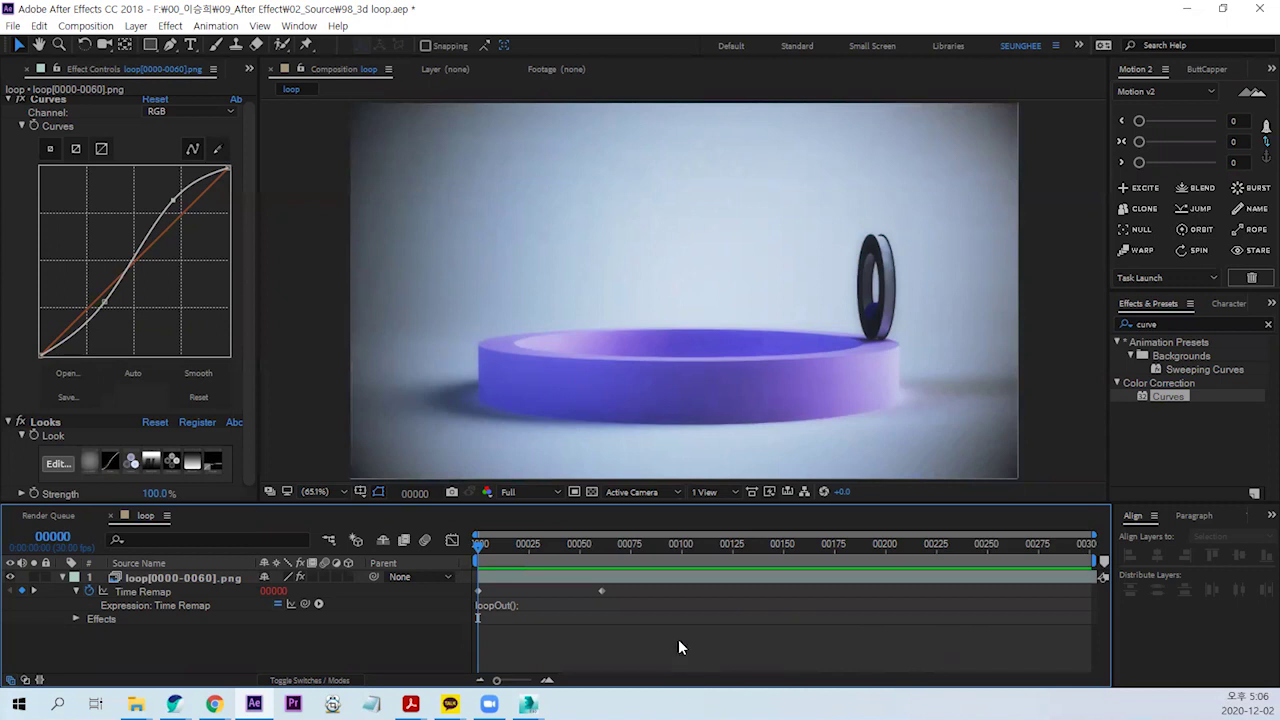
Step: Preview the looping ring composition in After Effects, then switch to the 3ds Max scene
key("space")
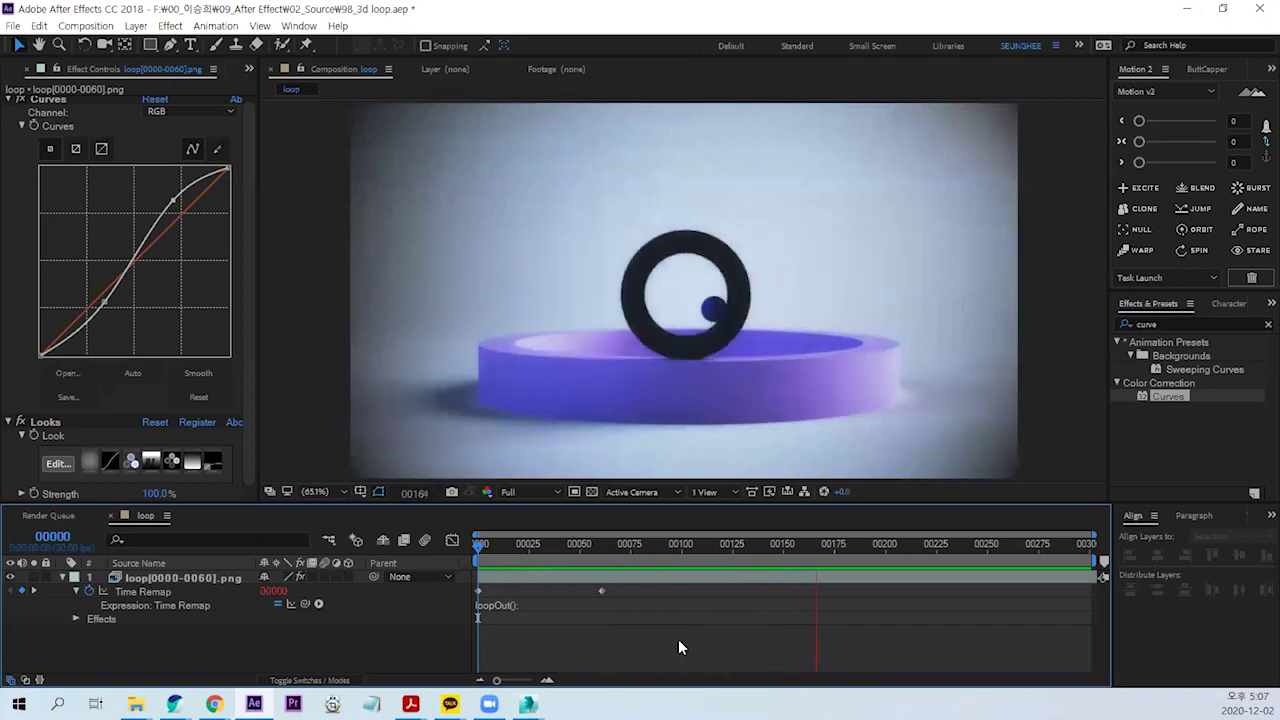
key("space")
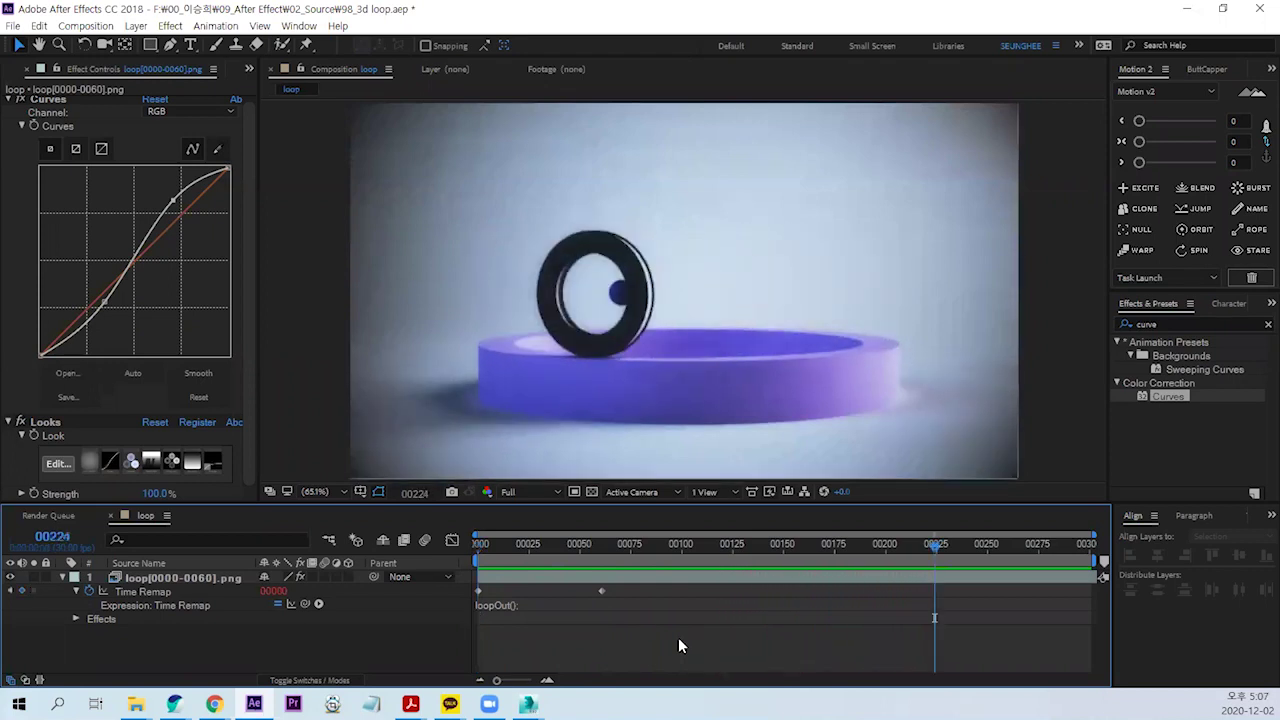
mouse_move(528, 704)
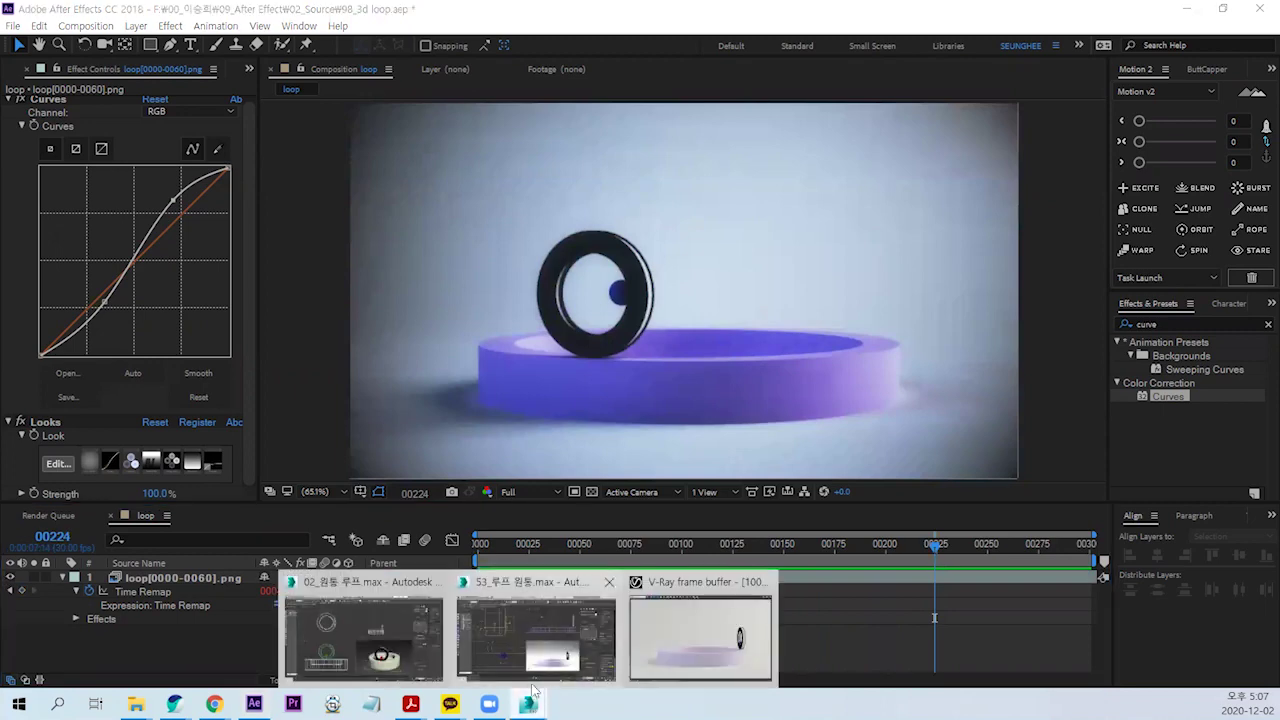
left_click(536, 636)
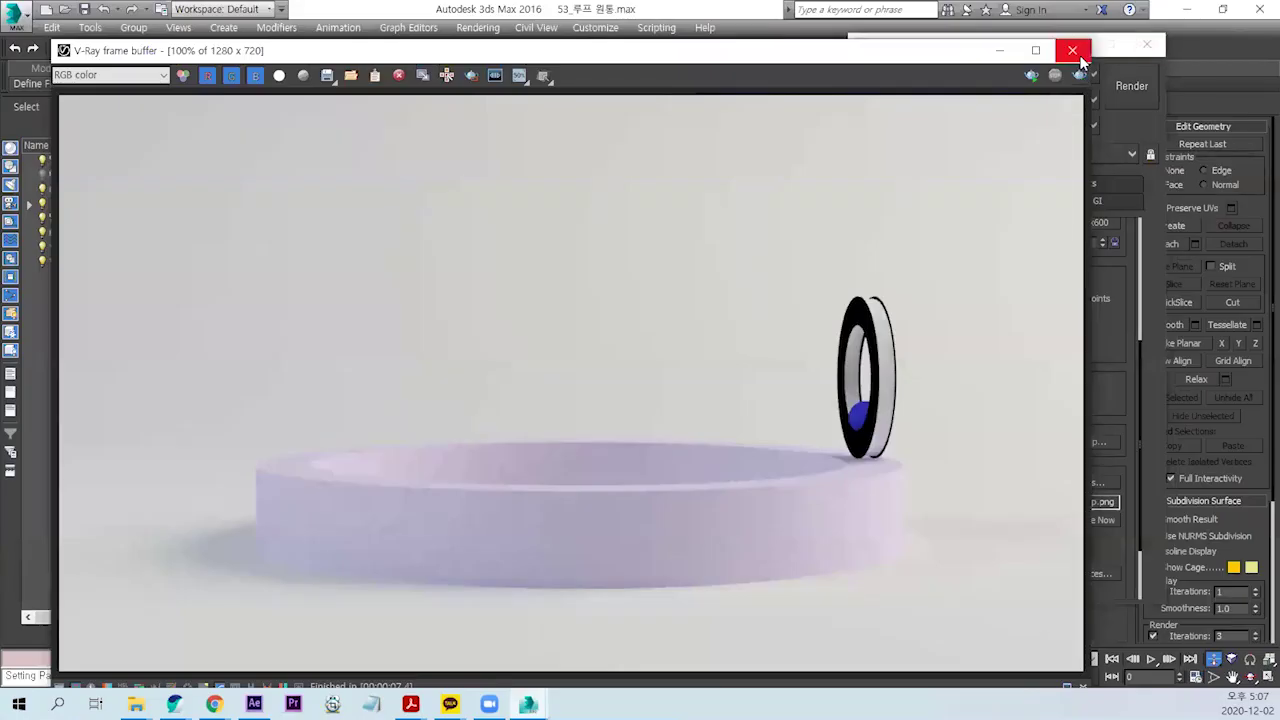
Step: Close the V-Ray render windows and maximize the camera viewport with Alt+W
left_click(1079, 56)
left_click(1147, 45)
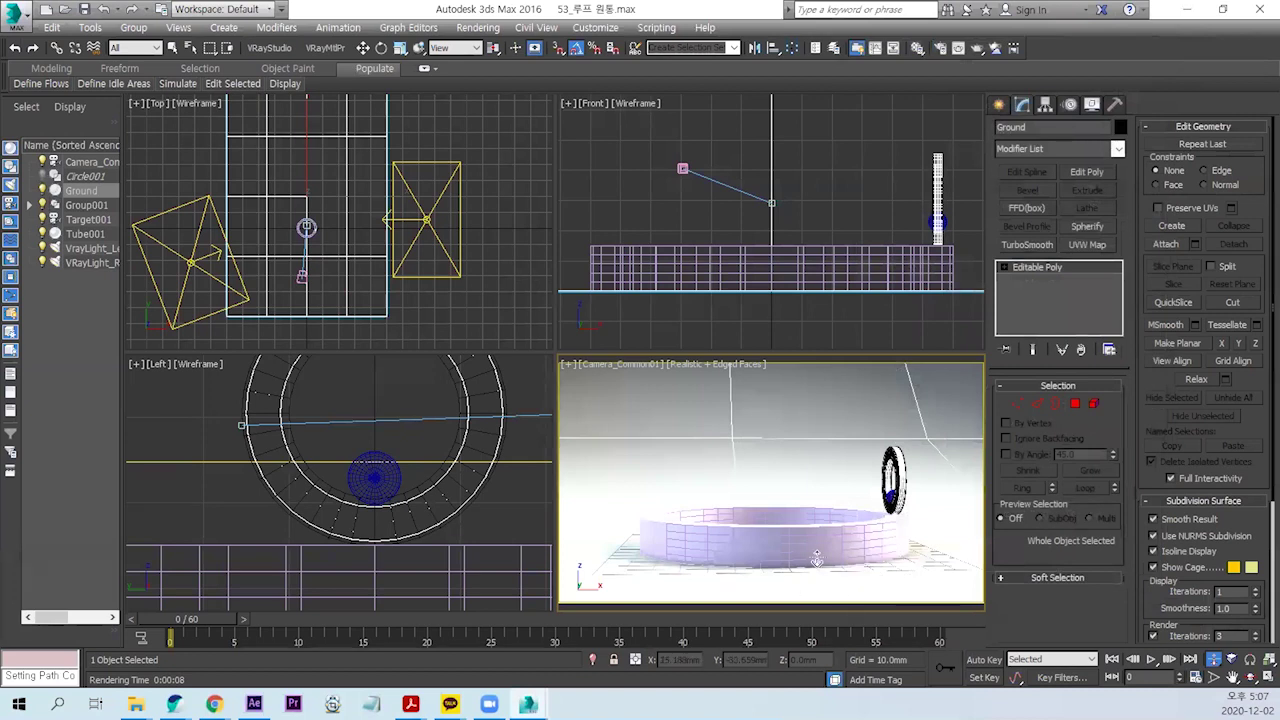
left_click(569, 365)
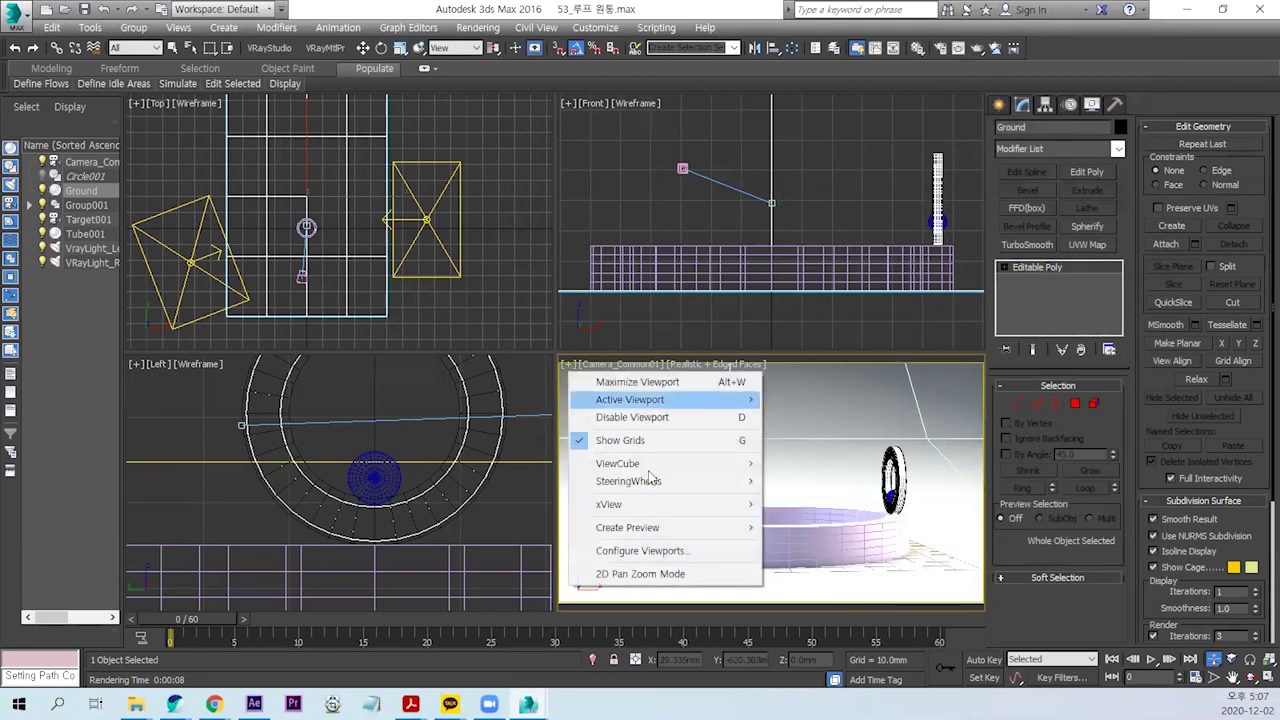
left_click(650, 546)
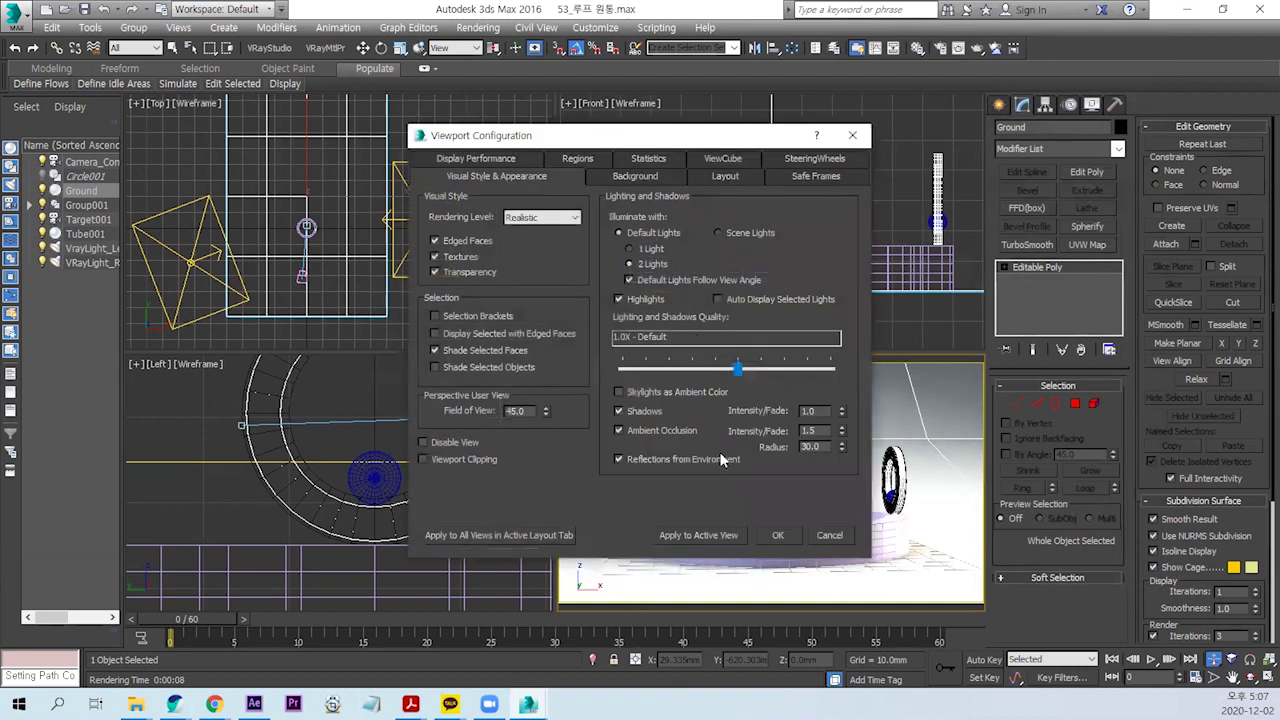
left_click(771, 541)
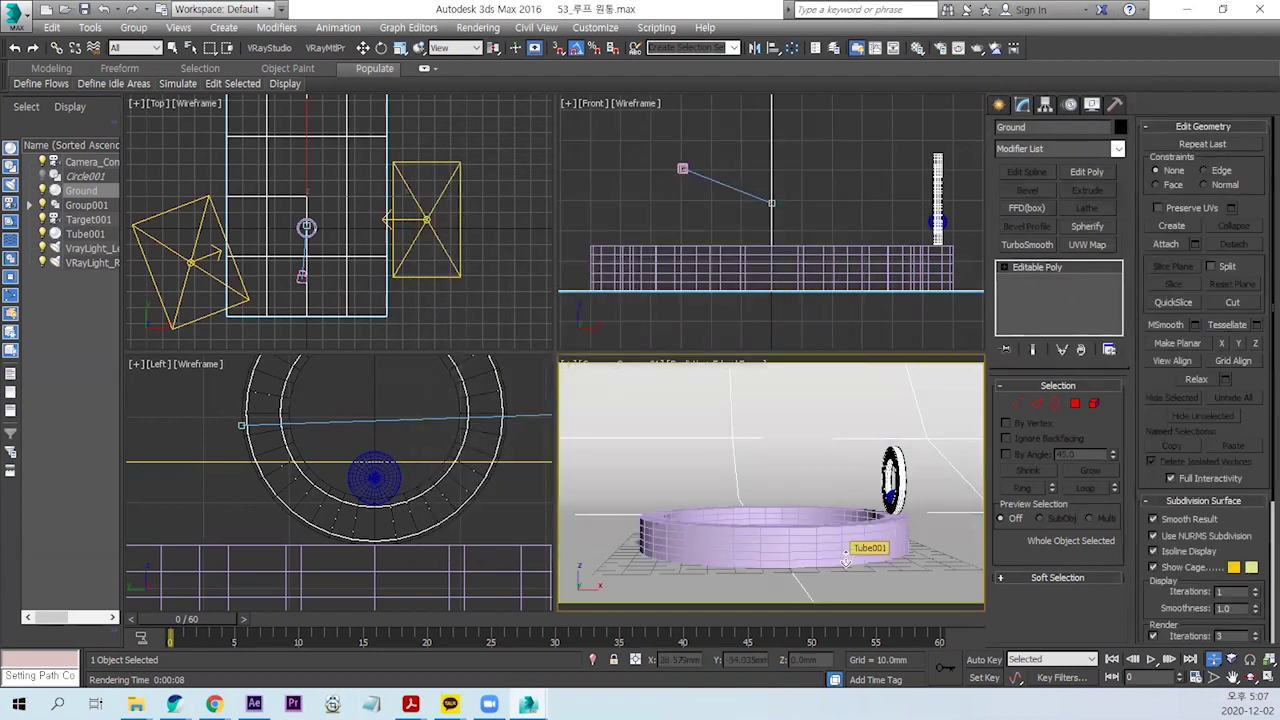
key("alt+w")
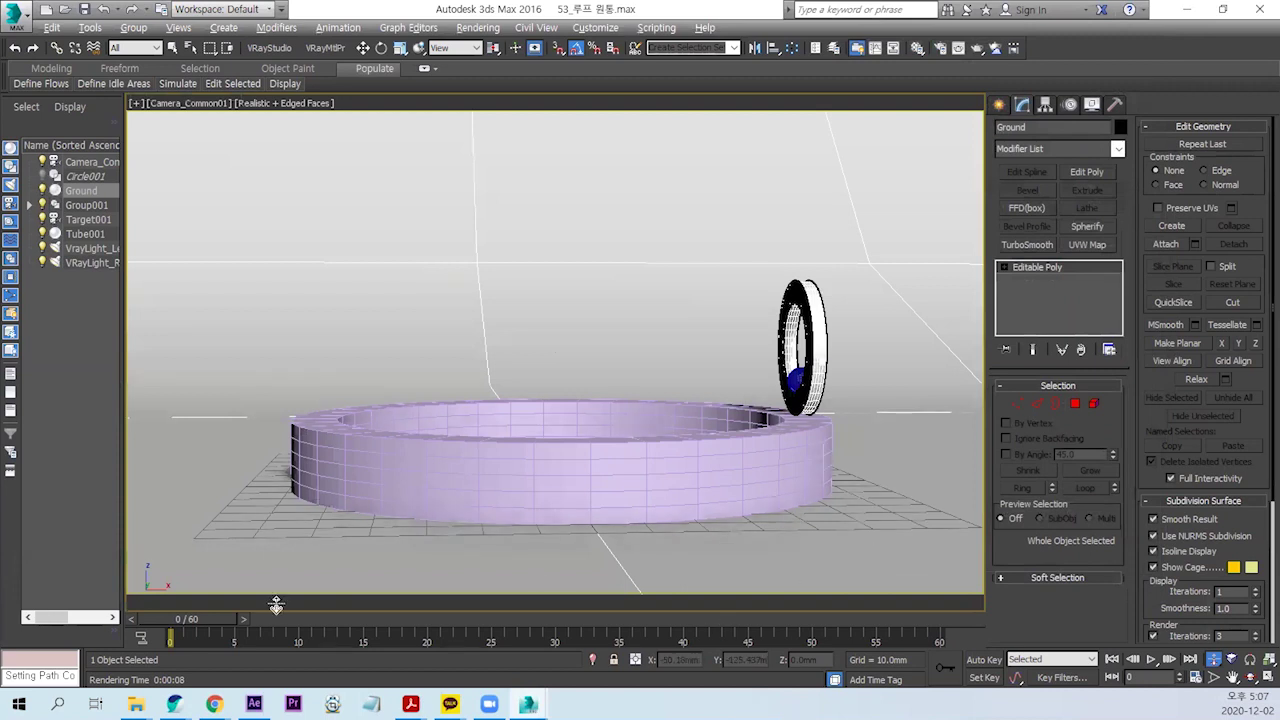
Step: Play the ring's rolling animation around the cylinder, then return to frame 0
left_click(1151, 660)
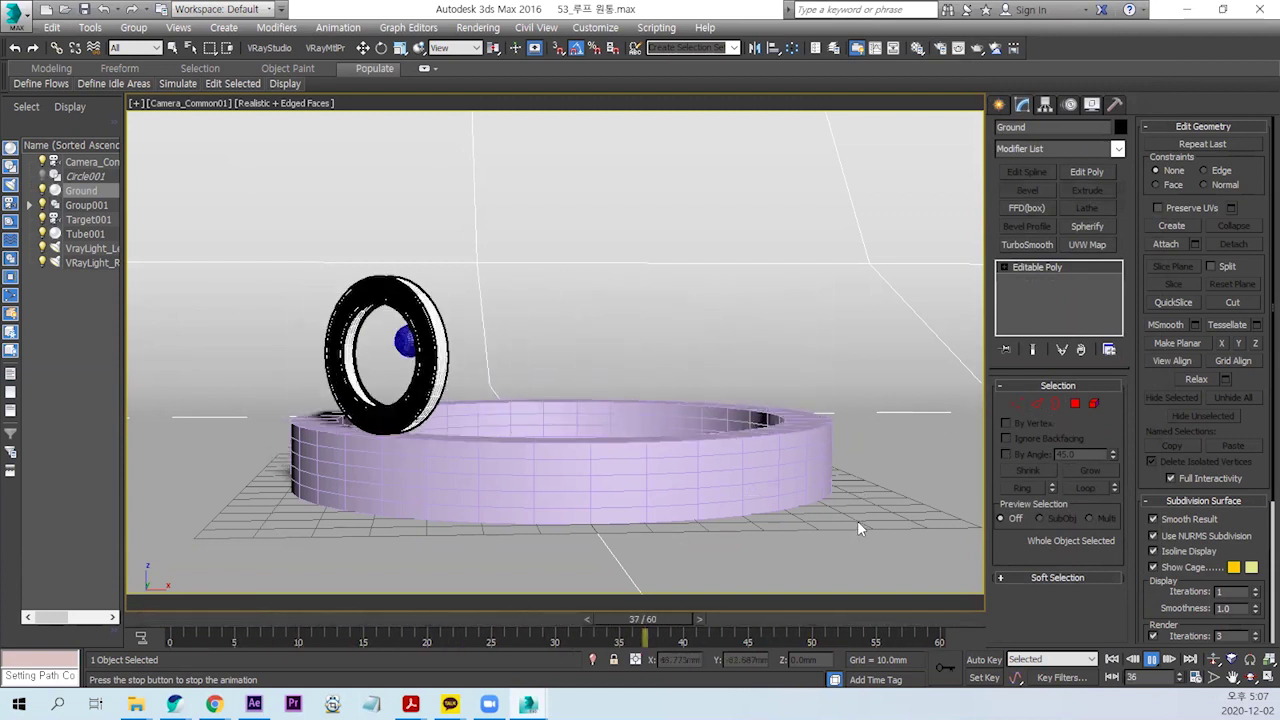
left_click(1153, 662)
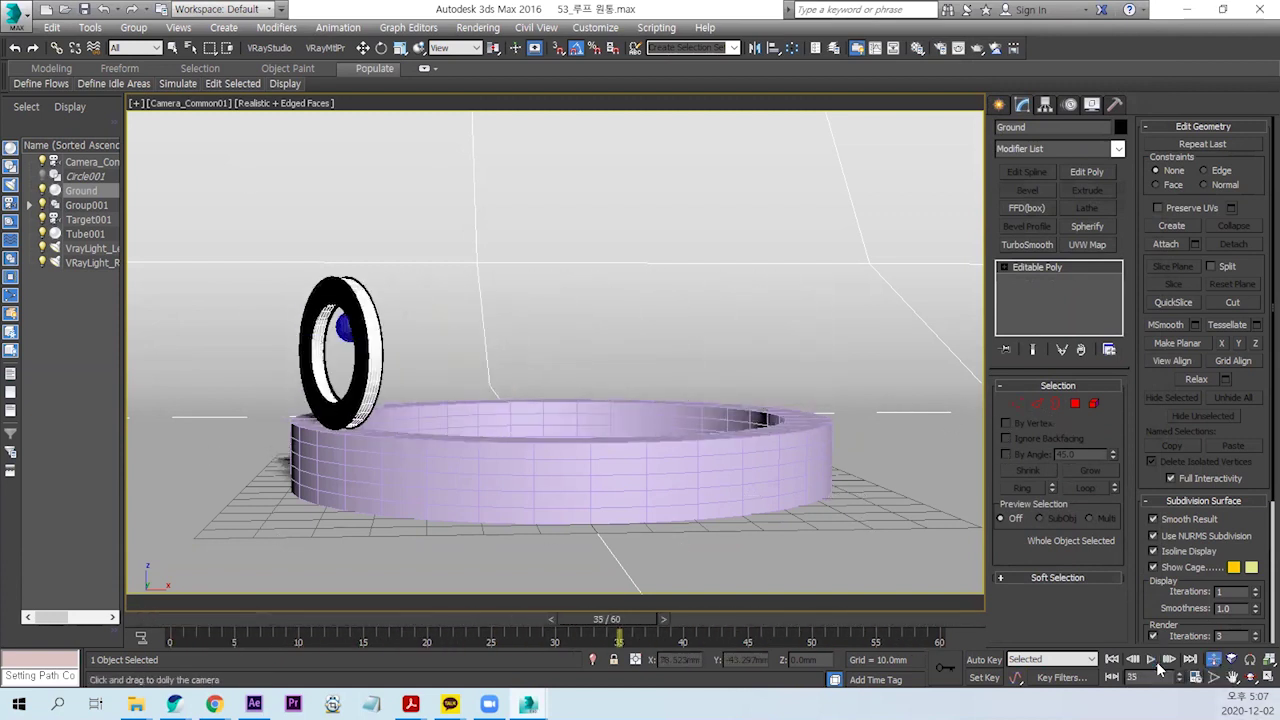
left_click_drag(605, 633, 170, 633)
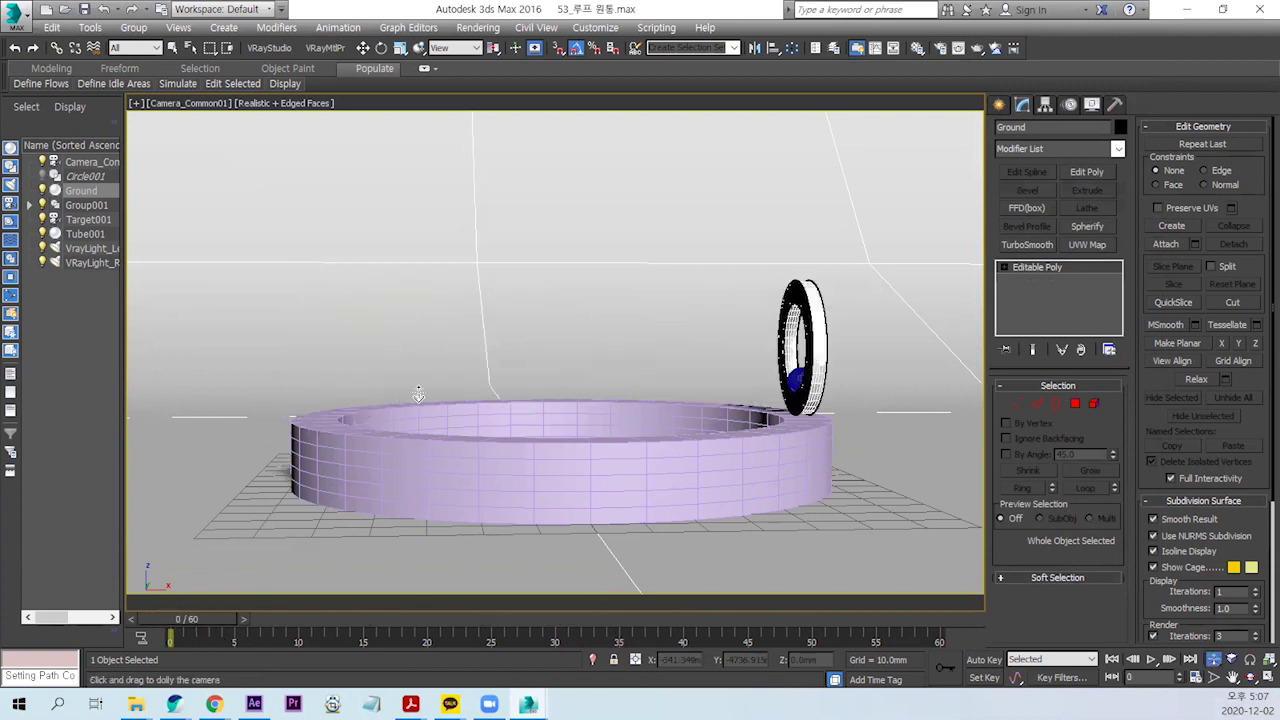
left_click(15, 20)
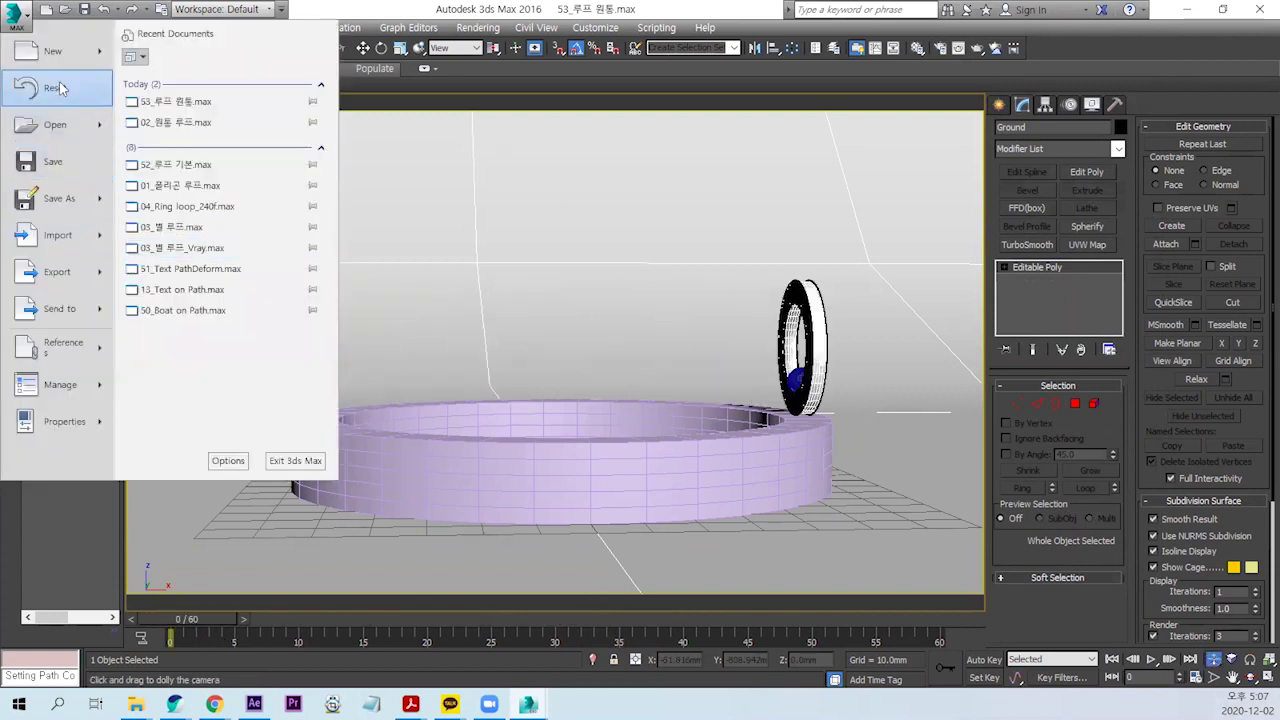
Step: Save the current scene and reset 3ds Max to an empty scene
left_click(55, 162)
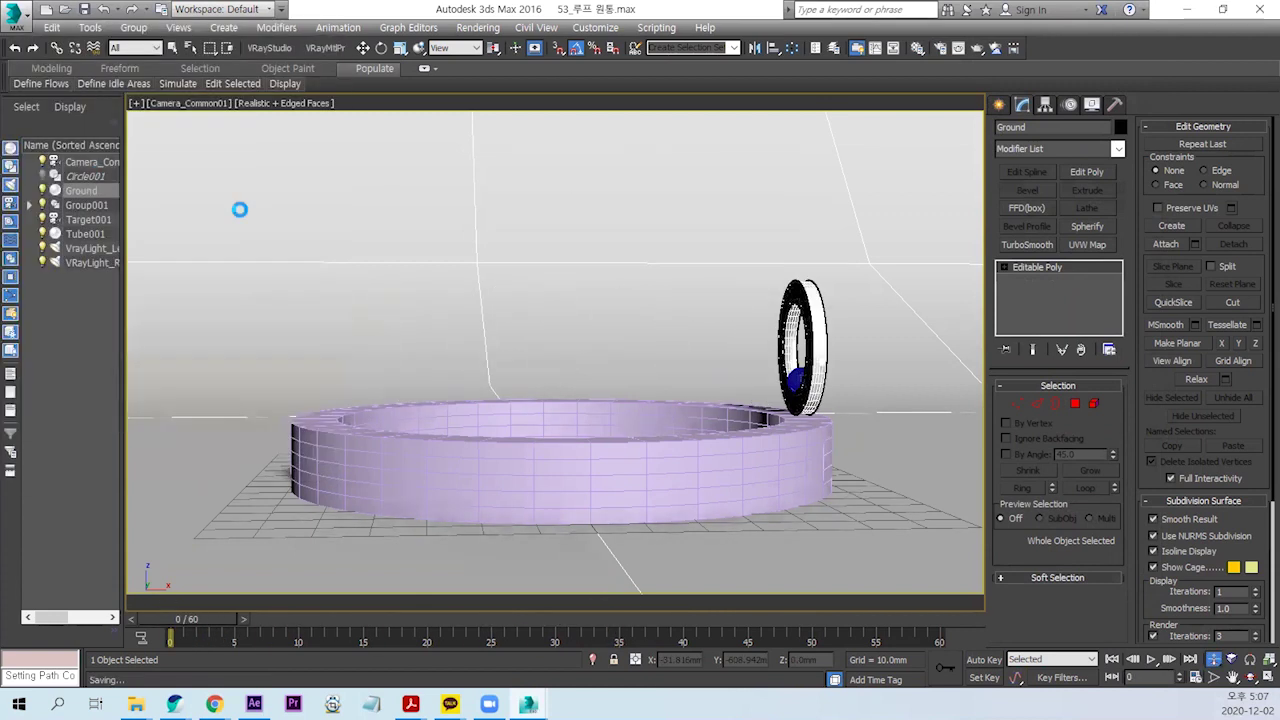
left_click(18, 18)
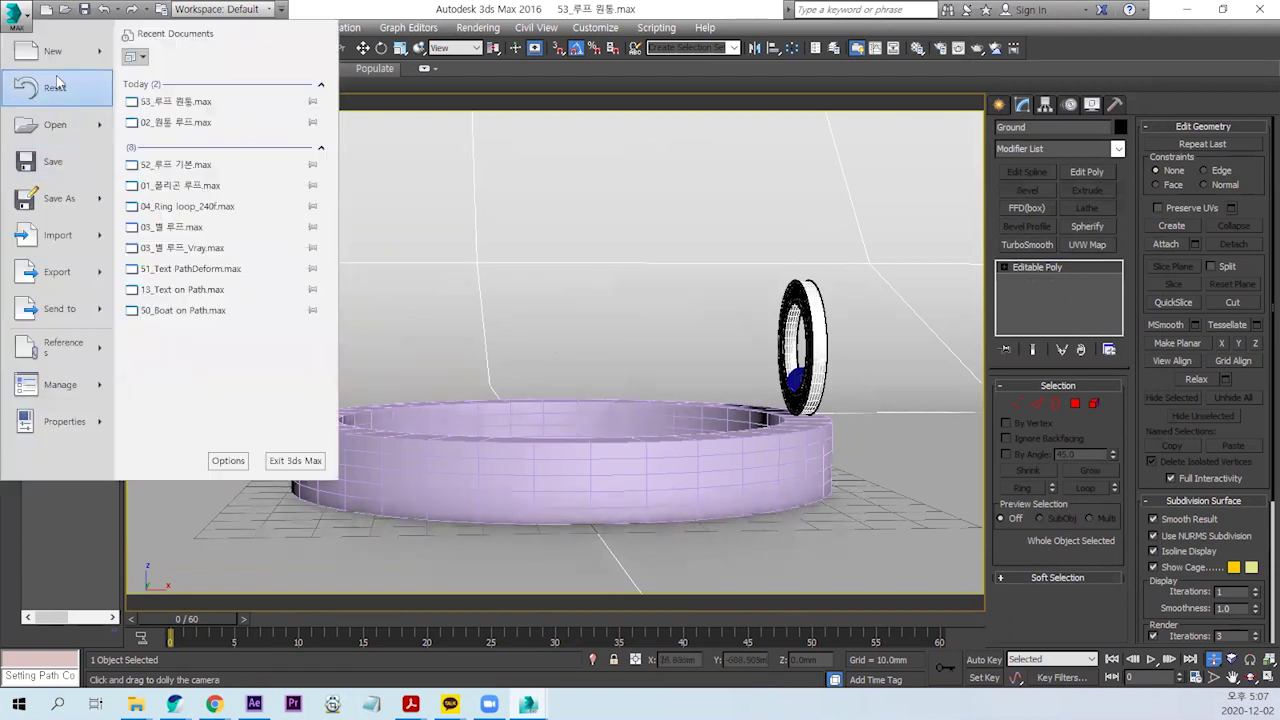
left_click(62, 84)
left_click(596, 378)
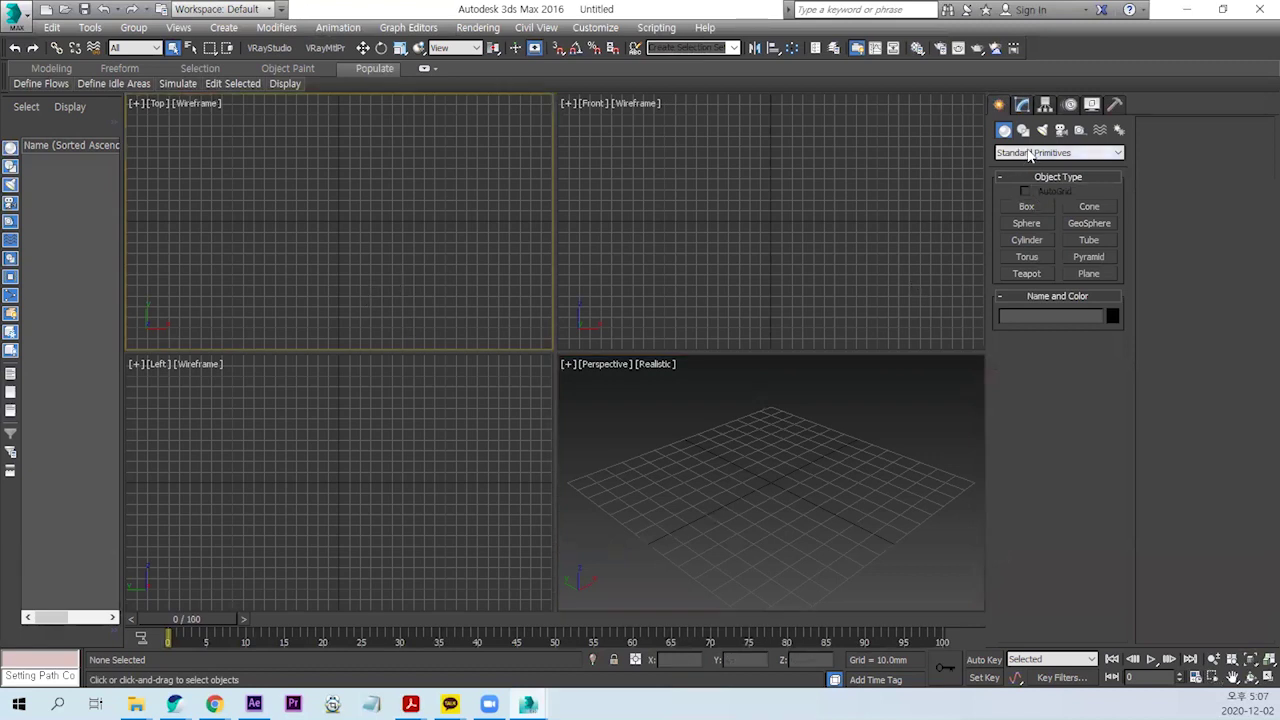
Step: Create a tube with Radius 1 50 mm, Radius 2 60 mm, Height 15 mm and 52 sides
left_click(1088, 240)
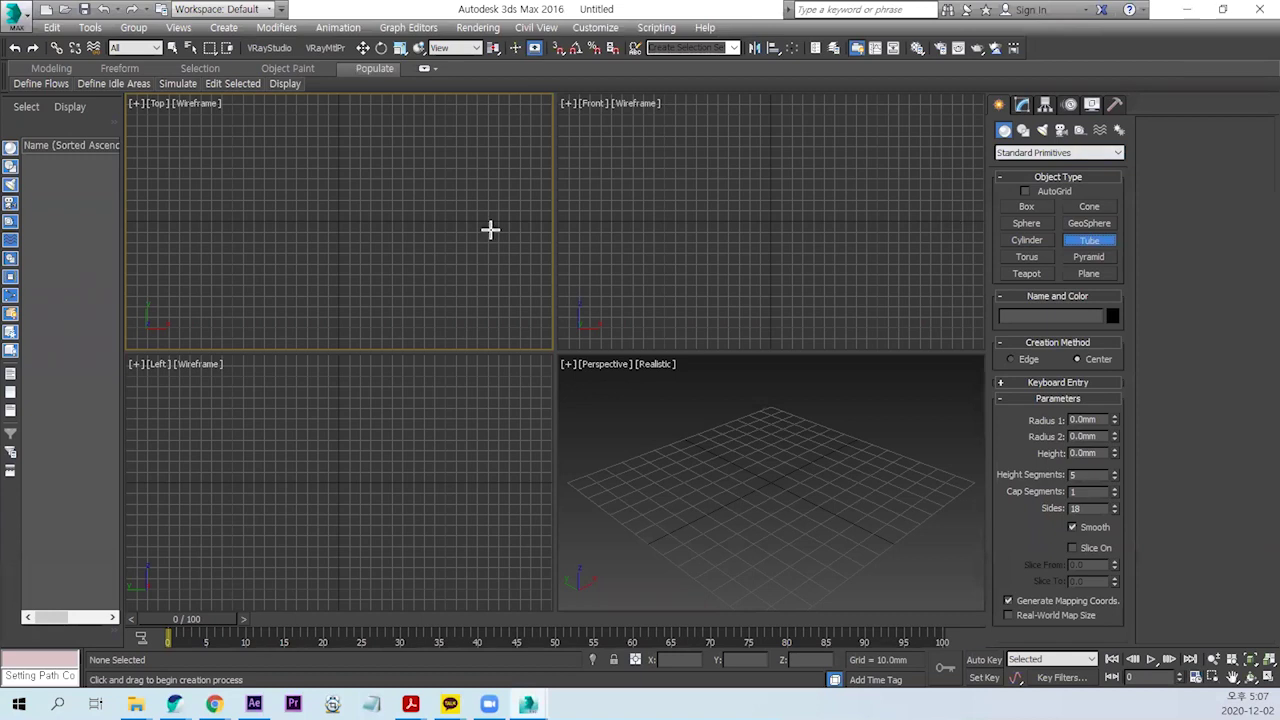
left_click_drag(340, 220, 423, 177)
left_click(428, 168)
left_click(437, 143)
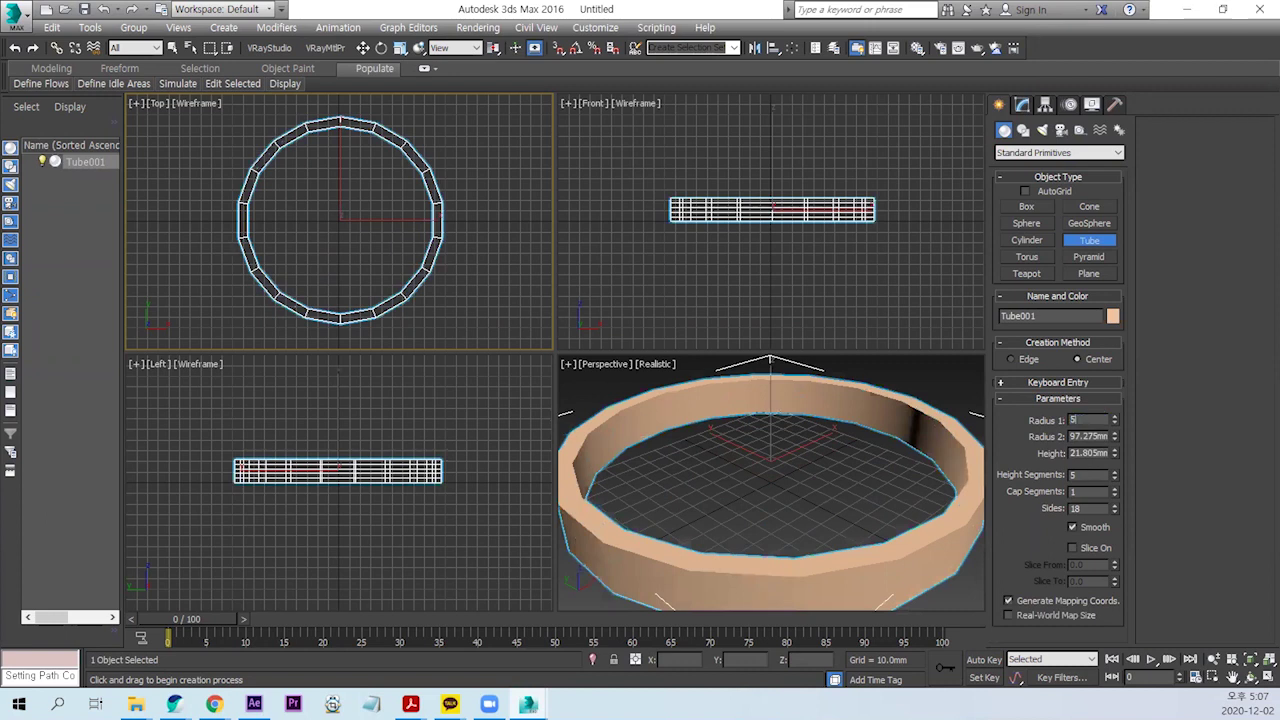
type("0")
key("Tab")
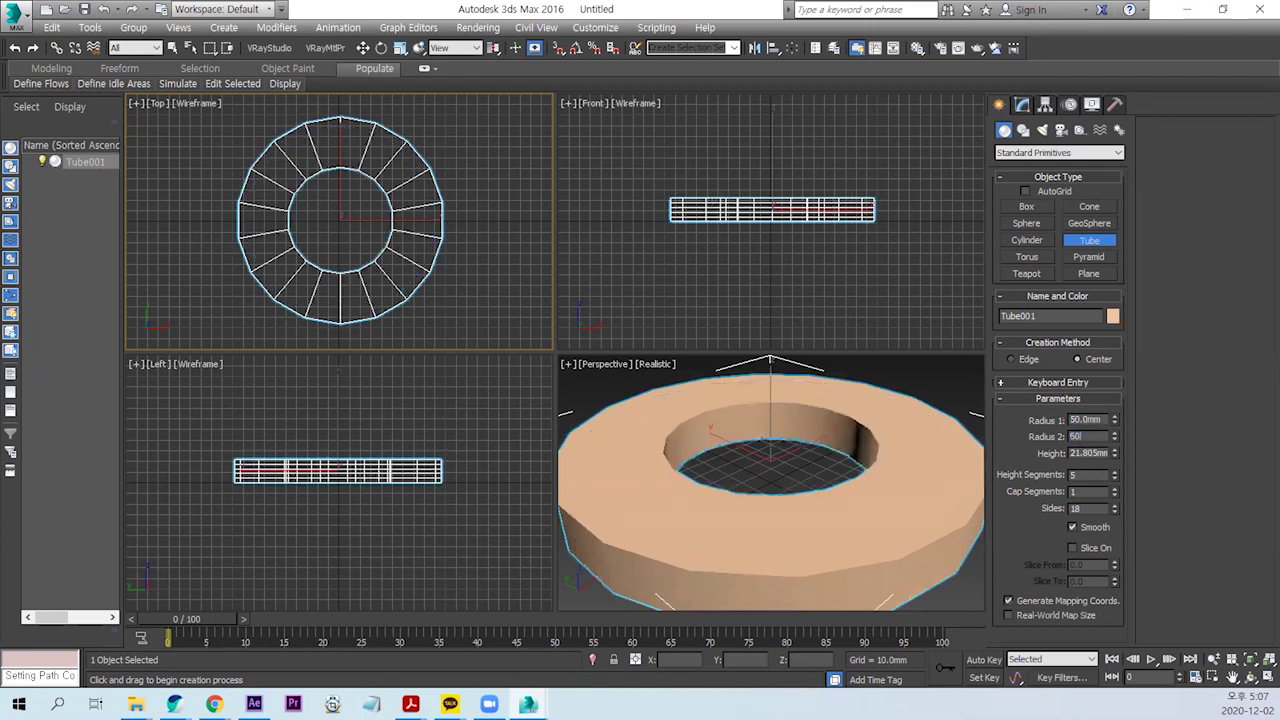
key("Tab")
type("5")
key("Return")
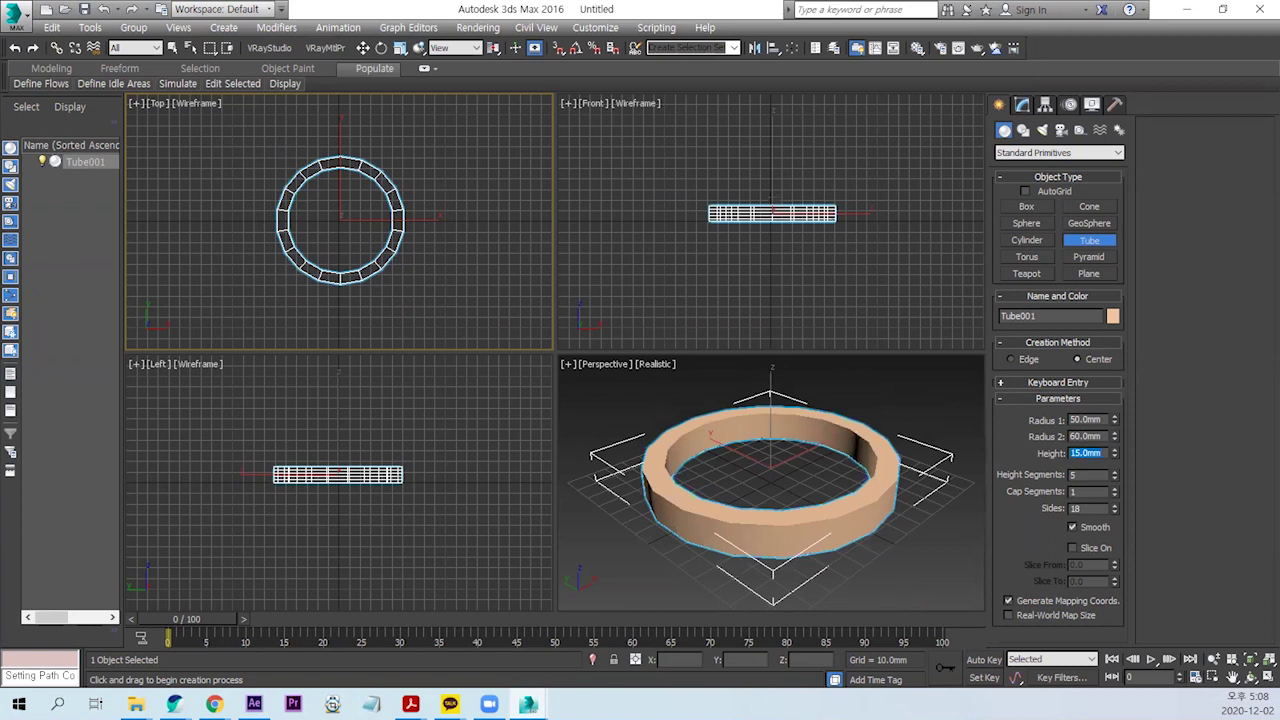
type("52")
key("Return")
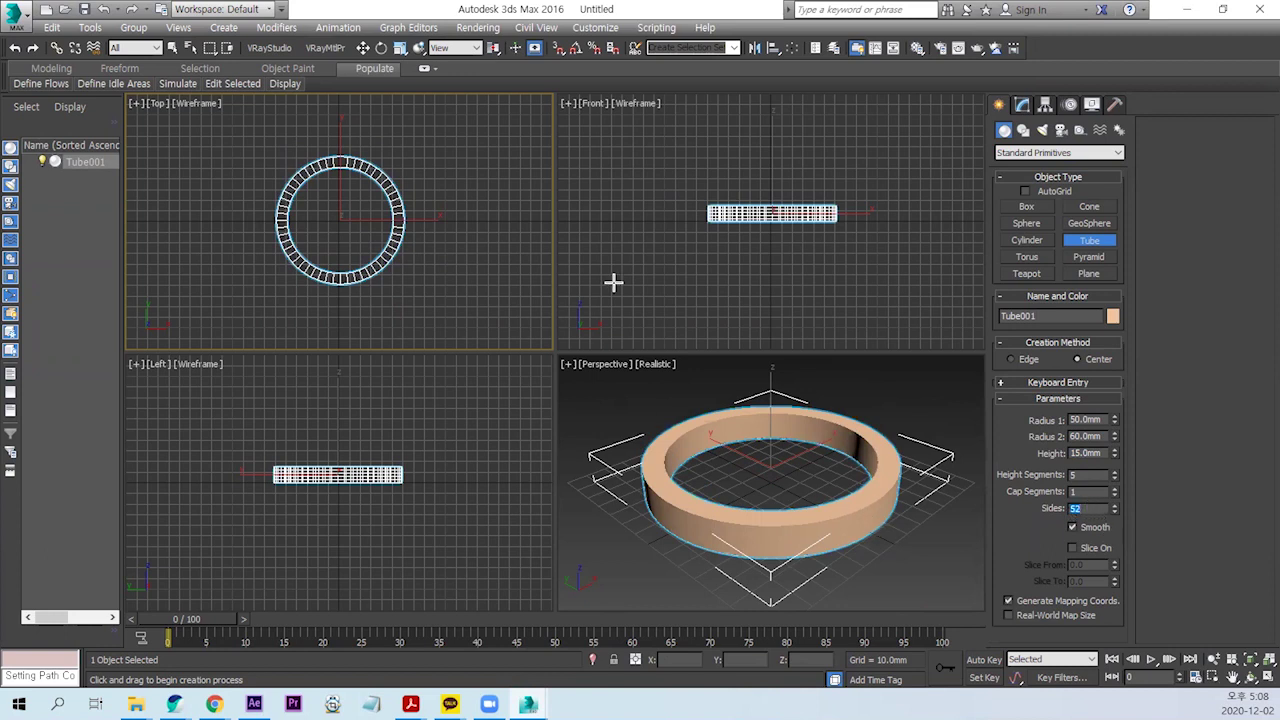
Step: Zero the tube's X and Y position via Move Type-In to place it at the origin
left_click(363, 48)
right_click(363, 48)
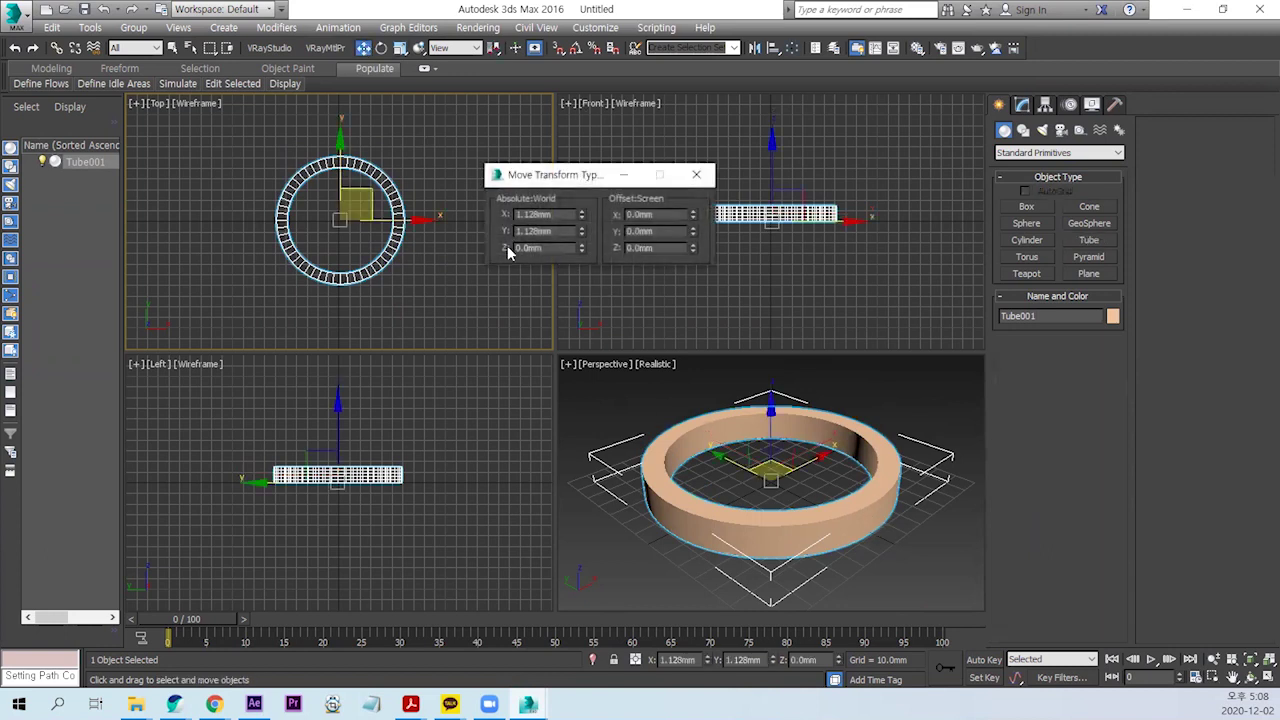
right_click(583, 215)
right_click(583, 232)
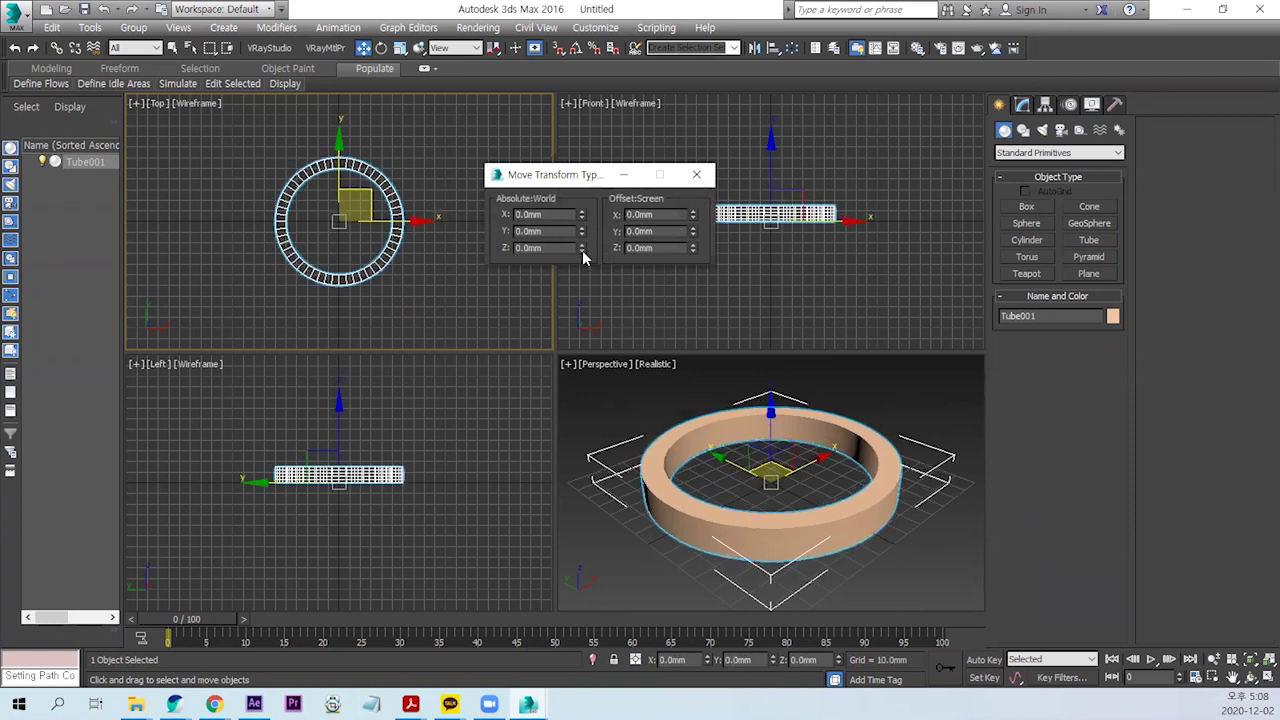
left_click(697, 174)
middle_click_drag(809, 506, 868, 505, "alt")
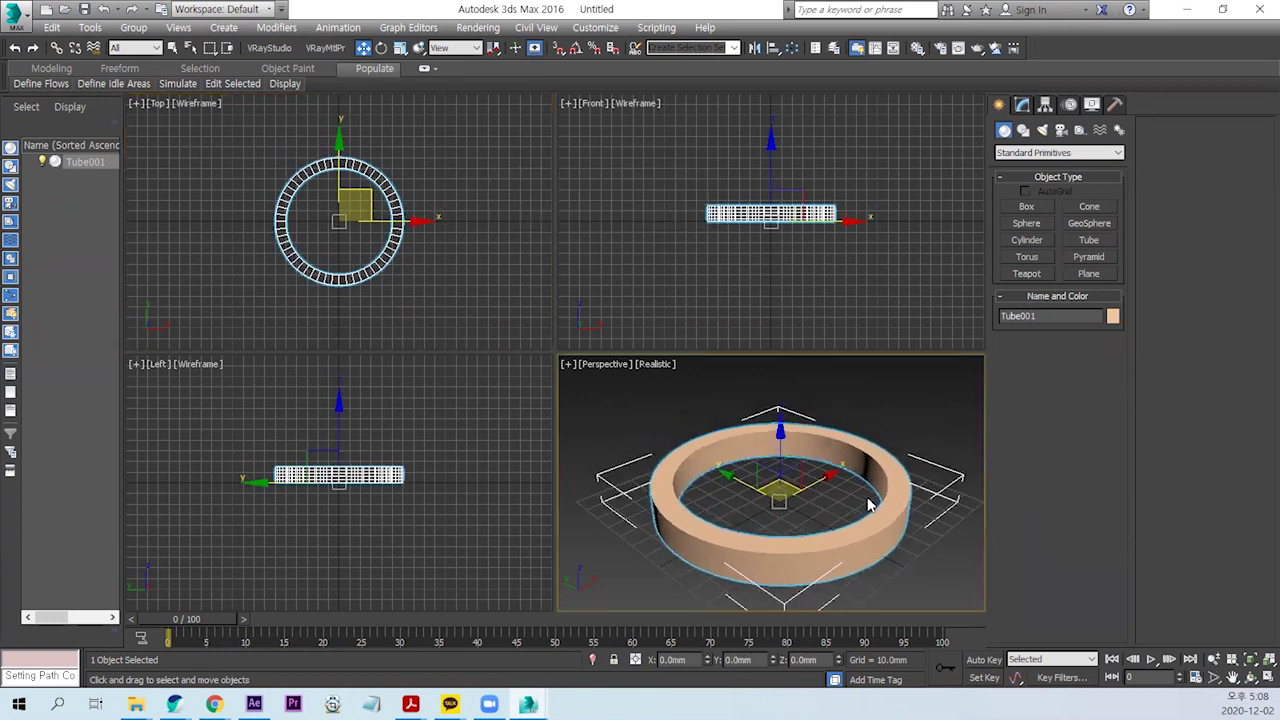
left_click(366, 437)
scroll(330, 446, "up", 2)
scroll(345, 500, "up", 2)
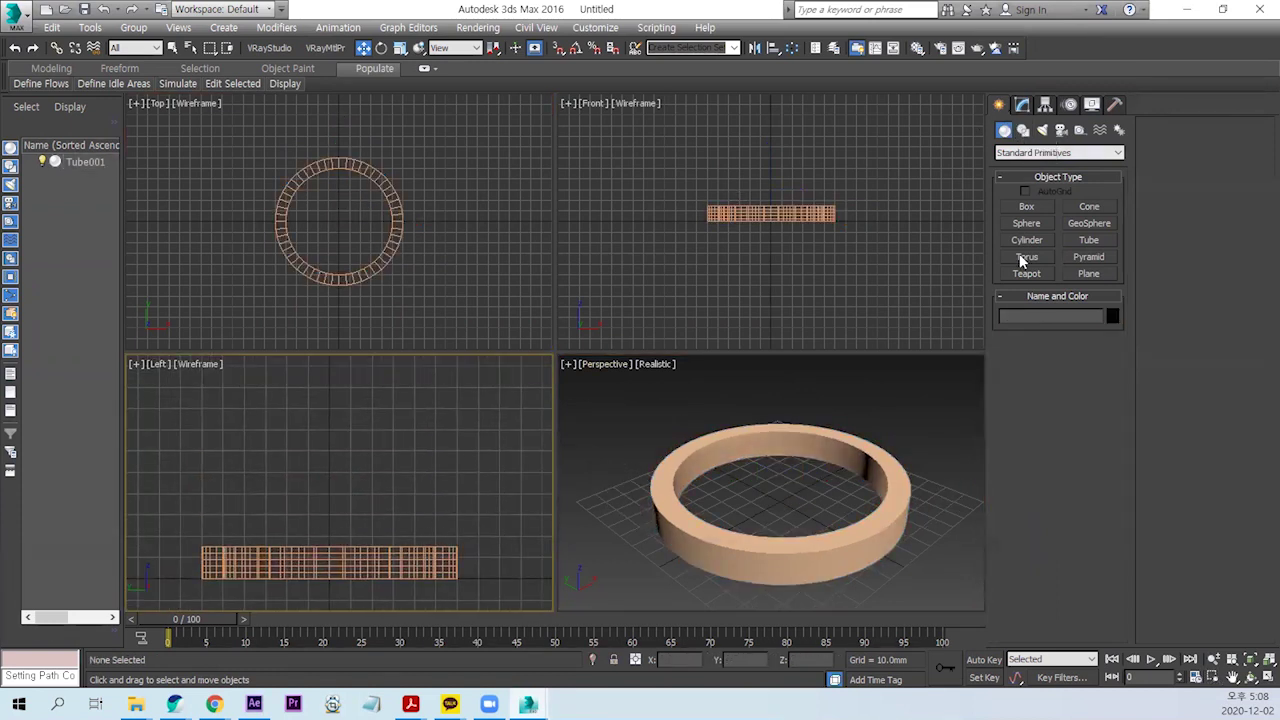
Step: Create a second tube, Tube002, with 15 mm and 10 mm radii and 4 mm height
left_click(1089, 240)
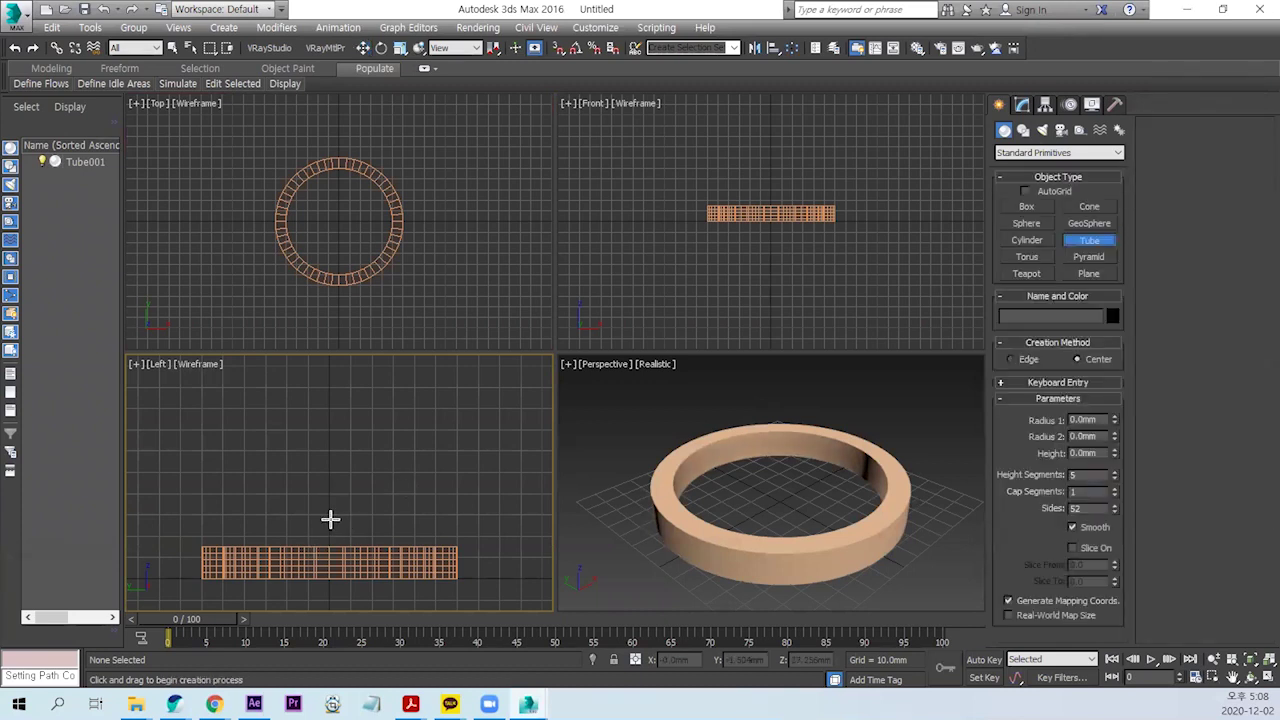
left_click_drag(330, 515, 343, 500)
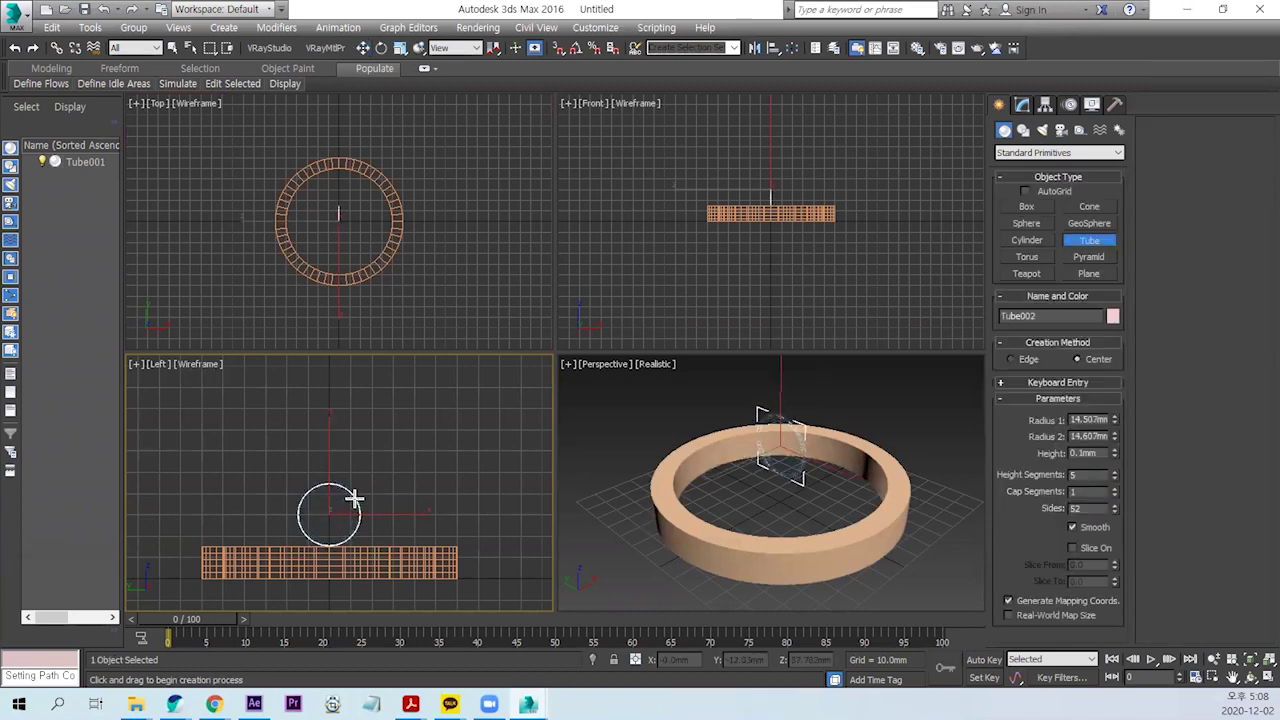
double_click(351, 500)
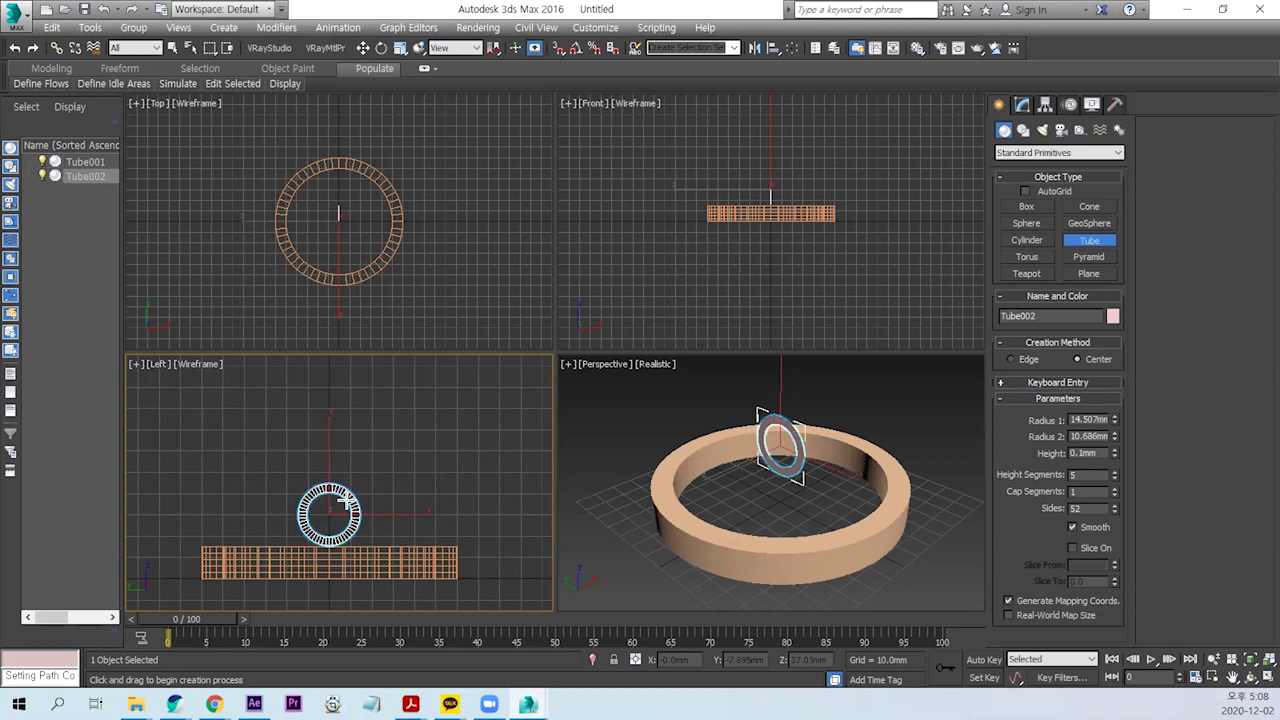
left_click(347, 503)
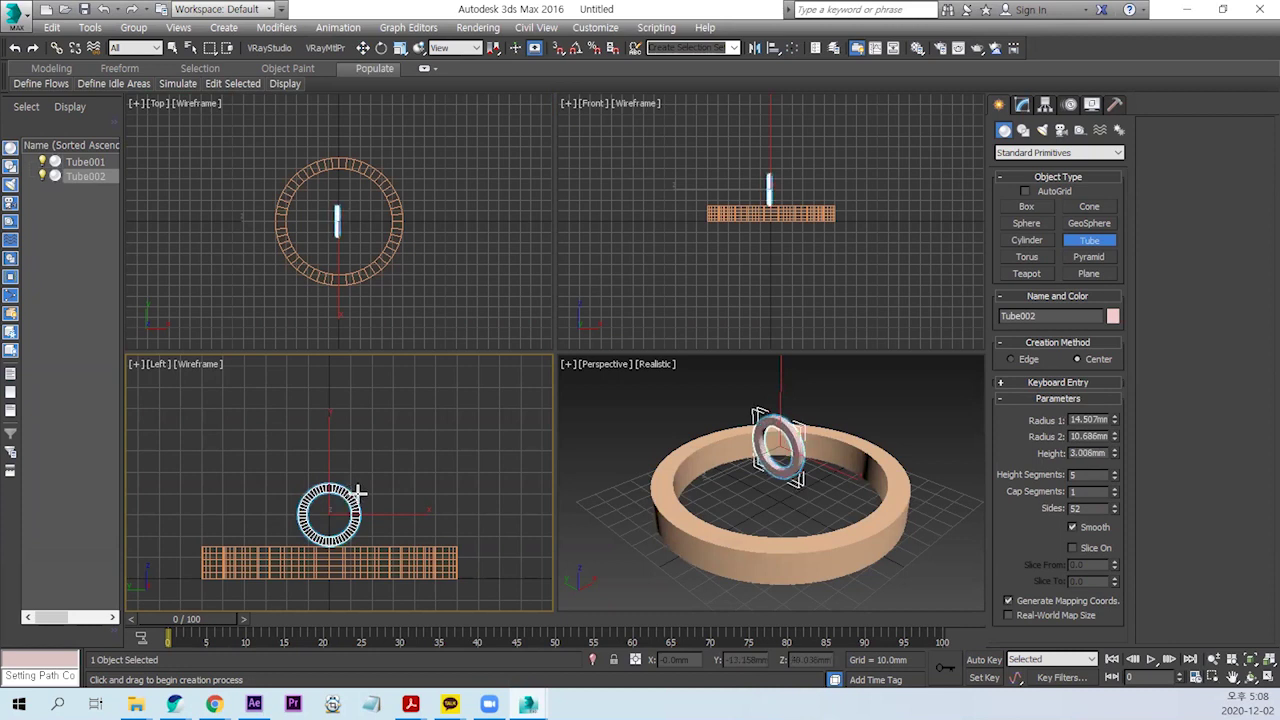
left_click(357, 492)
scroll(834, 501, "up", 5)
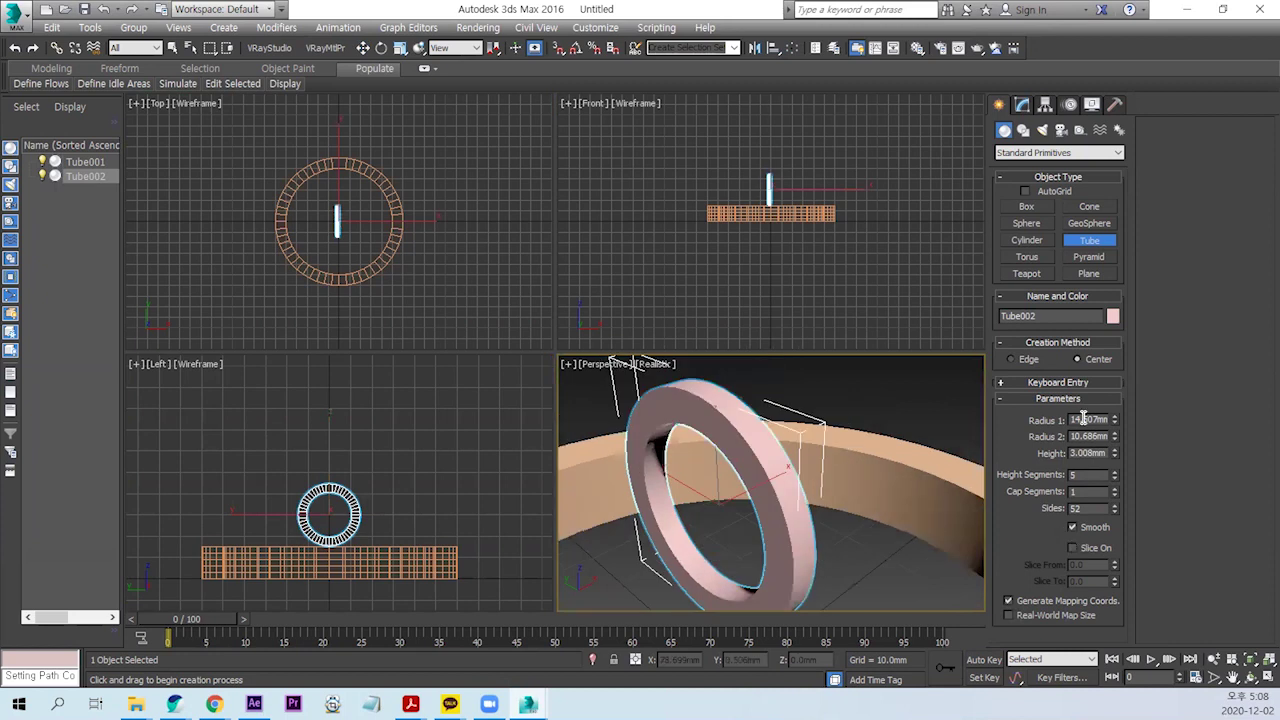
type("15")
key("Tab")
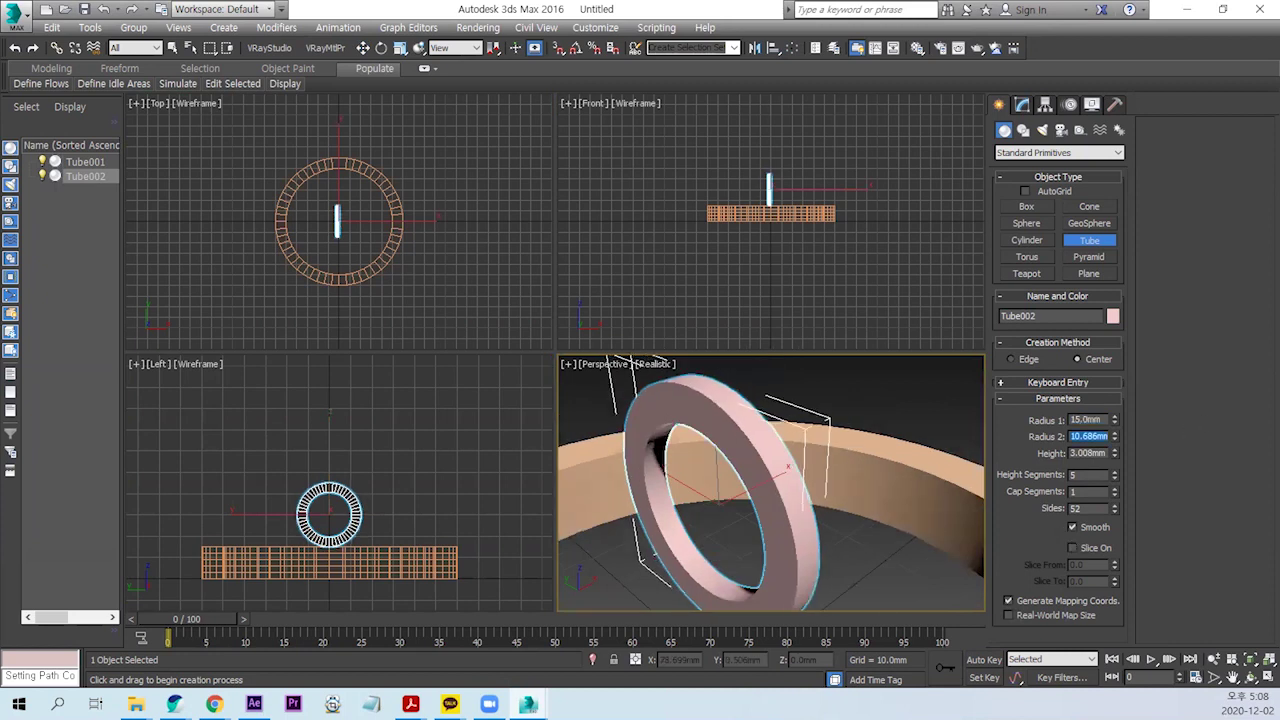
type("10")
key("Tab")
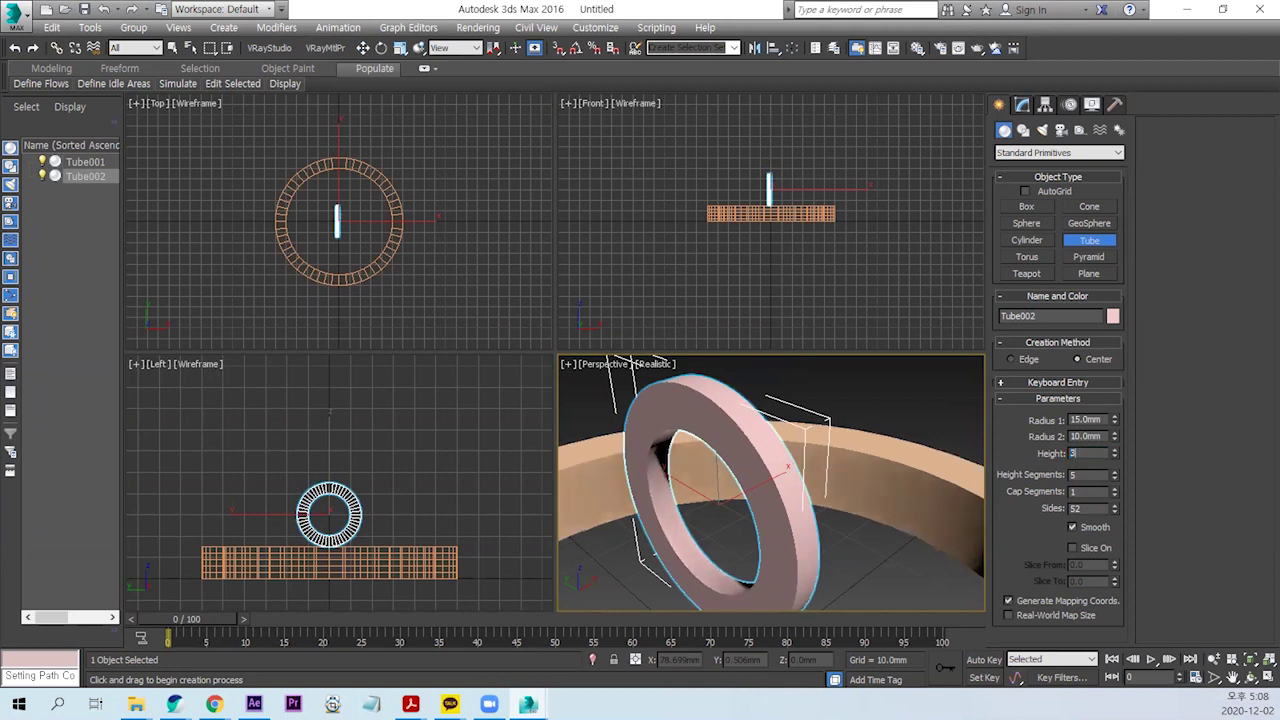
key("Return")
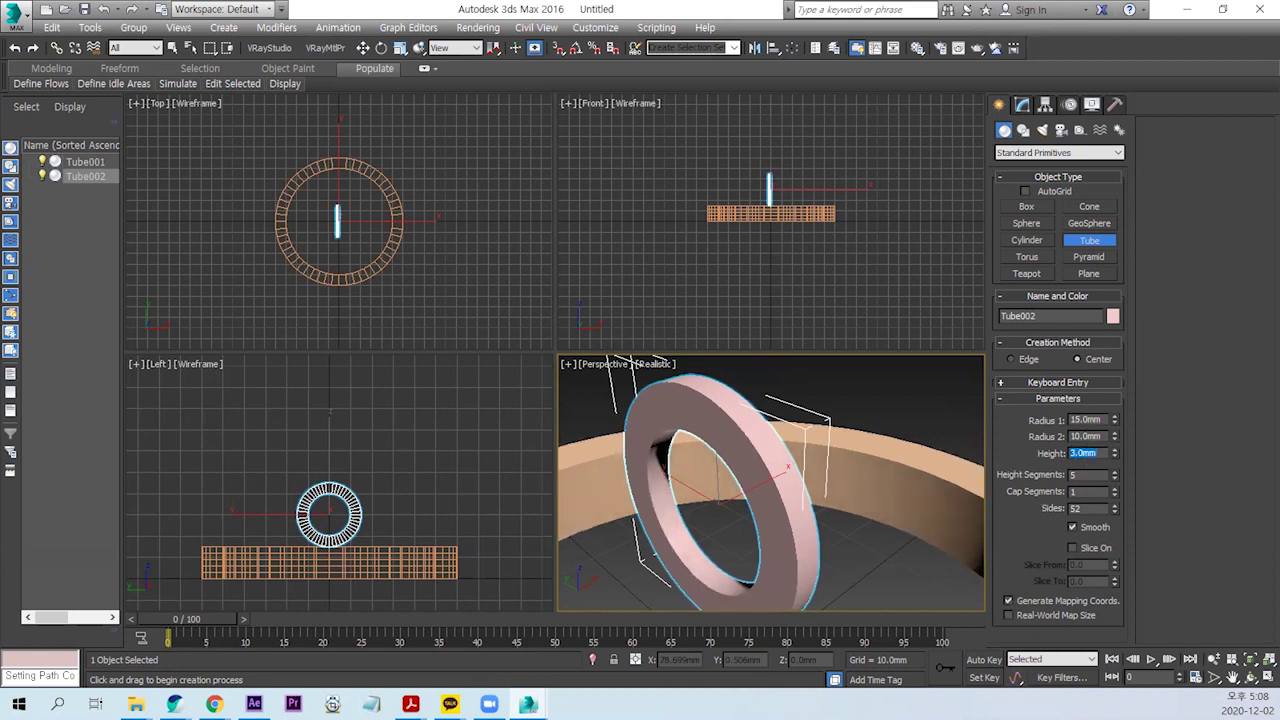
type("4")
key("Return")
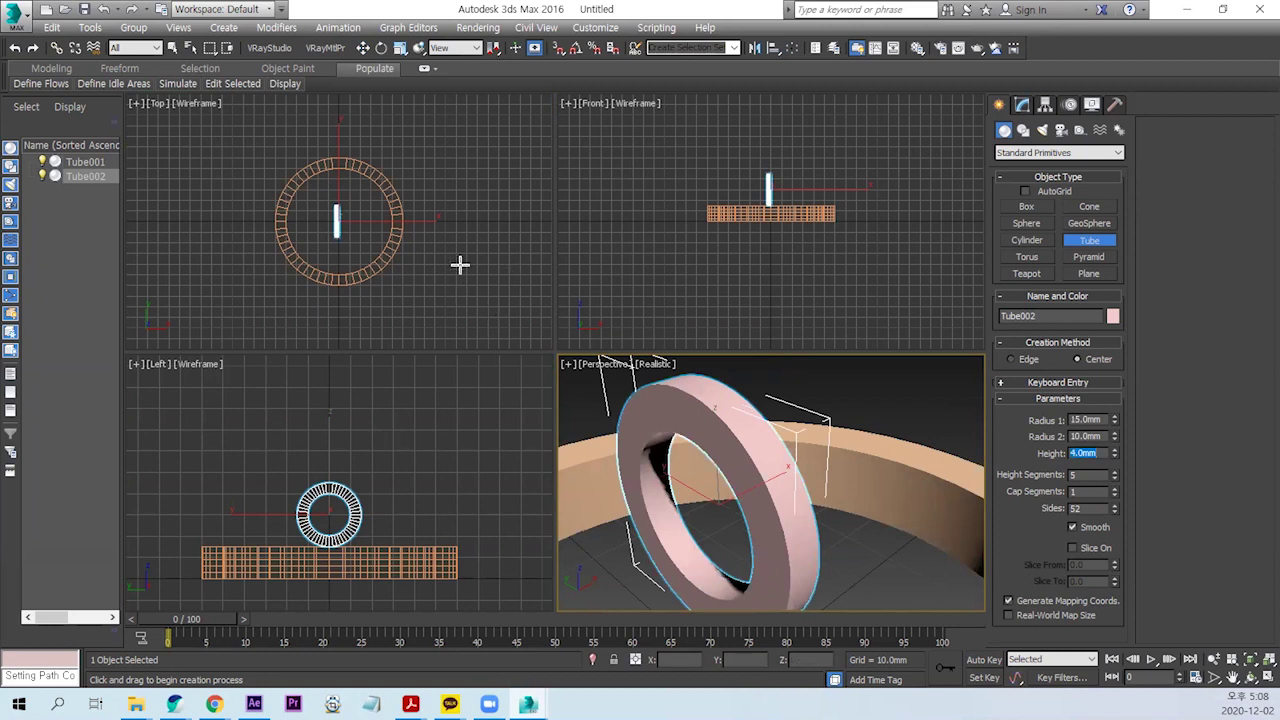
Step: Move the small tube left onto the big ring's edge
scroll(430, 240, "up", 2)
left_click(363, 48)
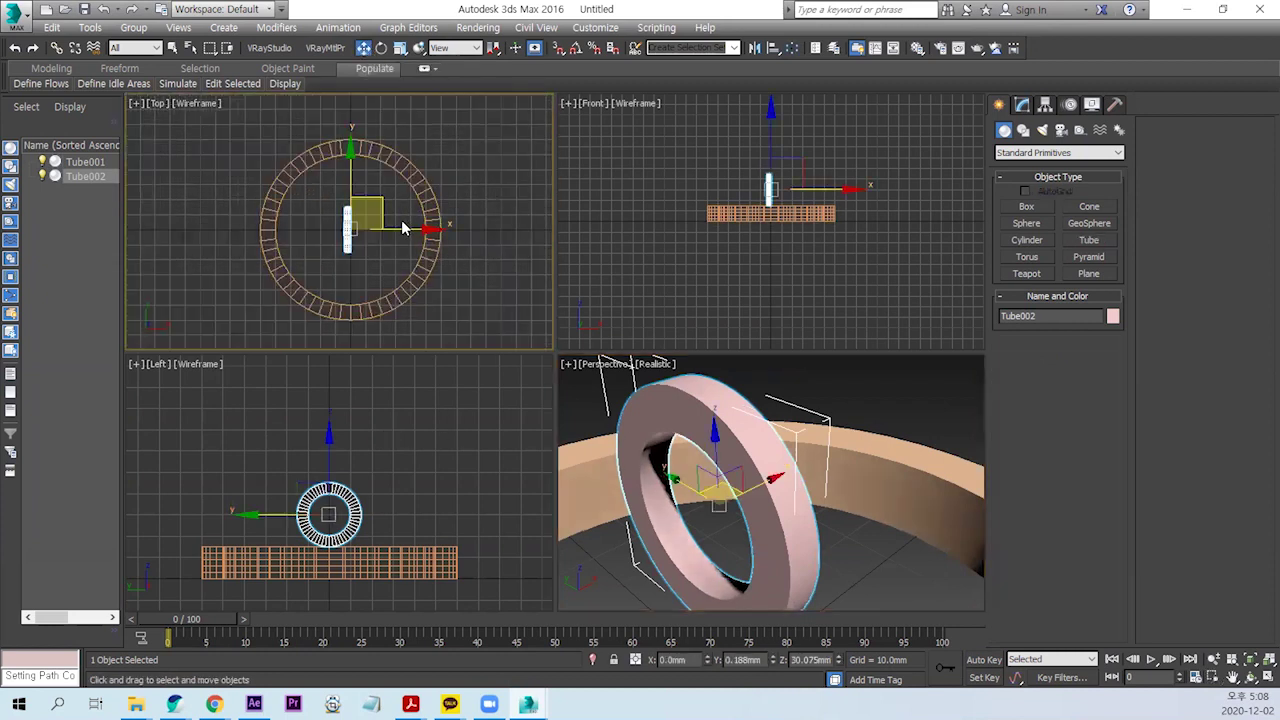
scroll(430, 260, "up", 3)
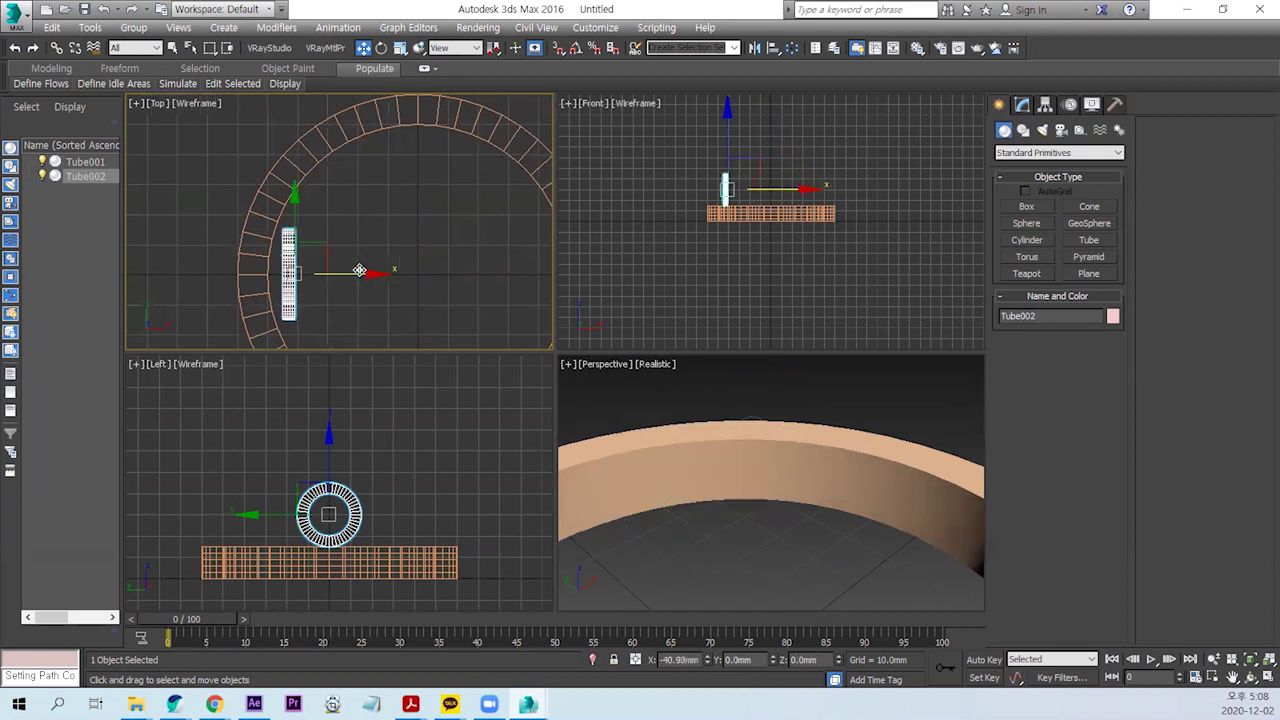
left_click_drag(487, 270, 327, 270)
scroll(345, 450, "up", 2)
scroll(360, 505, "up", 2)
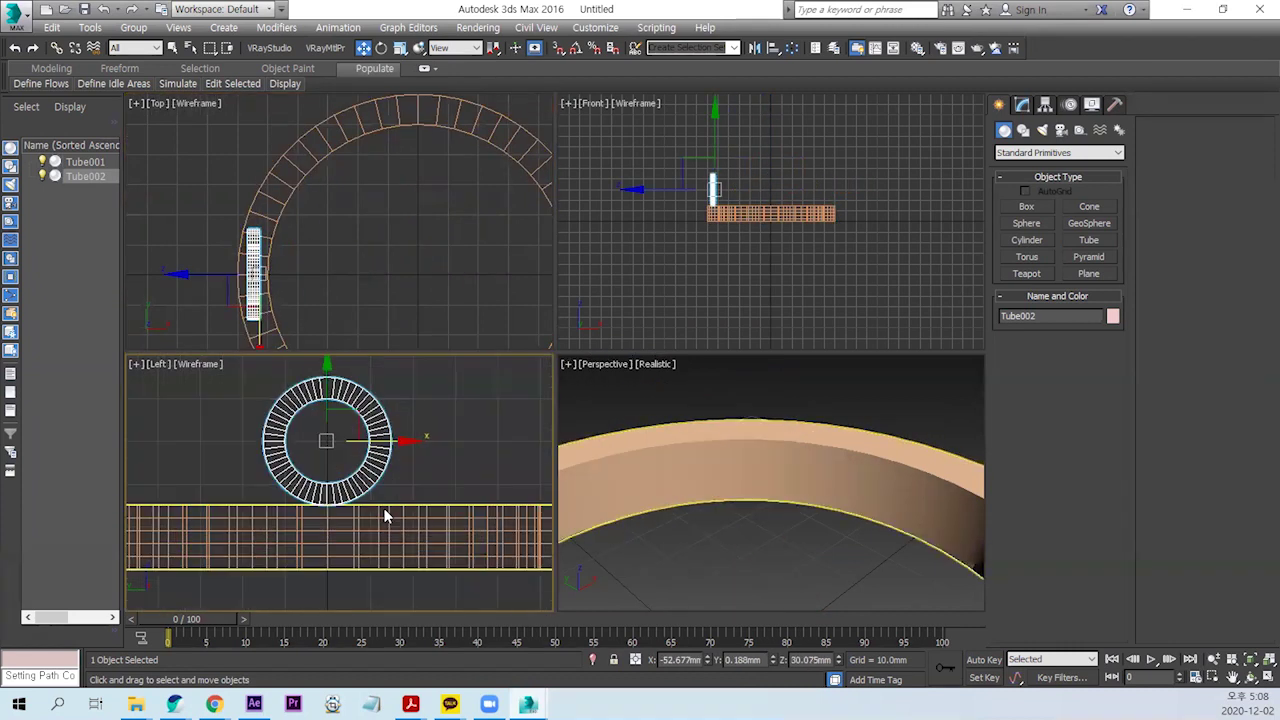
scroll(362, 494, "down", 1)
scroll(362, 494, "up", 3)
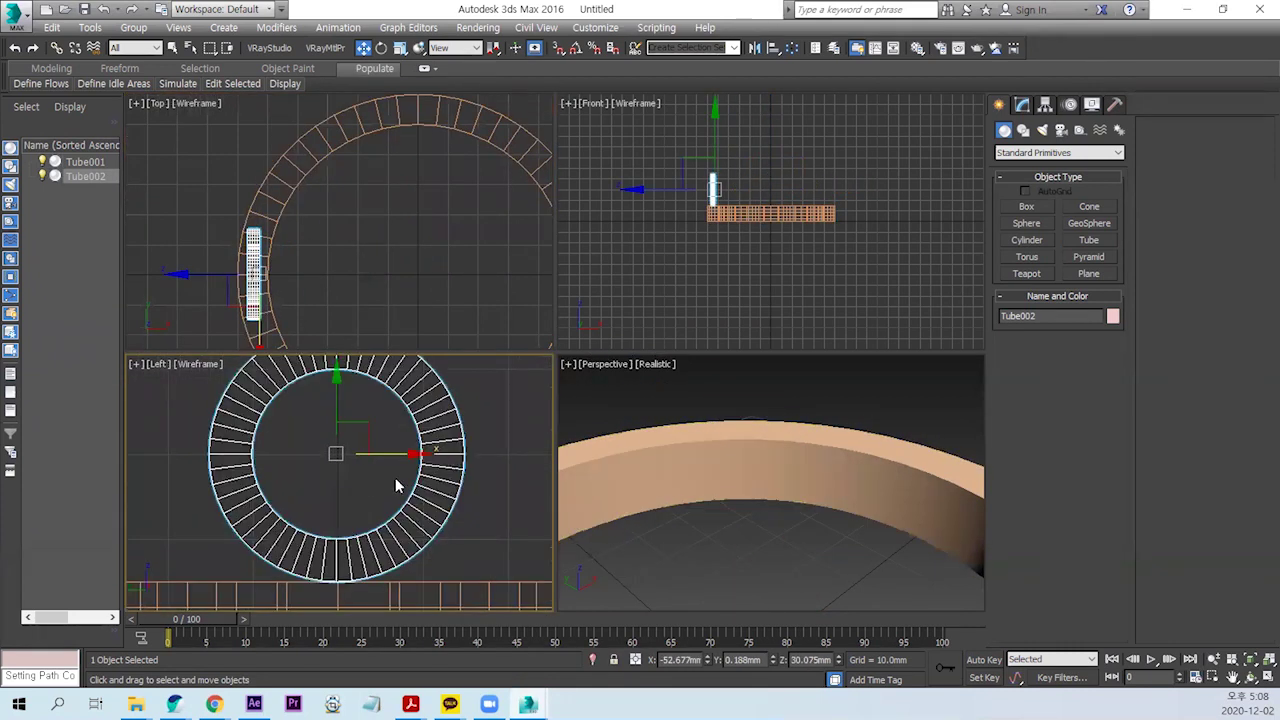
scroll(368, 490, "up", 2)
scroll(375, 482, "up", 1)
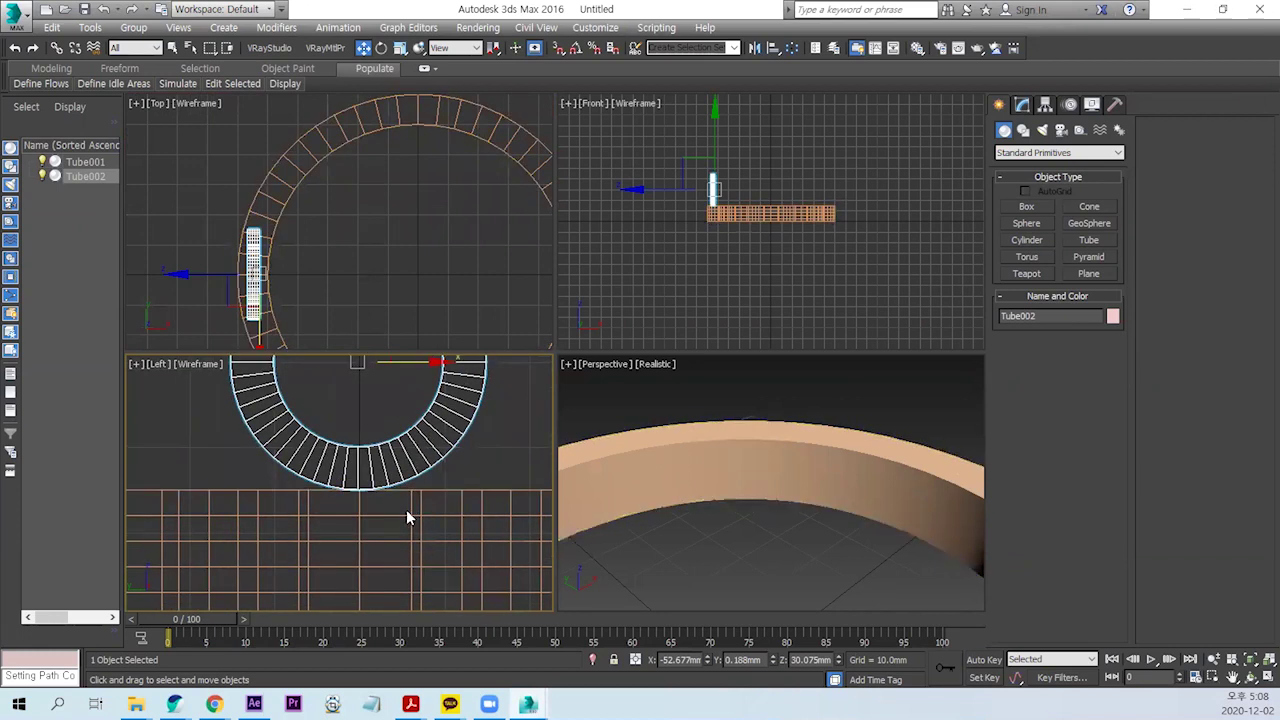
scroll(379, 503, "down", 4)
Step: Nudge the small tube up onto the rim, at about X −52.677 mm, Z 30.243 mm
middle_click_drag(389, 524, 390, 537)
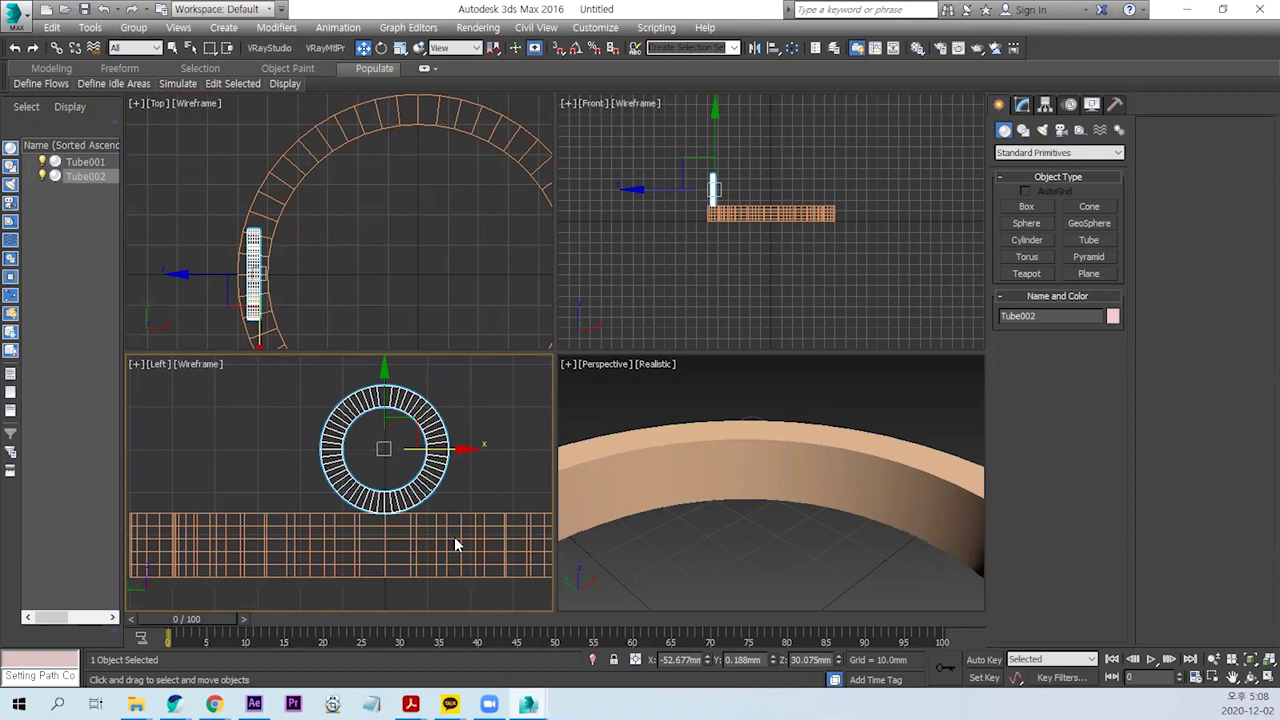
left_click_drag(381, 425, 387, 424)
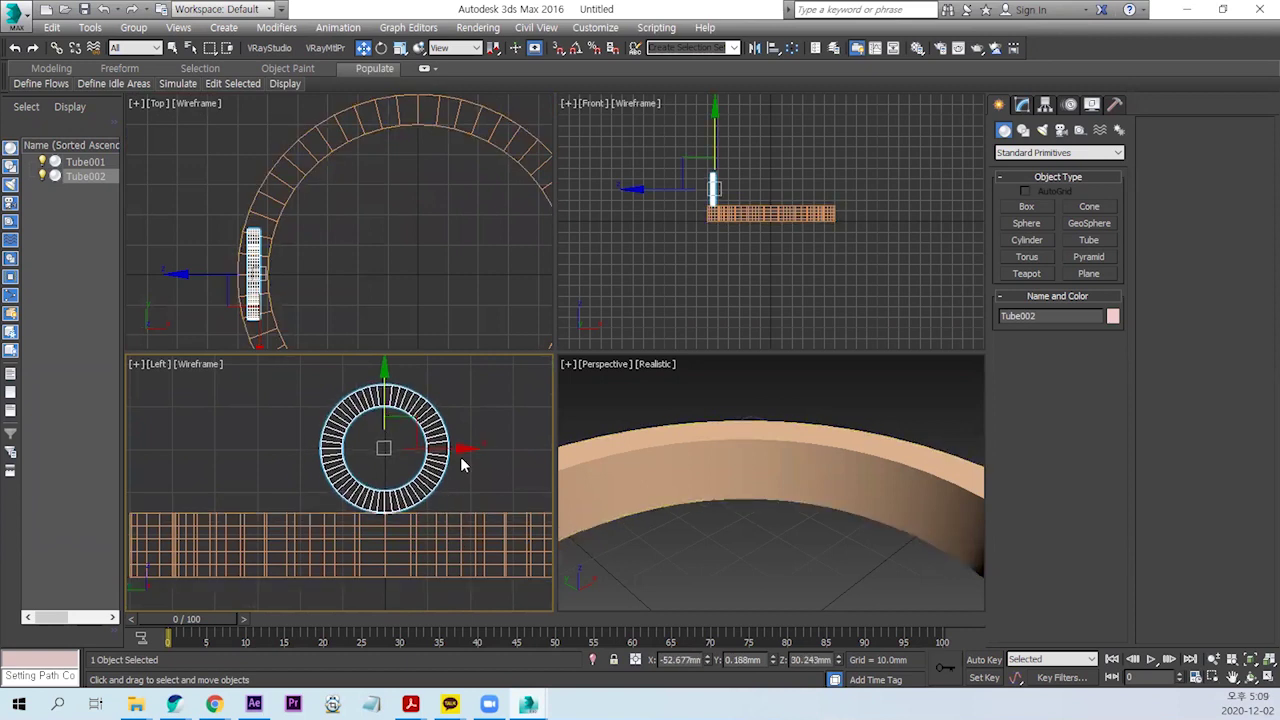
left_click(414, 472)
middle_click_drag(737, 588, 838, 495, "alt")
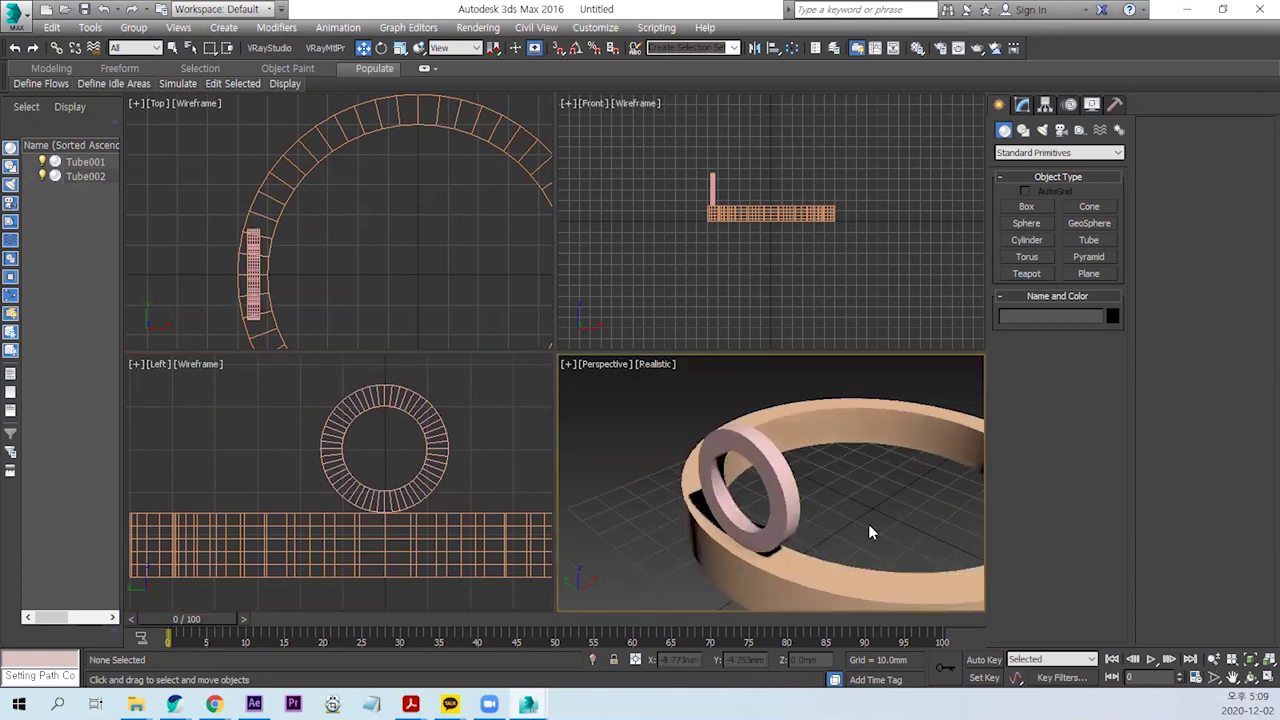
left_click(421, 473)
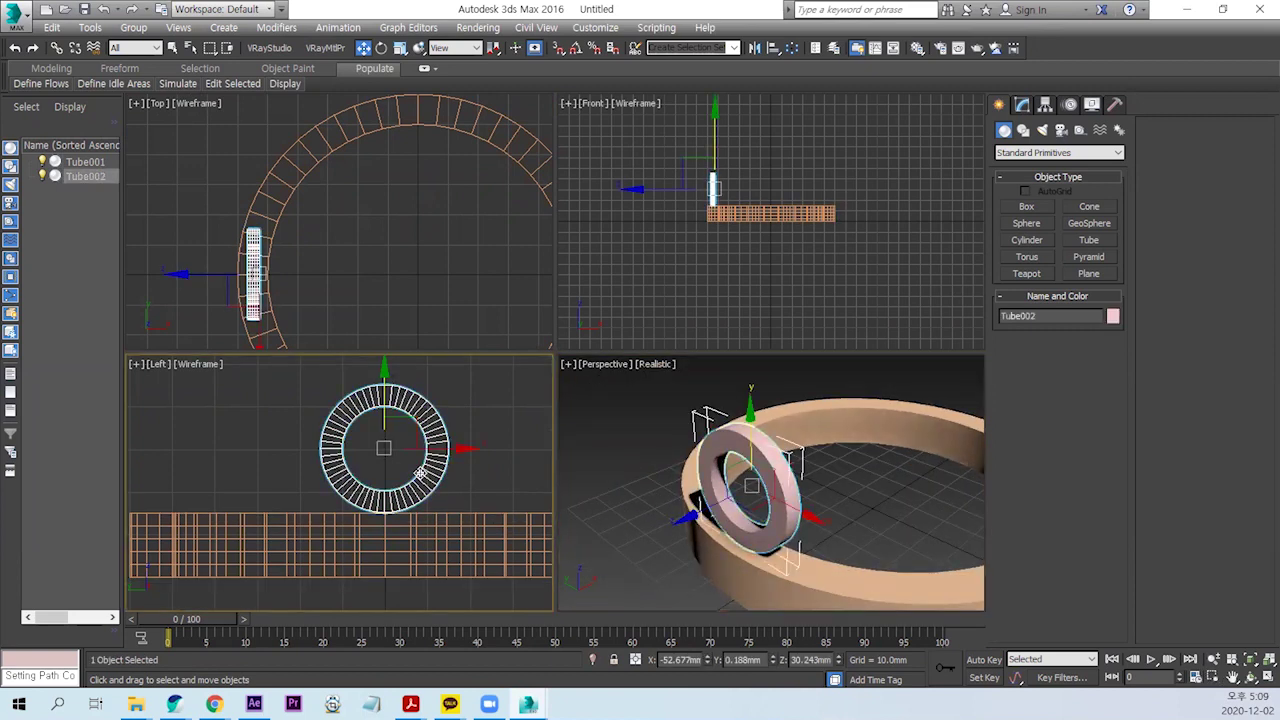
Step: Clone the small tube as Tube003 with 15.5 mm outer radius and 1 mm height
right_click(421, 445)
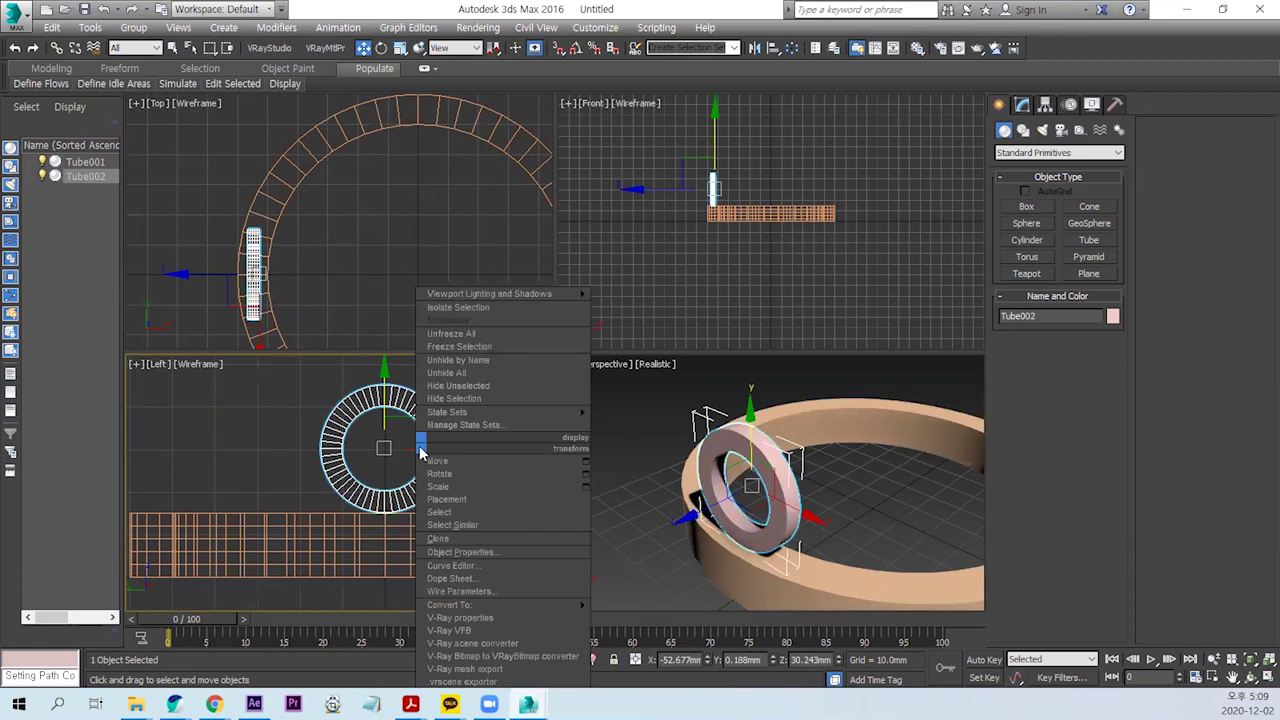
left_click(438, 538)
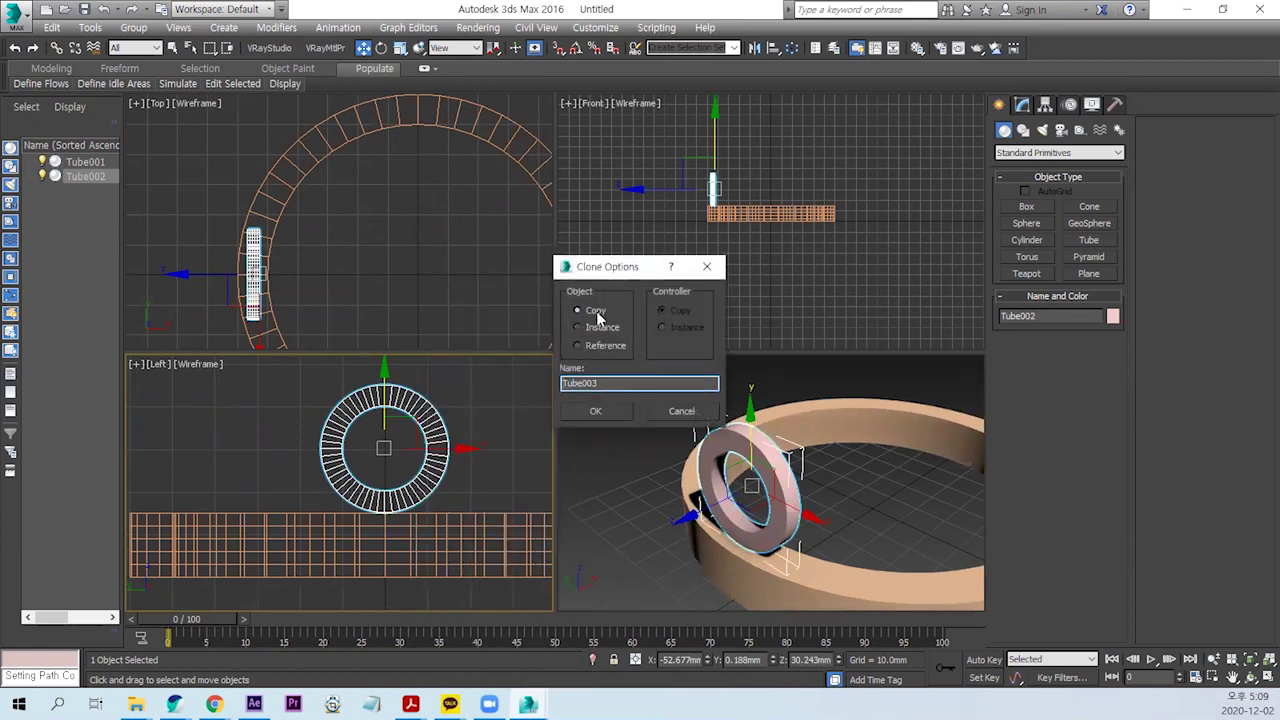
left_click(603, 411)
left_click(1022, 105)
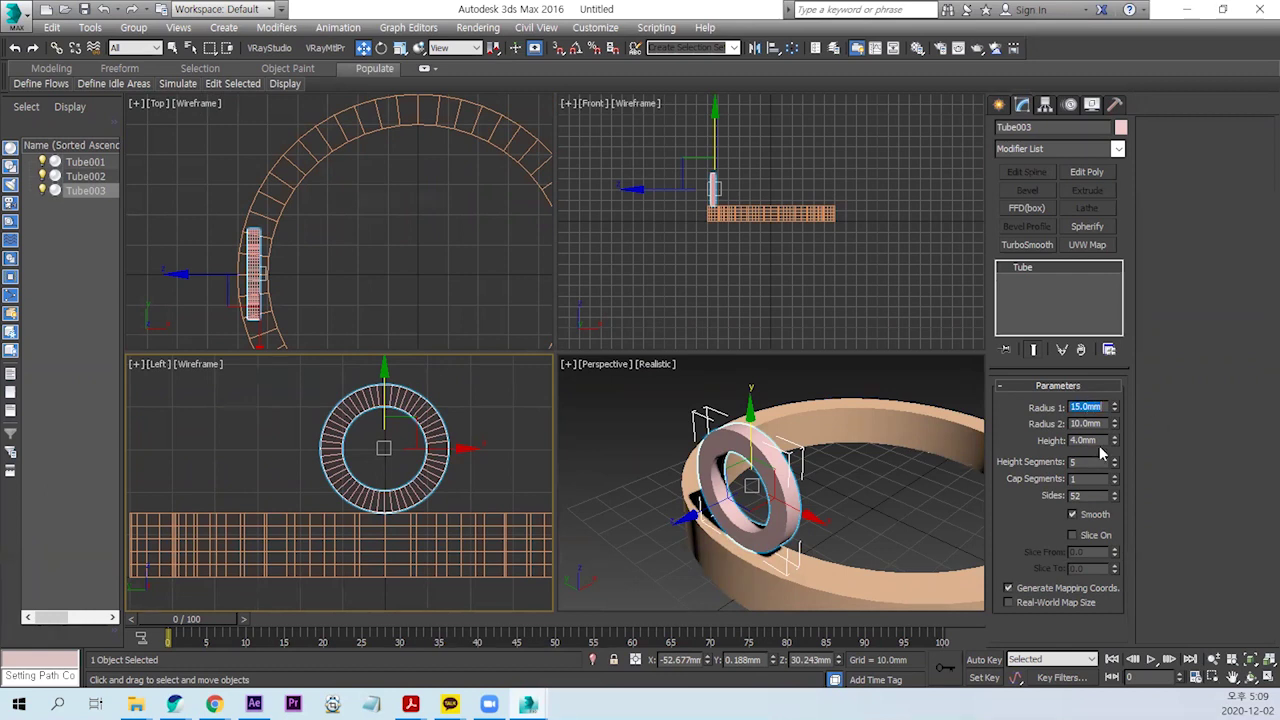
type("15.5")
key("Return")
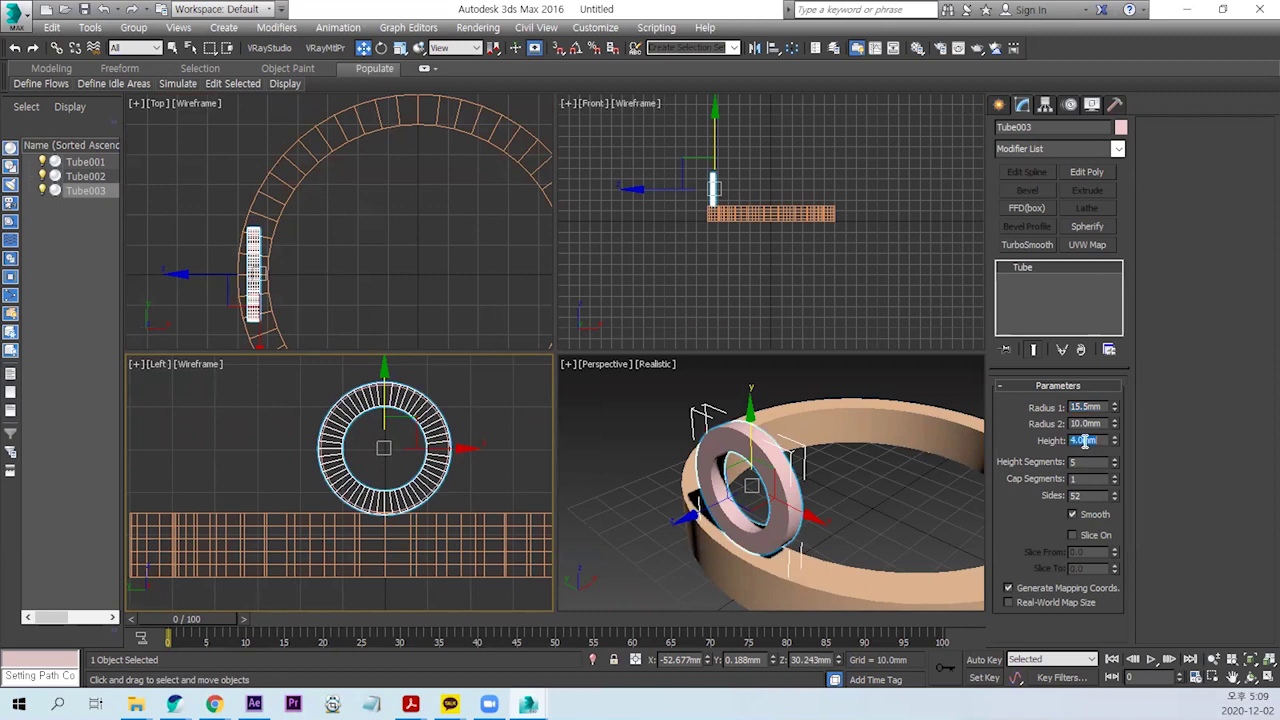
type("1")
key("Return")
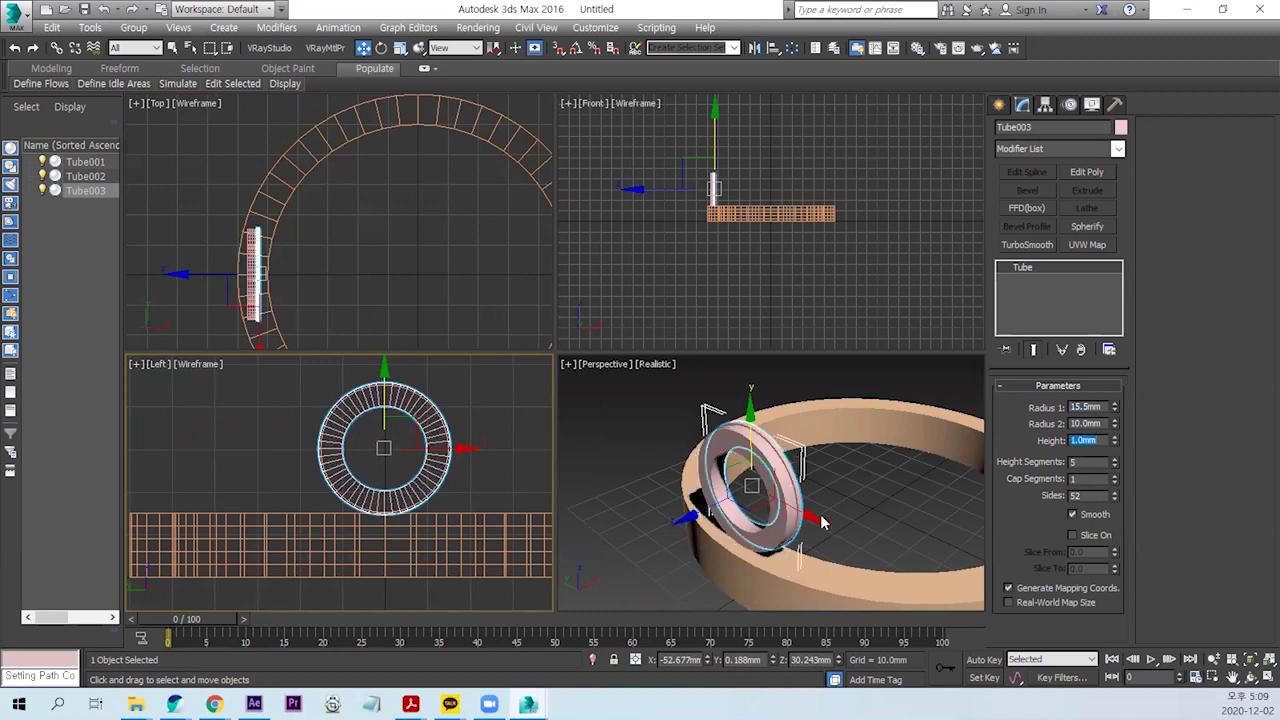
scroll(820, 520, "up", 3)
scroll(820, 520, "up", 2)
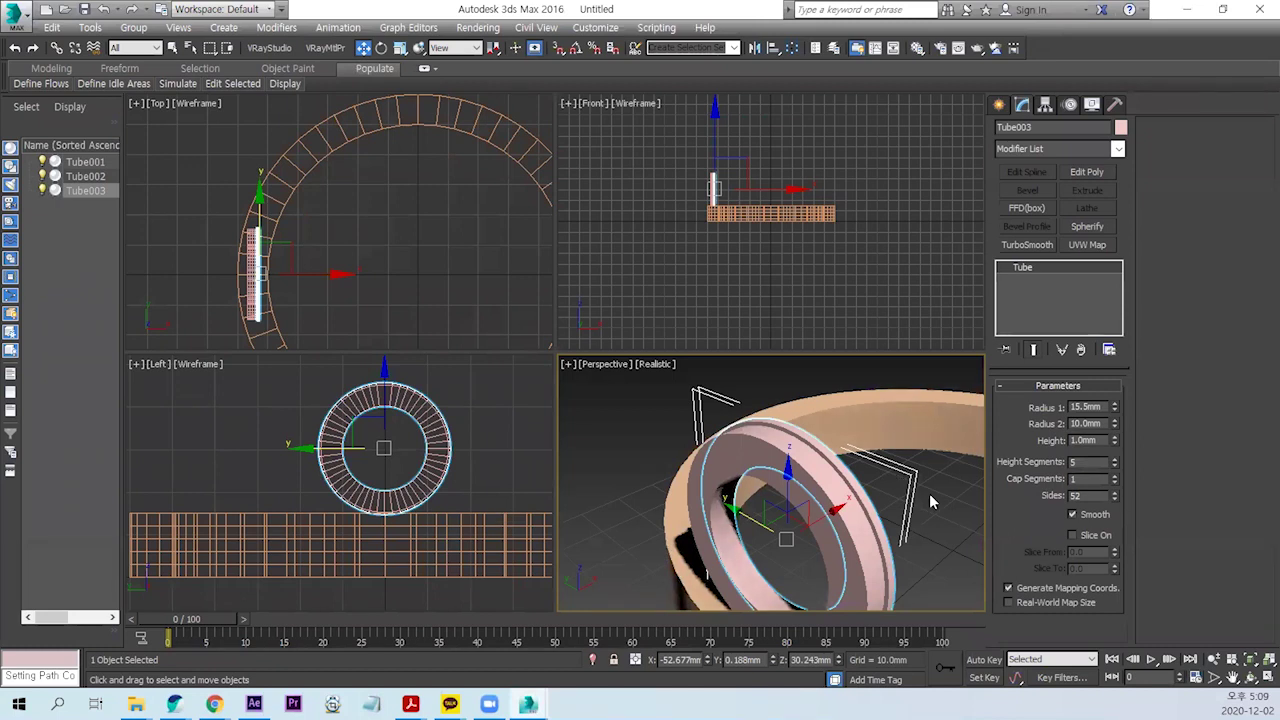
Step: Widen Tube002's inner radius (Radius 2) to 11 mm
left_click(888, 538)
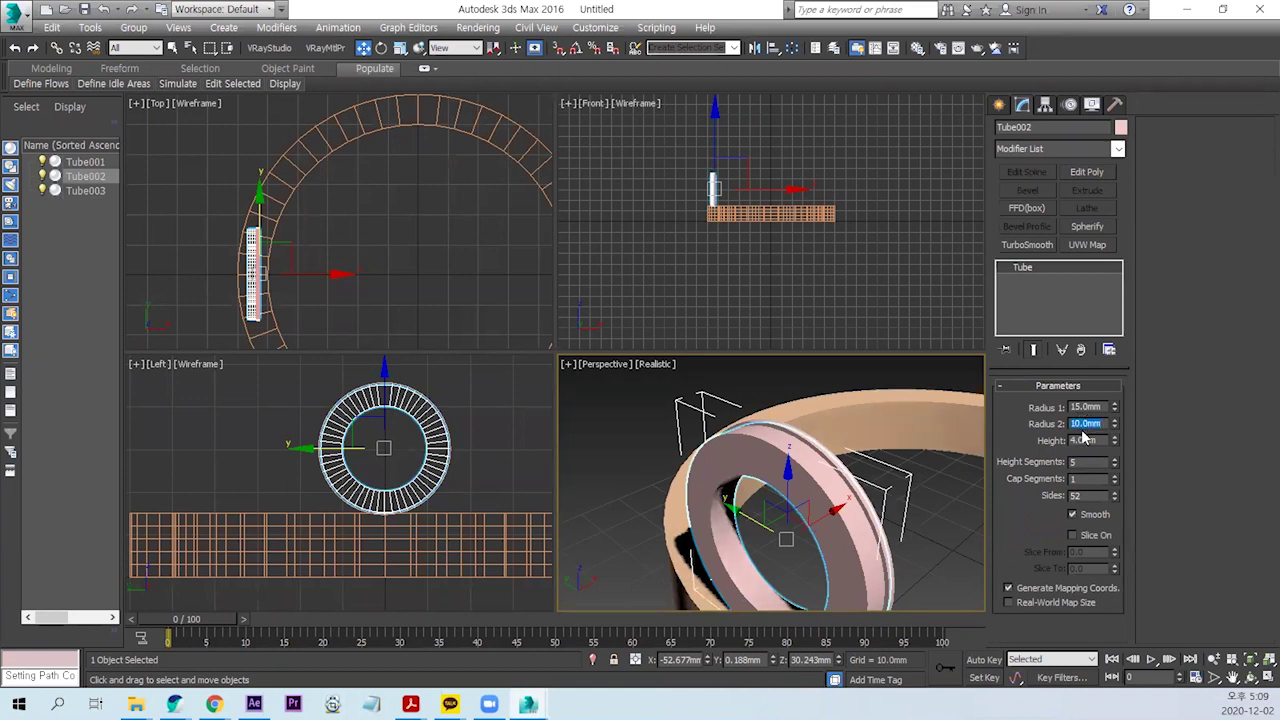
type("9")
key("Return")
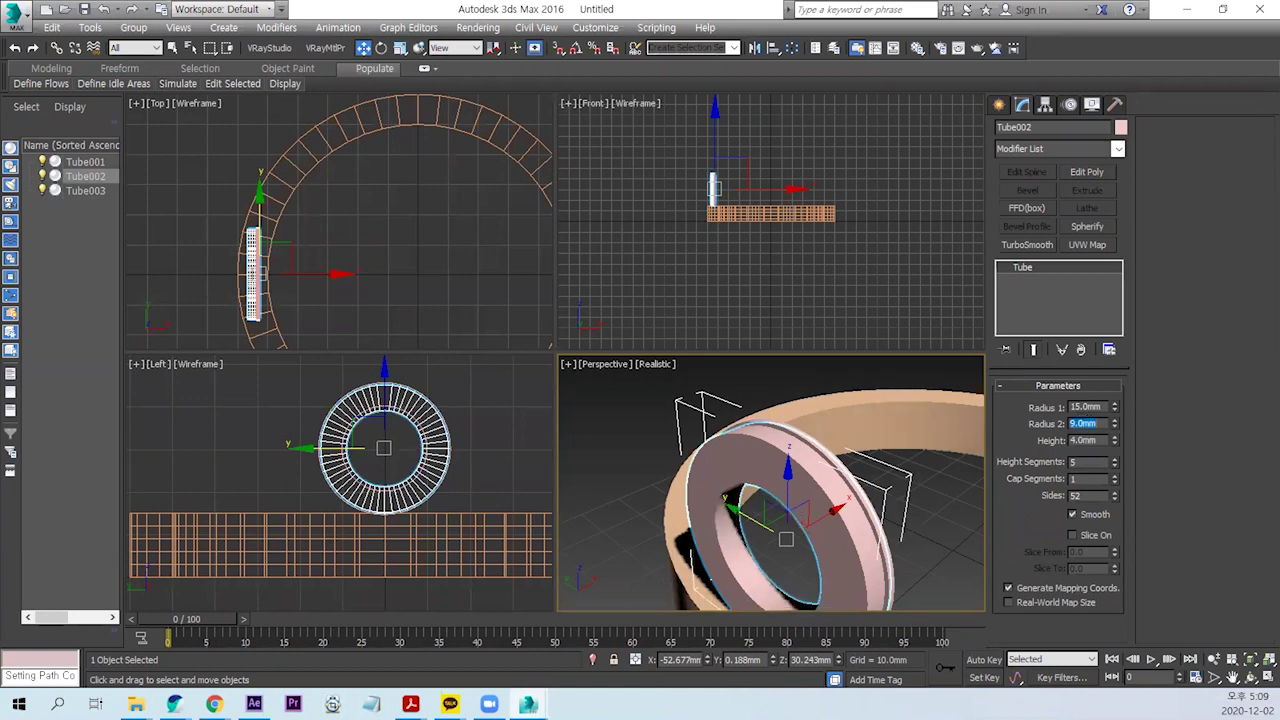
type("11")
key("Return")
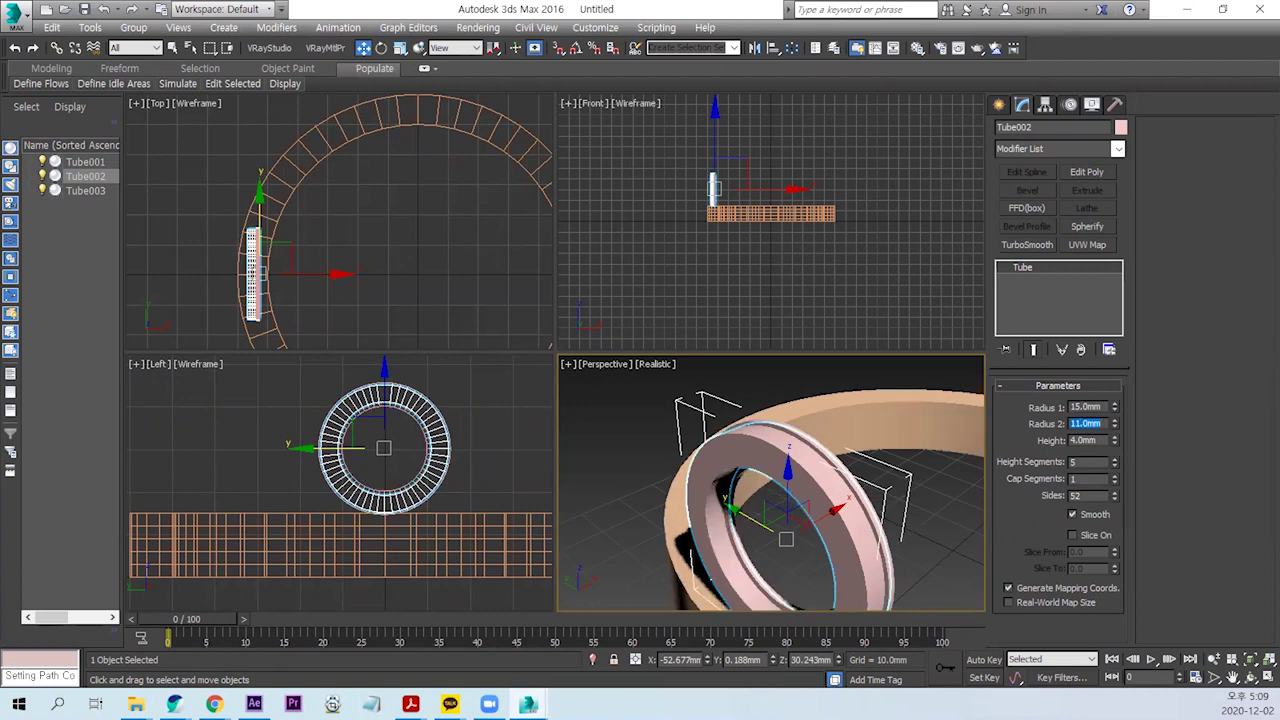
middle_click_drag(874, 540, 877, 492)
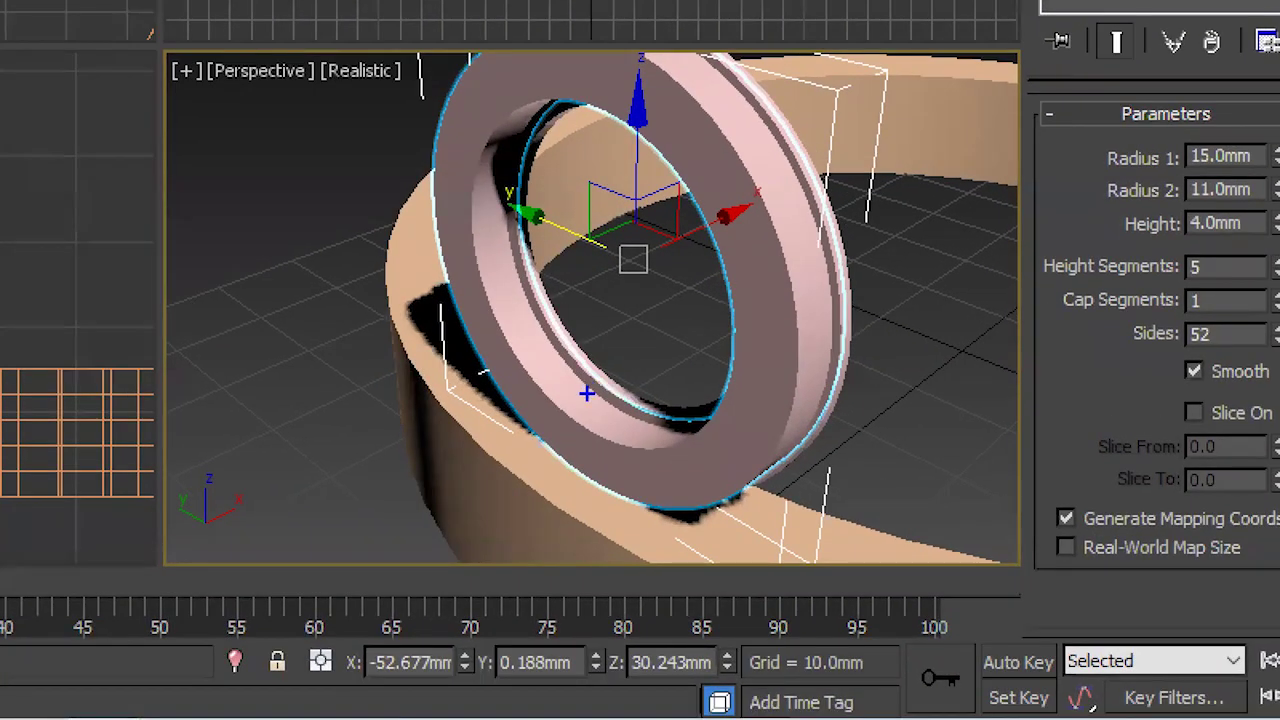
left_click_drag(782, 518, 797, 522)
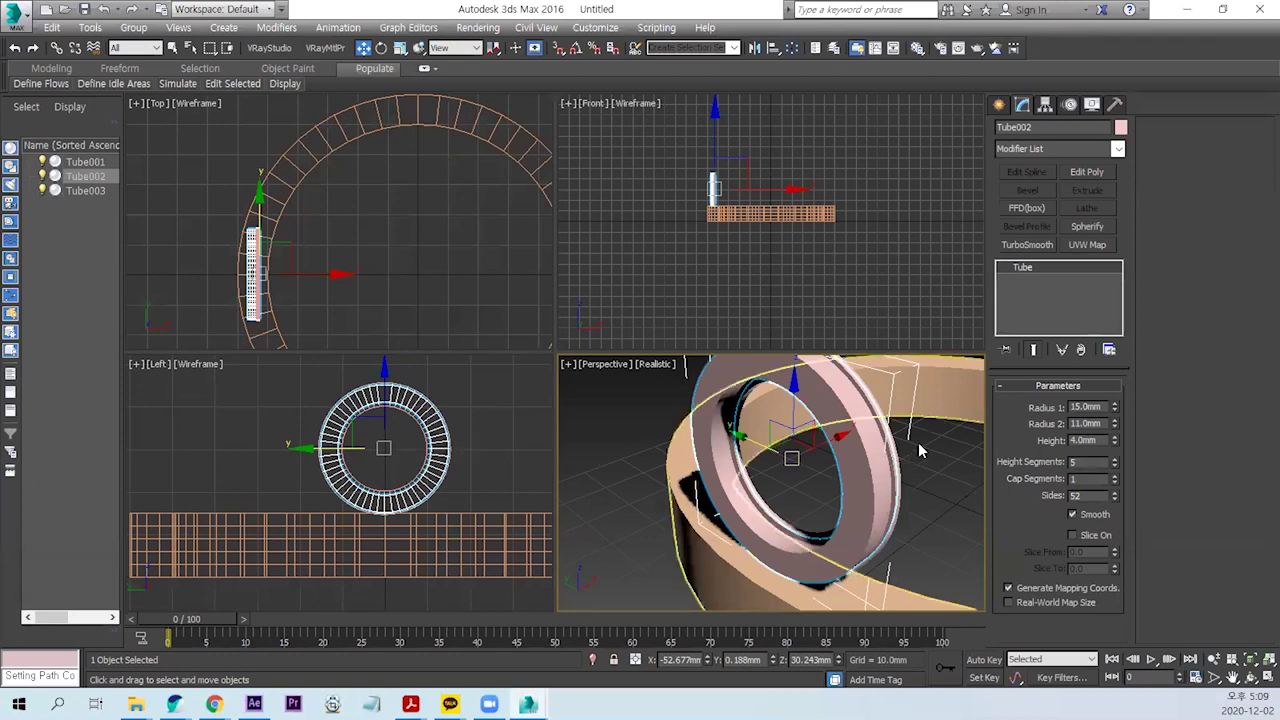
Step: Reduce Tube003's height to 0.5 mm
left_click(900, 465)
double_click(1081, 442)
type("5")
key("Return")
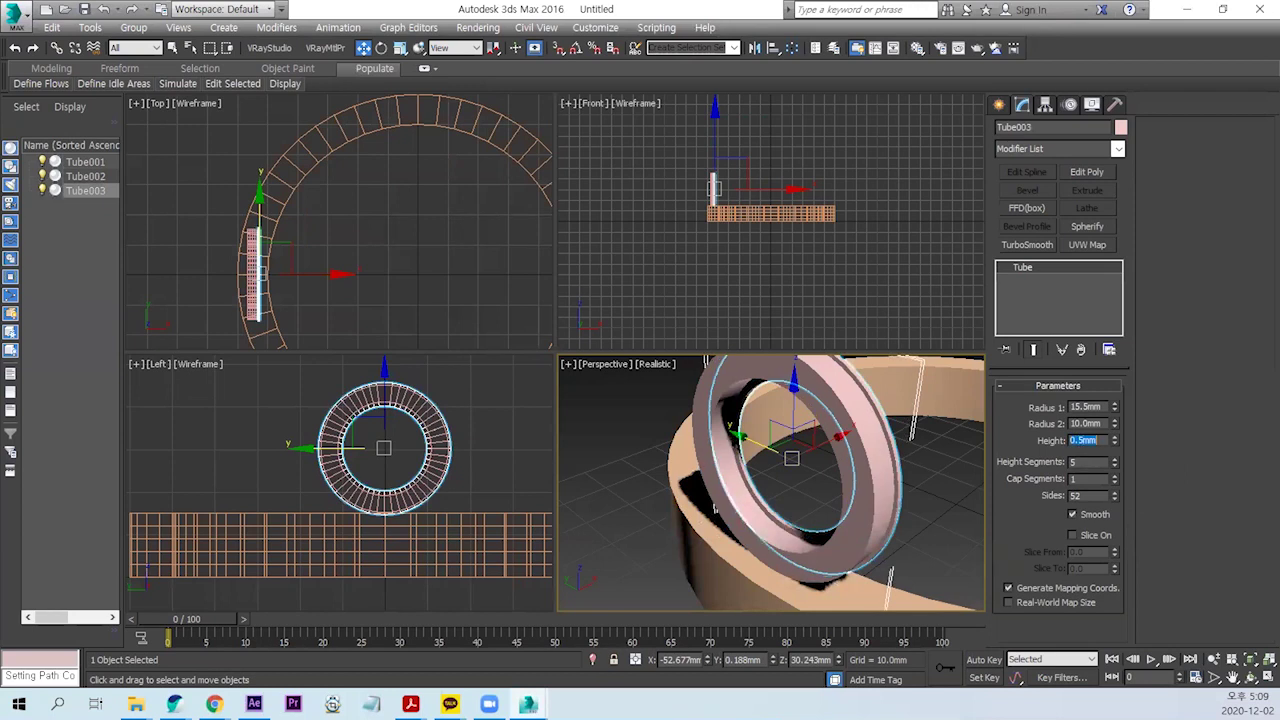
scroll(392, 224, "up", 3)
scroll(392, 224, "up", 2)
scroll(392, 224, "up", 3)
scroll(400, 251, "up", 2)
mouse_move(400, 323)
middle_mouse_down()
mouse_move(370, 253)
mouse_move(423, 263)
middle_mouse_up()
scroll(370, 253, "down", 2)
Step: Align Tube003's X minimum to Tube002's X maximum so the thin tube sits flush against it
left_click(774, 48)
left_click(357, 225)
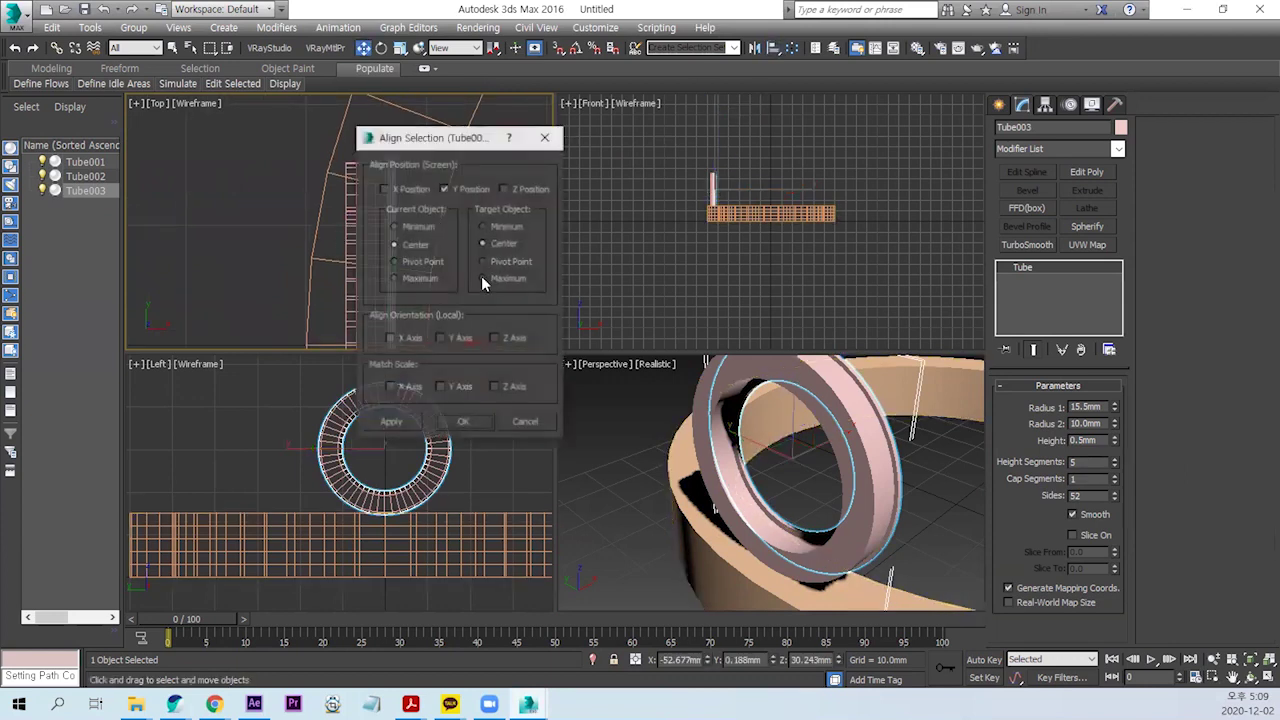
left_click(680, 194)
left_click(740, 194)
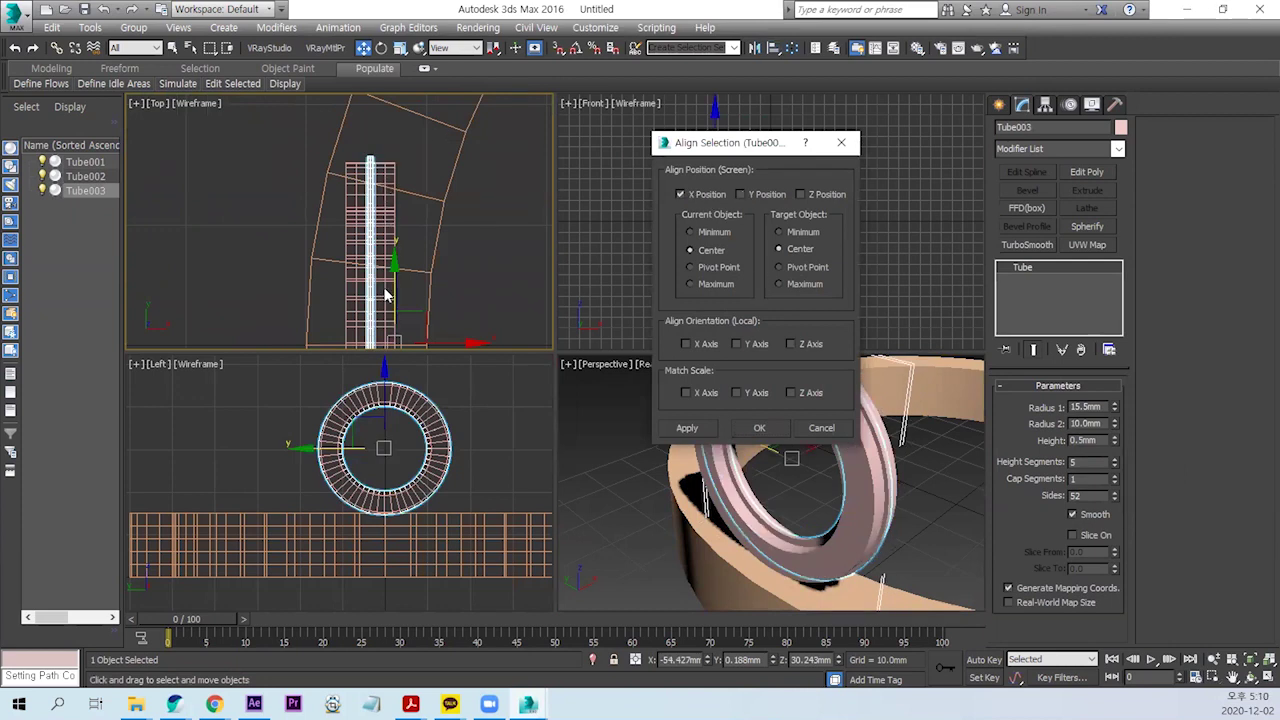
left_click(690, 232)
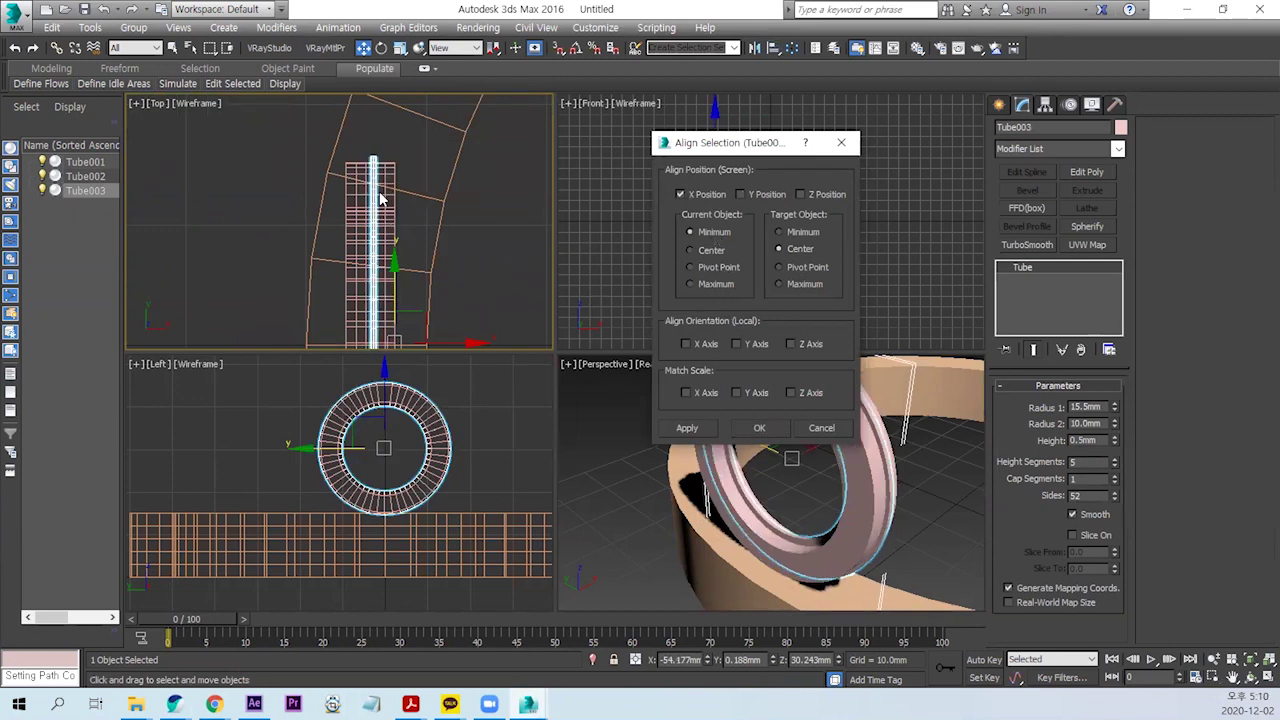
left_click(815, 286)
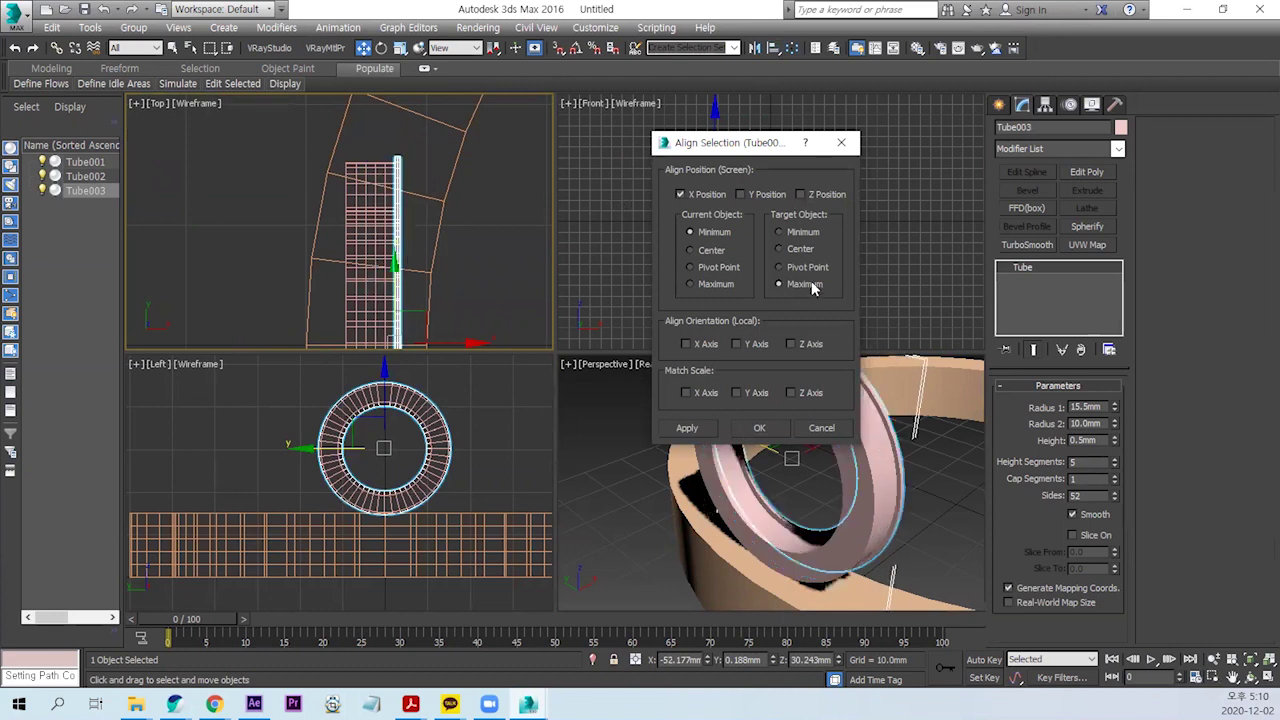
left_click(777, 436)
middle_click_drag(491, 309, 503, 257)
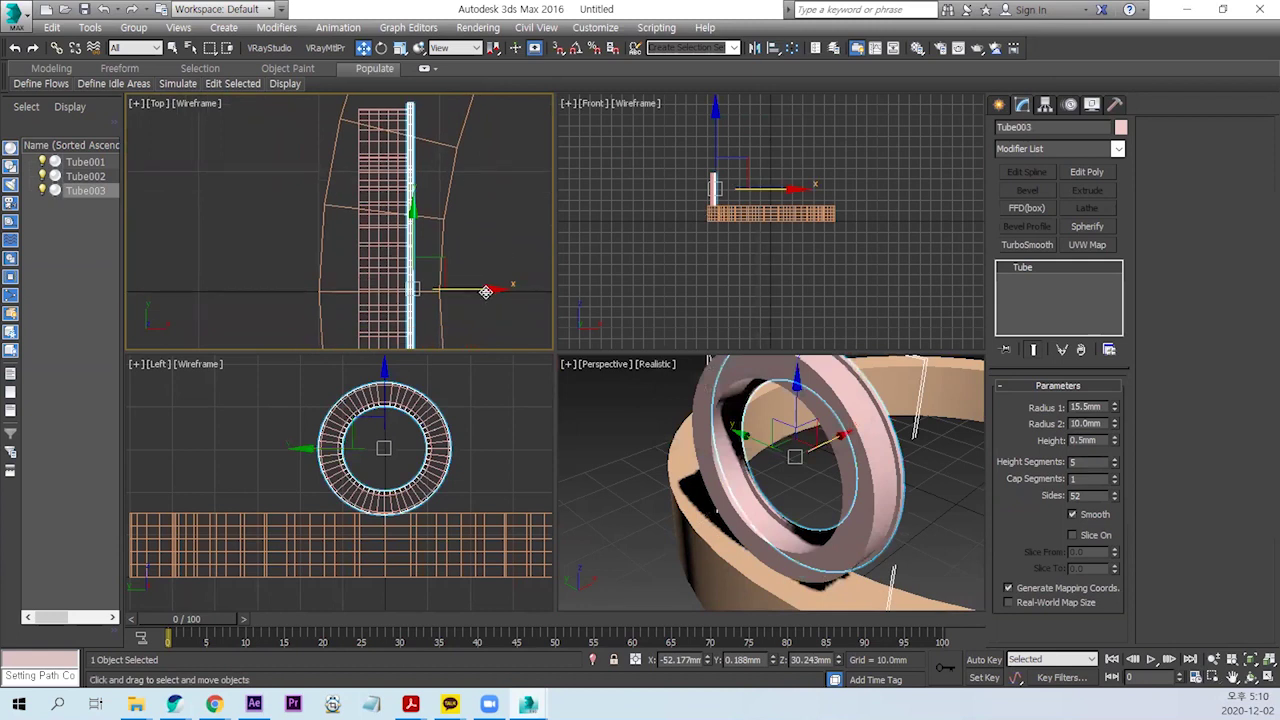
Step: Set Tube003's object colour to black and Tube002's to white
left_click(1121, 128)
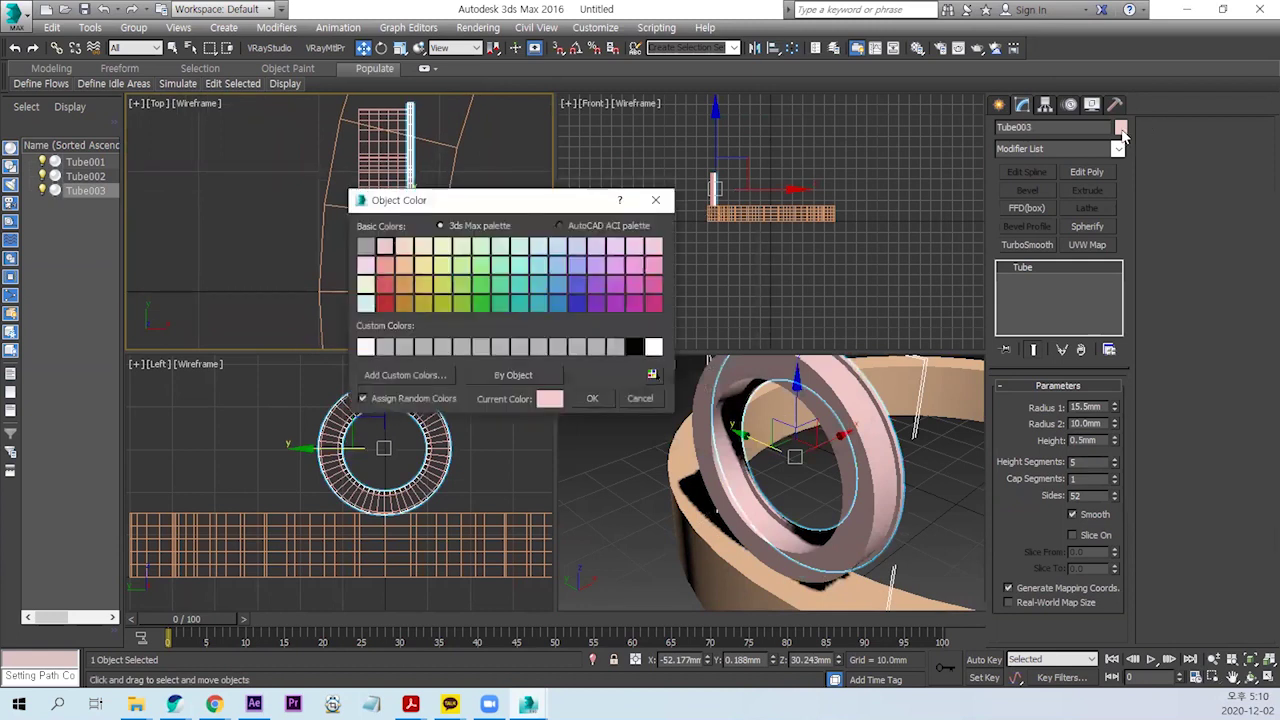
left_click(634, 347)
left_click(598, 399)
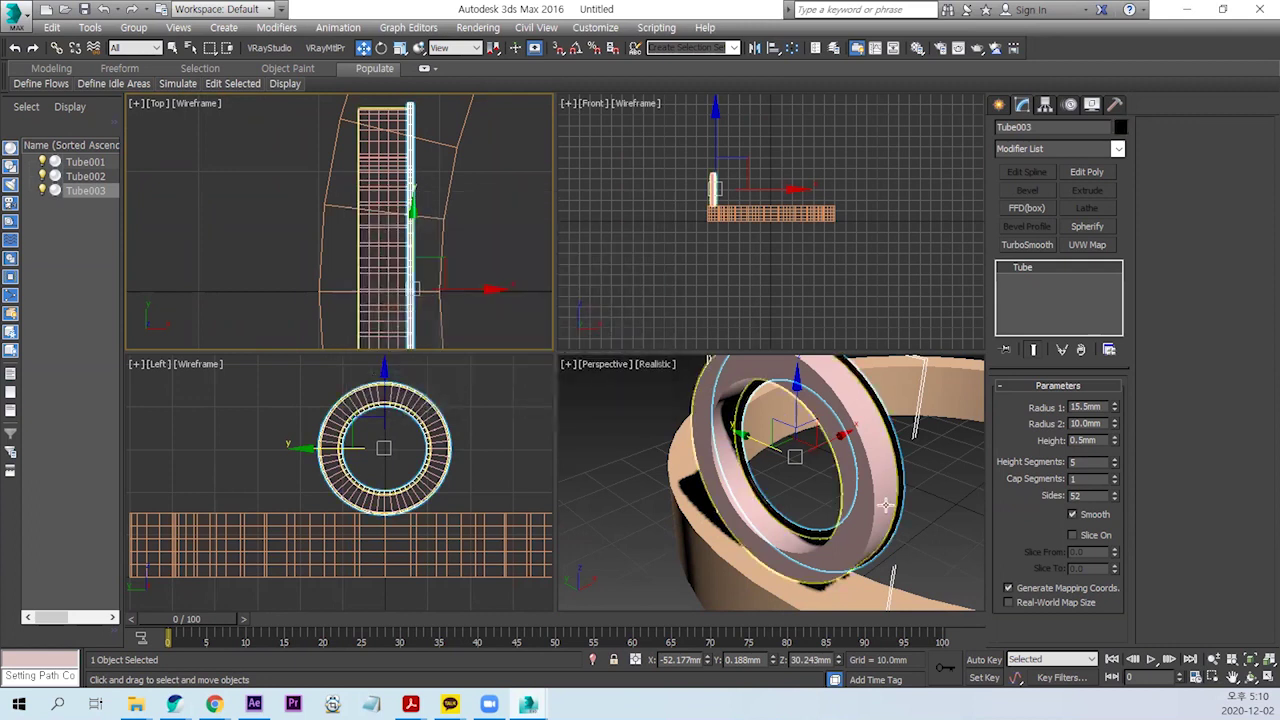
left_click(870, 482)
left_click(1121, 128)
left_click(655, 347)
left_click(592, 399)
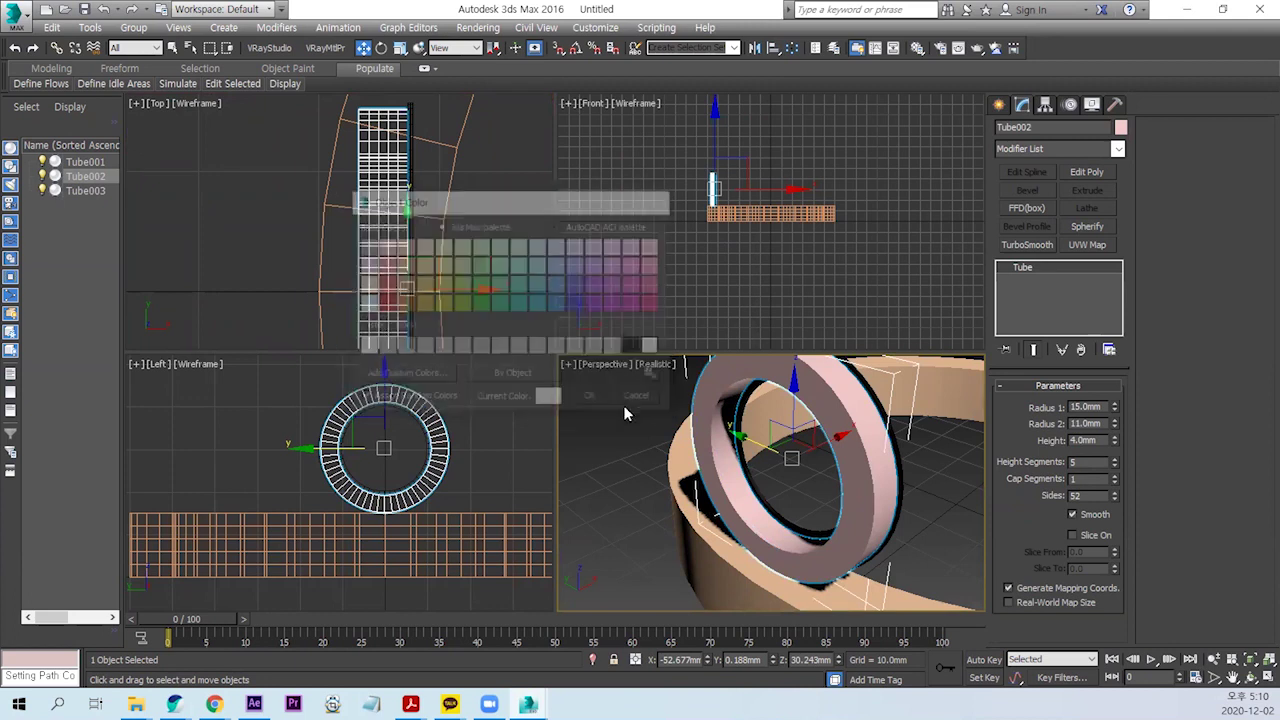
Step: Select the thin black tube Tube003 and drag a copy of it along X
left_click(943, 530)
scroll(515, 300, "up", 2)
scroll(459, 210, "up", 2)
scroll(459, 206, "up", 2)
left_click(455, 210)
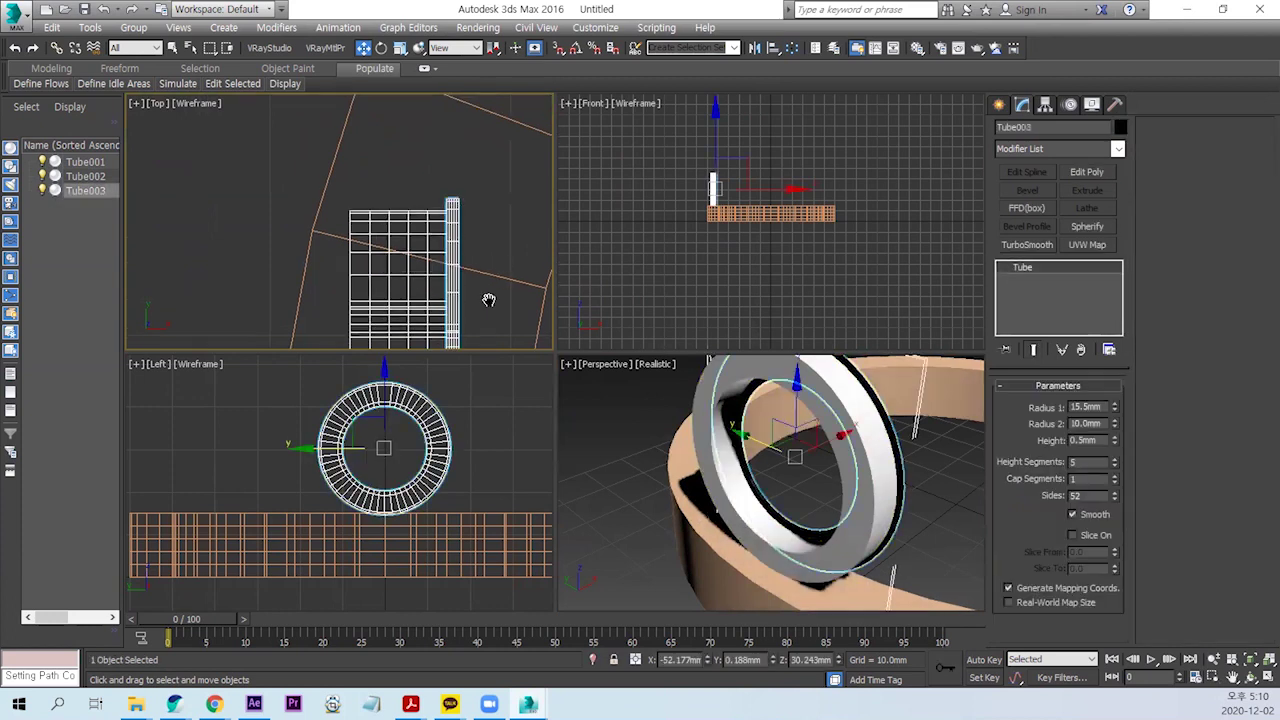
scroll(470, 230, "up", 2)
scroll(470, 272, "up", 2)
mouse_move(530, 286)
left_mouse_down()
mouse_move(466, 283)
mouse_move(482, 312)
left_mouse_up()
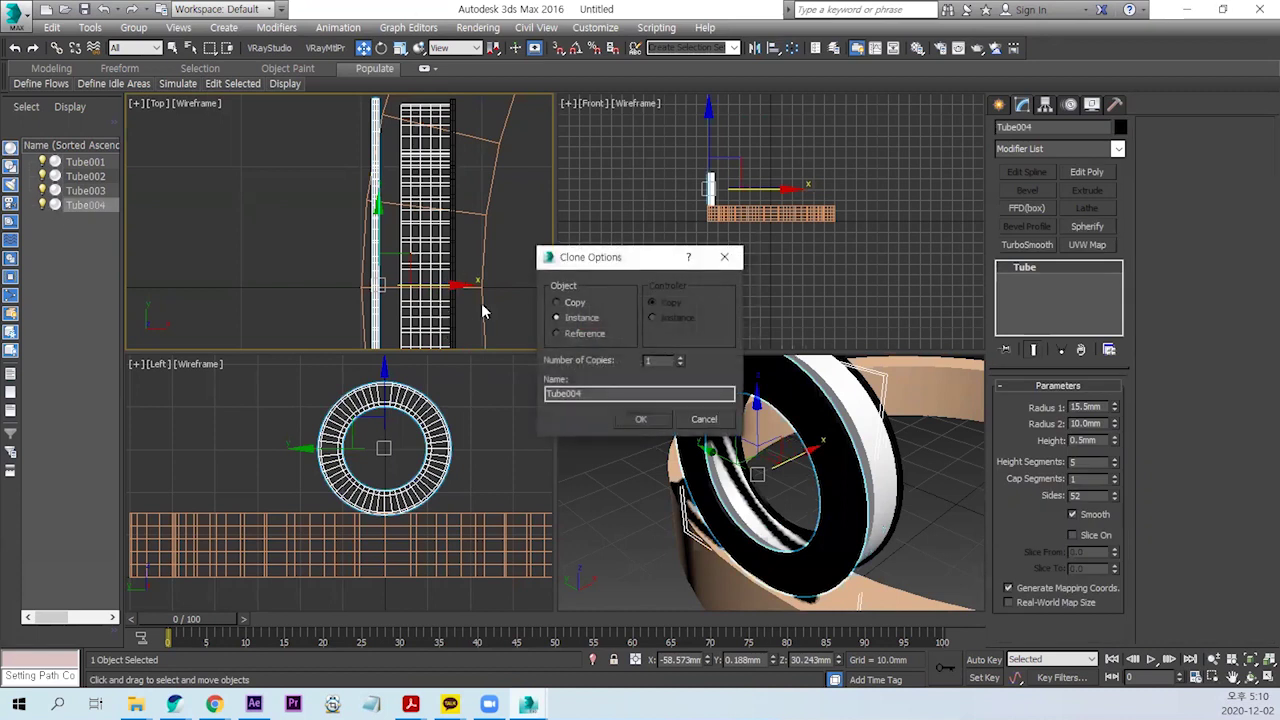
Step: Make instance Tube004 and align its X maximum to the white ring's minimum side
left_click(641, 419)
mouse_move(494, 277)
middle_mouse_down()
mouse_move(438, 293)
mouse_move(432, 268)
middle_mouse_up()
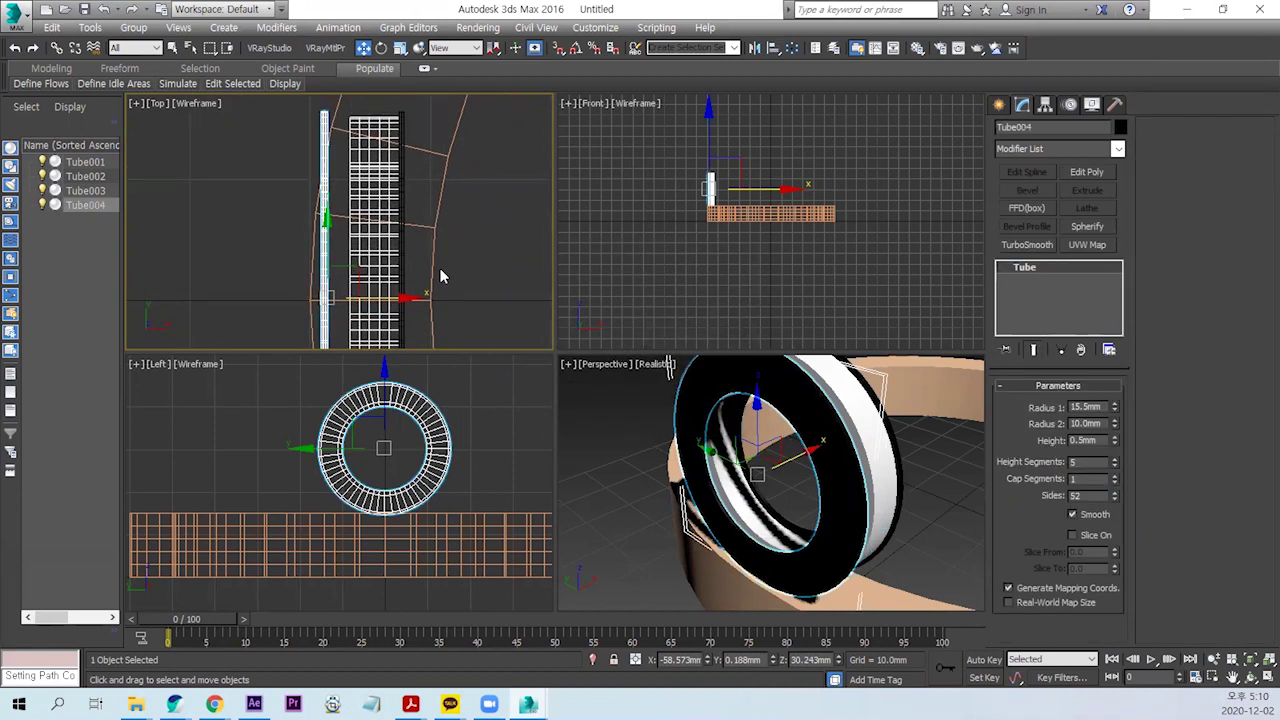
left_click(771, 48)
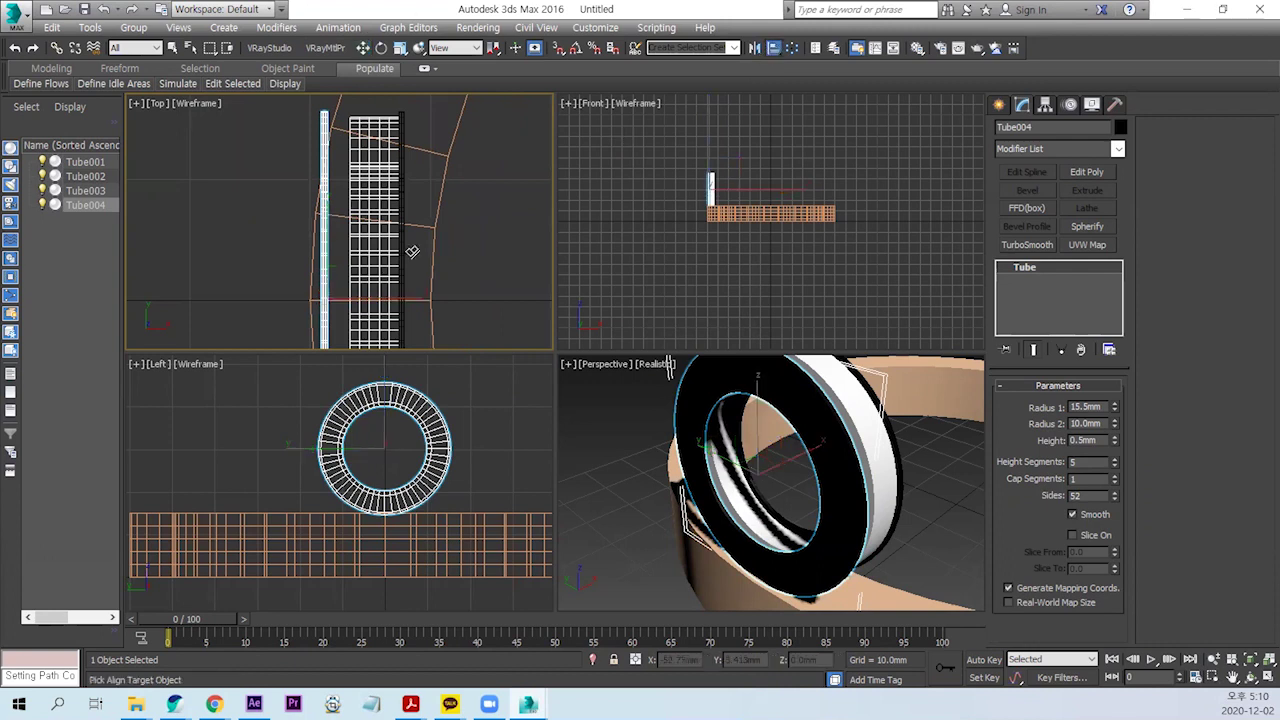
left_click(374, 251)
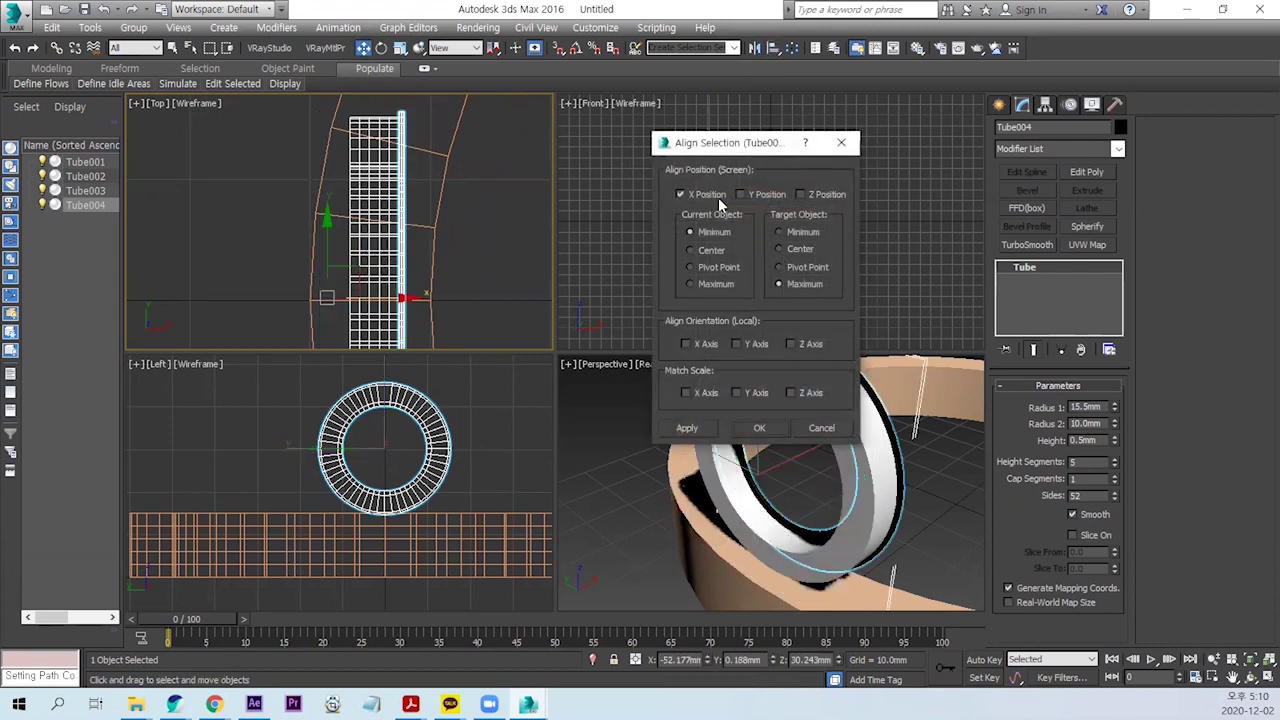
left_click(690, 284)
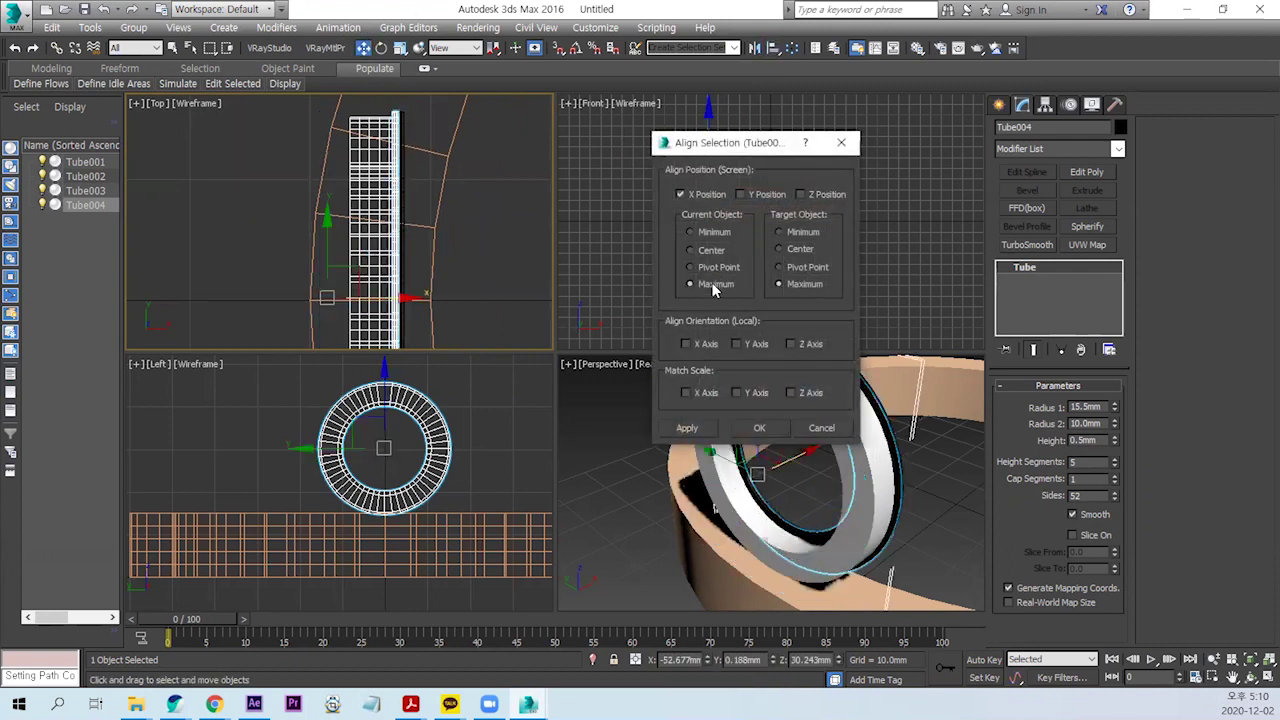
left_click(809, 238)
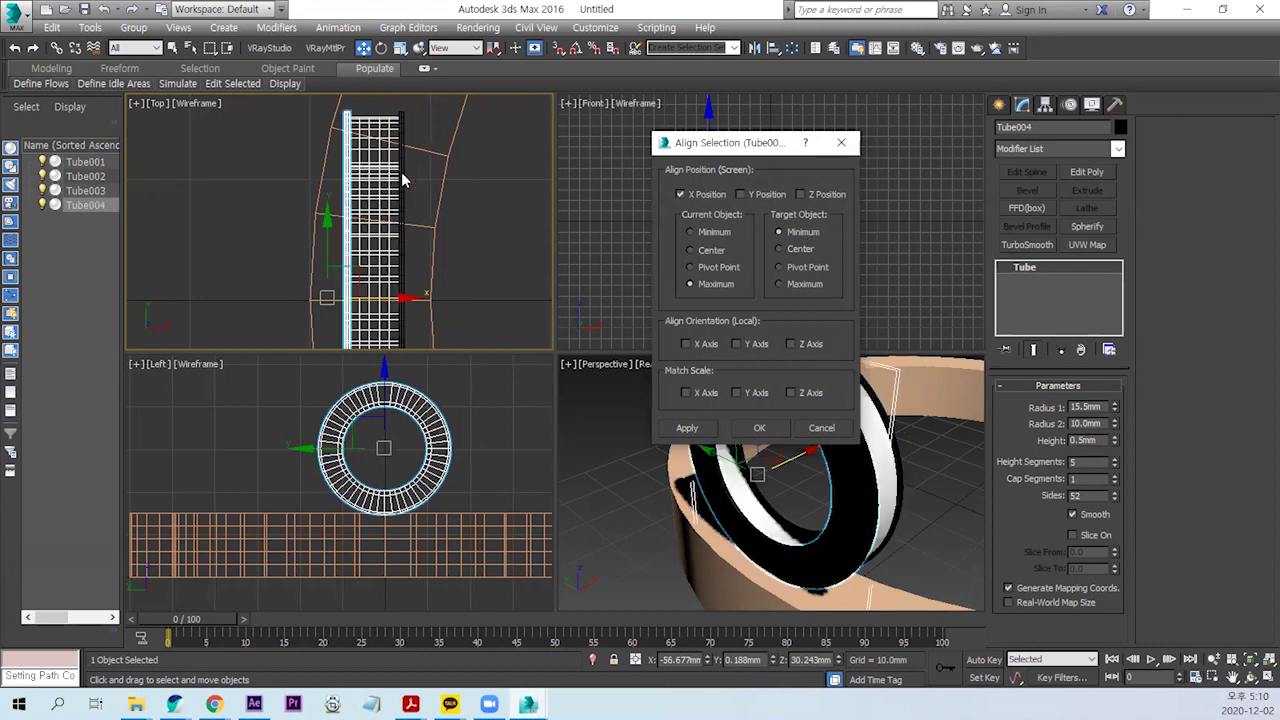
left_click(760, 428)
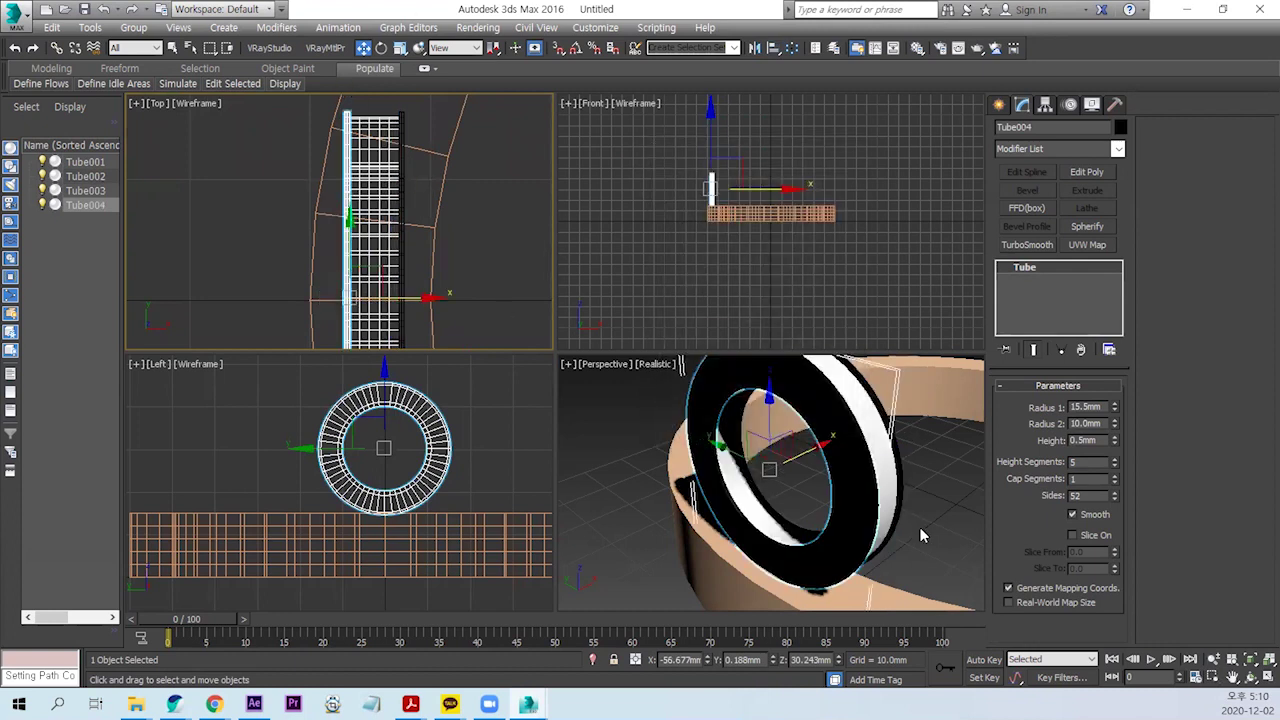
Step: Deselect all and orbit the perspective view to inspect the whole ring
left_click(934, 537)
scroll(843, 531, "up", 3)
scroll(840, 537, "up", 2)
scroll(860, 531, "down", 3)
scroll(865, 536, "down", 3)
middle_click_drag(865, 536, 822, 503, "alt")
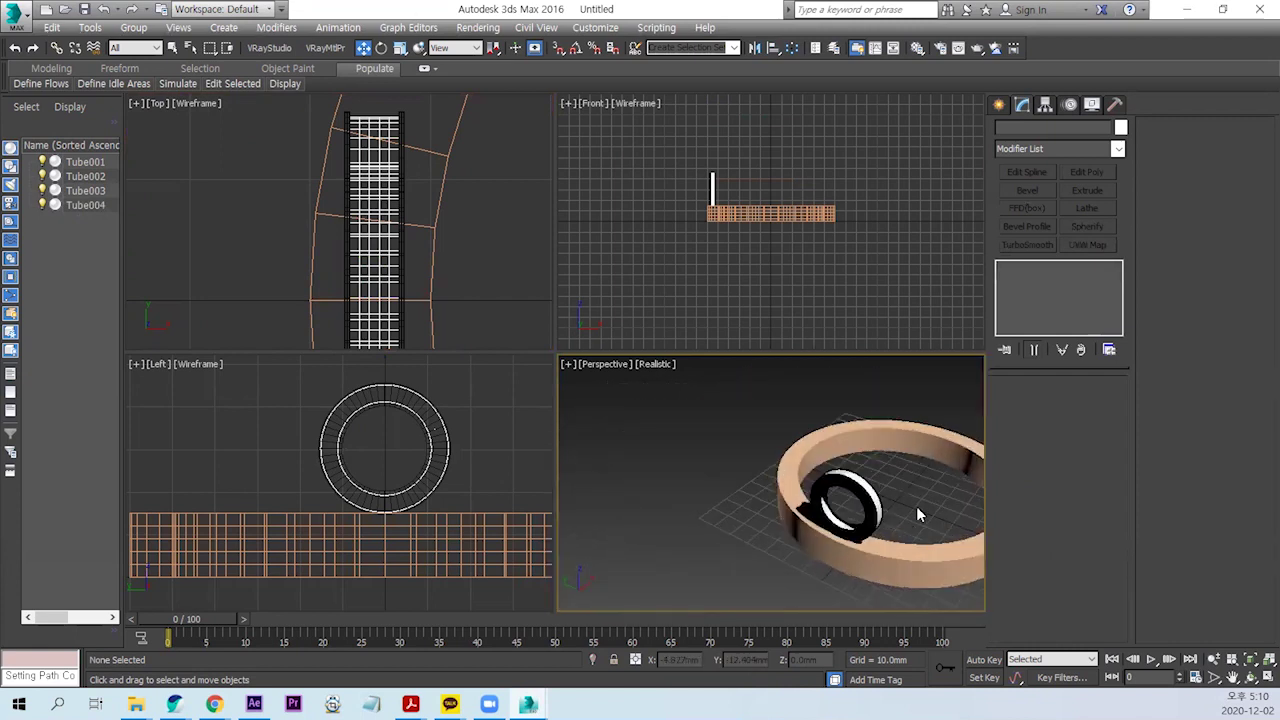
Step: Draw a new sphere inside the small ring
scroll(822, 503, "up", 3)
left_click(473, 277)
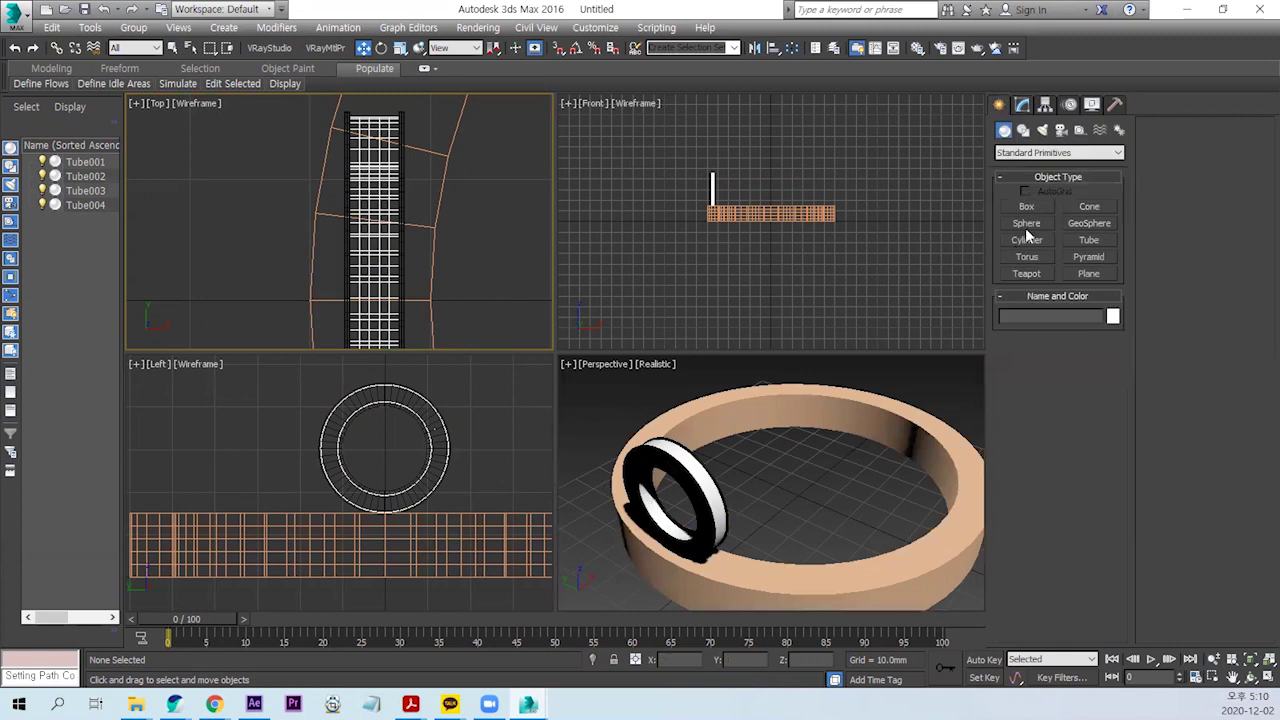
left_click(1025, 222)
scroll(394, 469, "up", 1)
scroll(389, 455, "up", 3)
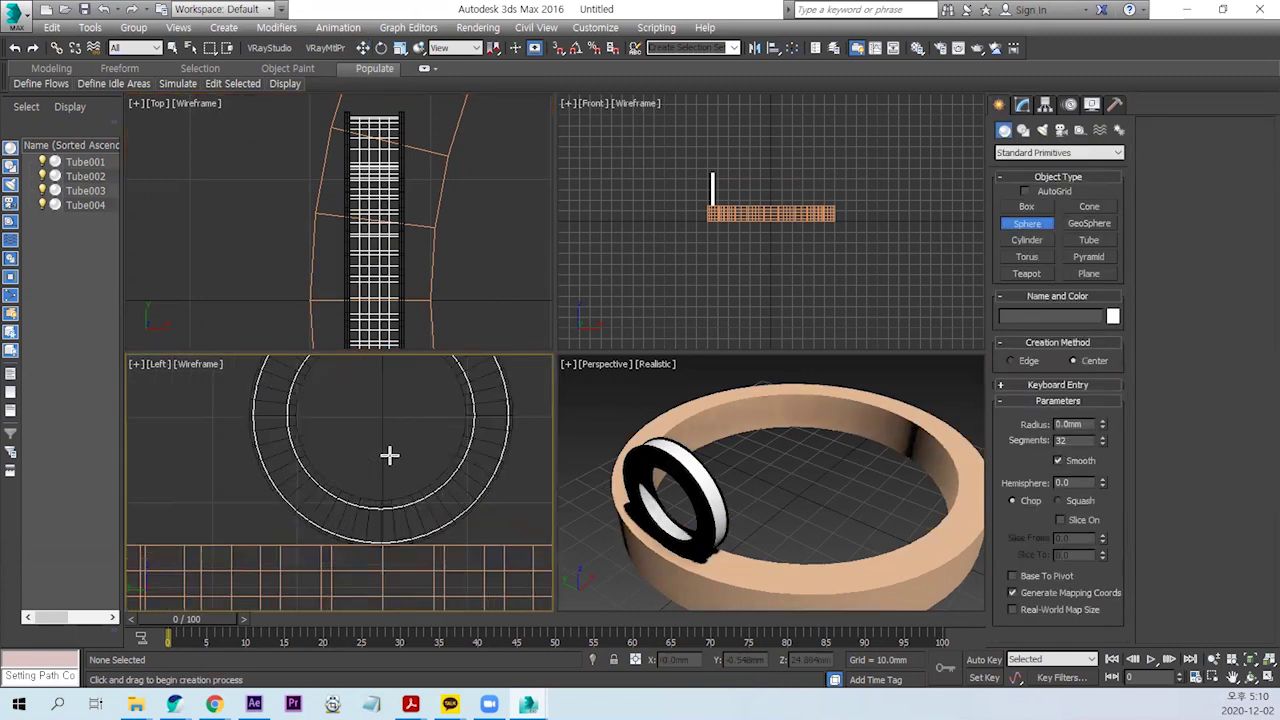
left_click_drag(380, 473, 412, 452)
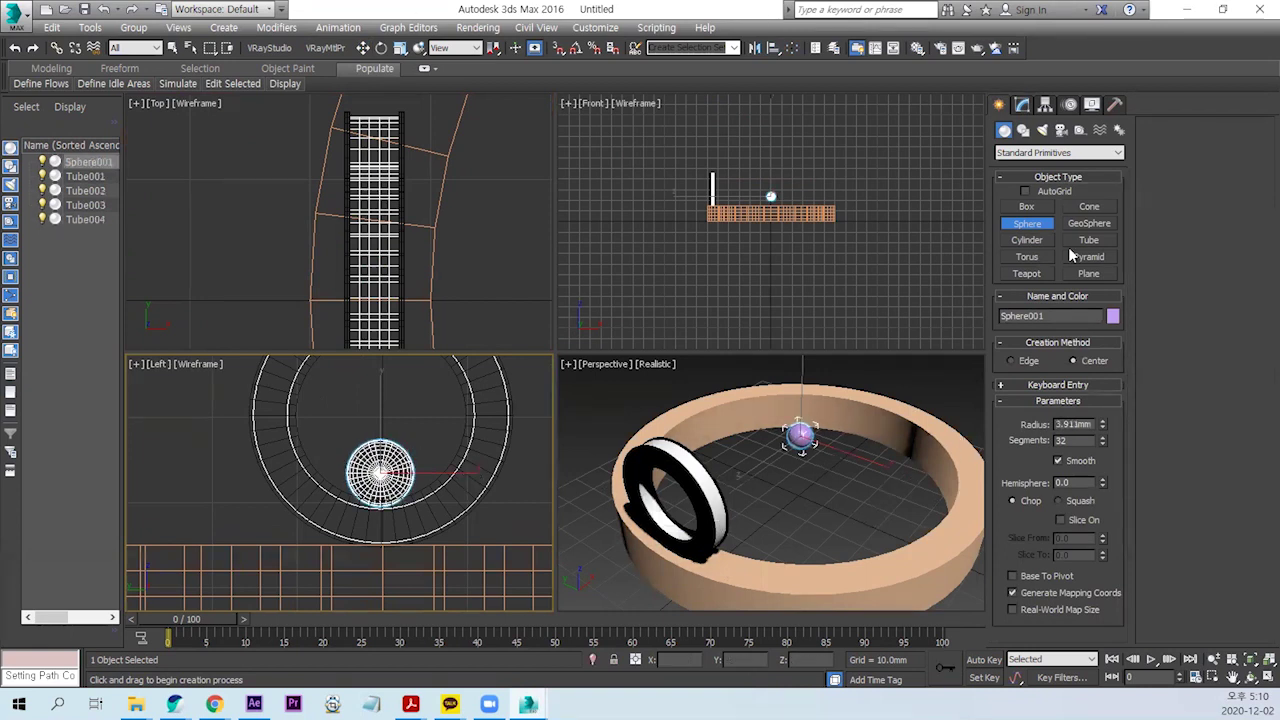
Step: Colour the sphere red and set its radius to 3.0mm
left_click(1113, 316)
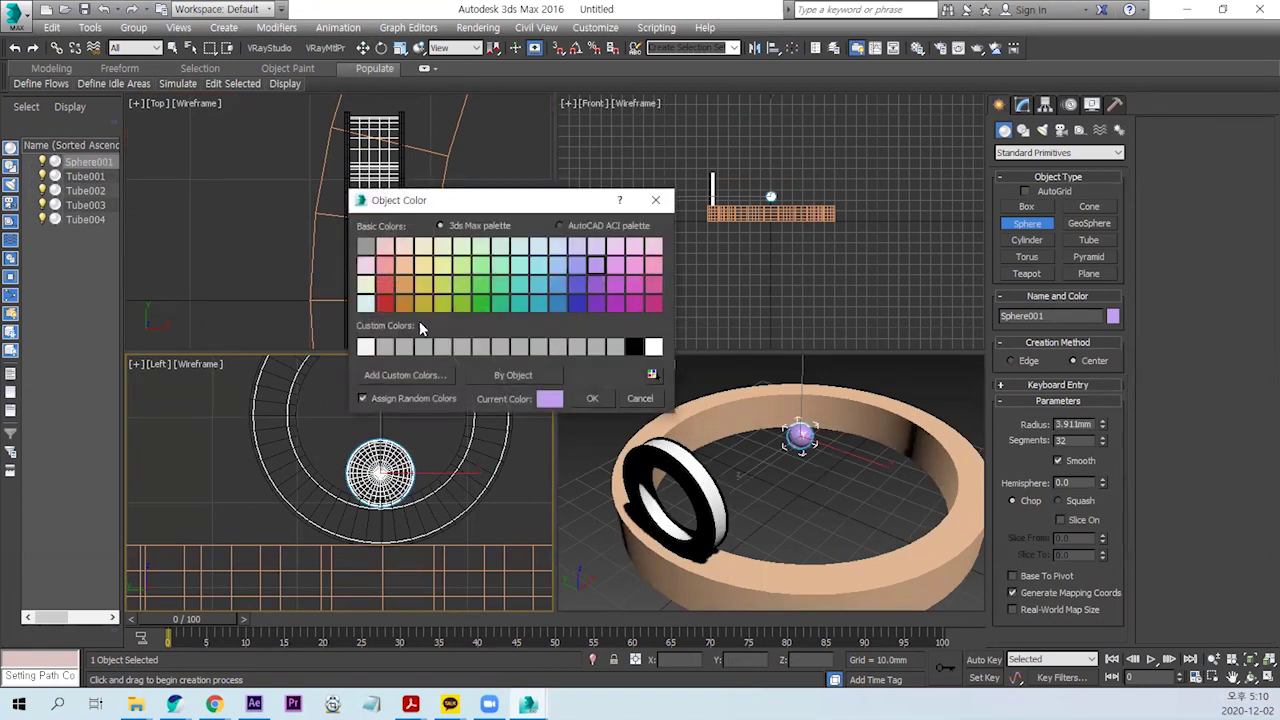
left_click(386, 303)
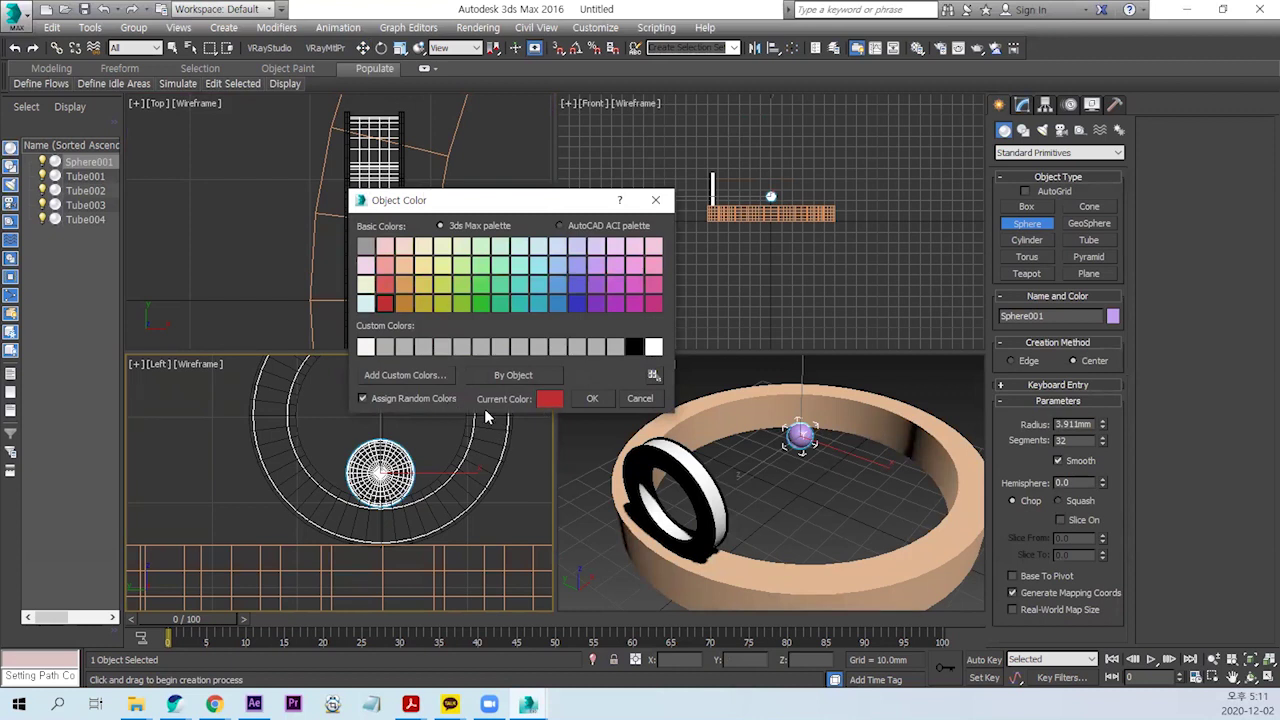
left_click(592, 398)
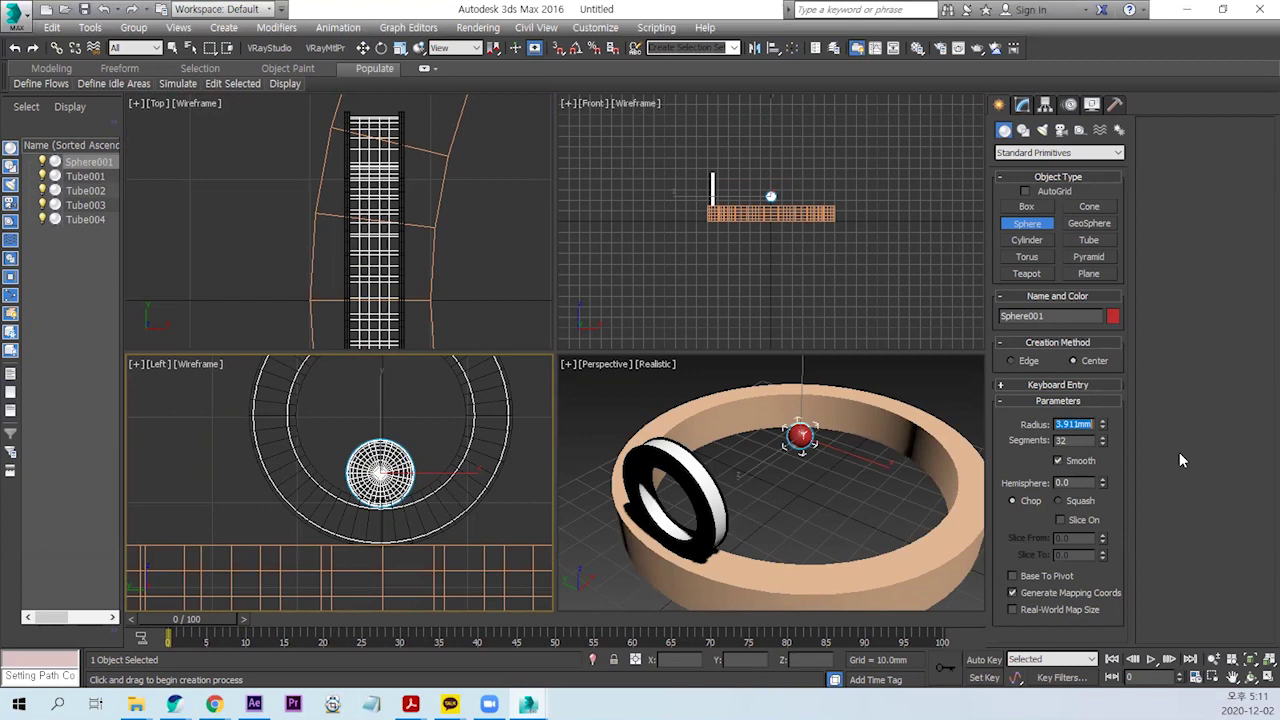
type("2.5")
key("Return")
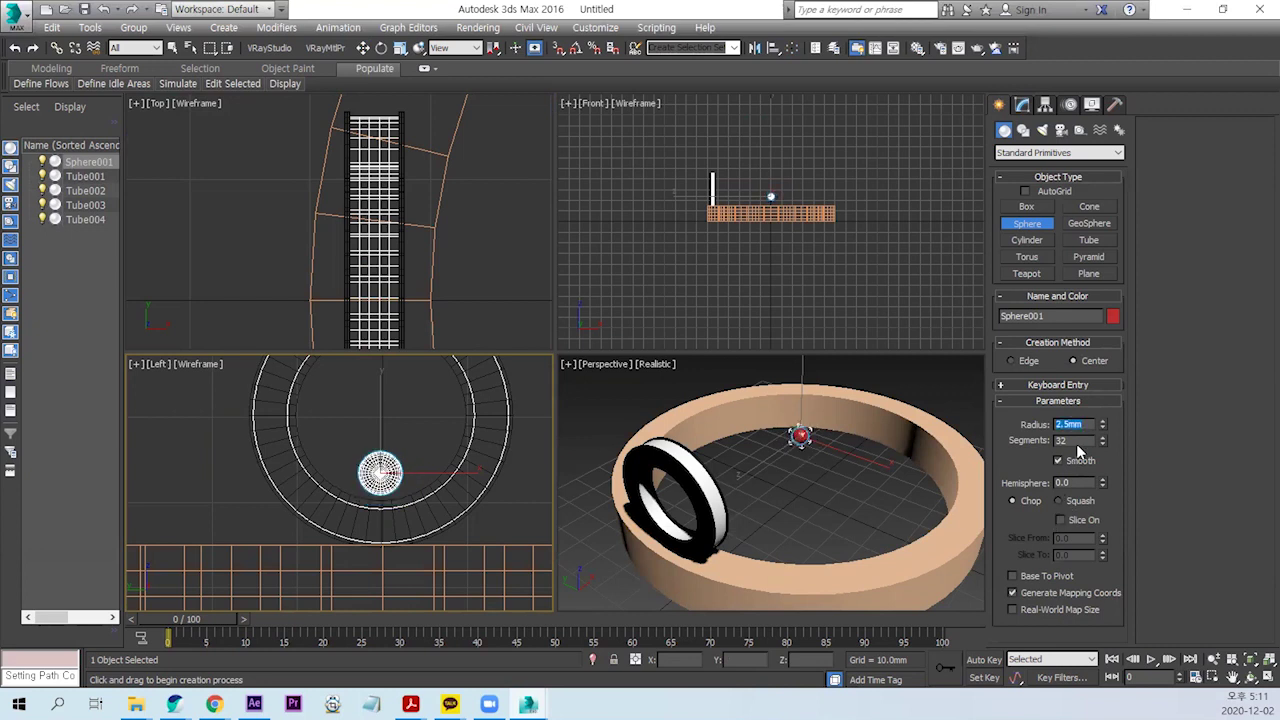
type("3")
key("Return")
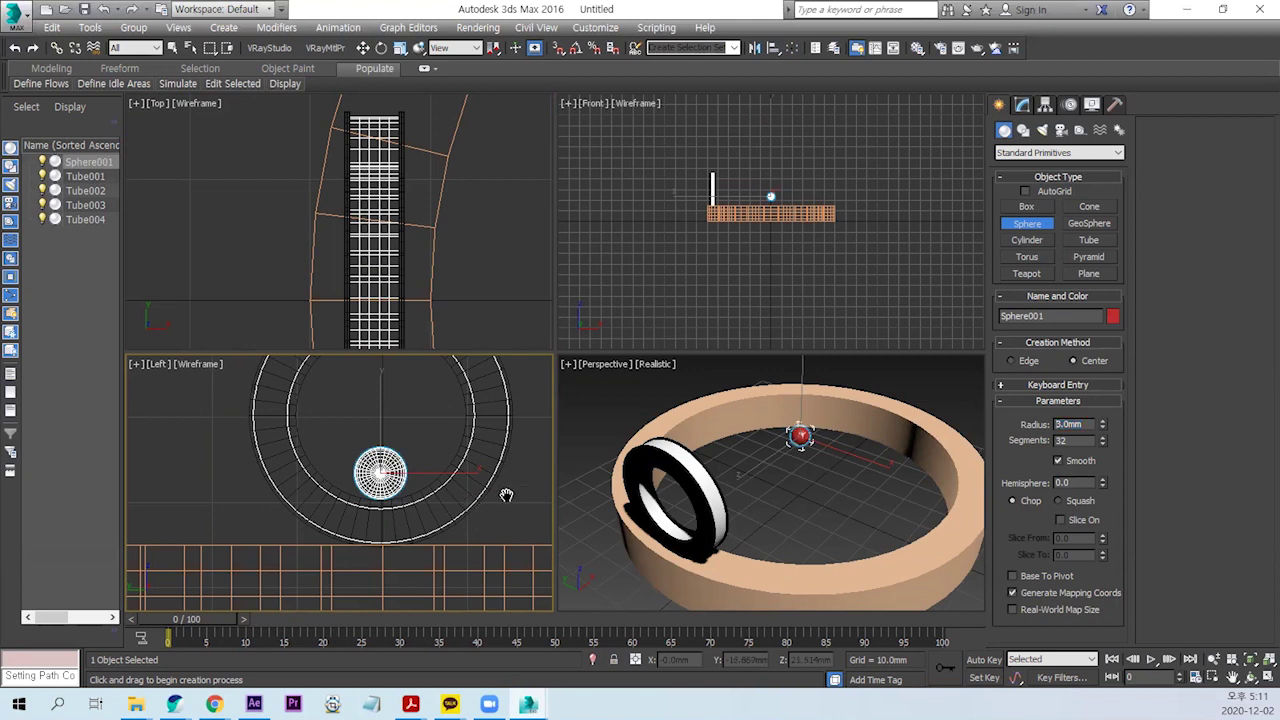
middle_click_drag(503, 489, 459, 515)
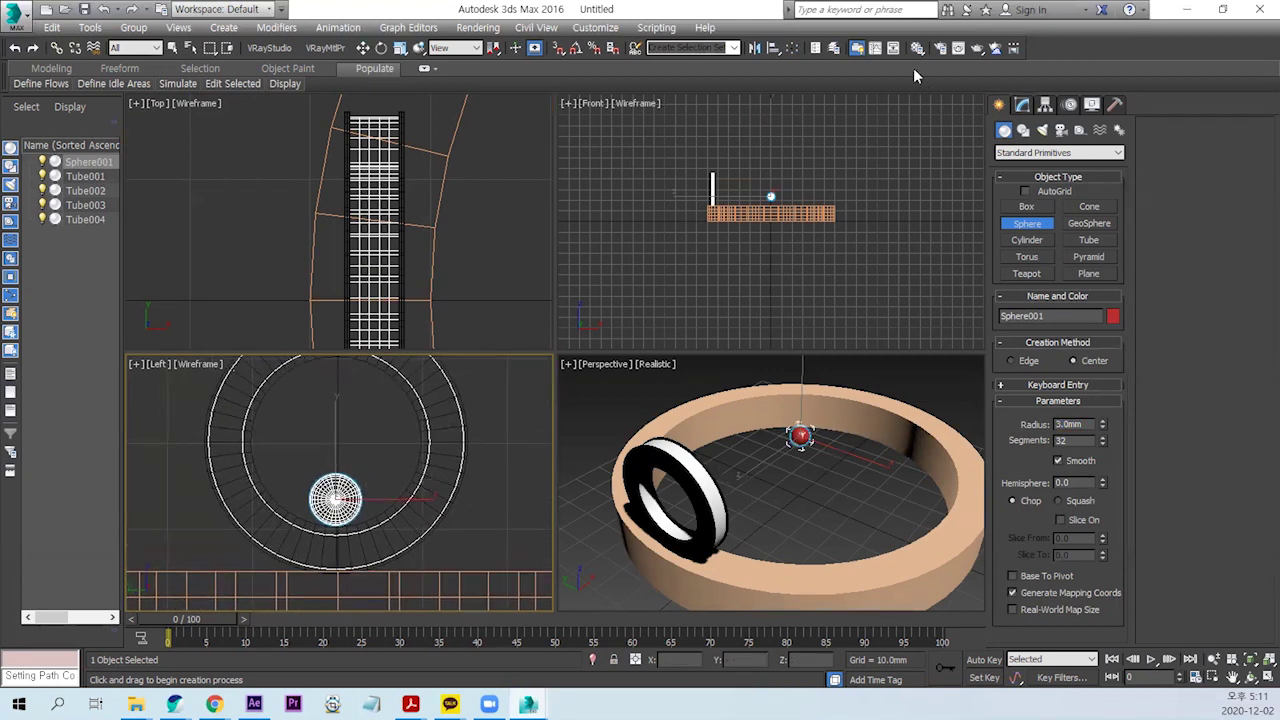
Step: Align the sphere centre-to-centre with the ring tube on X, Y and Z
left_click(773, 48)
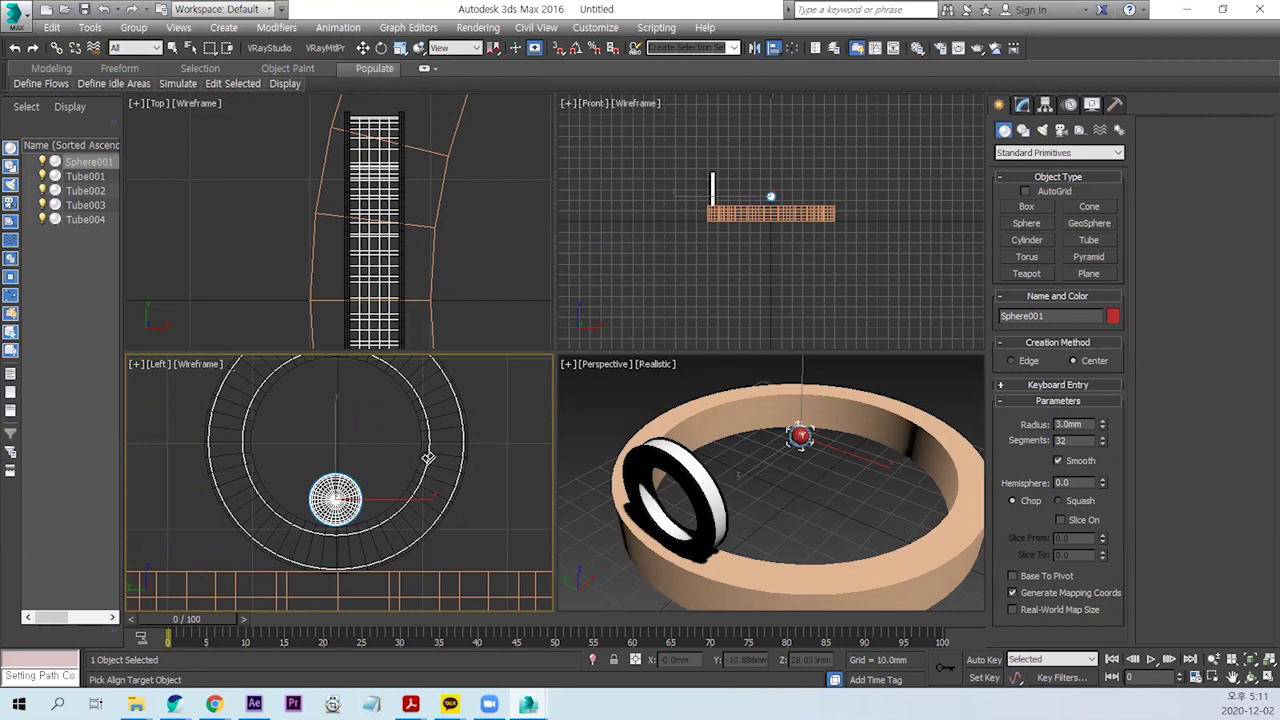
left_click(428, 458)
left_click(741, 194)
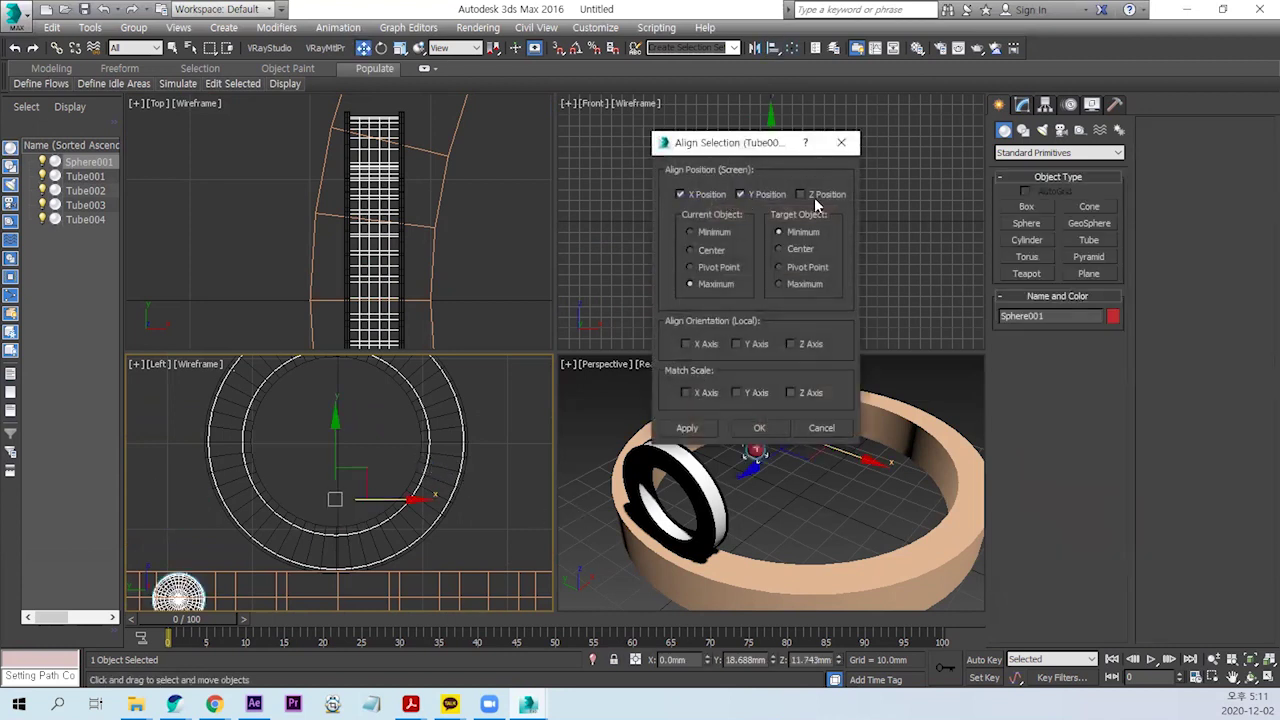
left_click(814, 198)
left_click(711, 251)
left_click(797, 249)
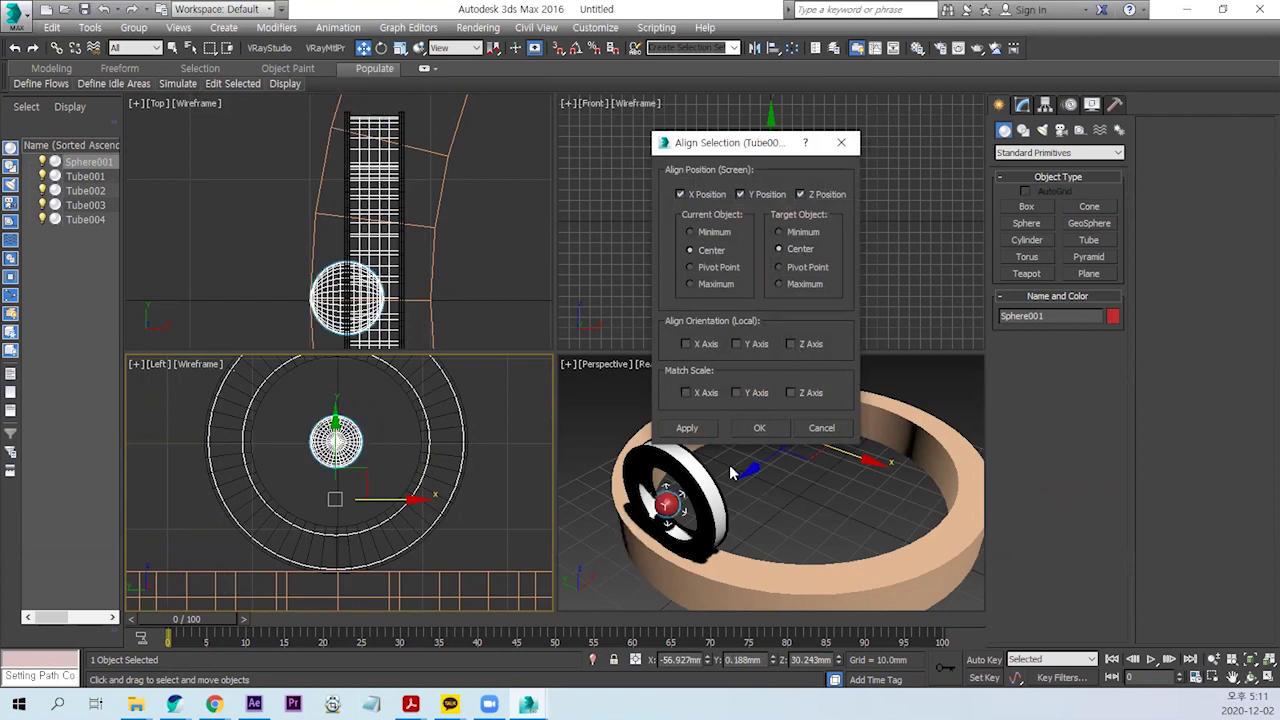
left_click(761, 428)
Step: Lower the sphere to the ring's inner bottom and nudge it slightly along X
middle_click_drag(356, 506, 380, 514)
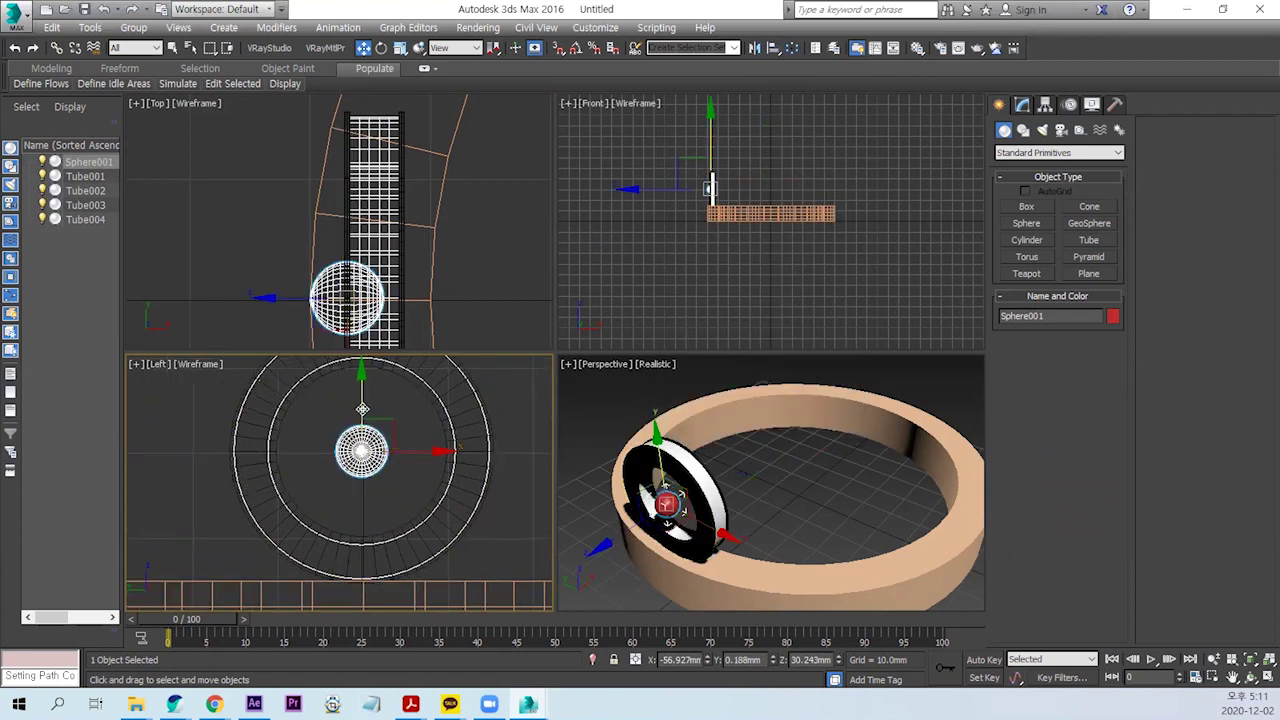
left_click_drag(362, 403, 476, 503)
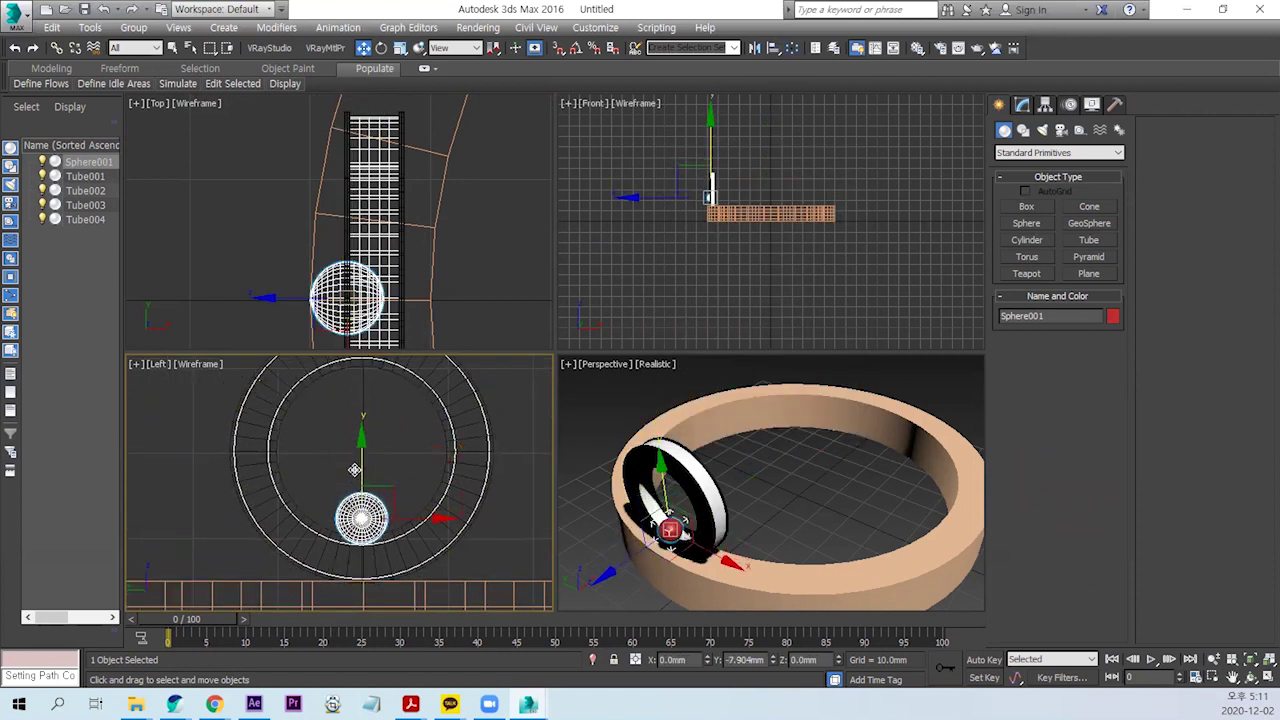
scroll(408, 249, "up", 2)
scroll(338, 280, "up", 1)
middle_click_drag(338, 278, 378, 276)
left_click_drag(374, 274, 415, 274)
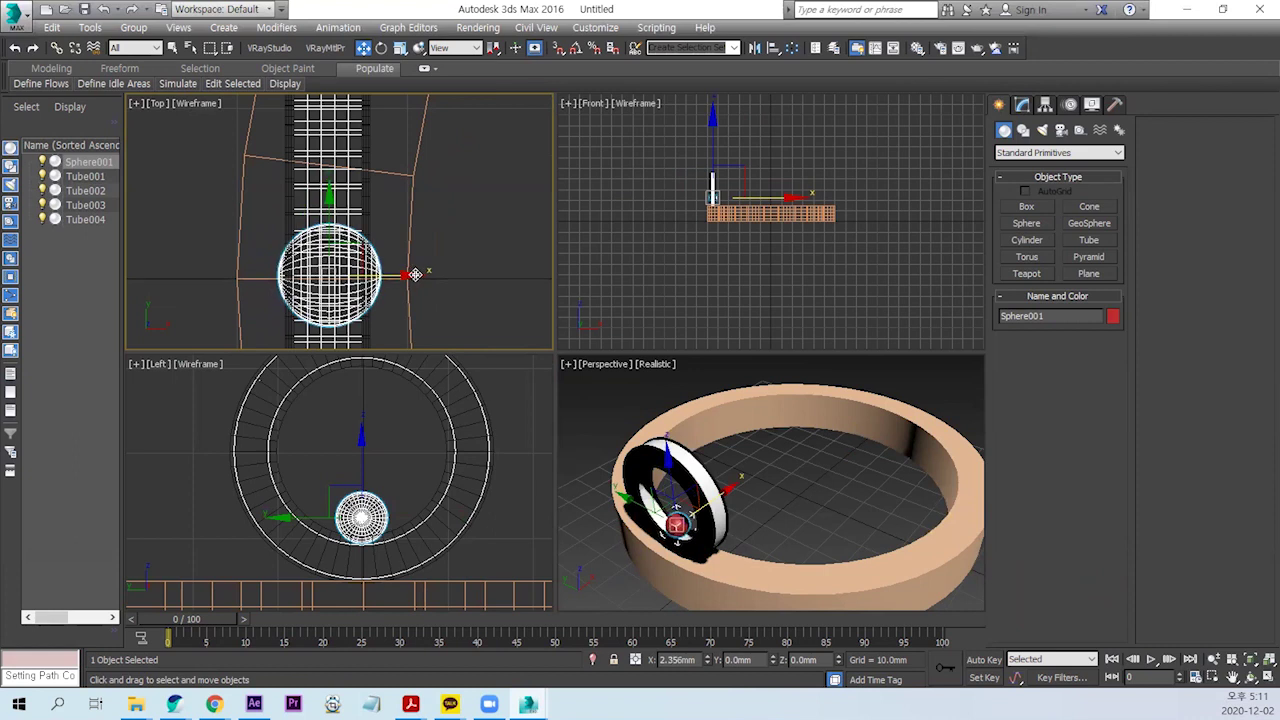
left_click(489, 547)
scroll(399, 483, "down", 2)
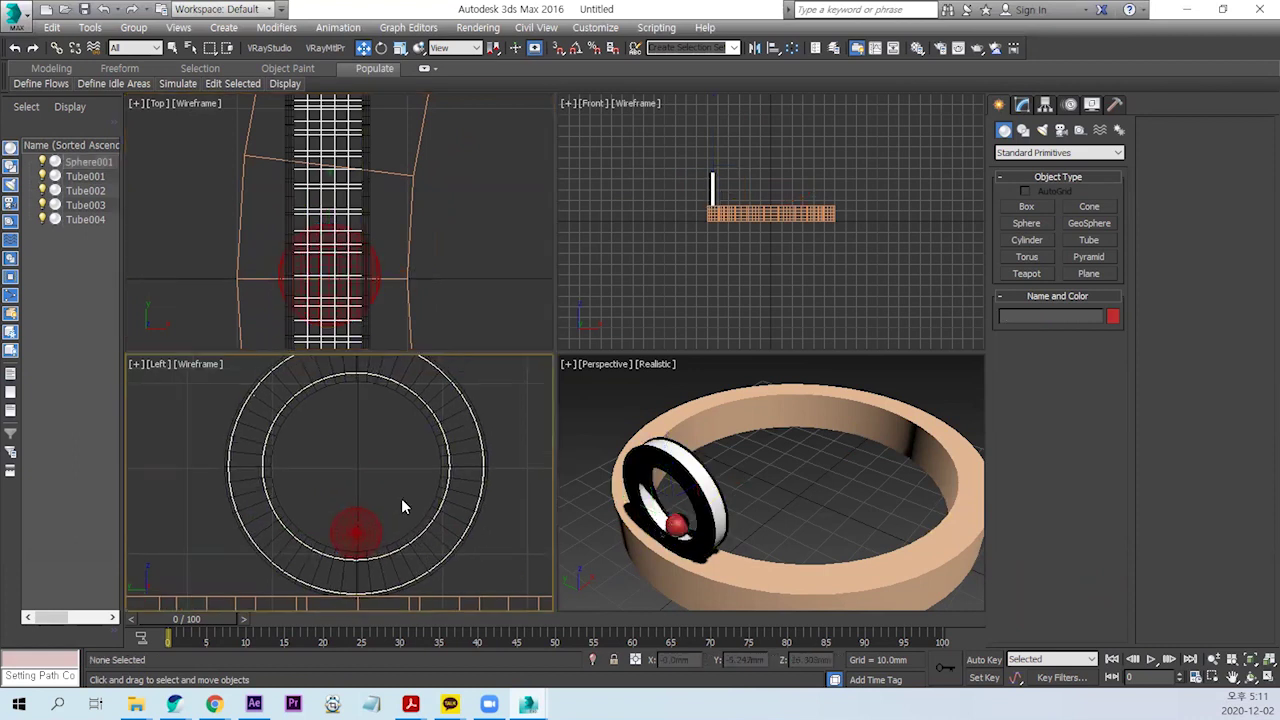
scroll(401, 498, "down", 2)
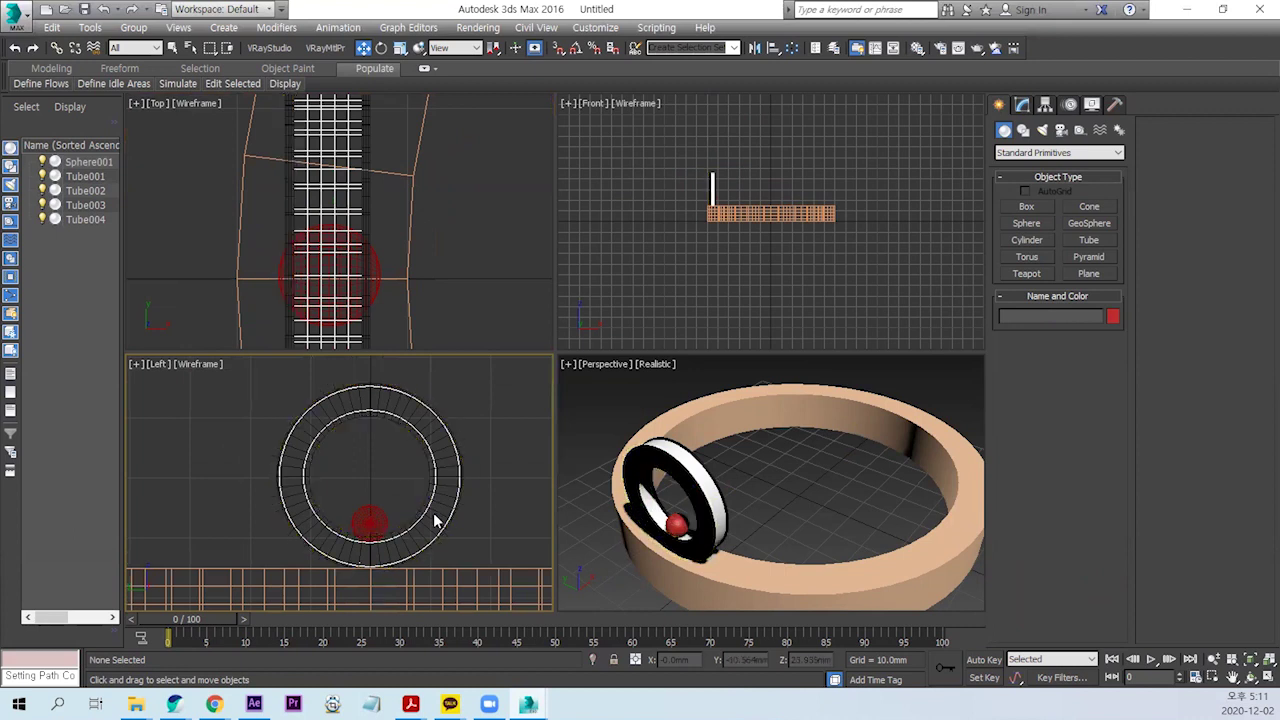
left_click_drag(407, 443, 404, 497)
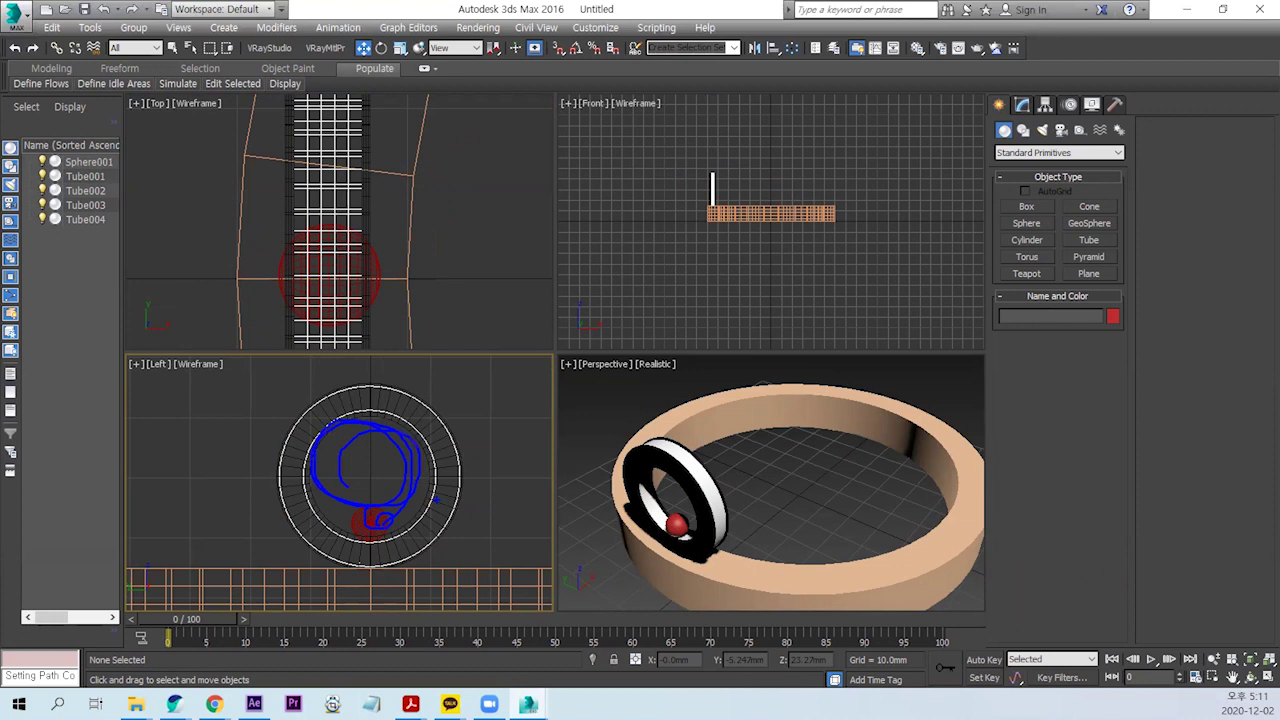
key("Escape")
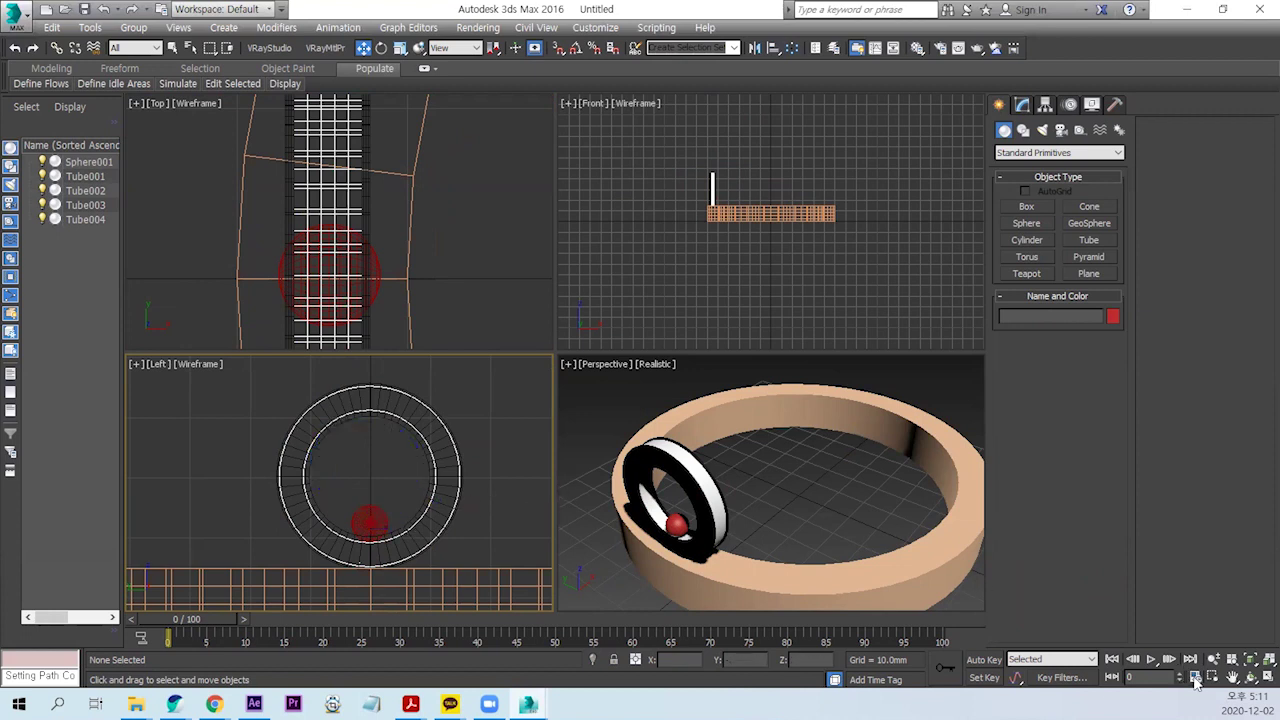
key("ctrl+1")
Step: Change the animation End Time from 100 to 60 in Time Configuration
left_click_drag(1200, 667, 1198, 677)
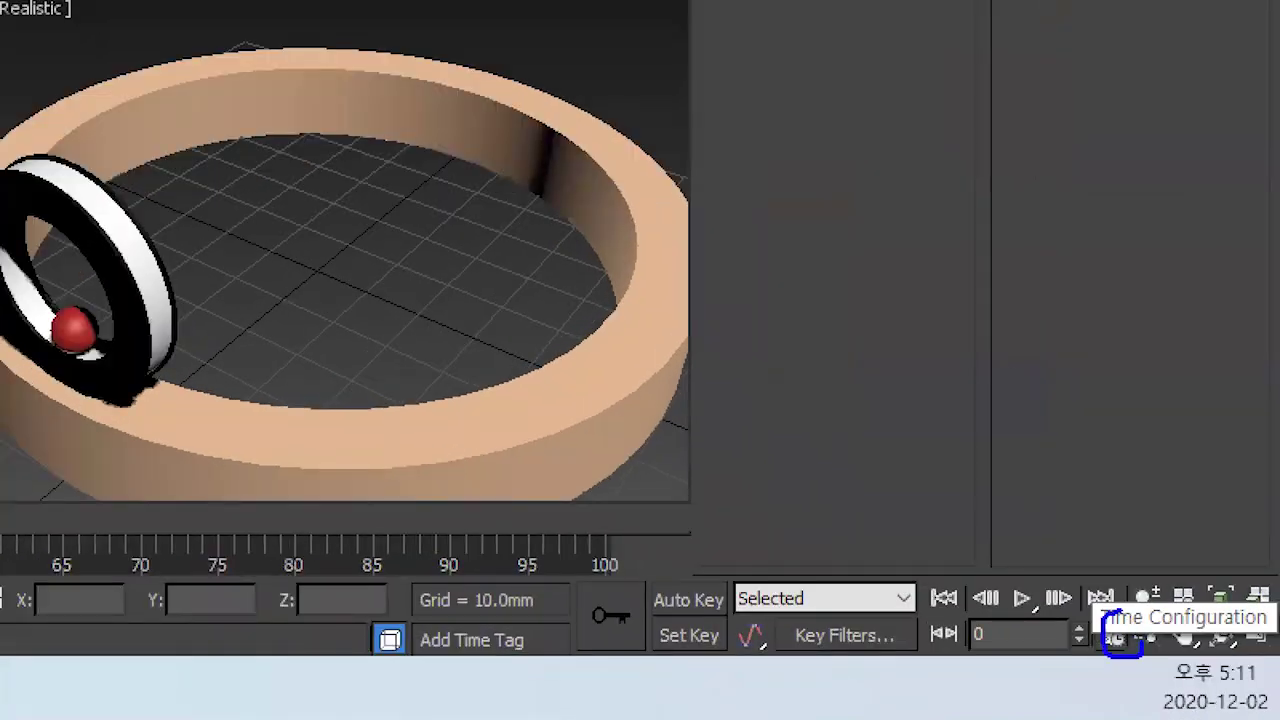
key("Escape")
left_click(1208, 677)
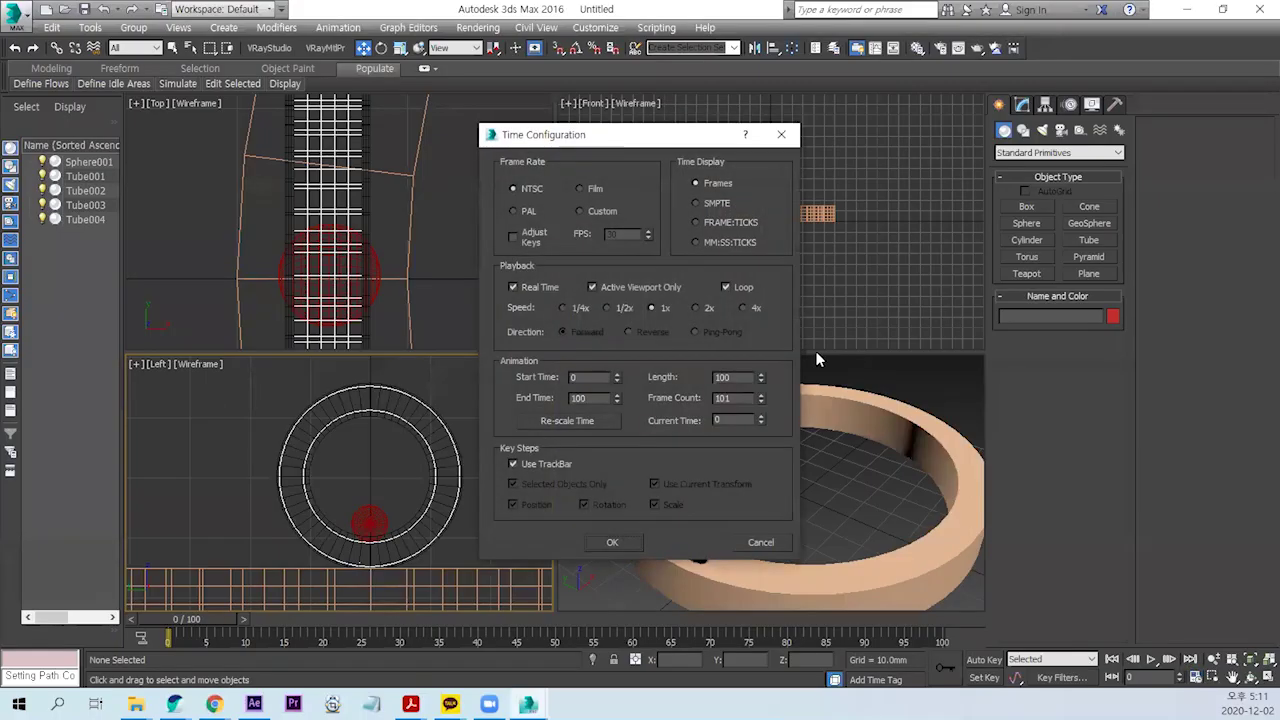
double_click(580, 398)
type("60")
key("Return")
left_click(612, 542)
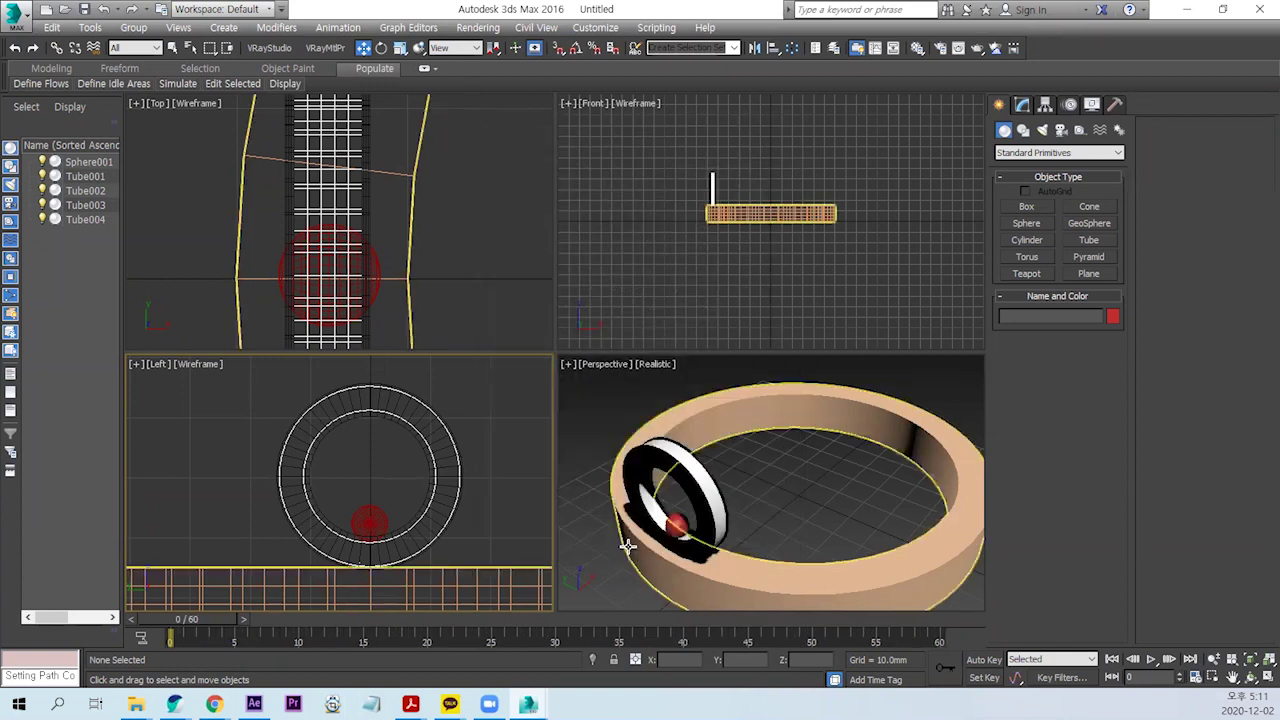
Step: Select Sphere001 and enable Affect Pivot Only in the Hierarchy pivot settings
left_click(984, 661)
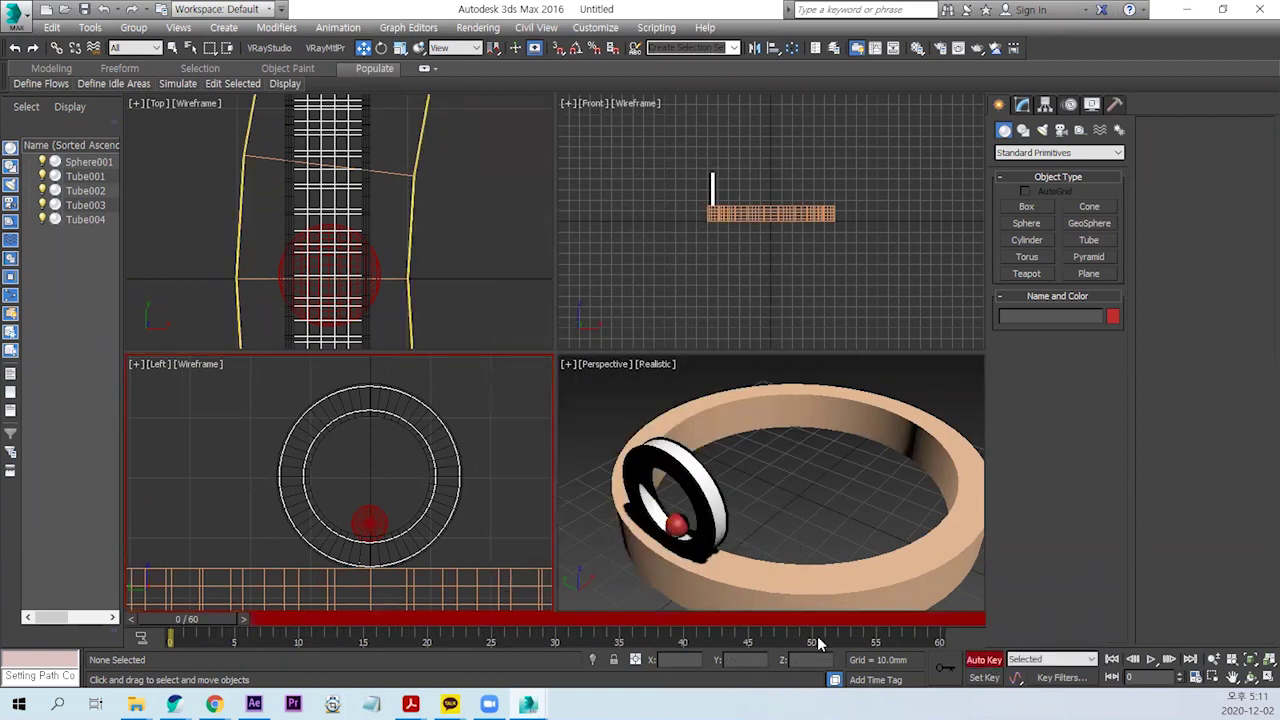
left_click(984, 661)
left_click(369, 522)
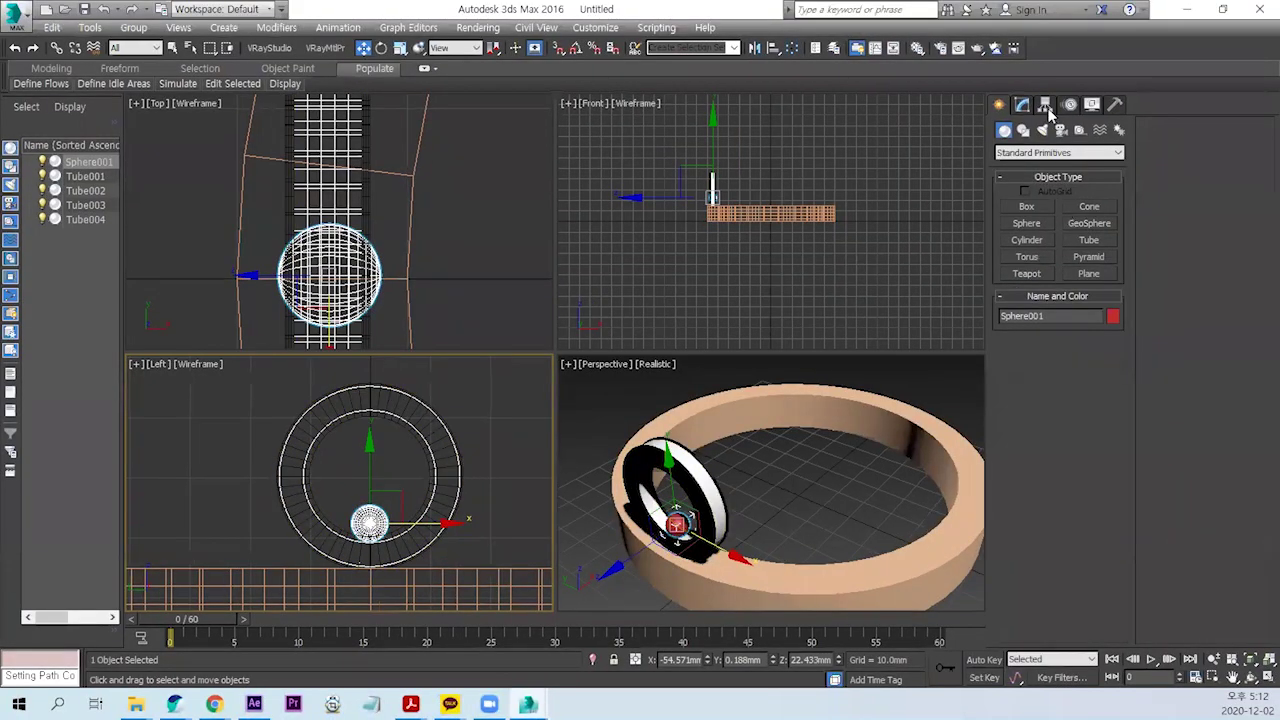
left_click(1045, 105)
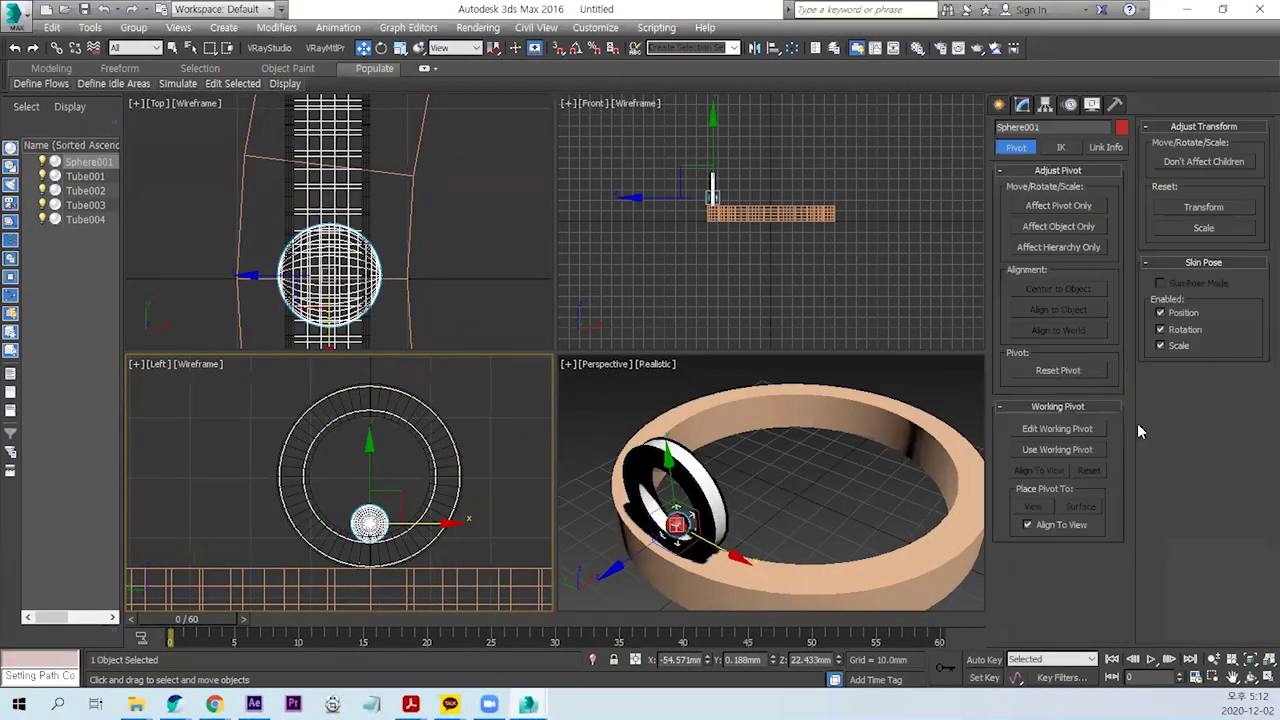
left_click(1059, 206)
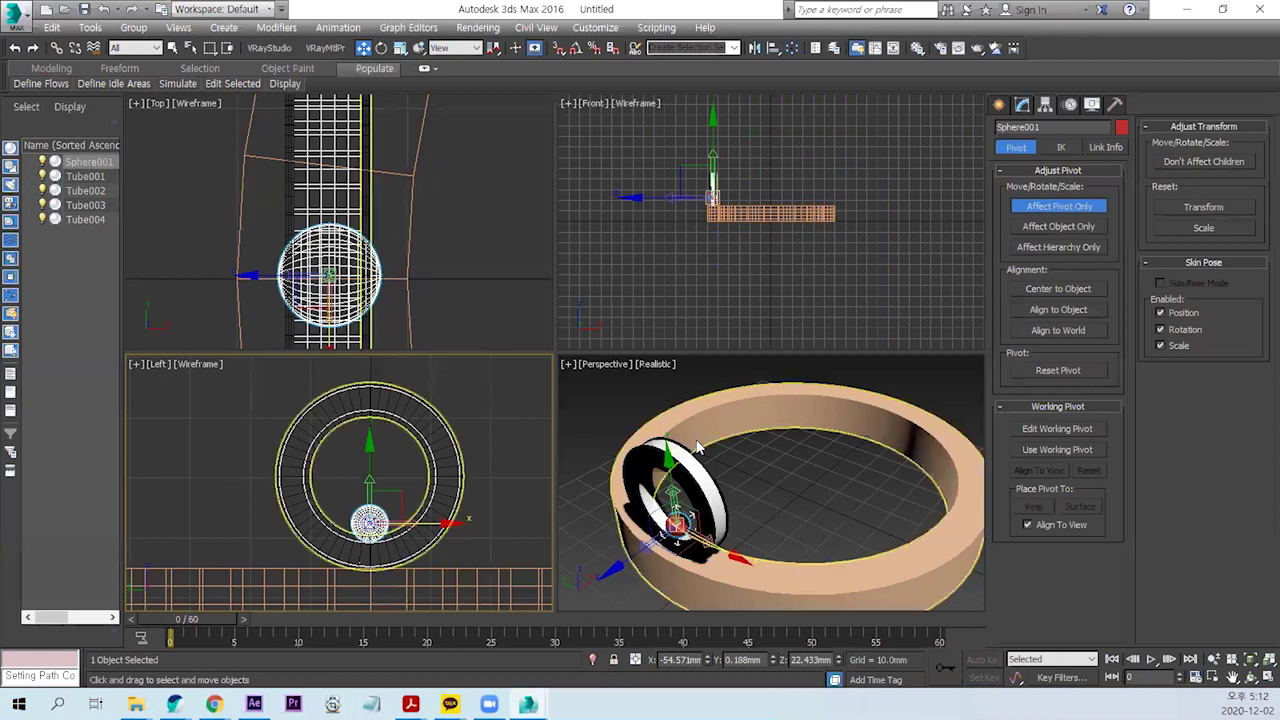
Step: Align the ball's pivot center-to-center with the black-and-white ring, then disable Affect Pivot Only
left_click(774, 50)
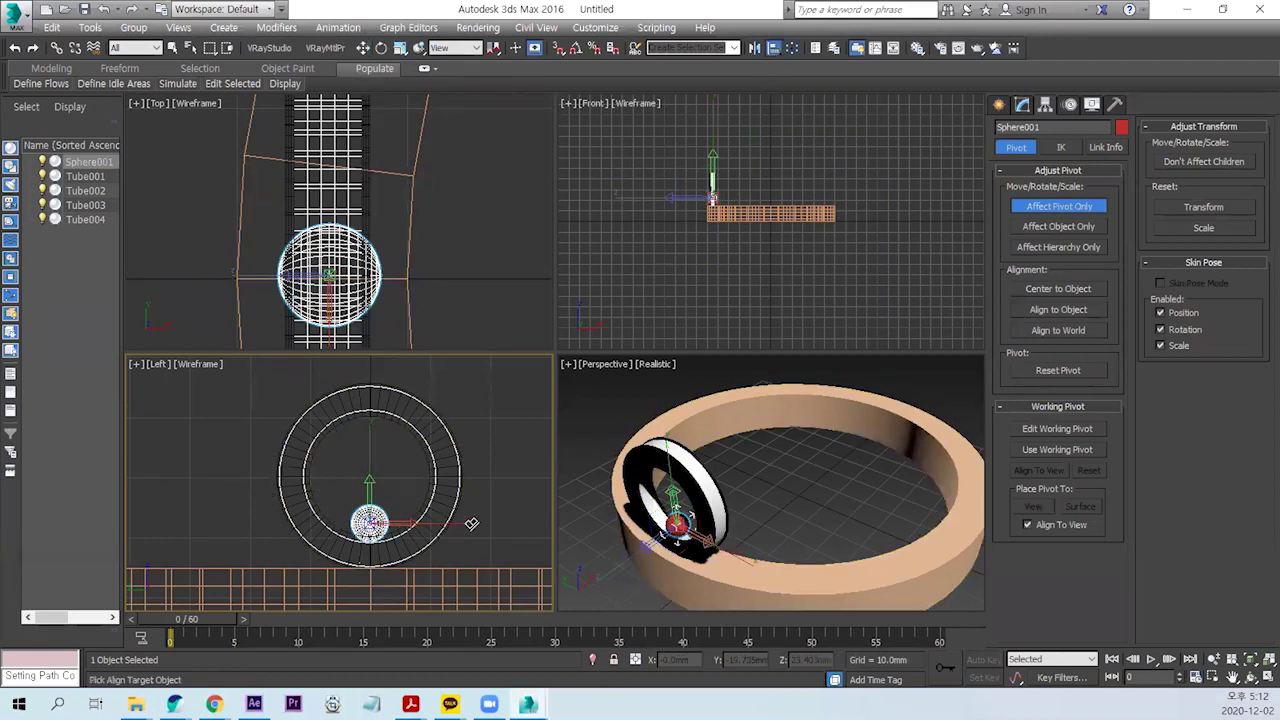
left_click(434, 458)
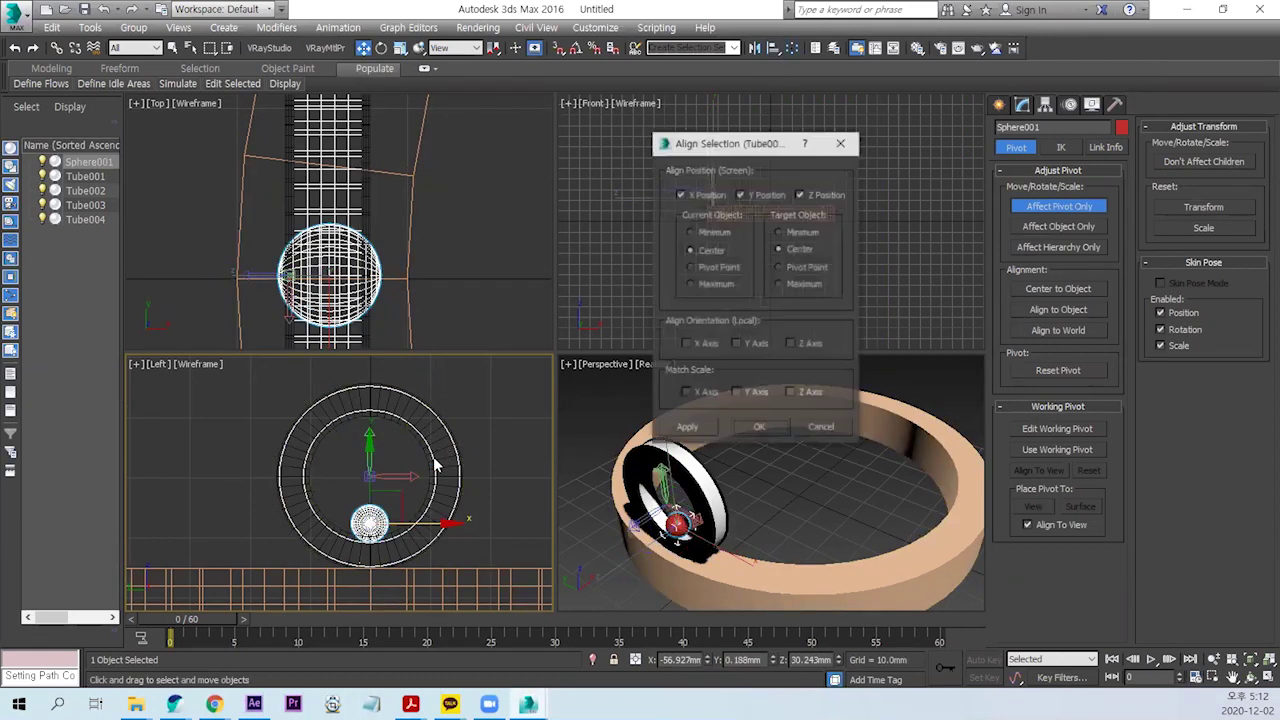
left_click_drag(733, 142, 481, 156)
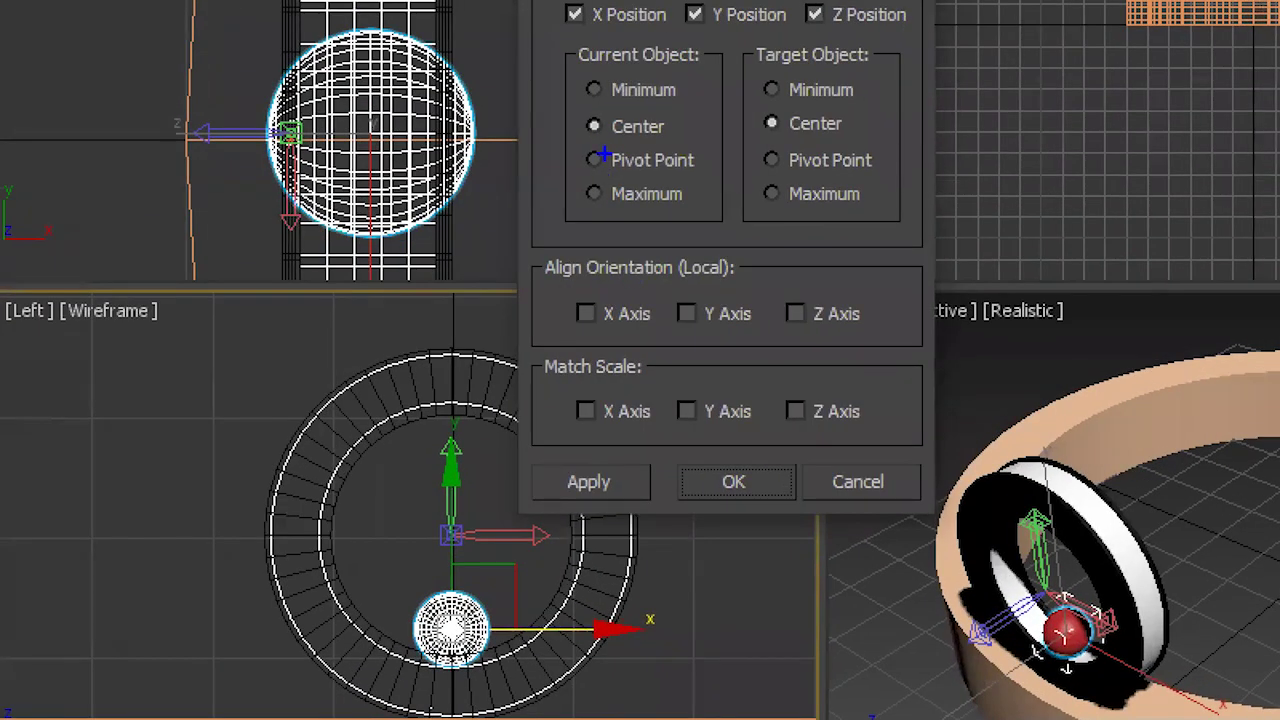
left_click_drag(580, 139, 701, 138)
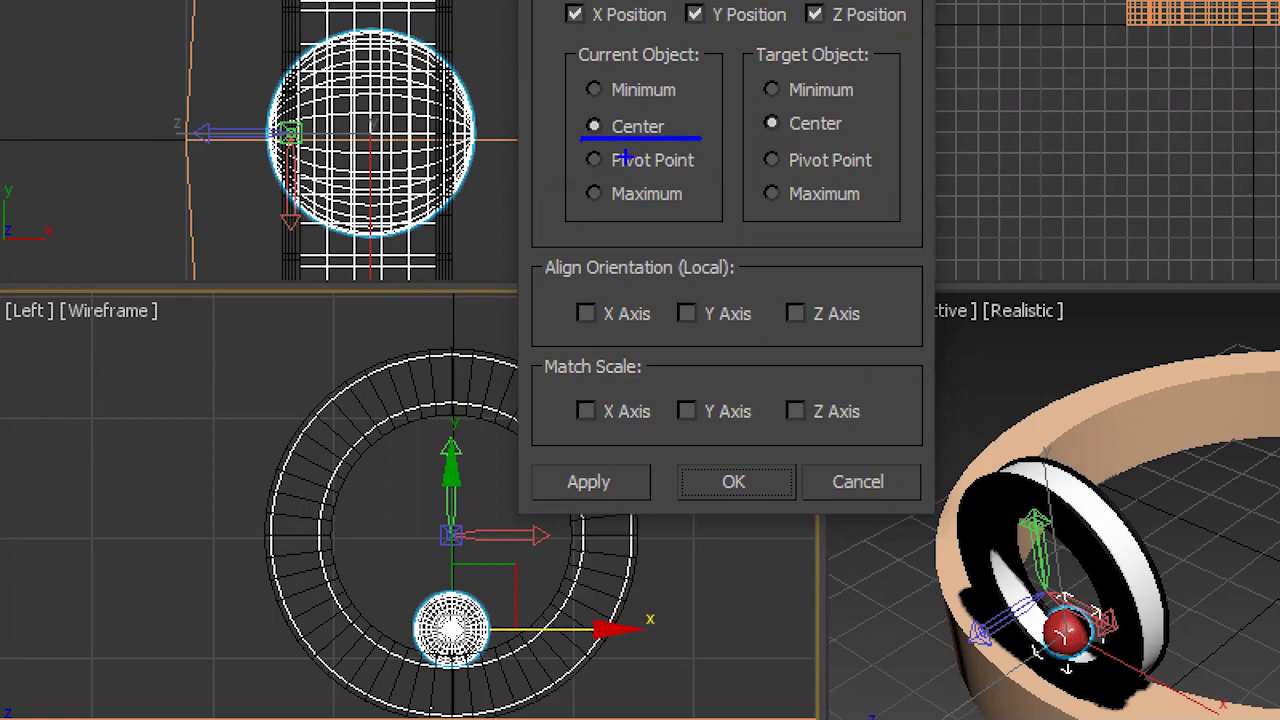
left_click_drag(788, 123, 862, 121)
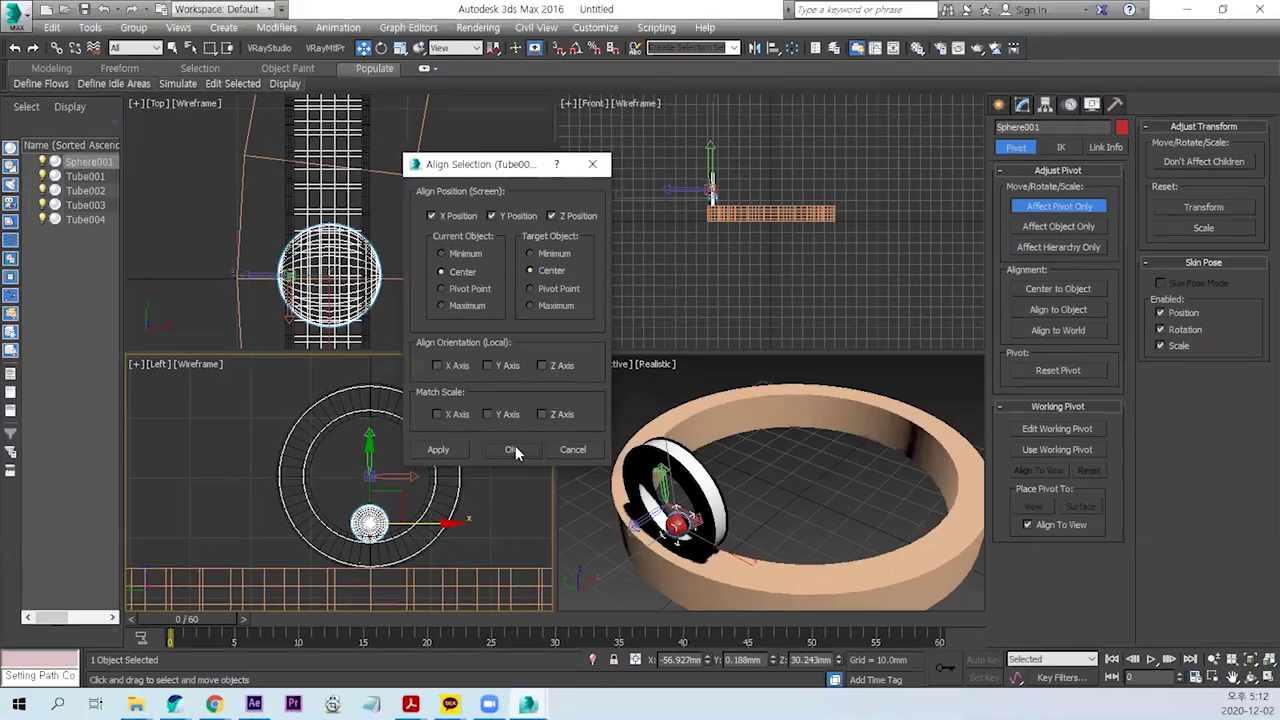
left_click(523, 443)
left_click(1062, 206)
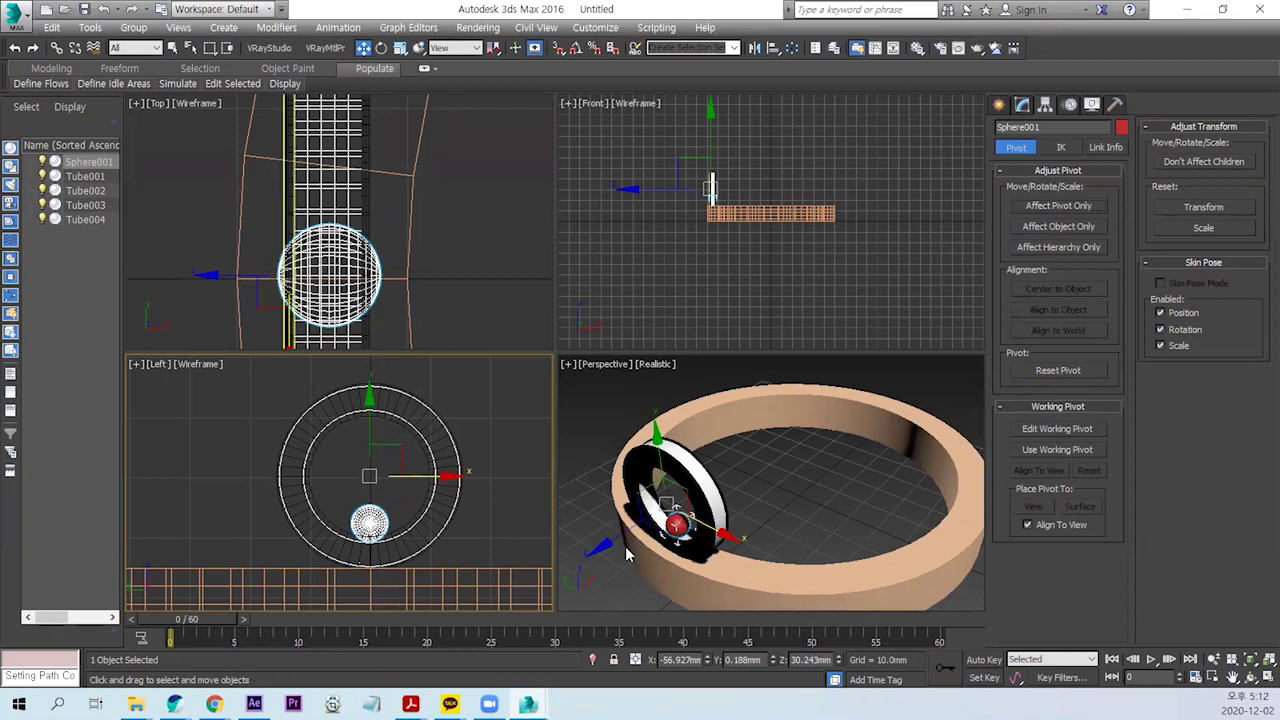
Step: With Auto Key at frame 60, rotate the ball around the ring's centre back to its bottom
left_click(984, 660)
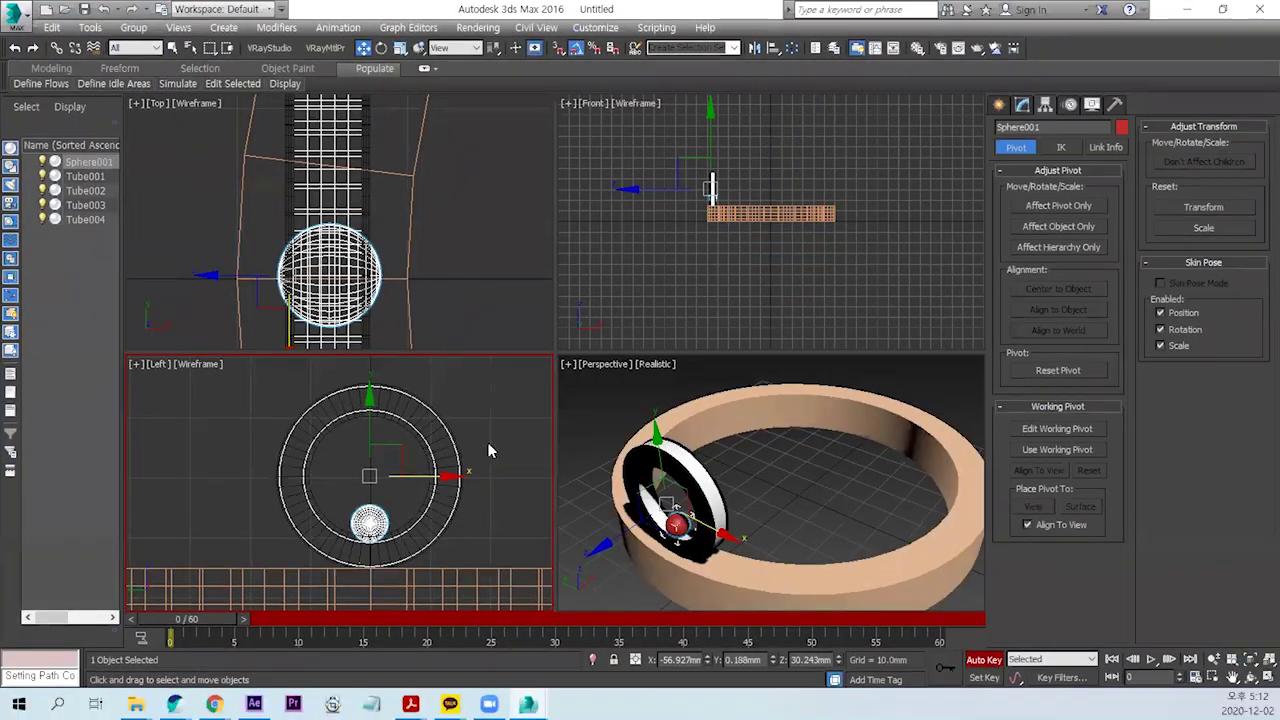
left_click_drag(222, 618, 925, 619)
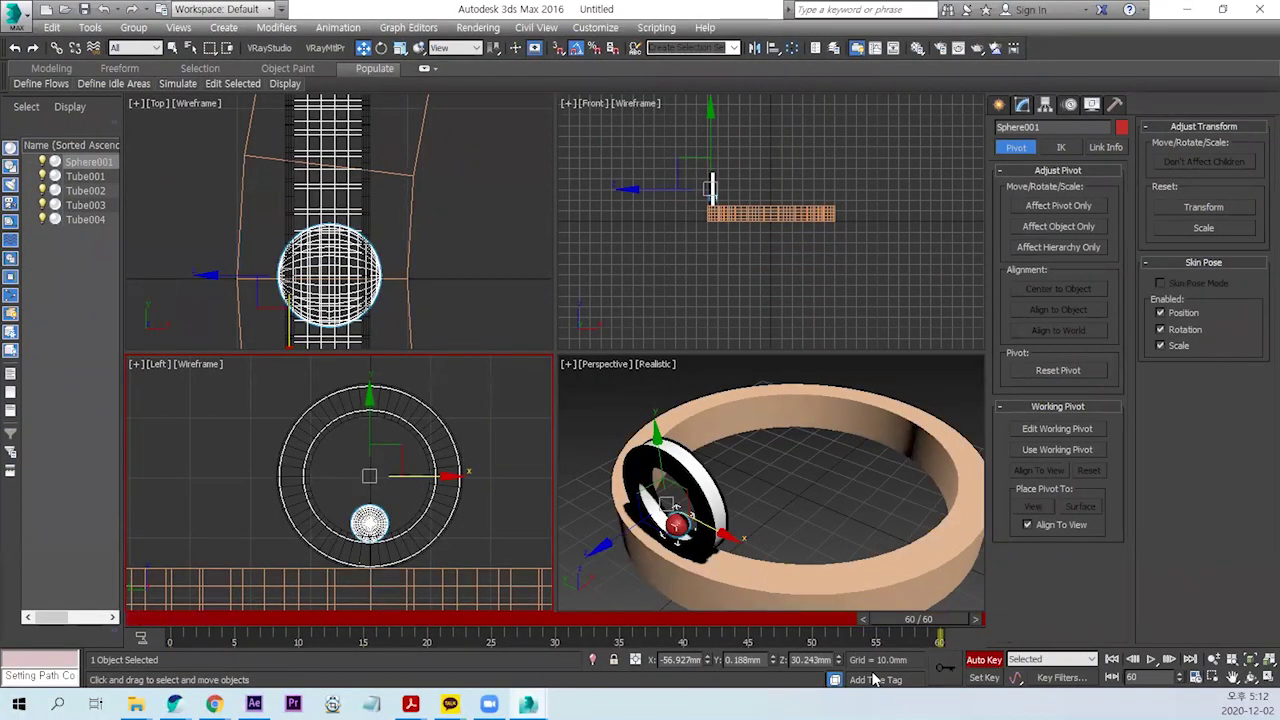
left_click(381, 50)
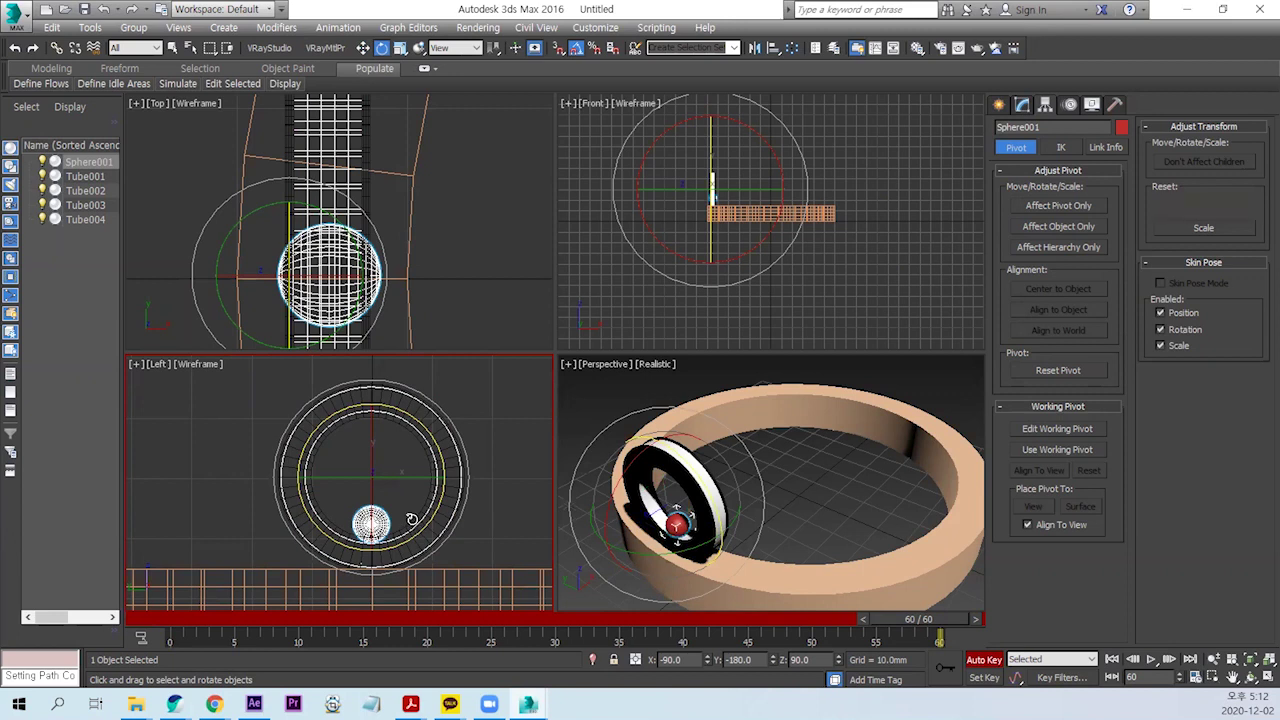
mouse_move(413, 537)
left_mouse_down()
mouse_move(340, 400)
mouse_move(287, 549)
left_mouse_up()
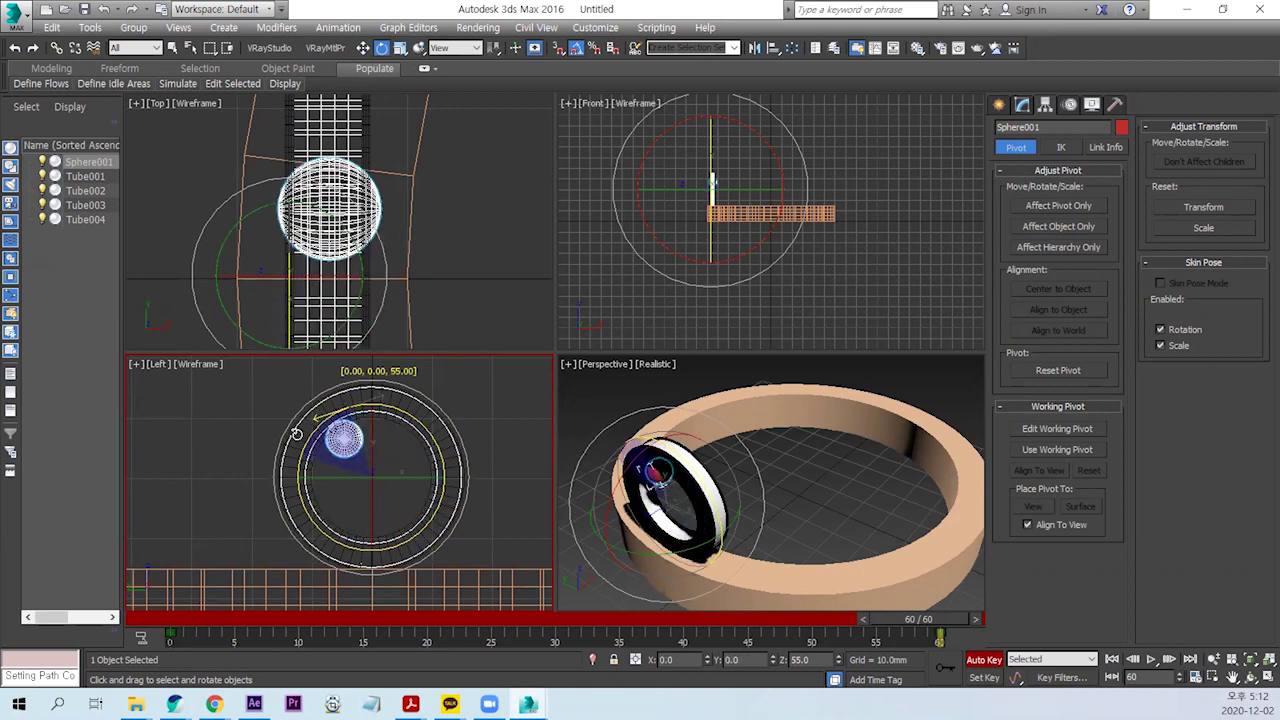
left_click_drag(309, 428, 309, 500)
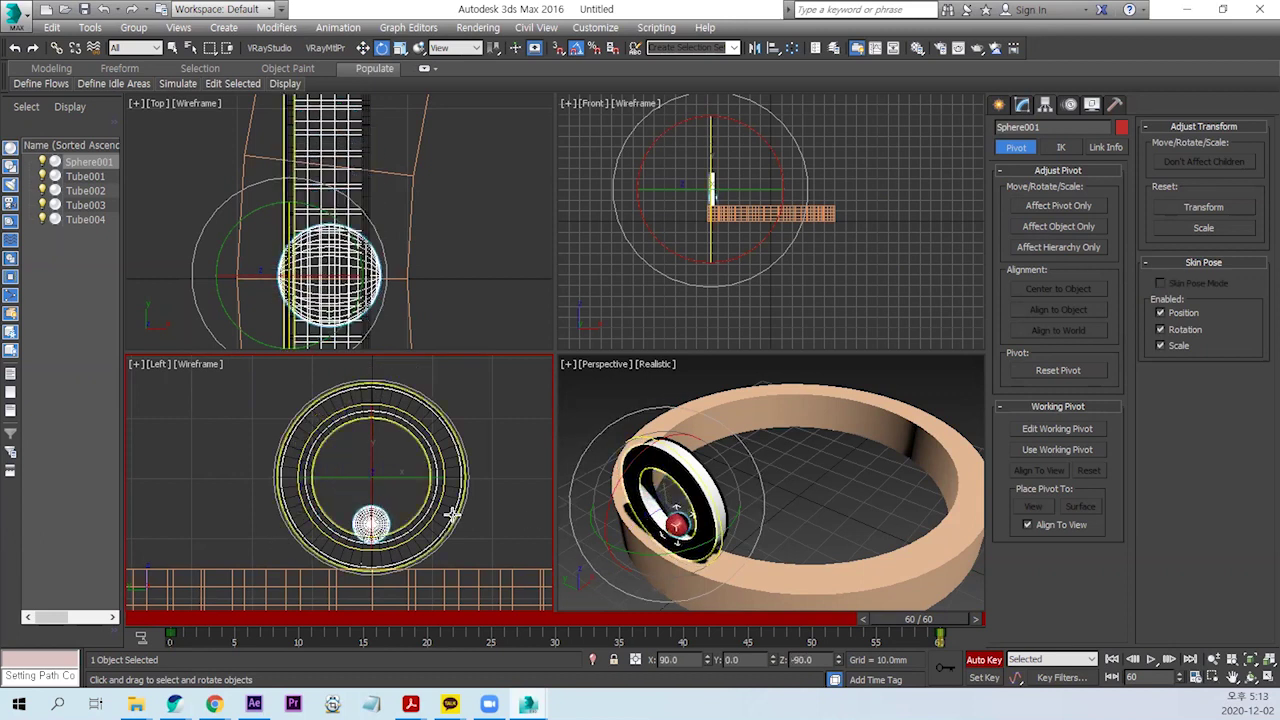
left_click(985, 659)
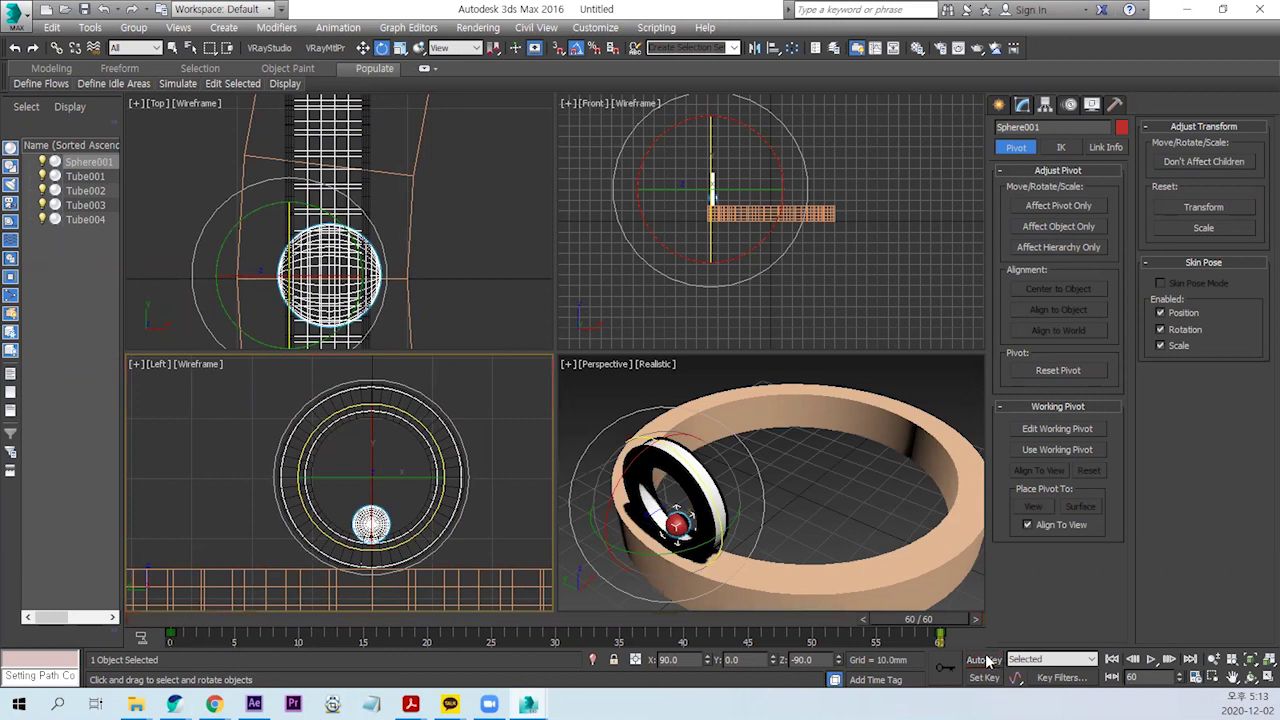
left_click_drag(943, 628, 185, 625)
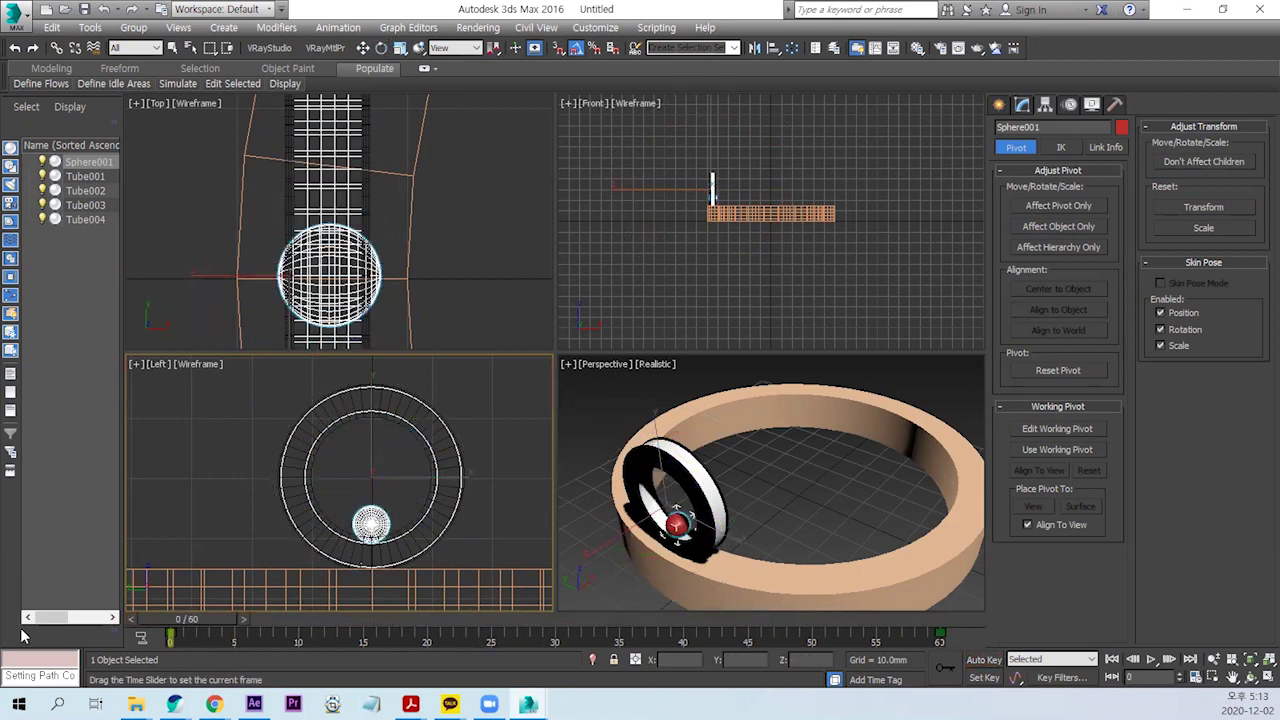
Step: Play back the ball's rolling animation and return to frame 0
left_click(202, 466)
left_click(1151, 659)
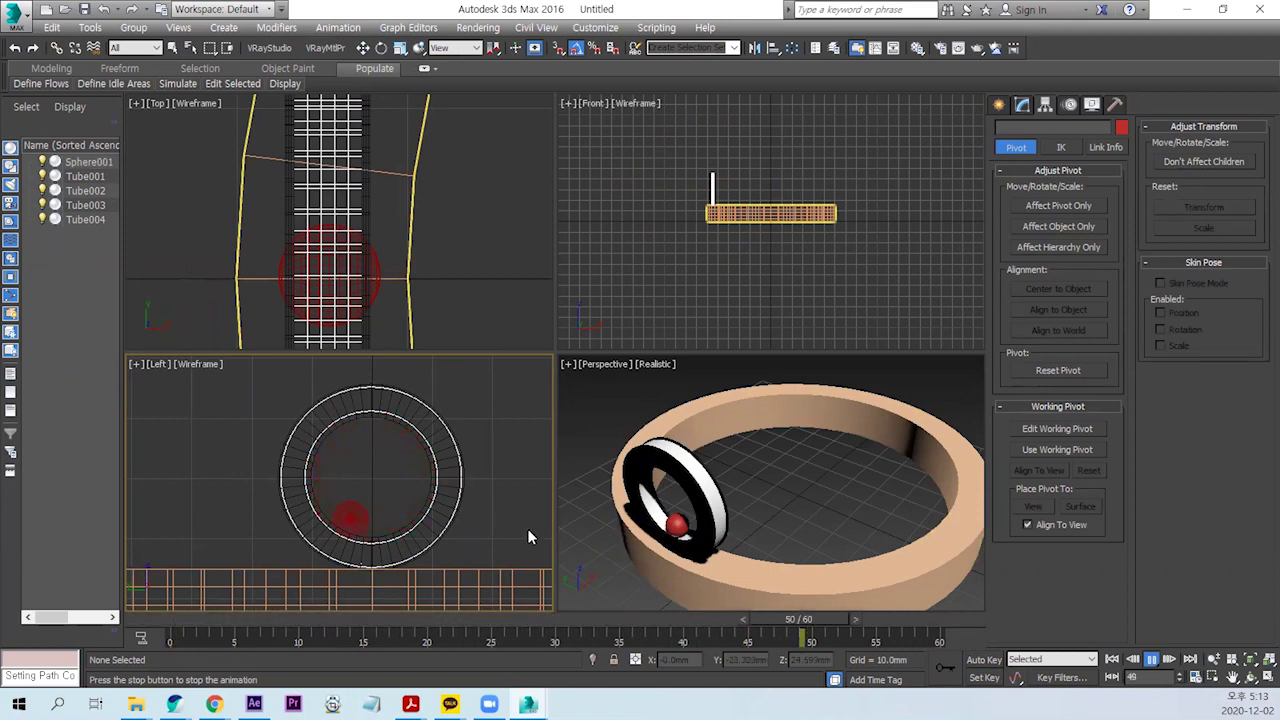
left_click(1152, 660)
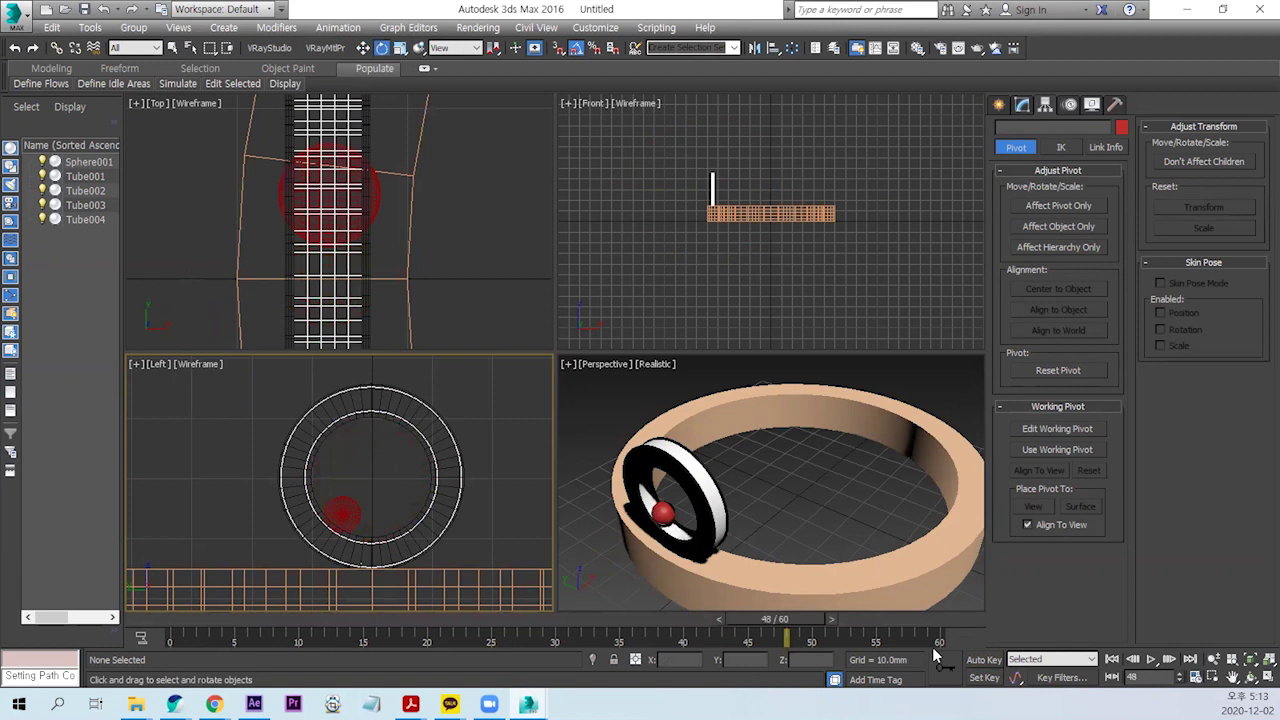
left_click_drag(796, 622, 200, 616)
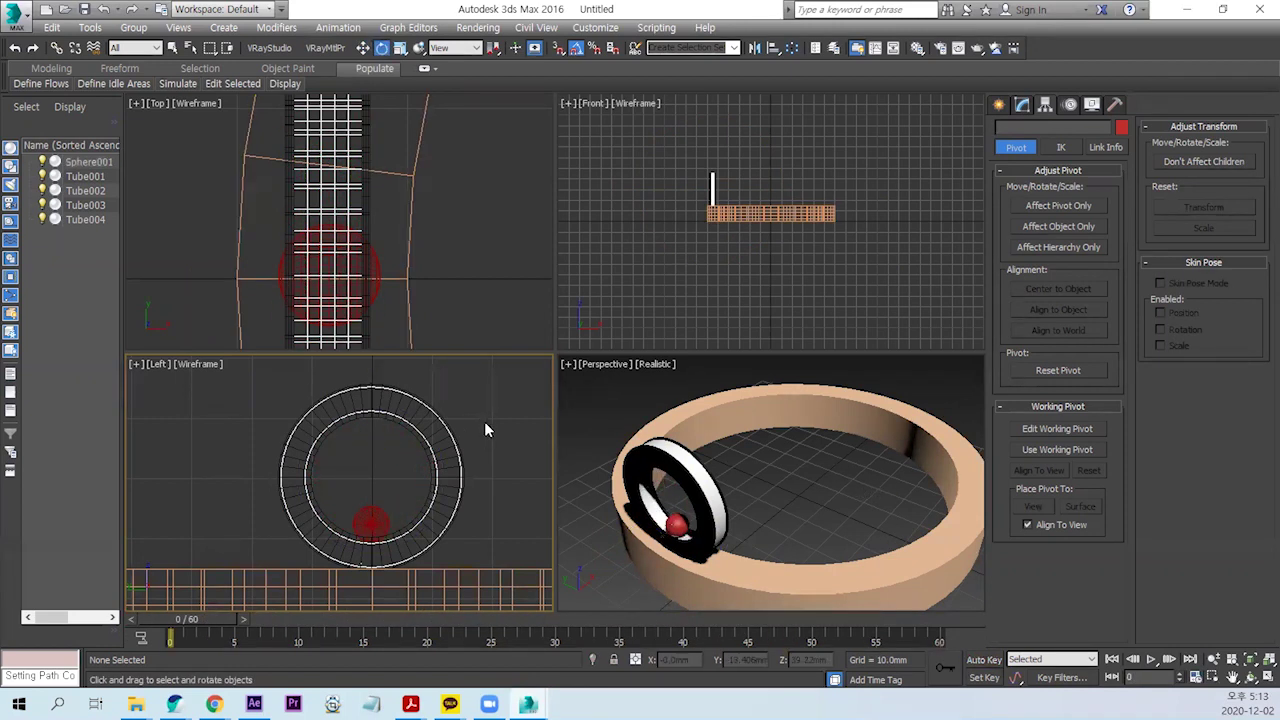
Step: Group Sphere001 with Tube002, Tube003 and Tube004 as Group001
scroll(495, 490, "down", 3)
middle_click_drag(495, 490, 440, 488)
scroll(483, 236, "down", 3)
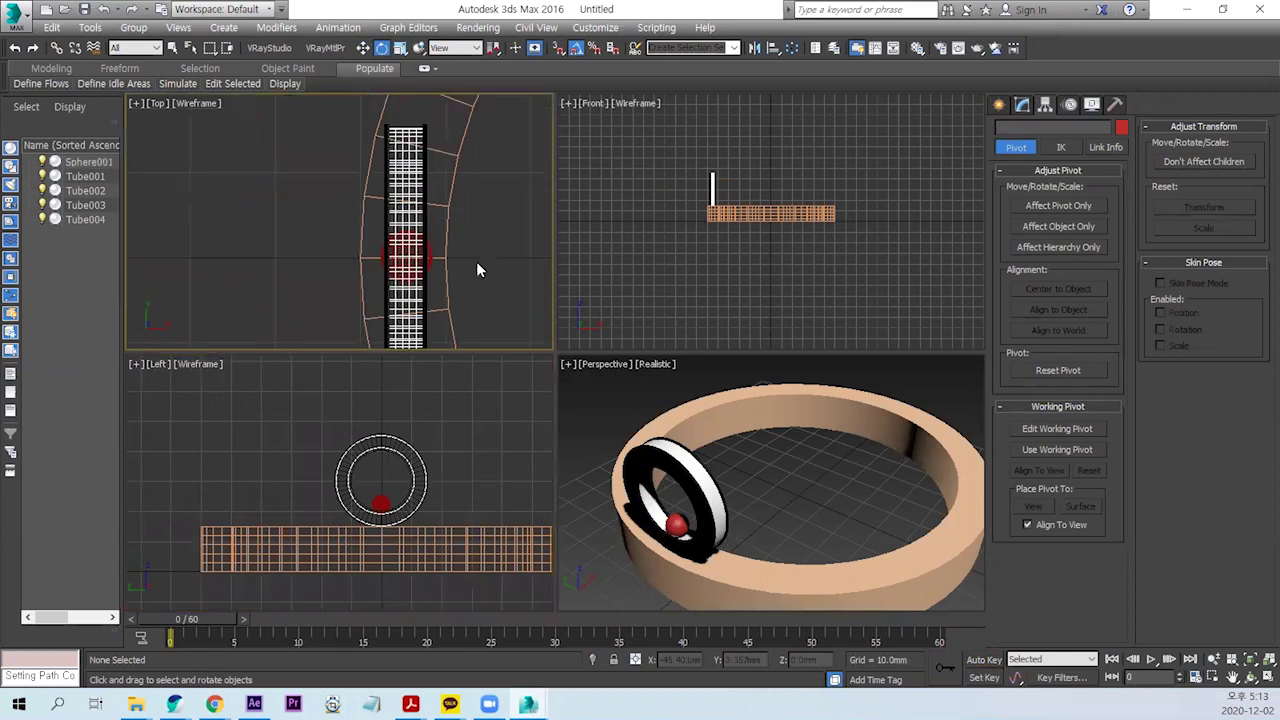
middle_click_drag(476, 261, 337, 240)
scroll(468, 250, "down", 2)
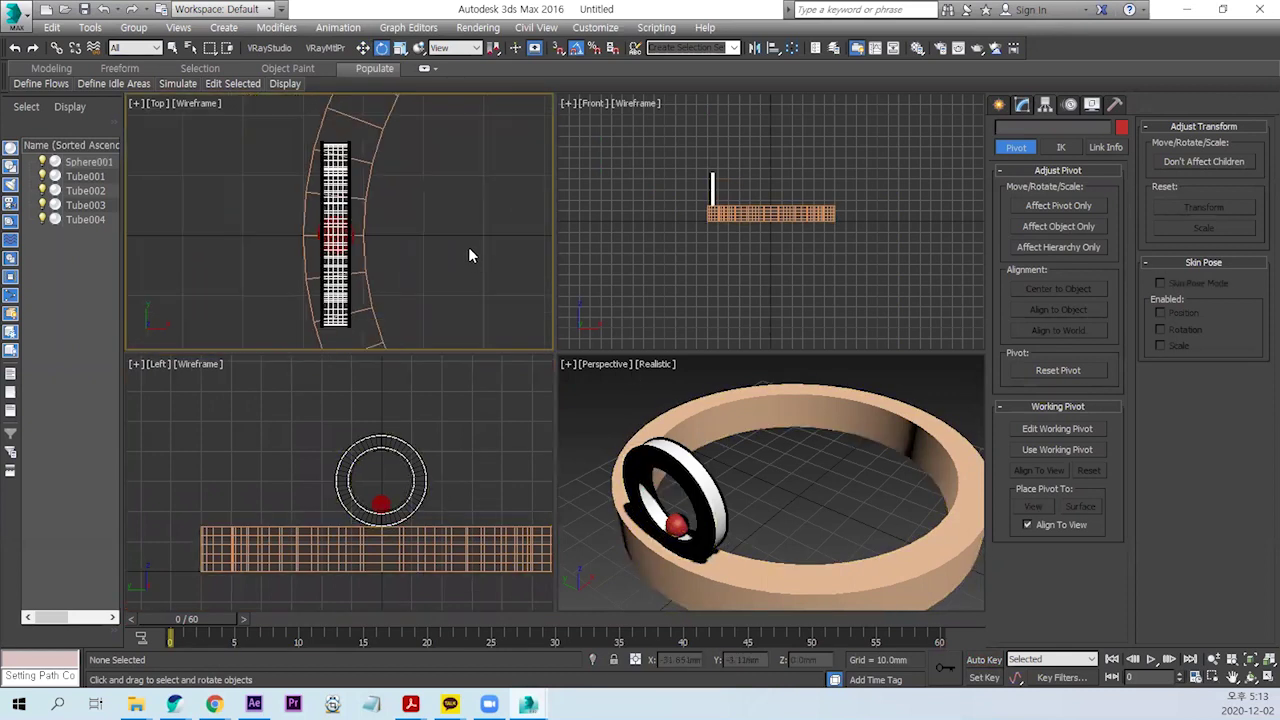
left_click_drag(449, 517, 286, 417)
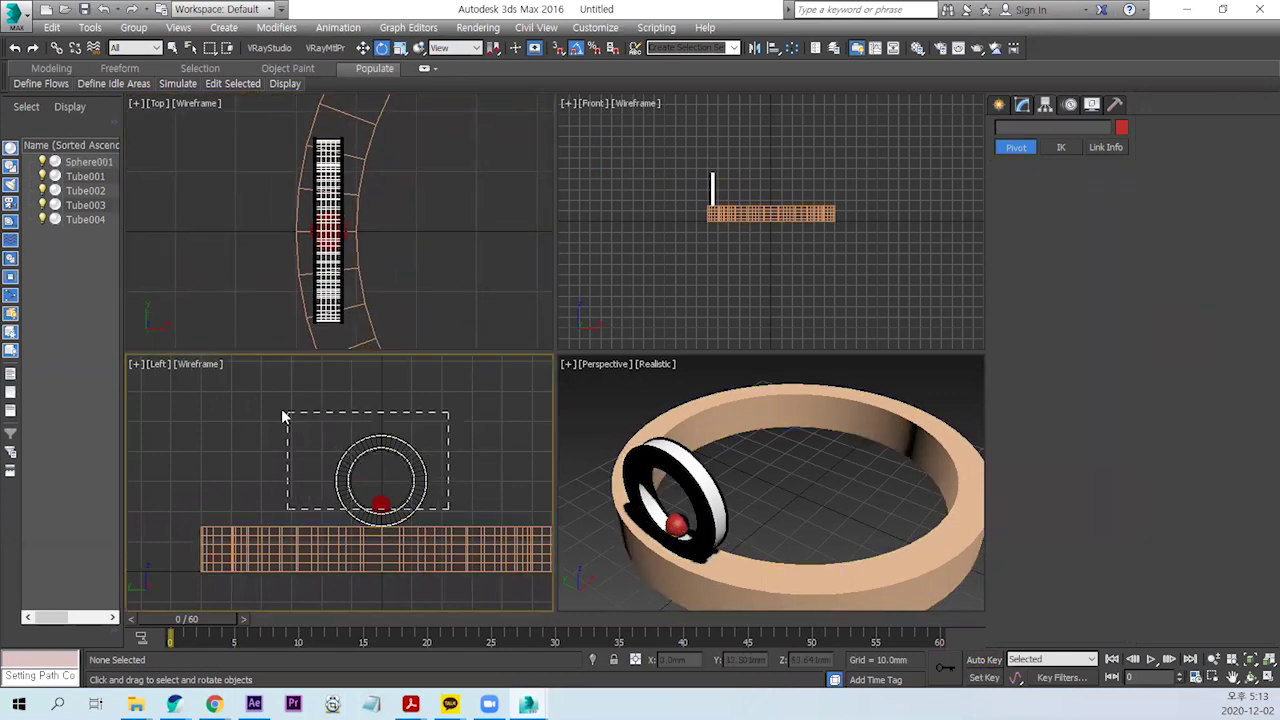
left_click(133, 27)
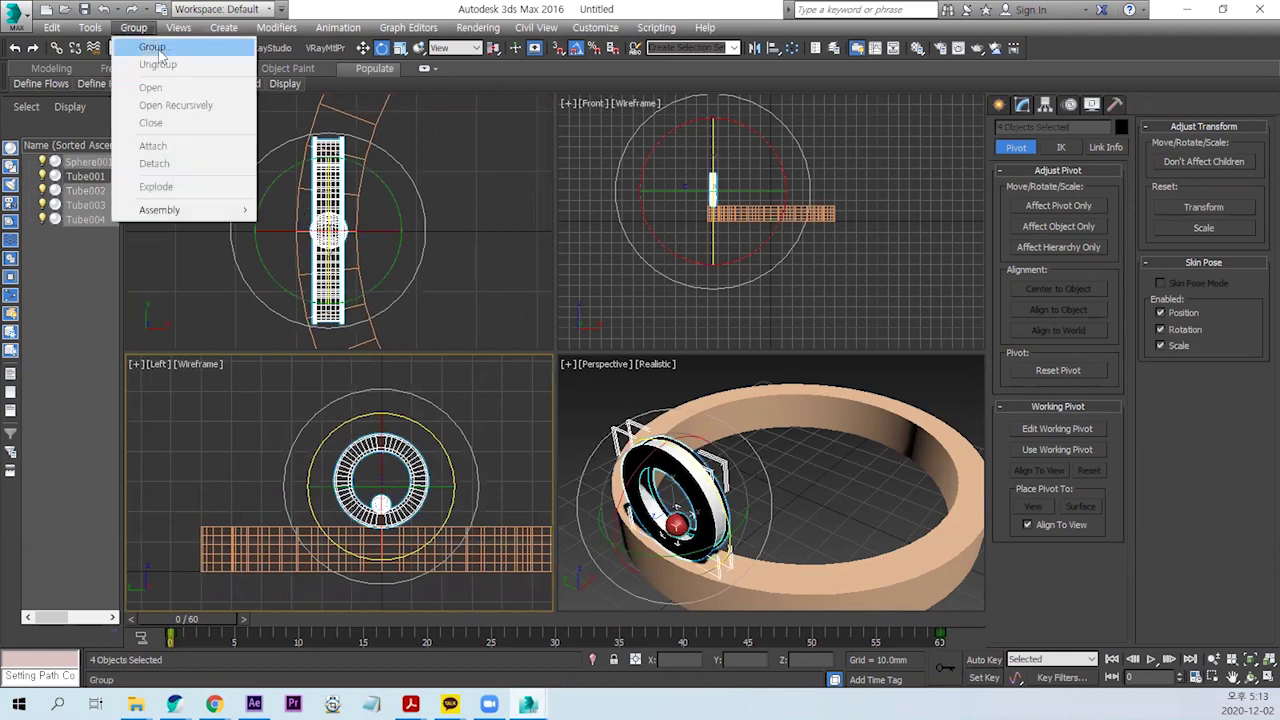
left_click(152, 47)
left_click(660, 375)
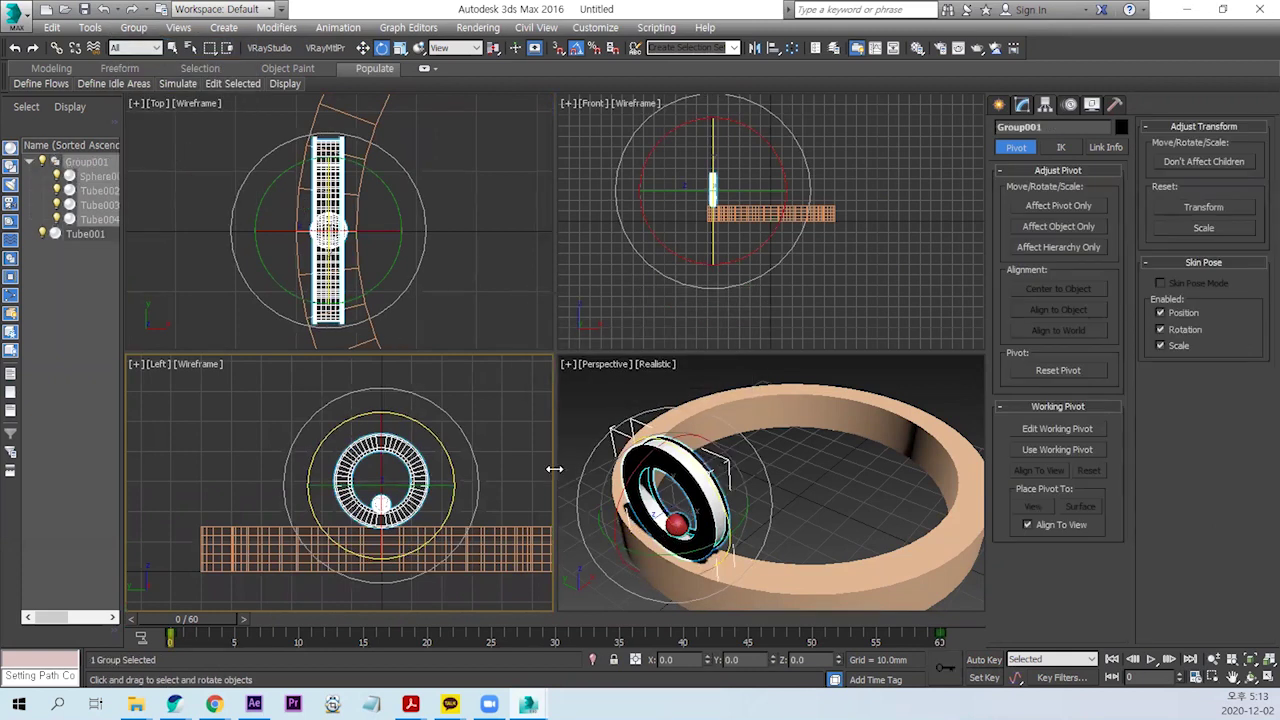
left_click(484, 307)
scroll(487, 307, "down", 3)
middle_click_drag(490, 290, 280, 251)
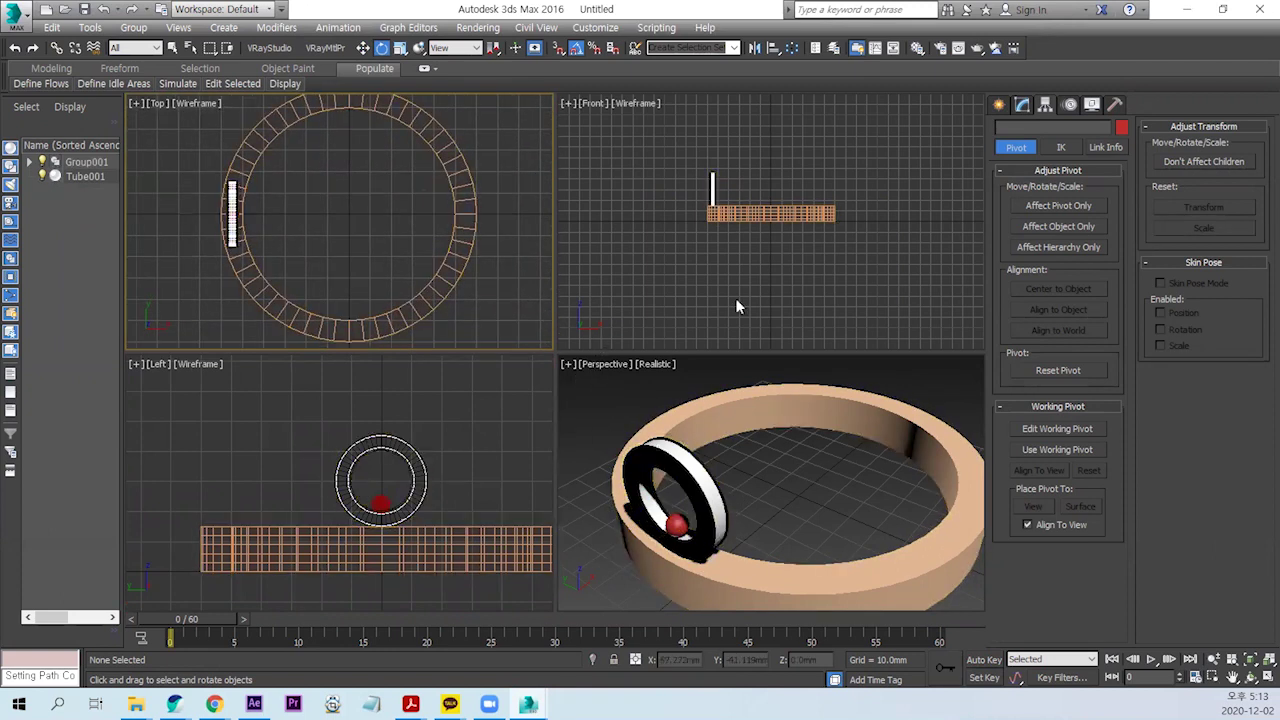
left_click(998, 104)
Step: Draw a 55 mm radius circle at the ring's centre with Adaptive interpolation
left_click(1023, 131)
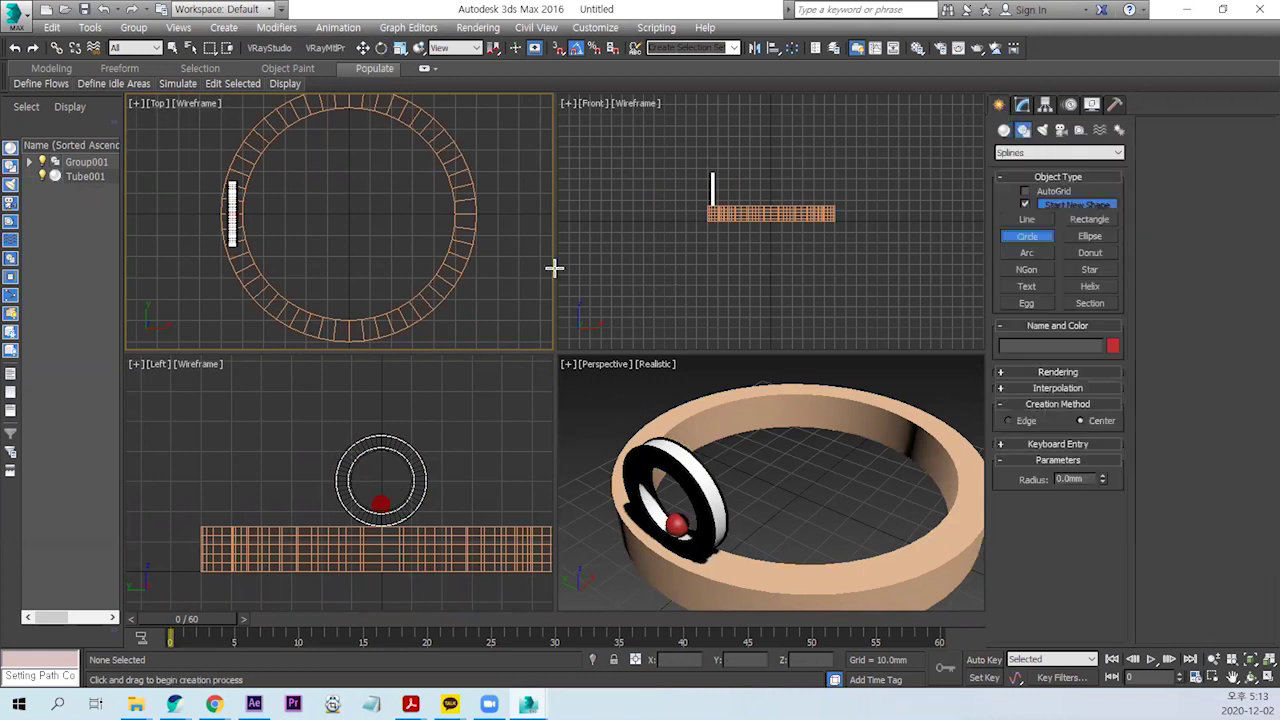
left_click_drag(349, 211, 426, 123)
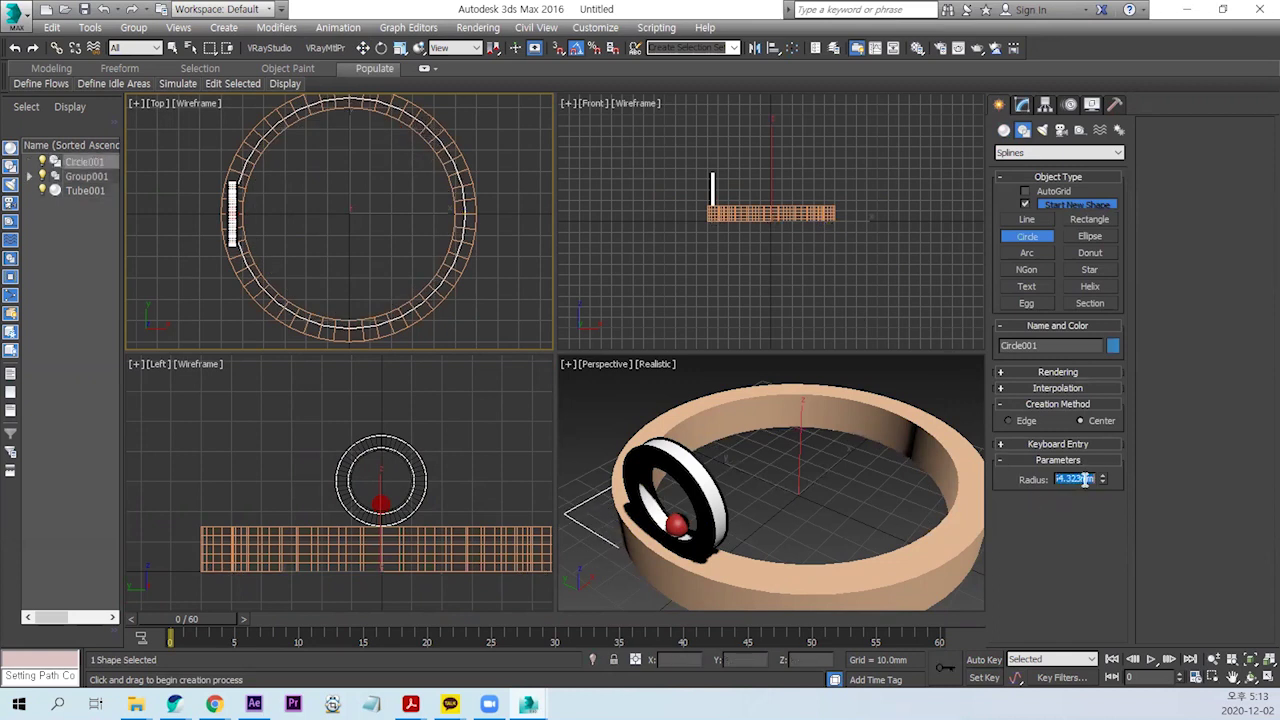
type("55")
key("Return")
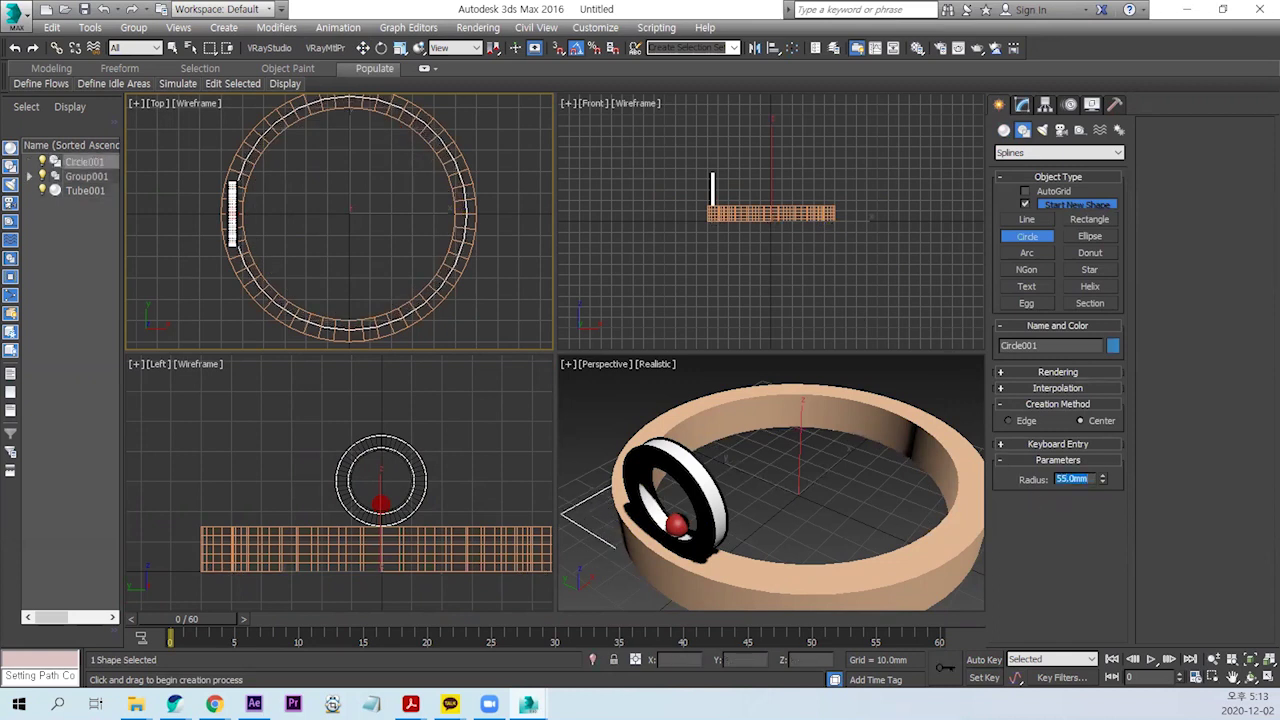
left_click(1041, 390)
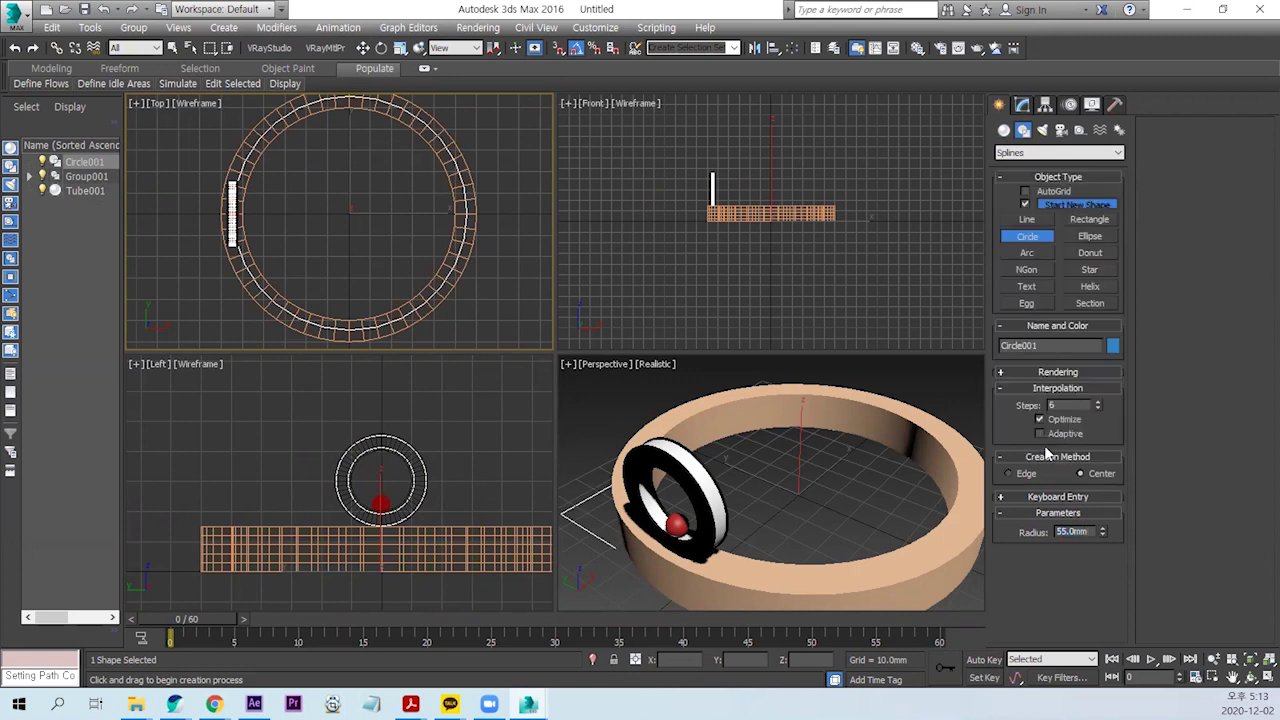
left_click(1040, 433)
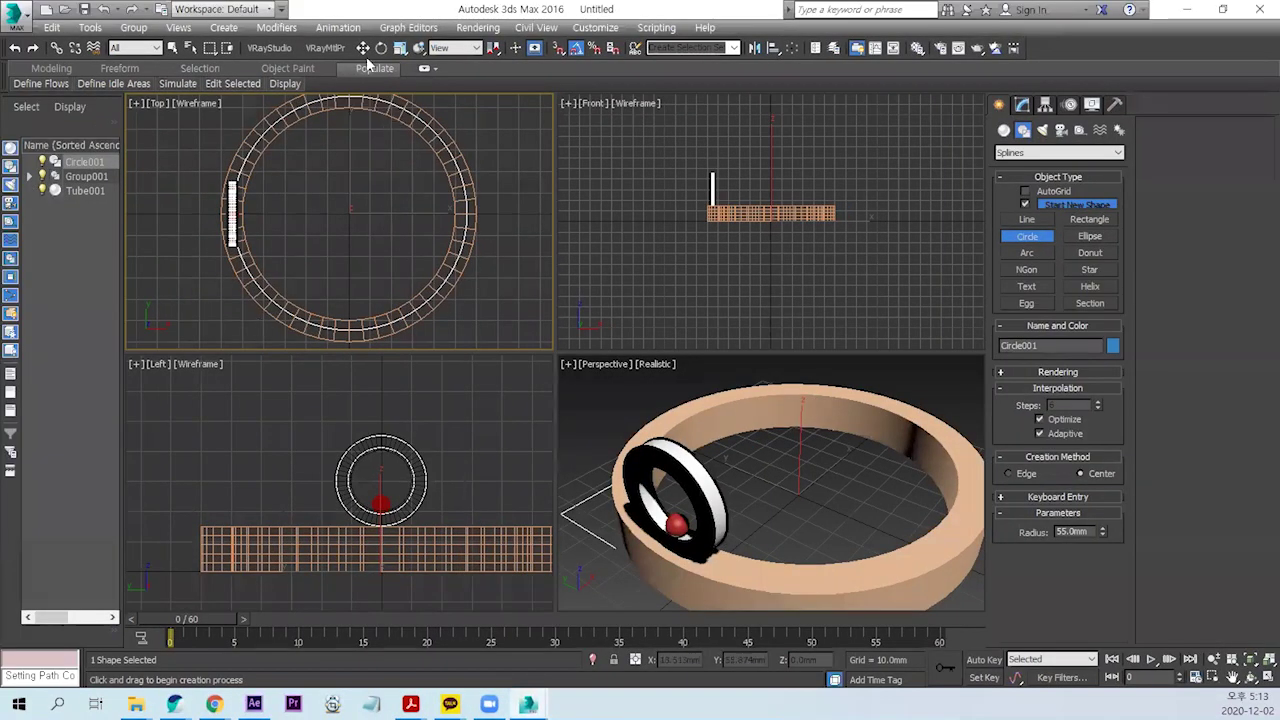
Step: Position Circle001 at X 0, Y 0, Z 15 mm
left_click(362, 48)
right_click(362, 48)
right_click(582, 215)
right_click(582, 234)
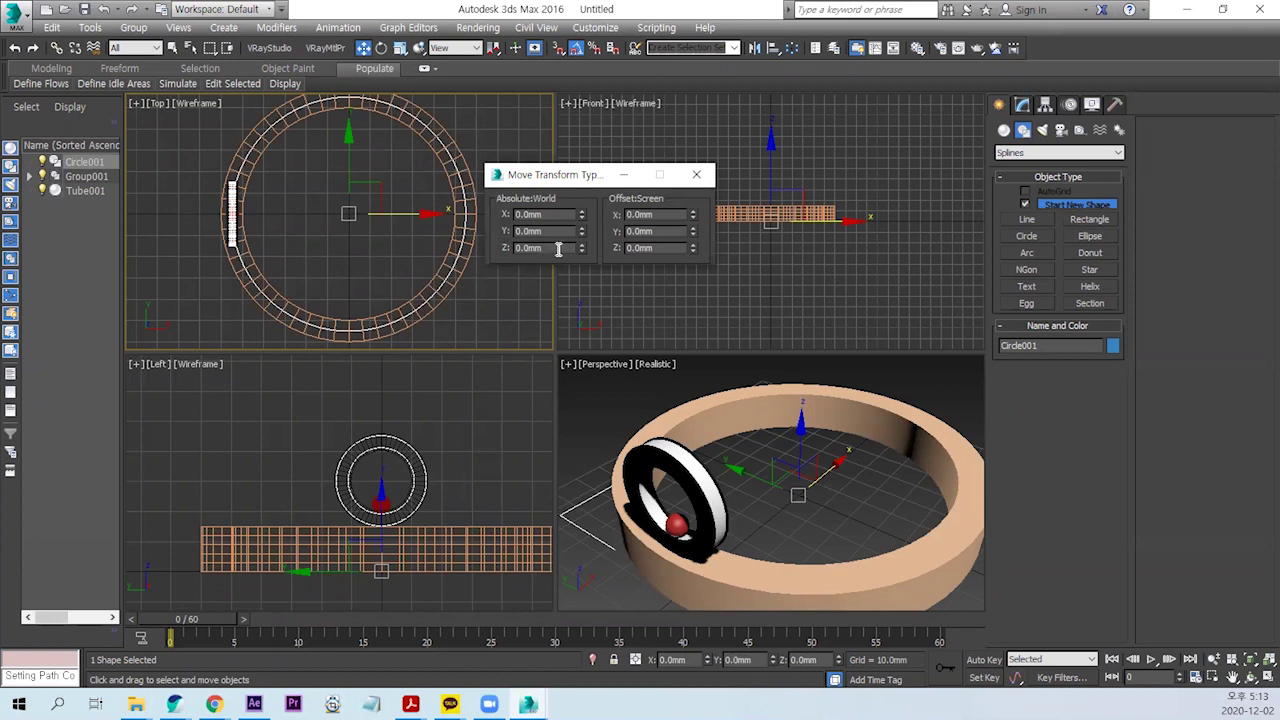
type("15")
key("Return")
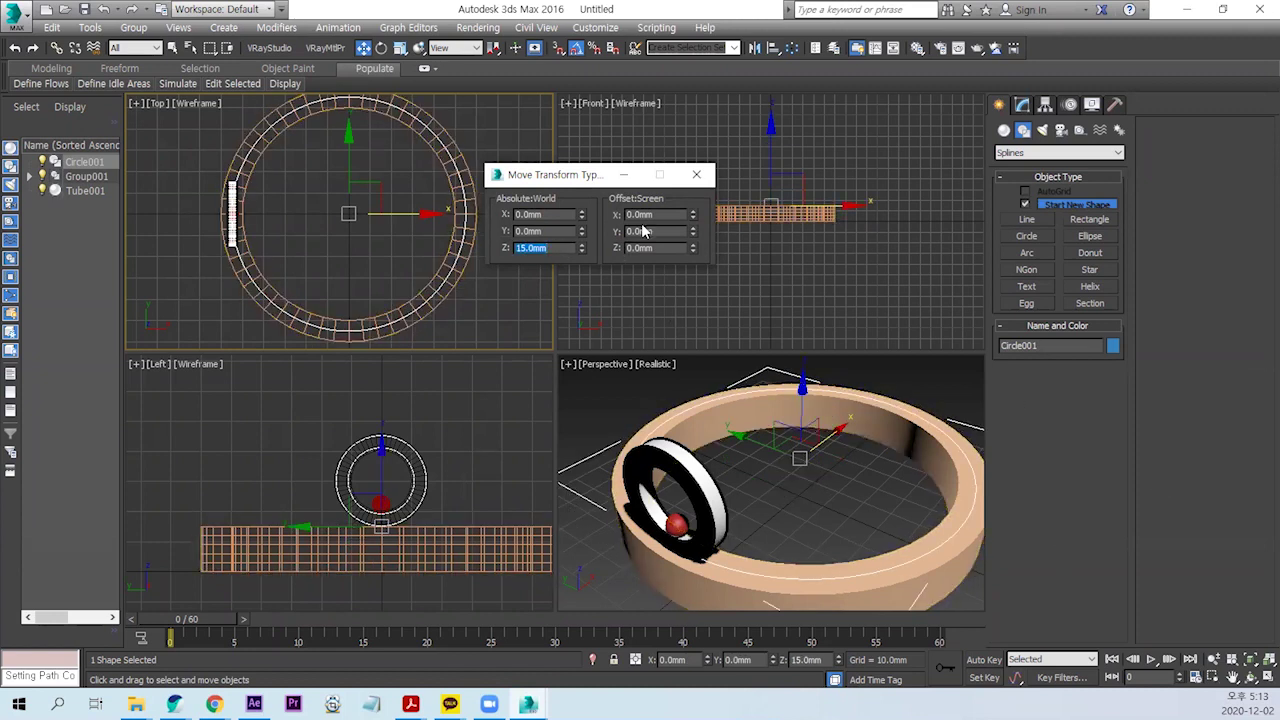
left_click(698, 176)
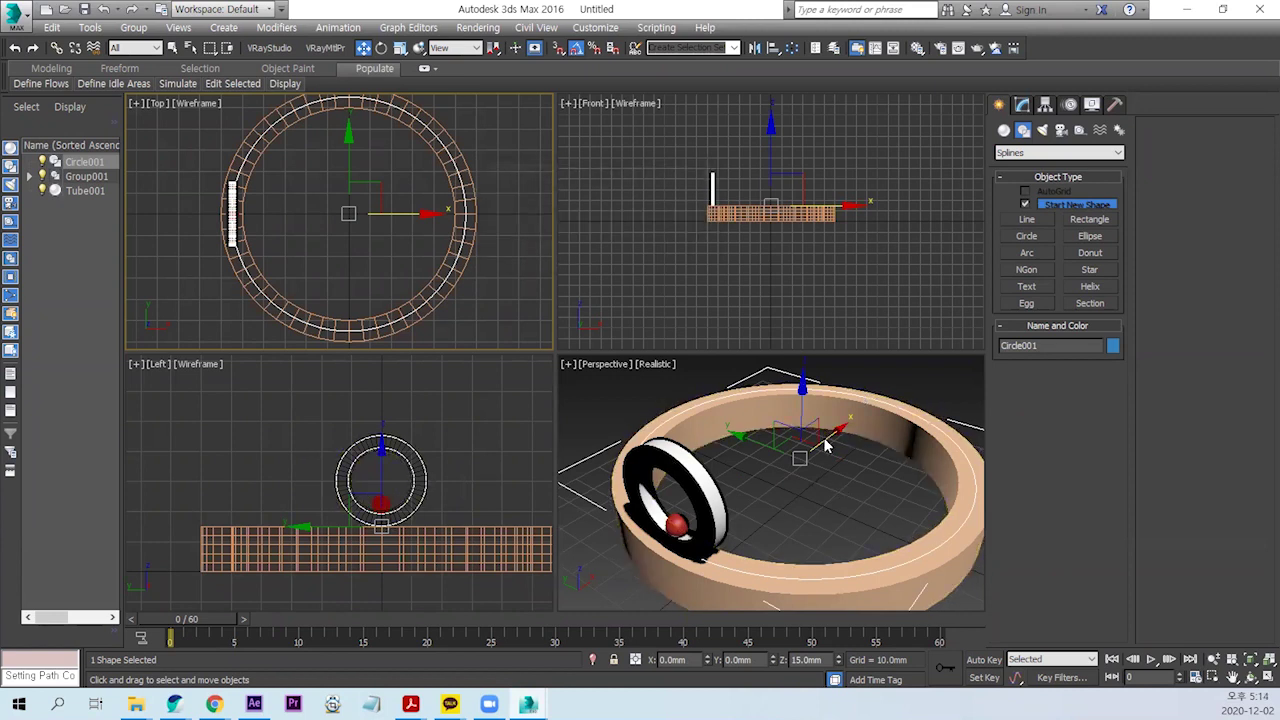
left_click(612, 389)
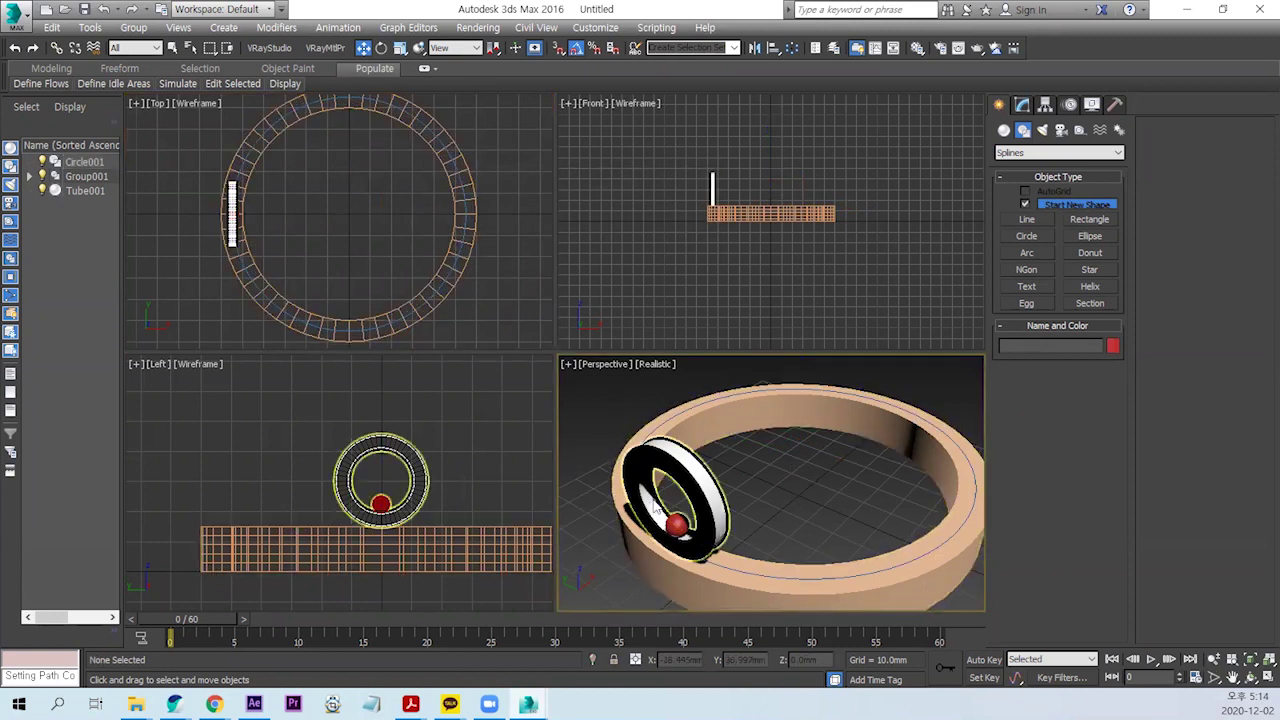
Step: Path-constrain Group001 to Circle001 and scrub frames 0–60 to preview its travel
left_click(686, 472)
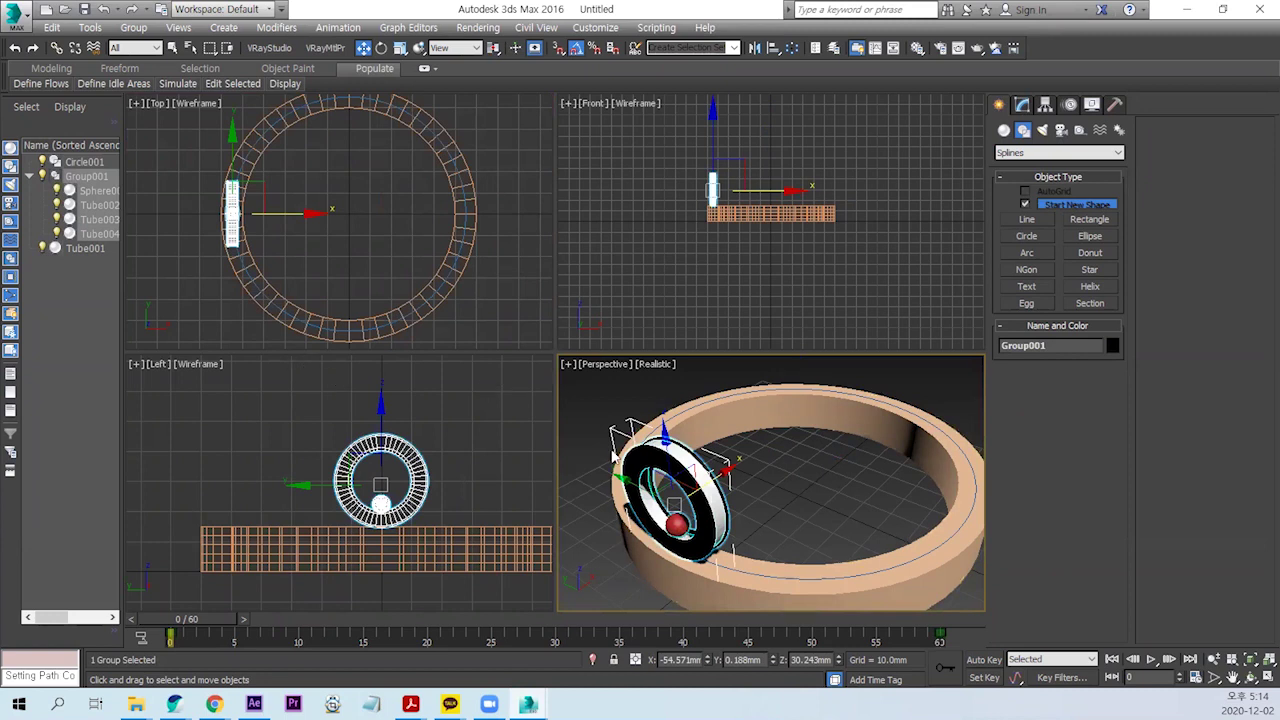
left_click(338, 27)
mouse_move(358, 110)
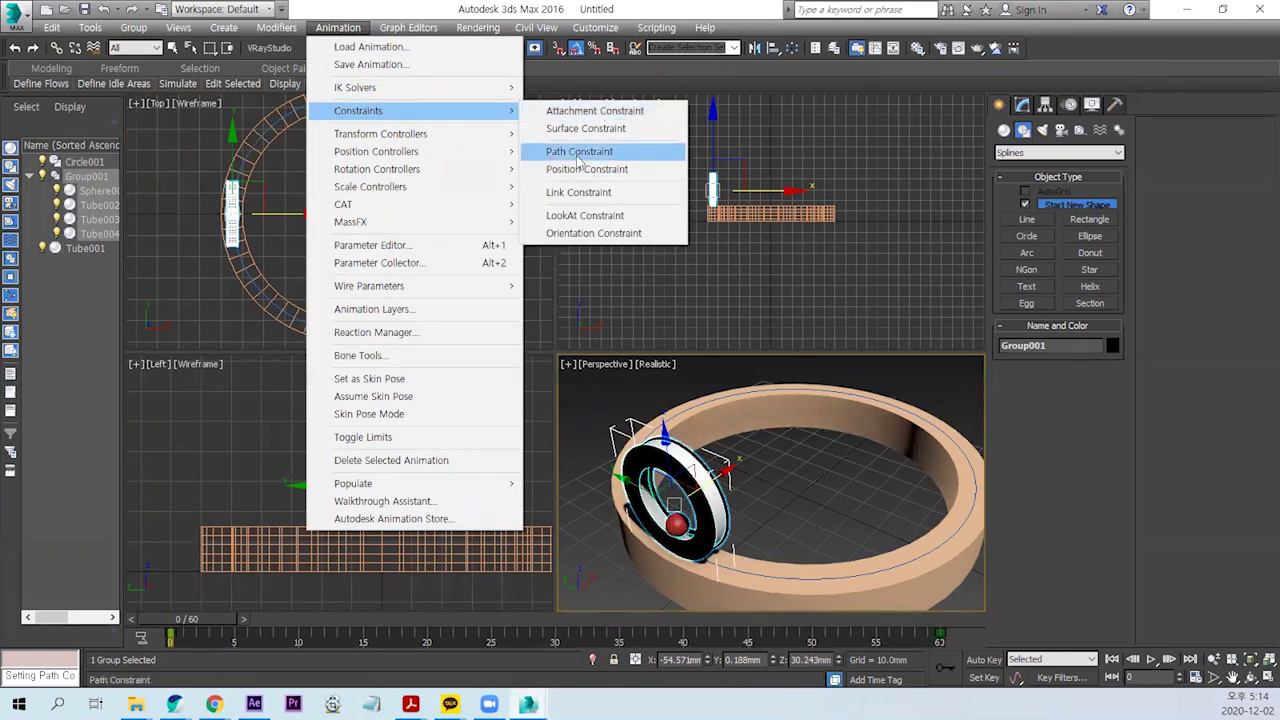
left_click(578, 152)
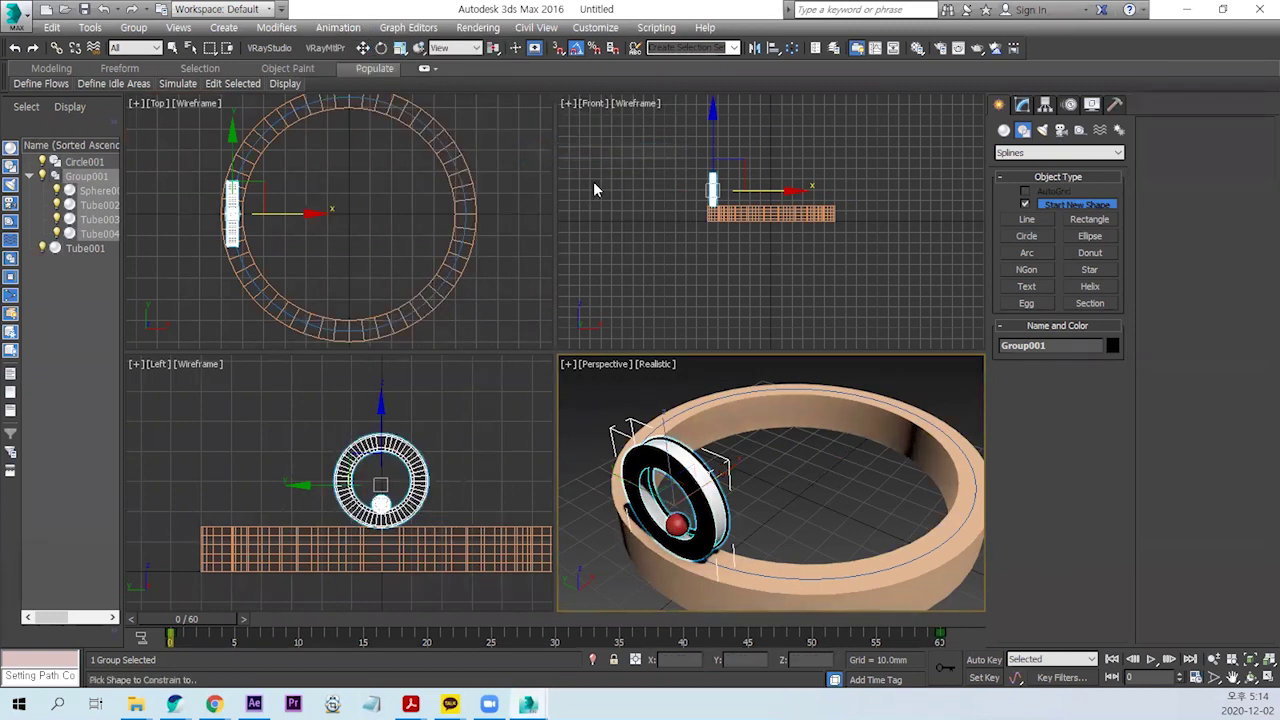
left_click(789, 578)
left_click_drag(172, 619, 1040, 619)
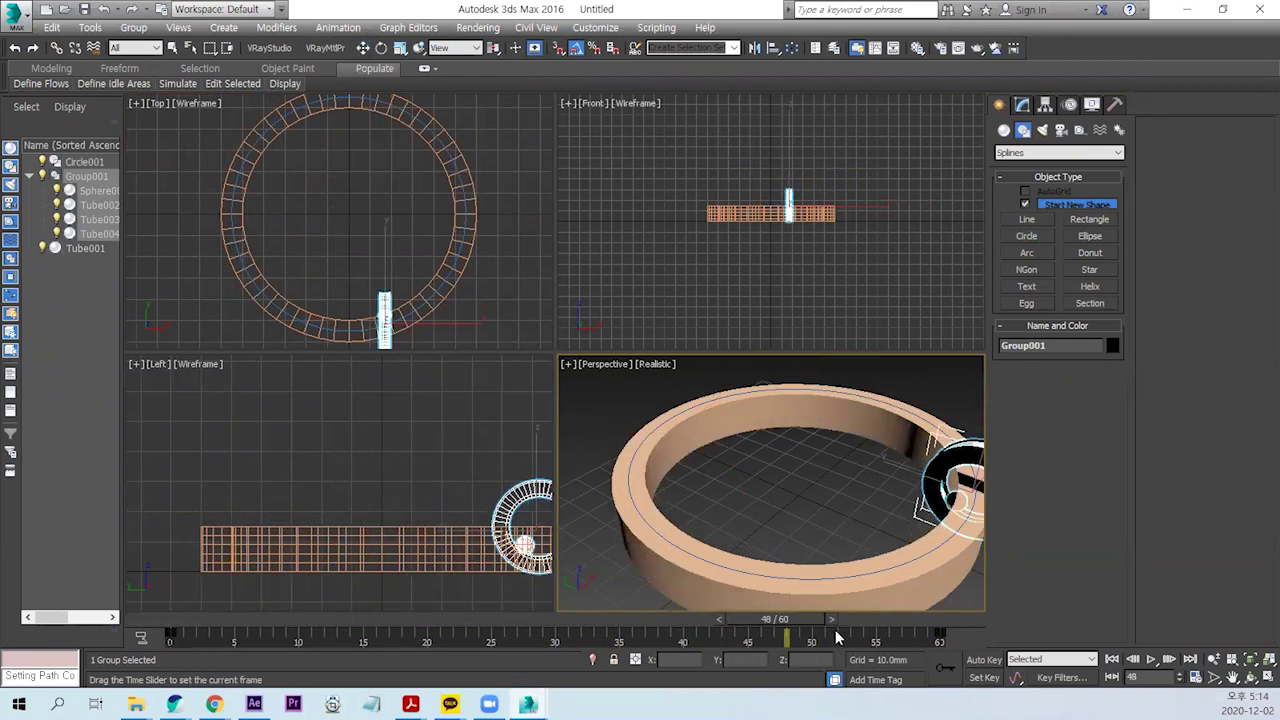
scroll(785, 456, "down", 4)
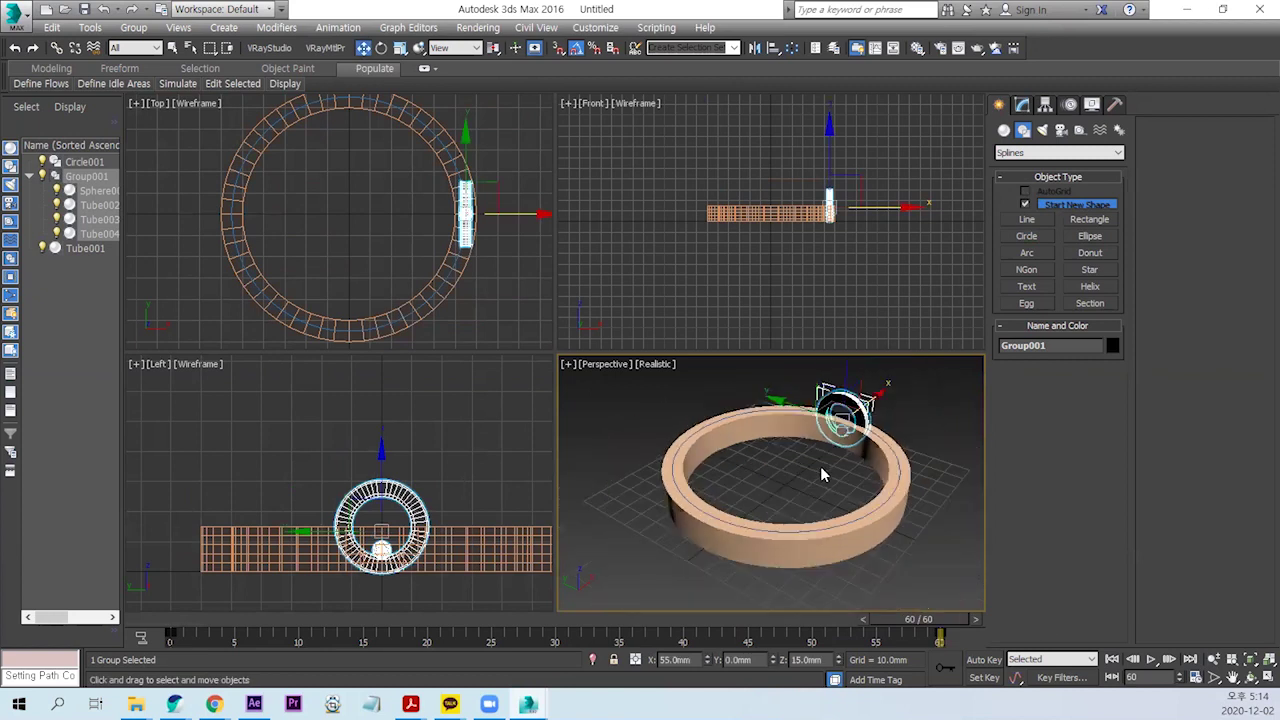
scroll(820, 466, "down", 1)
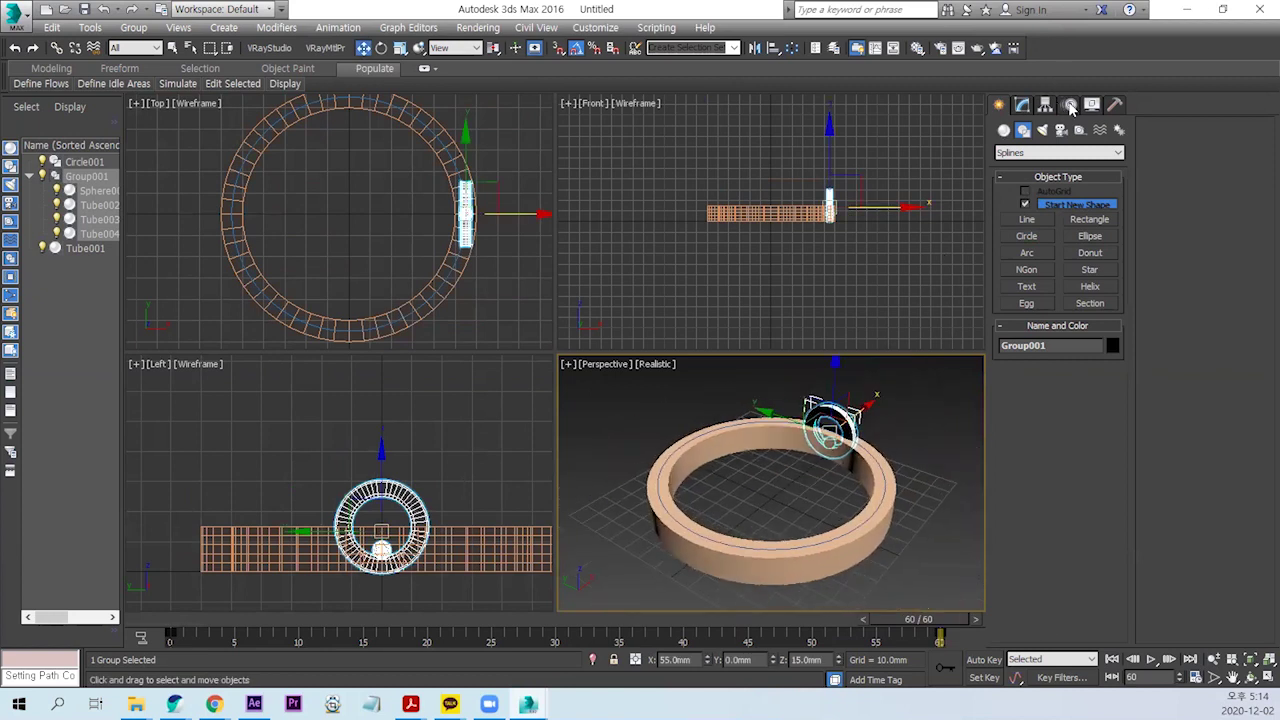
Step: Turn on Follow and set the path Axis to Y in Group001's Path Parameters
left_click(1070, 106)
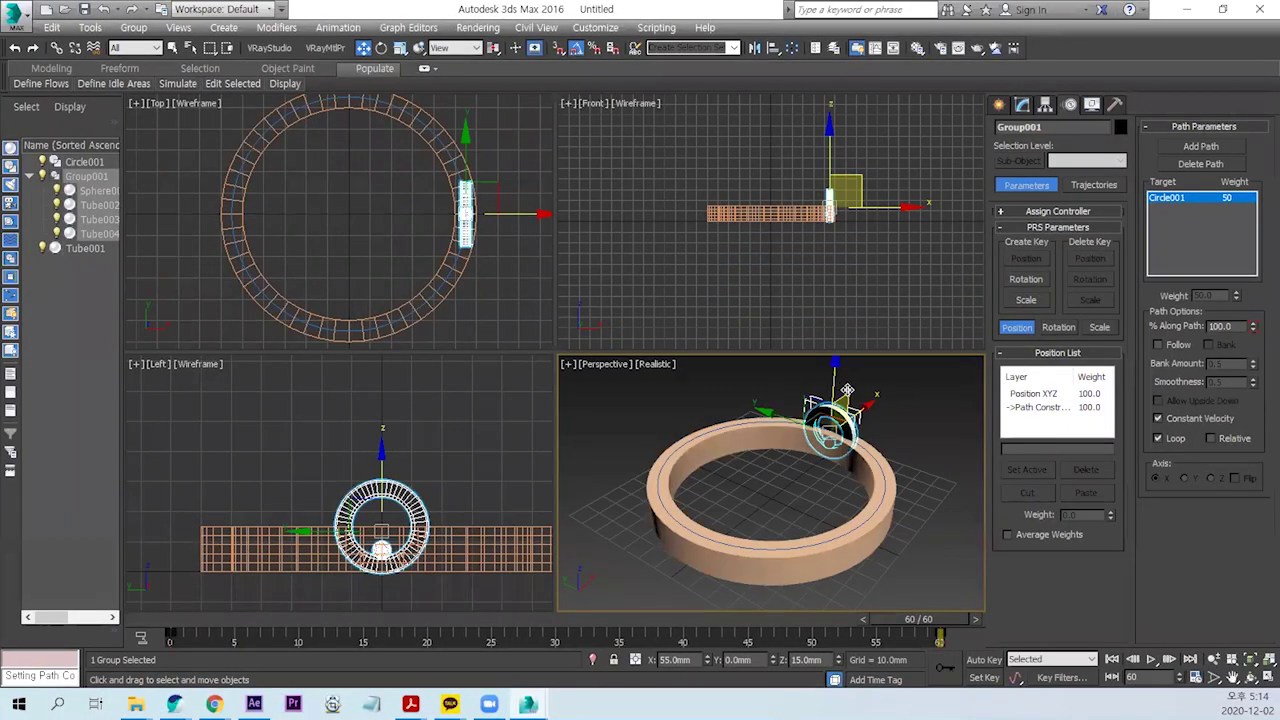
left_click(1168, 344)
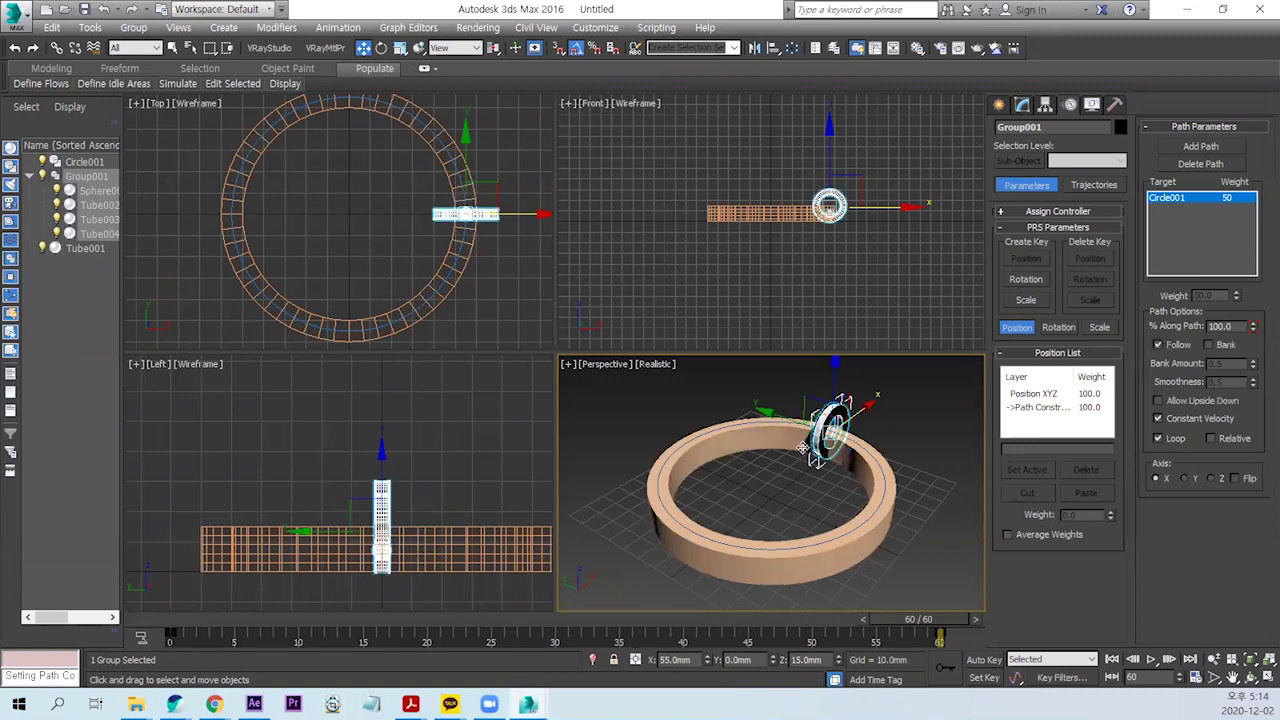
mouse_move(878, 619)
left_mouse_down()
mouse_move(227, 650)
mouse_move(498, 645)
left_mouse_up()
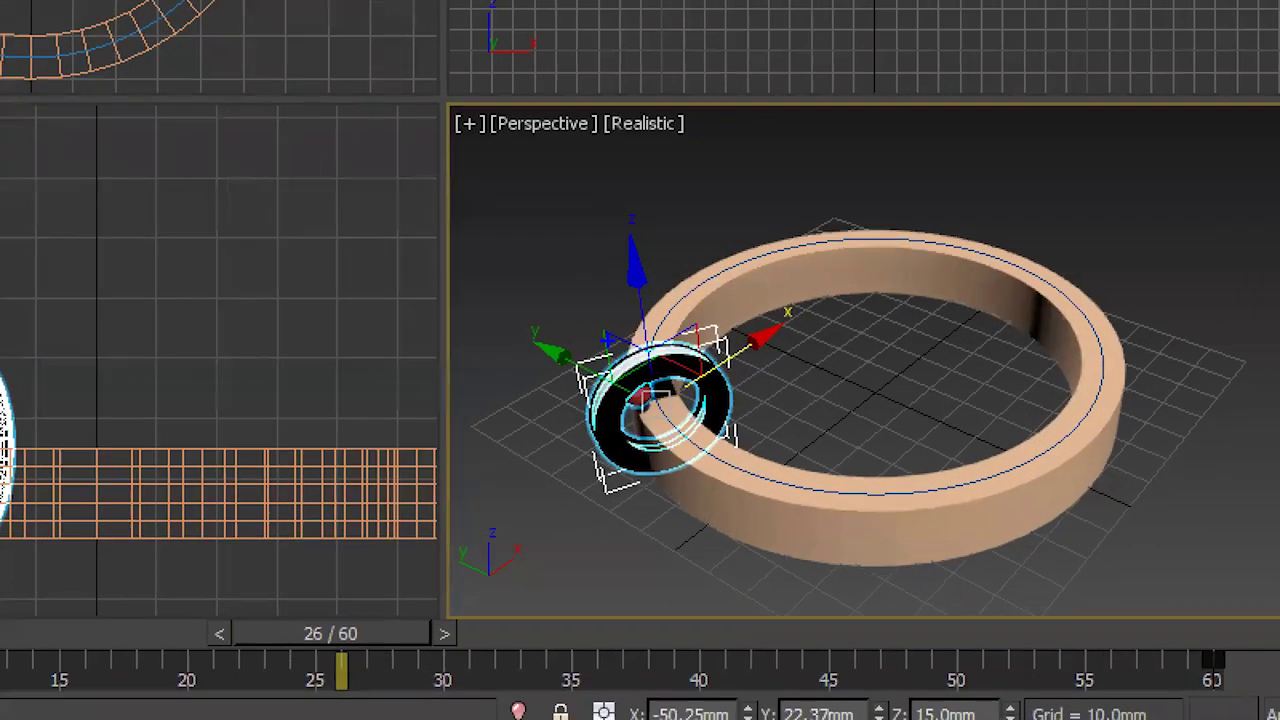
mouse_move(607, 342)
left_mouse_down()
mouse_move(600, 405)
mouse_move(613, 380)
mouse_move(1000, 265)
mouse_move(700, 500)
mouse_move(620, 405)
left_mouse_up()
key("Escape")
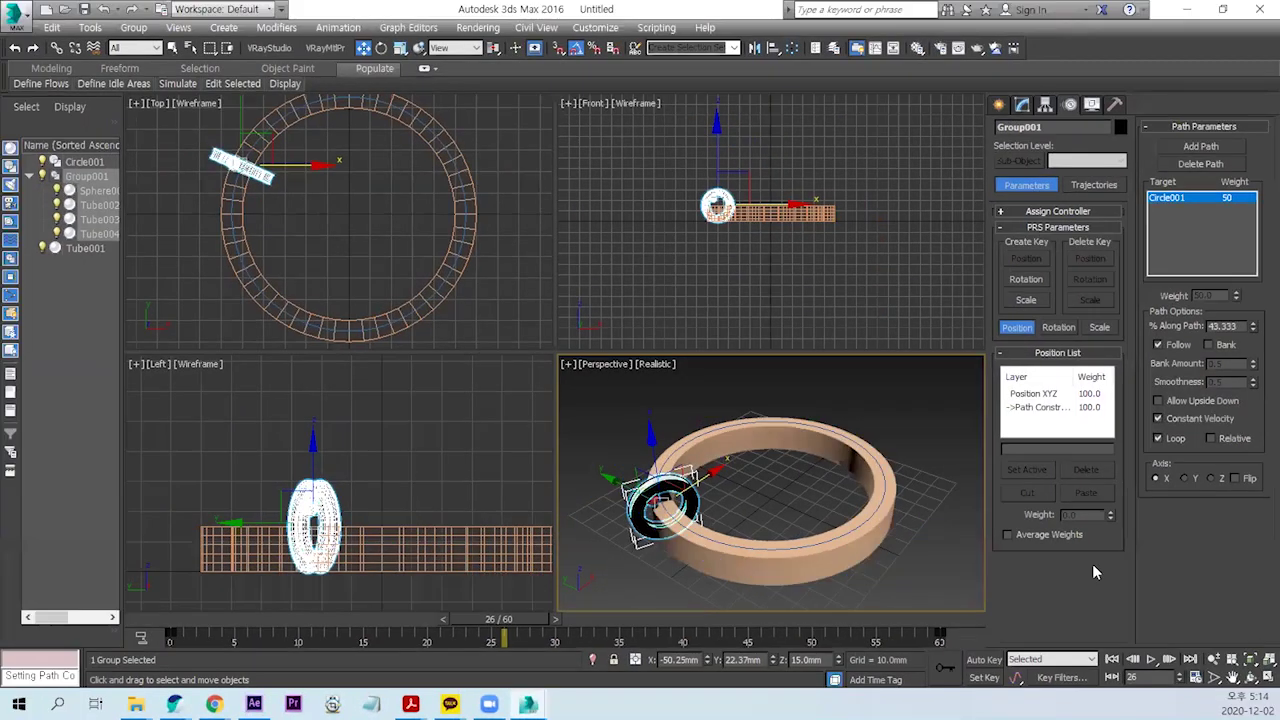
left_click(1187, 479)
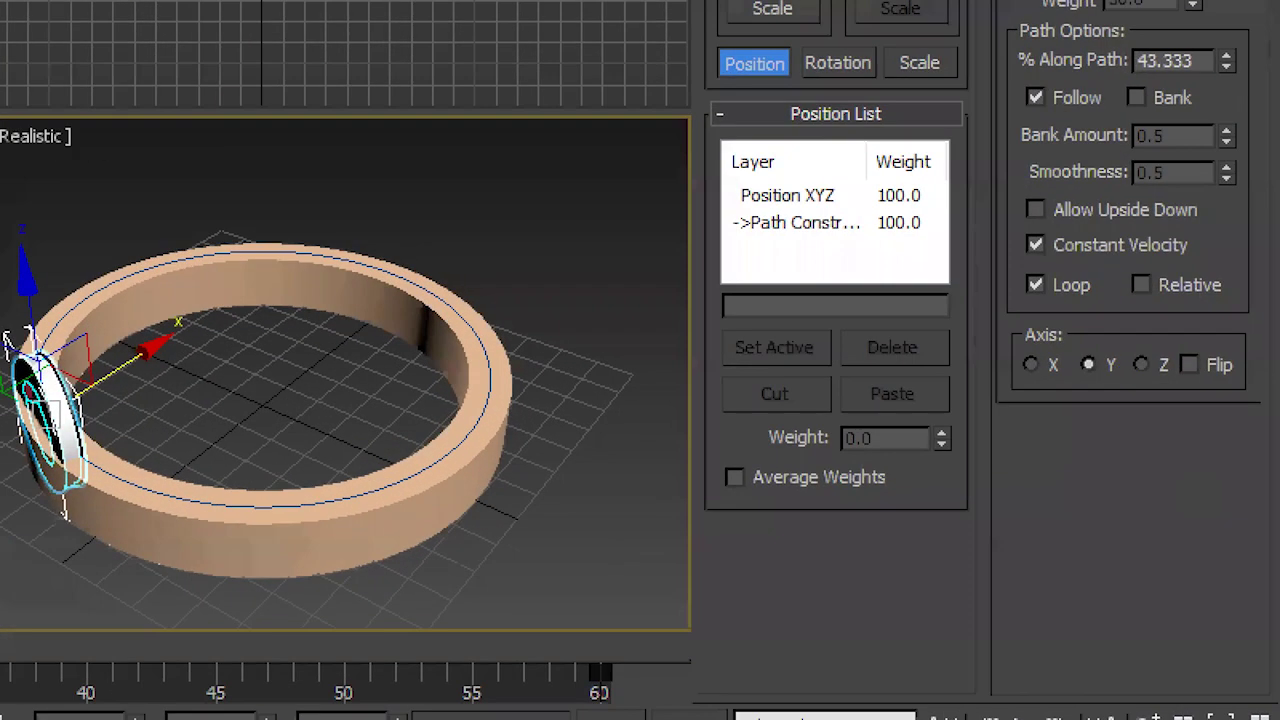
mouse_move(1190, 494)
left_mouse_down()
mouse_move(1216, 478)
mouse_move(1200, 495)
left_mouse_up()
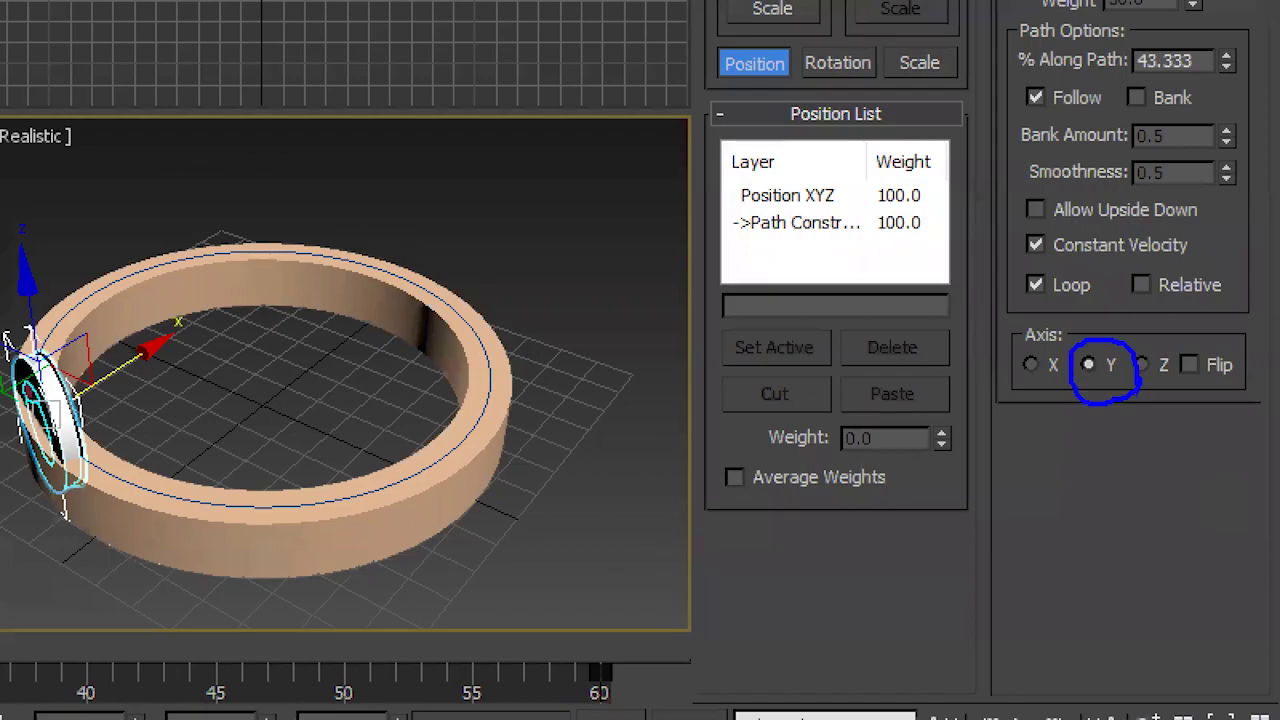
key("Escape")
Step: Scrub the wheel group's motion to frame 60, then raise the circle path upward
left_click_drag(530, 625, 959, 606)
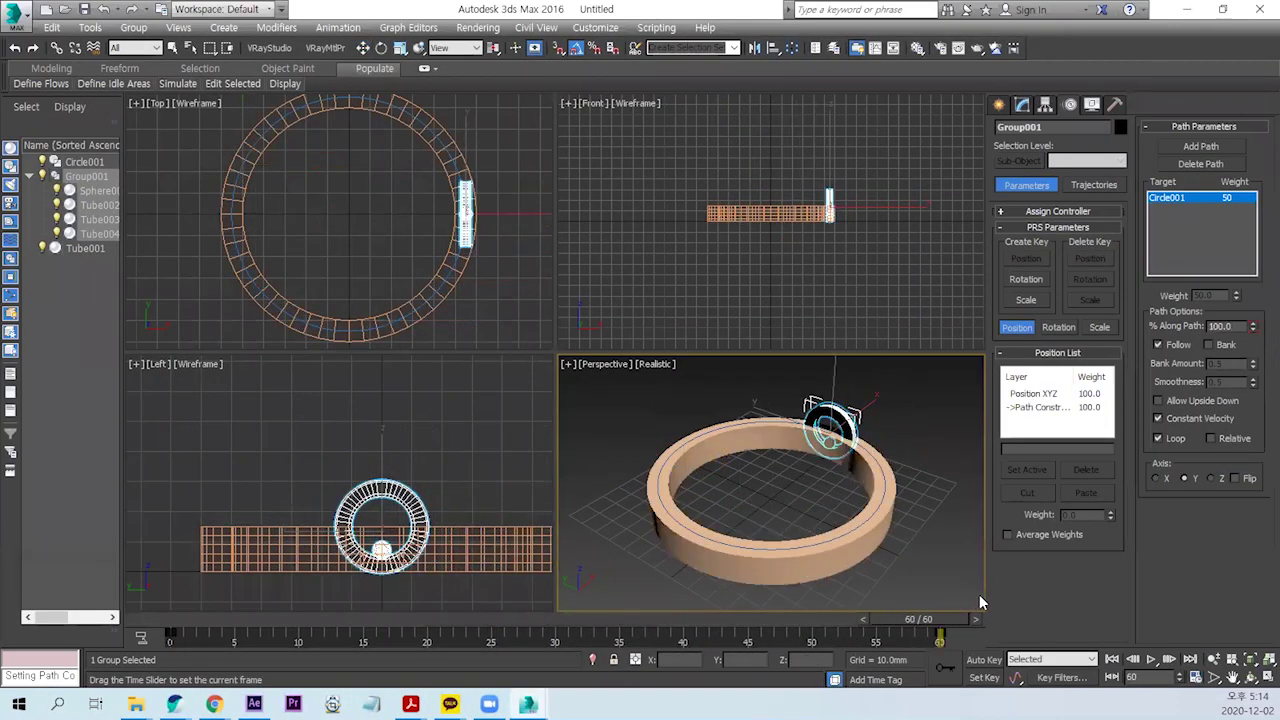
left_click(937, 564)
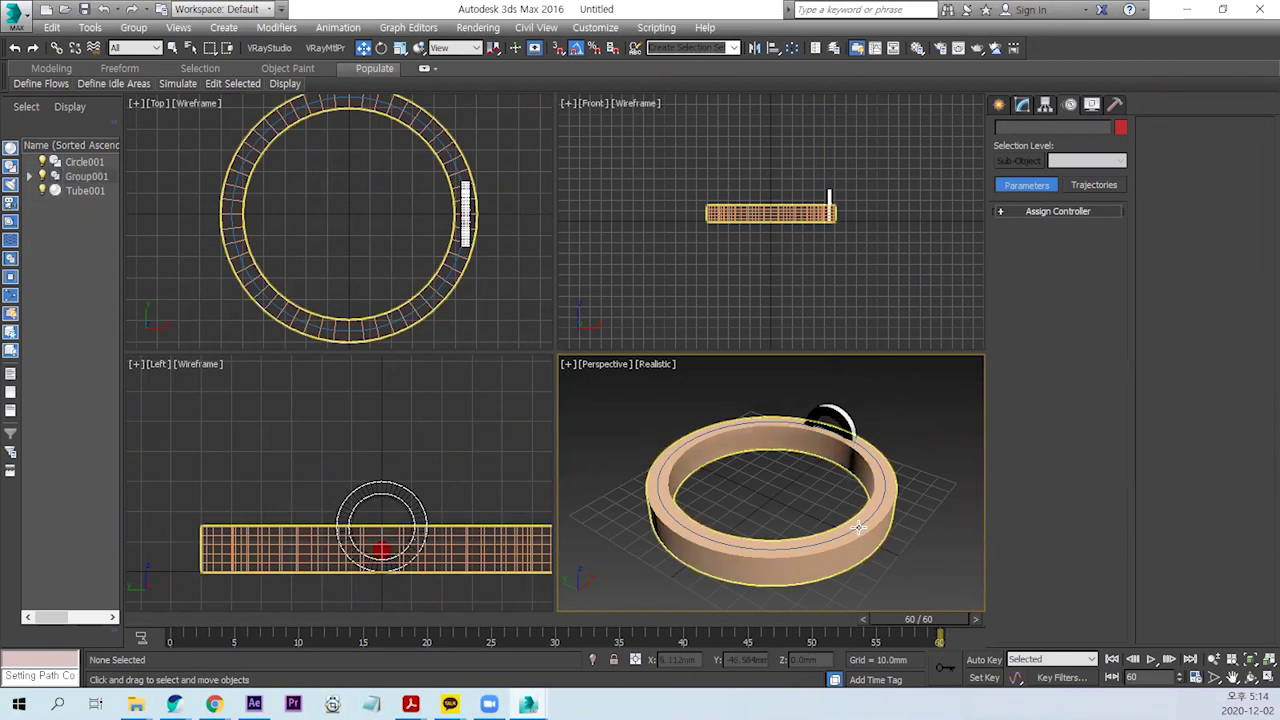
left_click(858, 527)
scroll(389, 513, "up", 5)
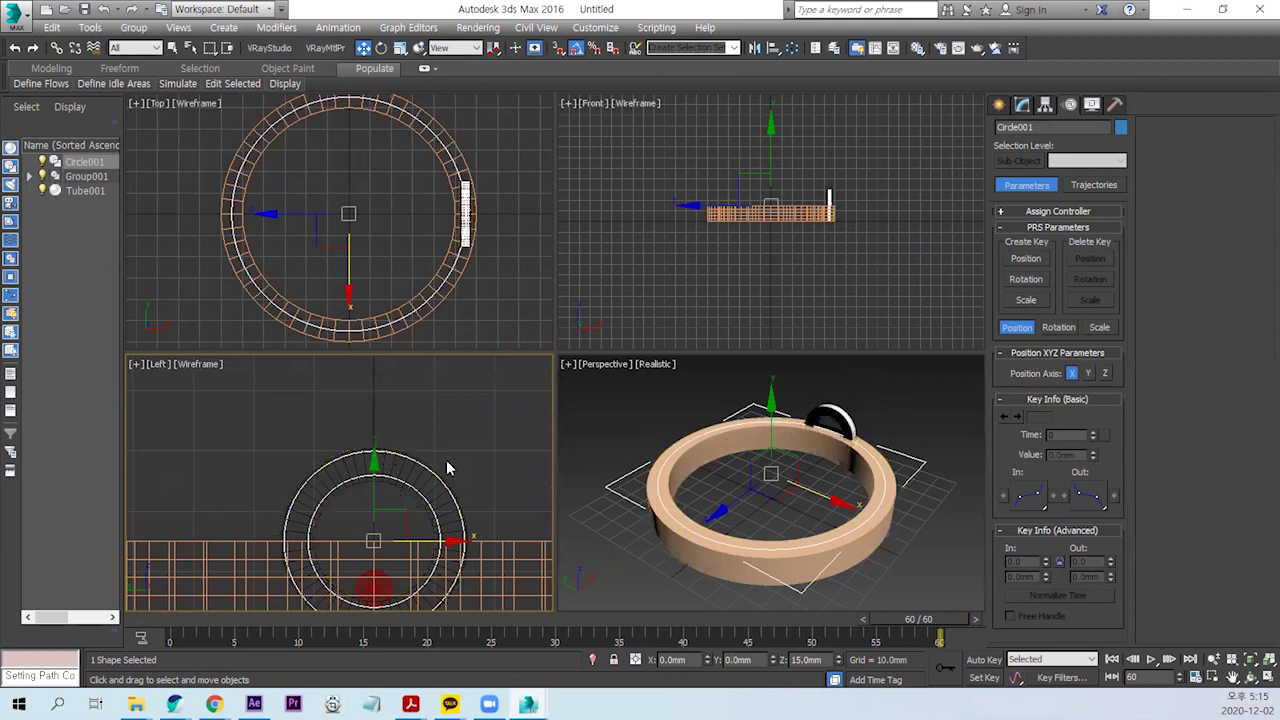
left_click_drag(373, 490, 383, 401)
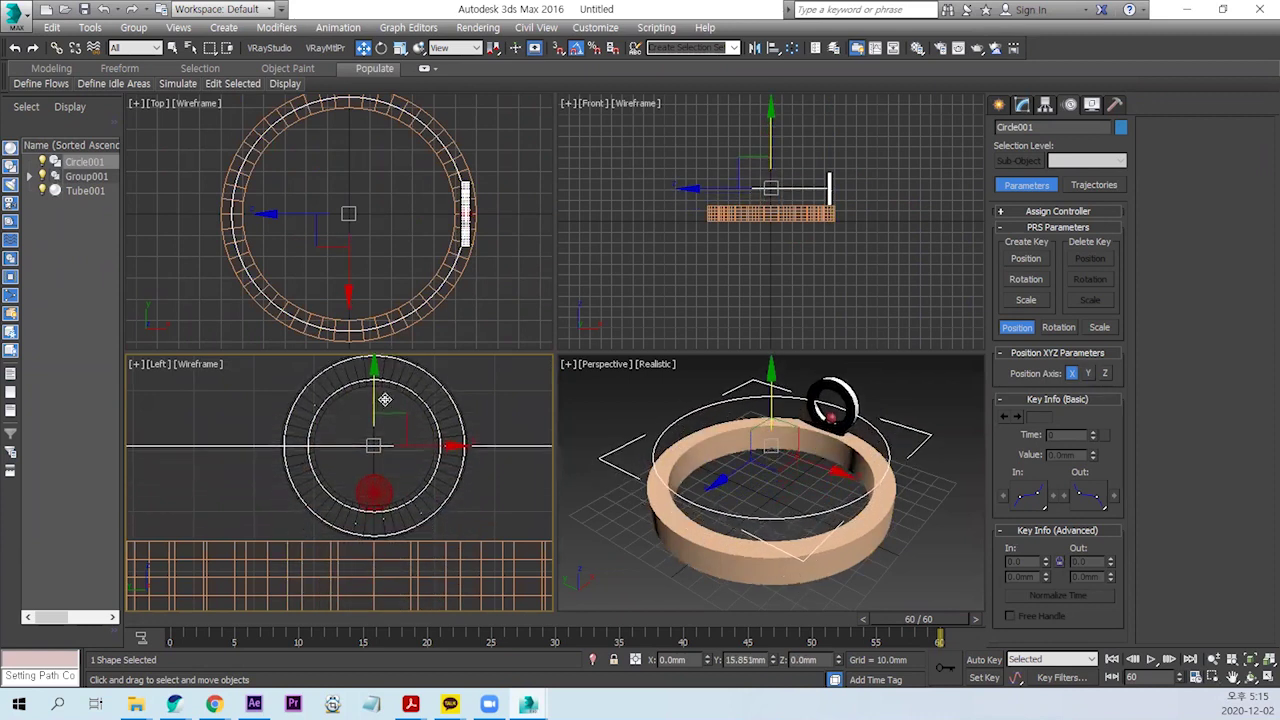
left_click(902, 558)
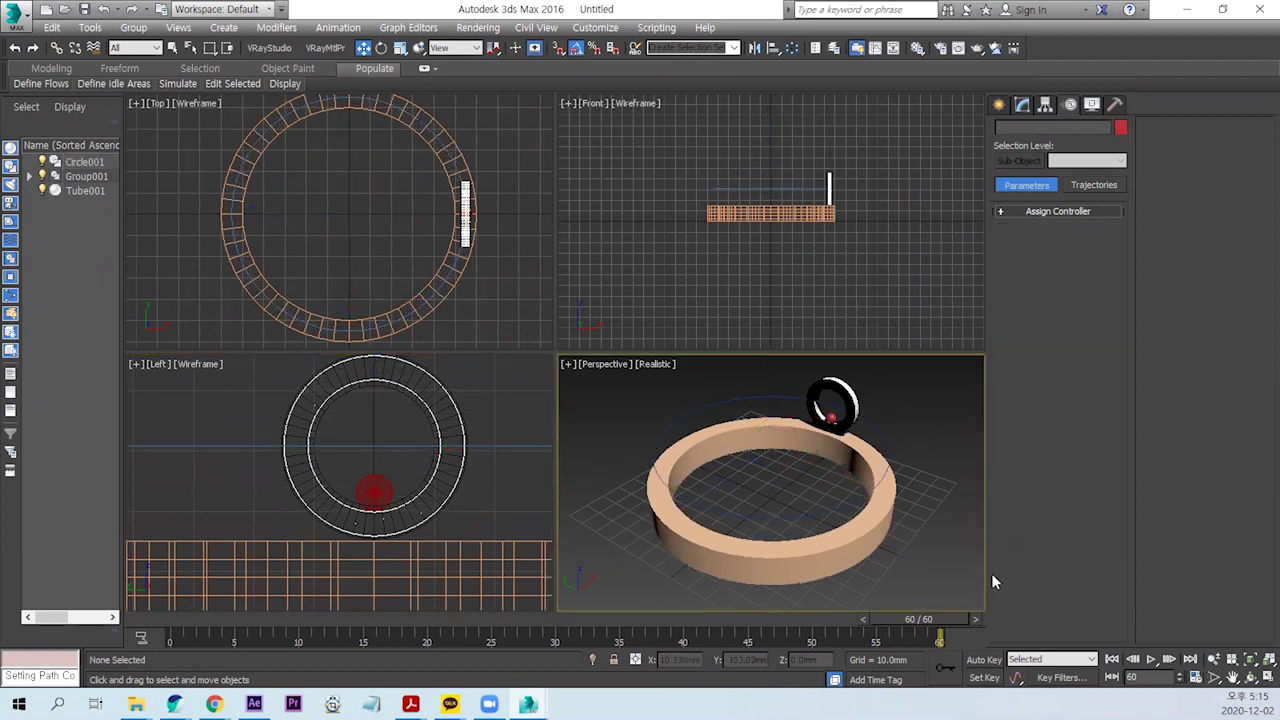
Step: Play and stop the rolling-wheel preview, then bring up the VRayStudioSetup window
left_click(1151, 660)
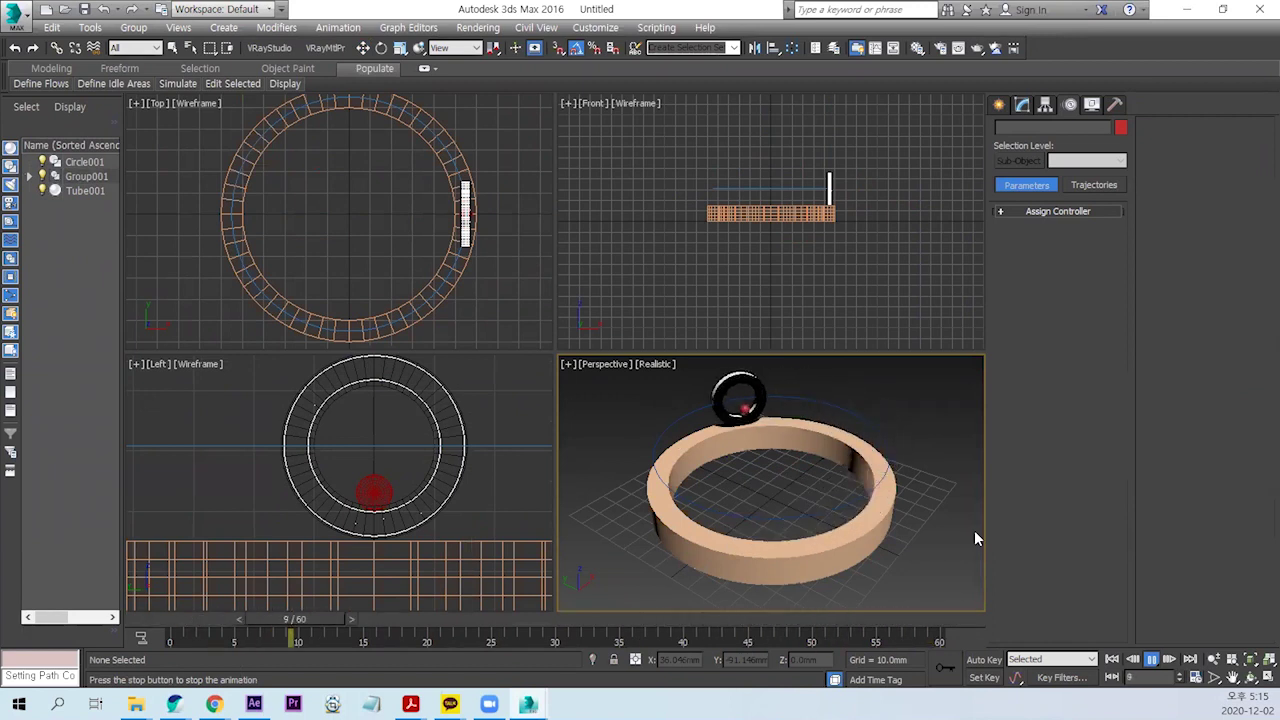
left_click(1155, 660)
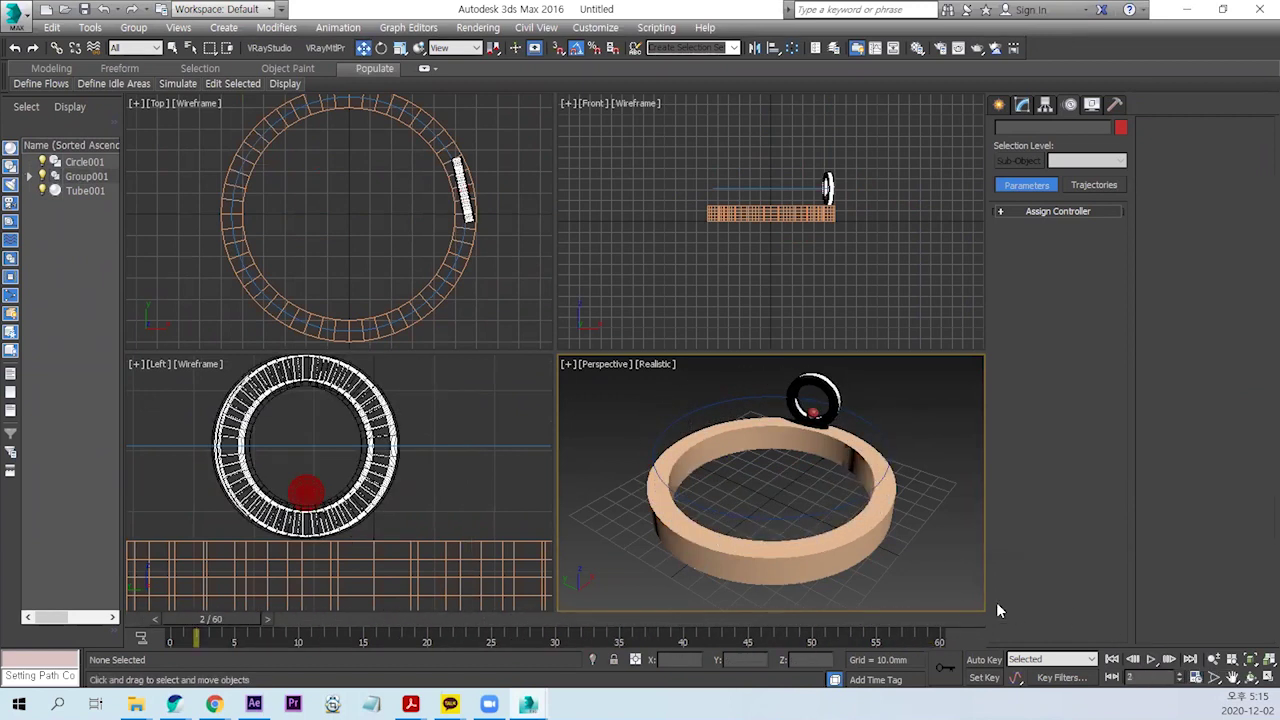
middle_click_drag(902, 566, 950, 581)
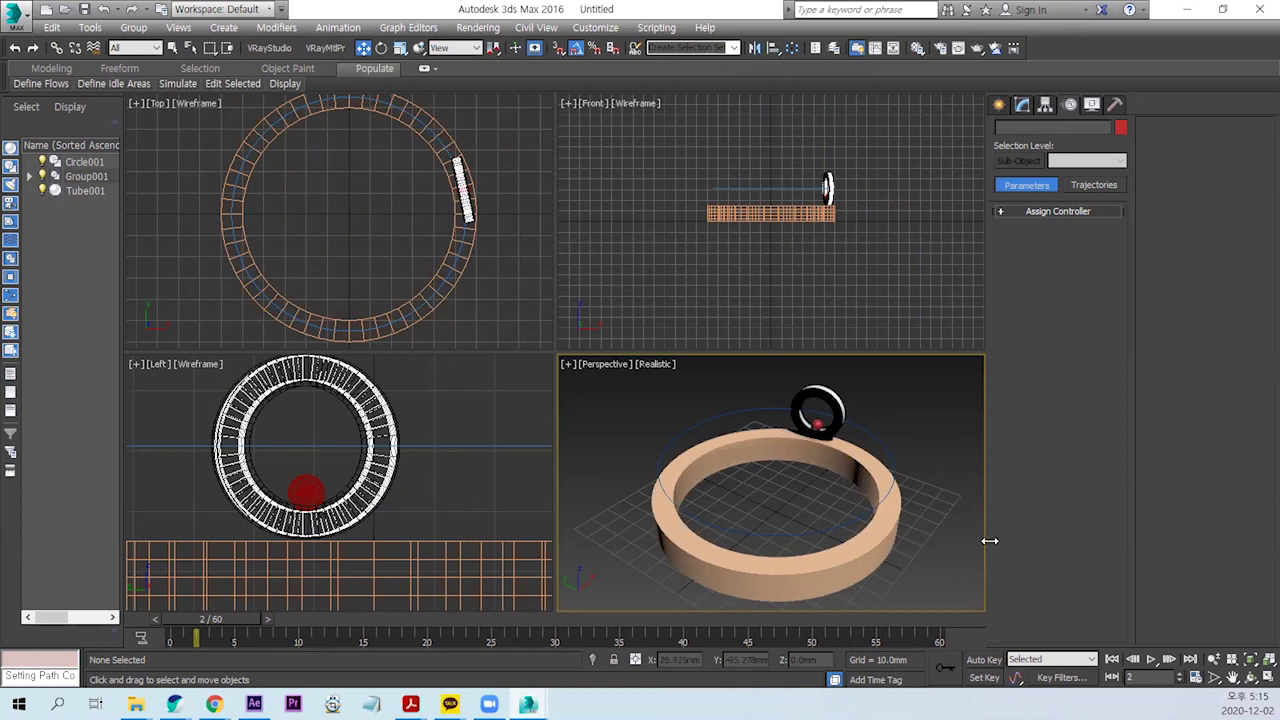
left_click(292, 48)
left_click_drag(622, 150, 628, 116)
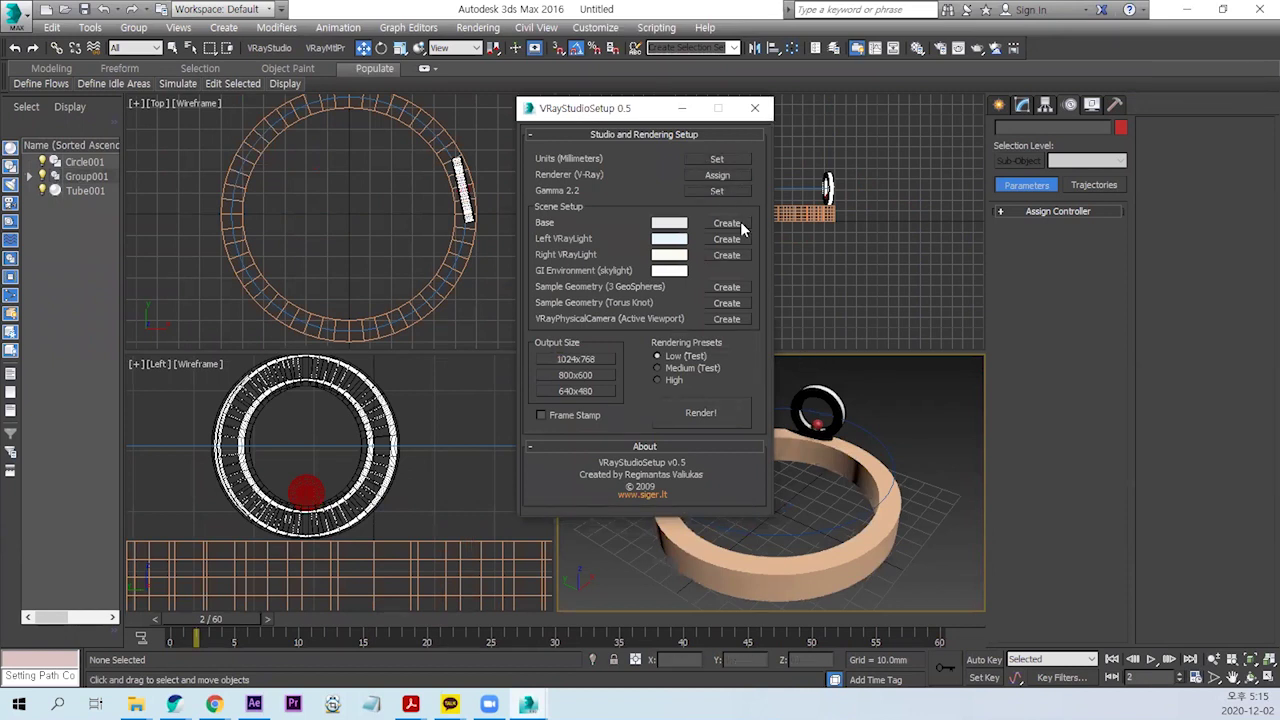
Step: Create the studio base backdrop, left and right VRayLights and a VRayPhysicalCamera
left_click(727, 223)
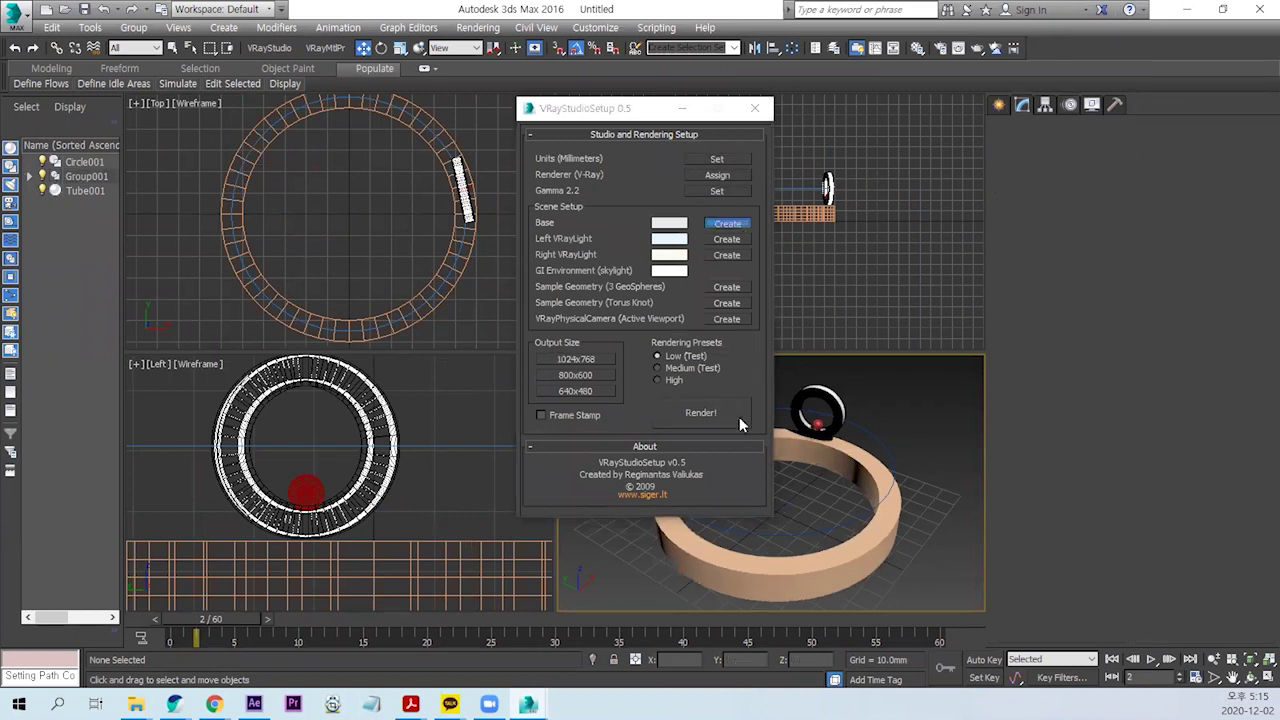
left_click(738, 241)
left_click(729, 255)
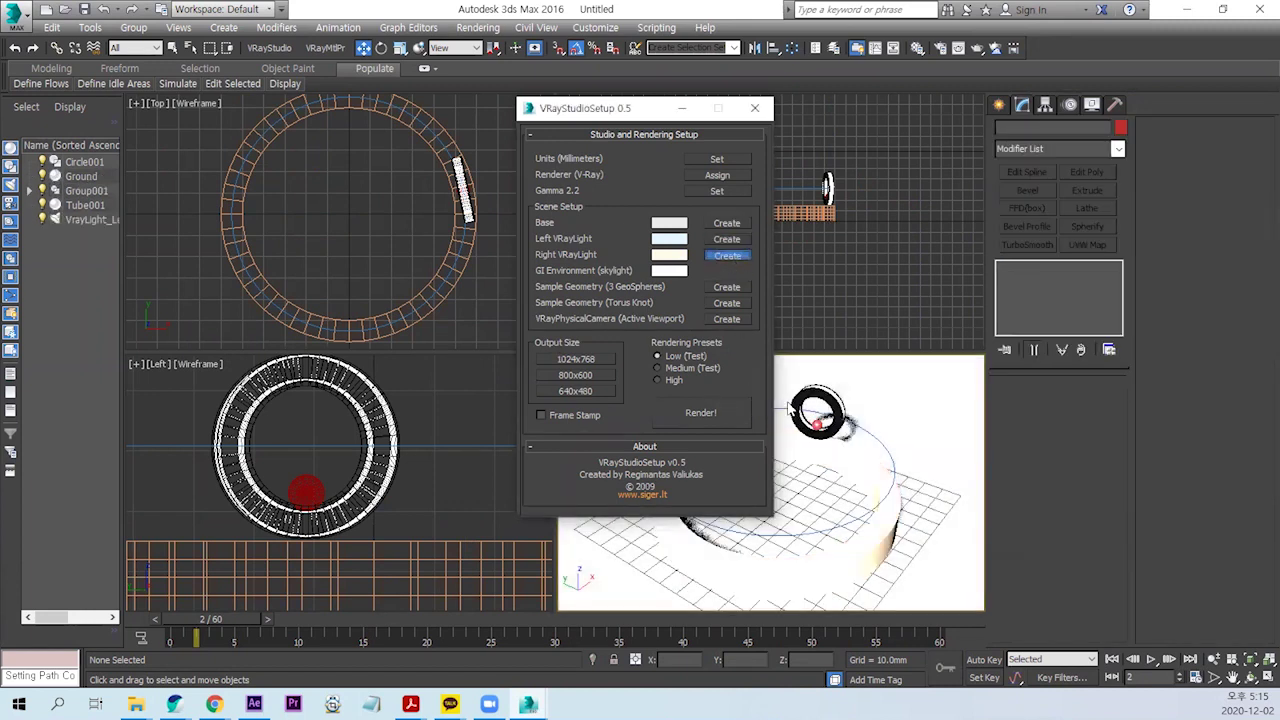
left_click(726, 319)
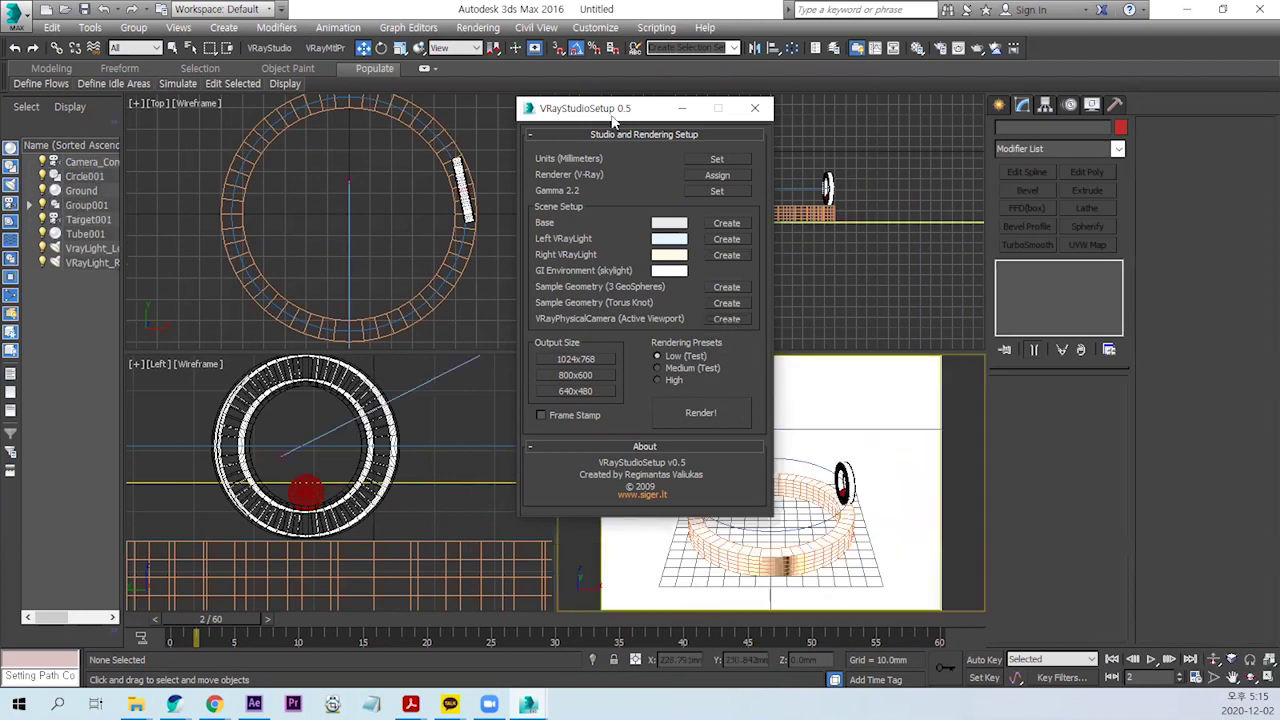
left_click_drag(591, 111, 362, 76)
Step: Render a 640x480 low-quality test frame and close the frame window
left_click(352, 356)
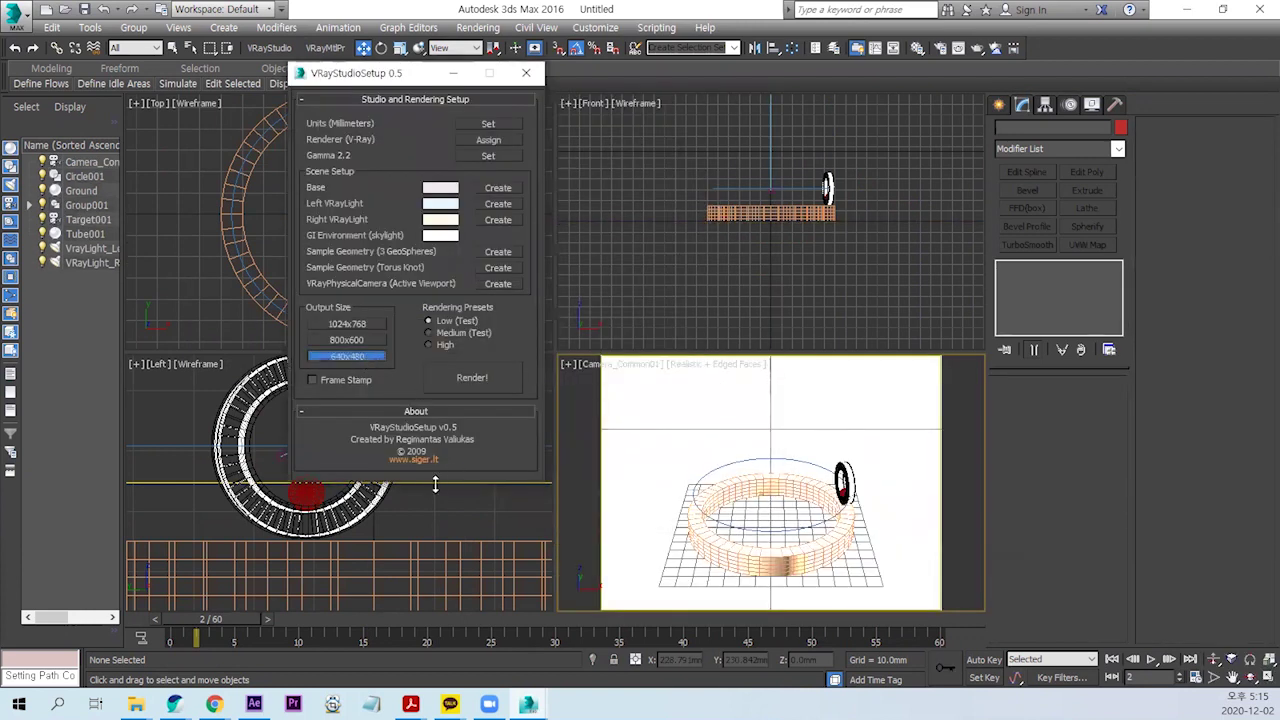
left_click(470, 377)
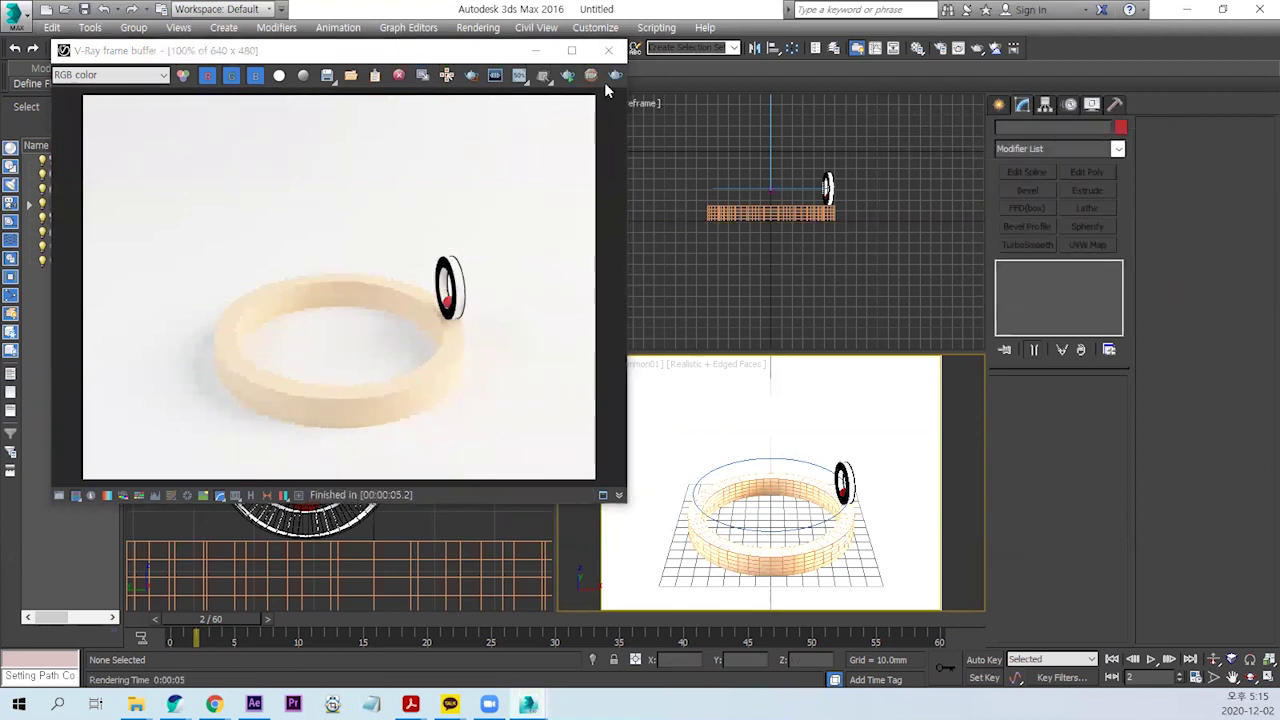
left_click(608, 50)
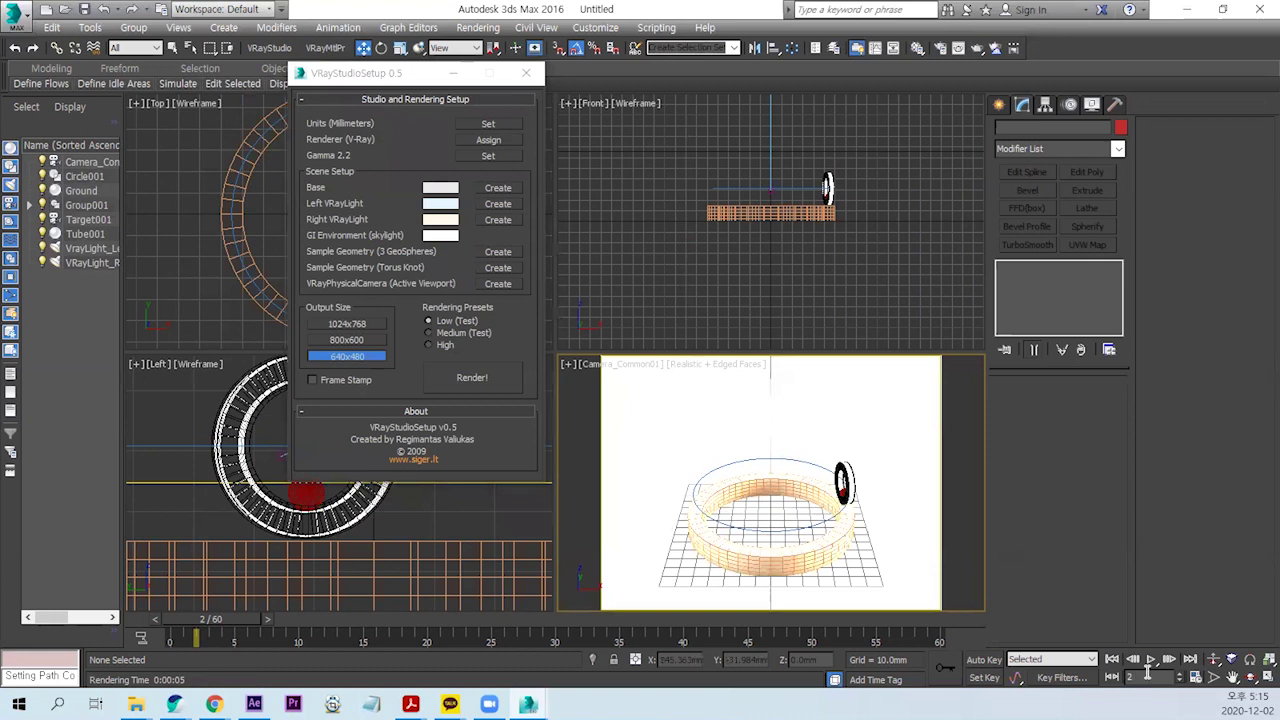
Step: Orbit the camera around the ring and dolly it closer
left_click(1250, 677)
mouse_move(804, 533)
left_mouse_down()
mouse_move(801, 505)
mouse_move(788, 534)
mouse_move(884, 543)
left_mouse_up()
left_click(1213, 659)
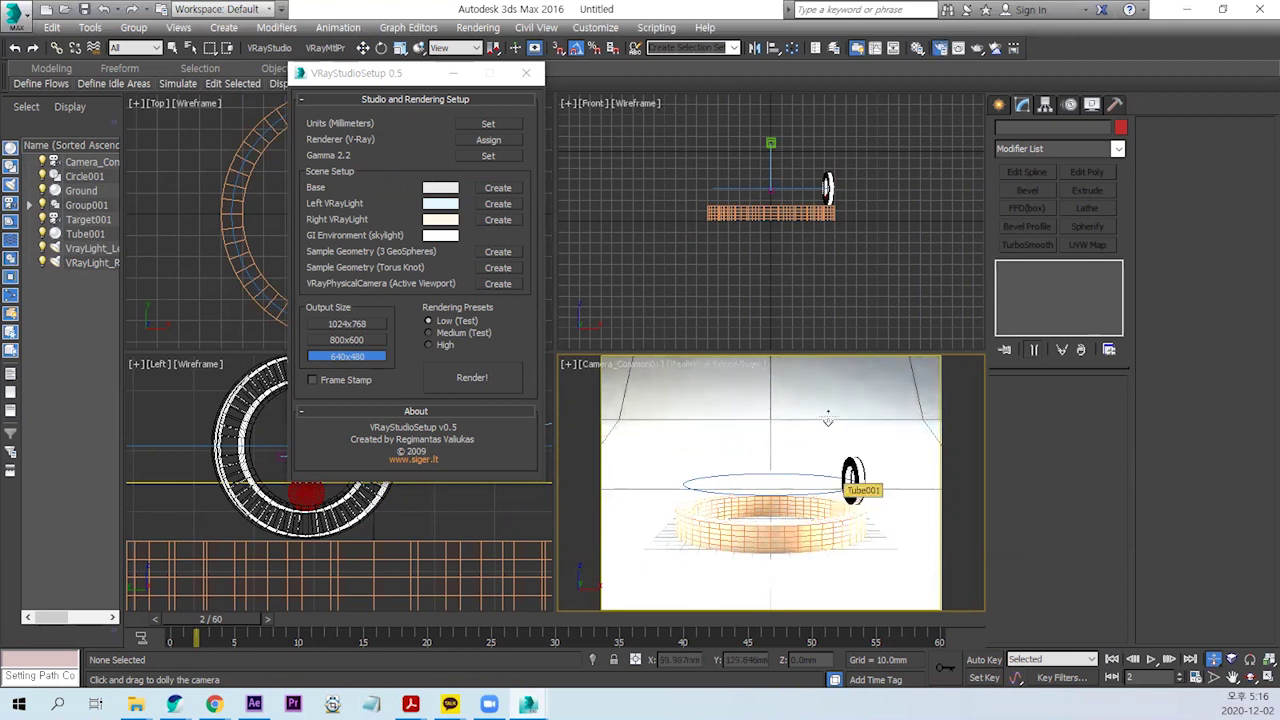
Step: Bring up Render Setup with F10 and close the VRayStudioSetup window
key("F10")
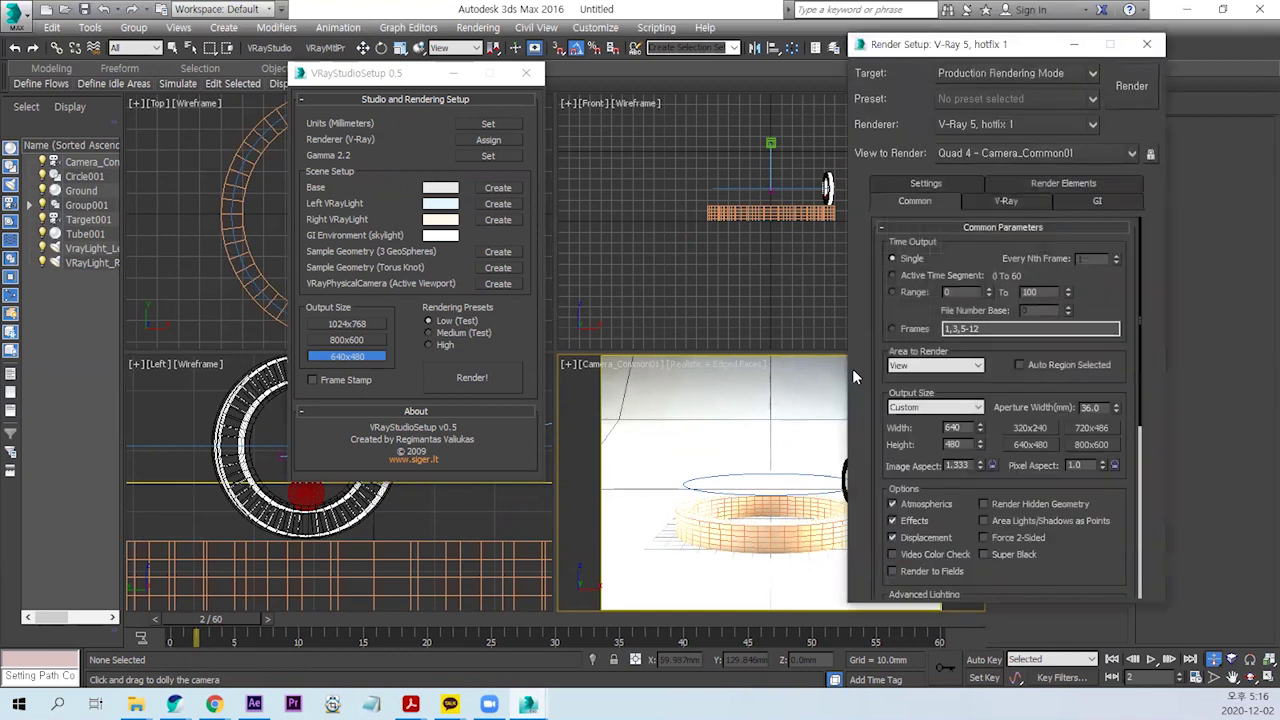
left_click_drag(880, 37, 555, 58)
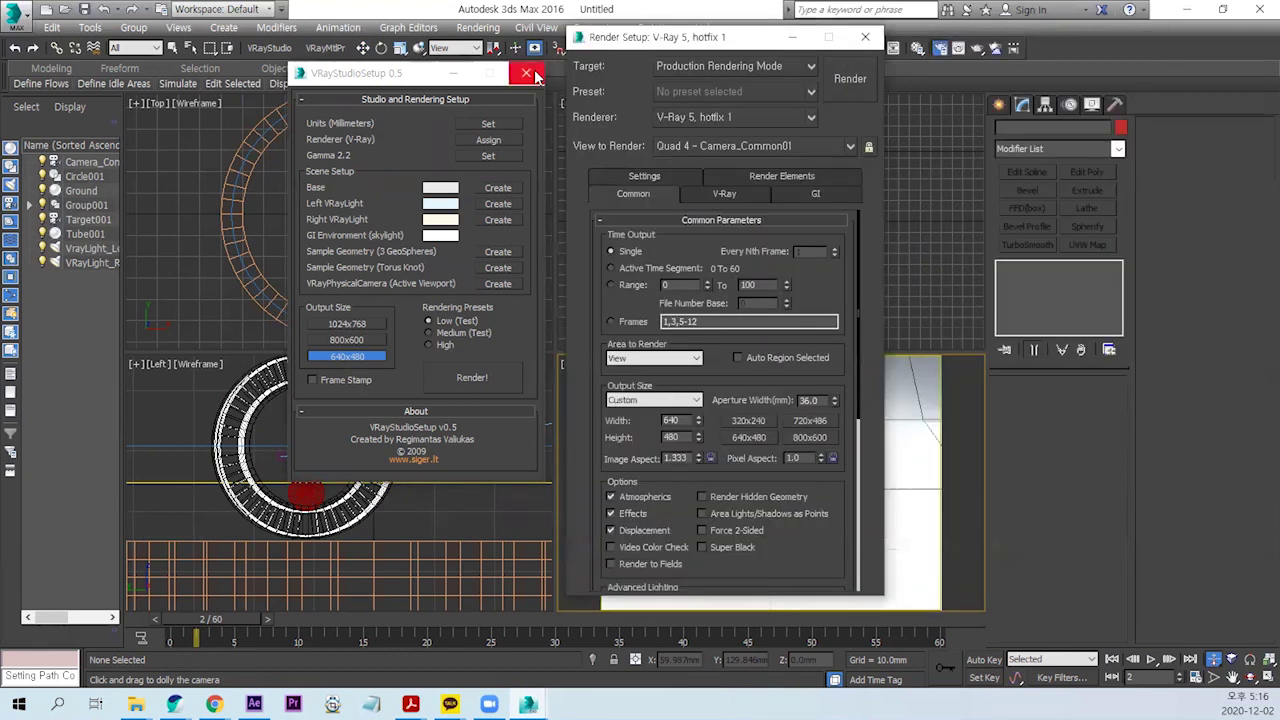
left_click(526, 73)
left_click_drag(638, 46, 476, 64)
Step: Set the output size to 1280 × 720 and render the camera view
double_click(512, 436)
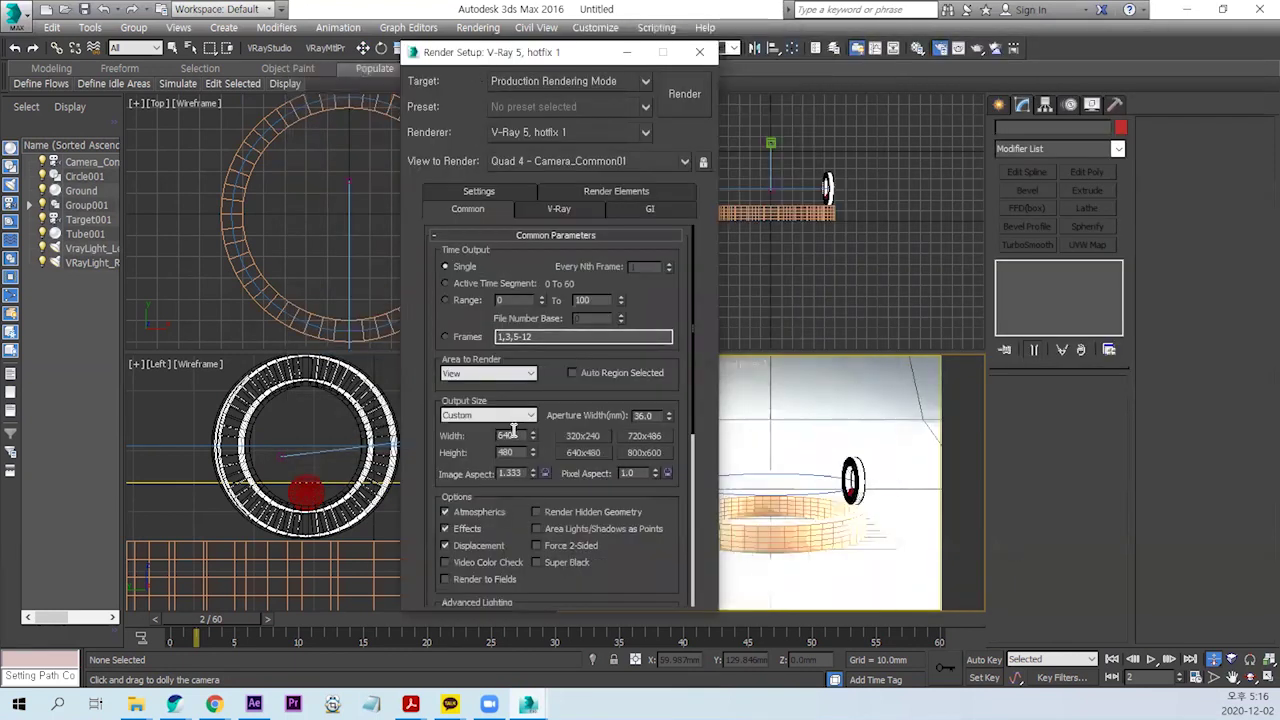
type("128")
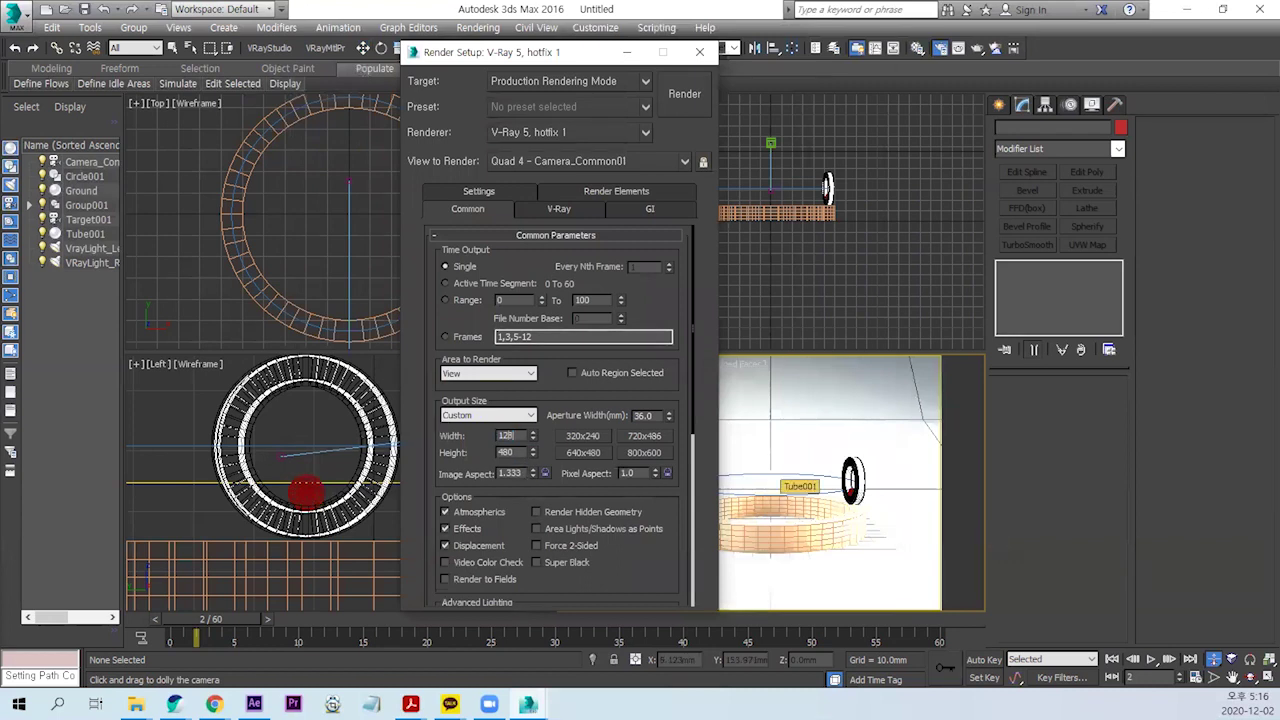
type("0")
key("Tab")
type("7")
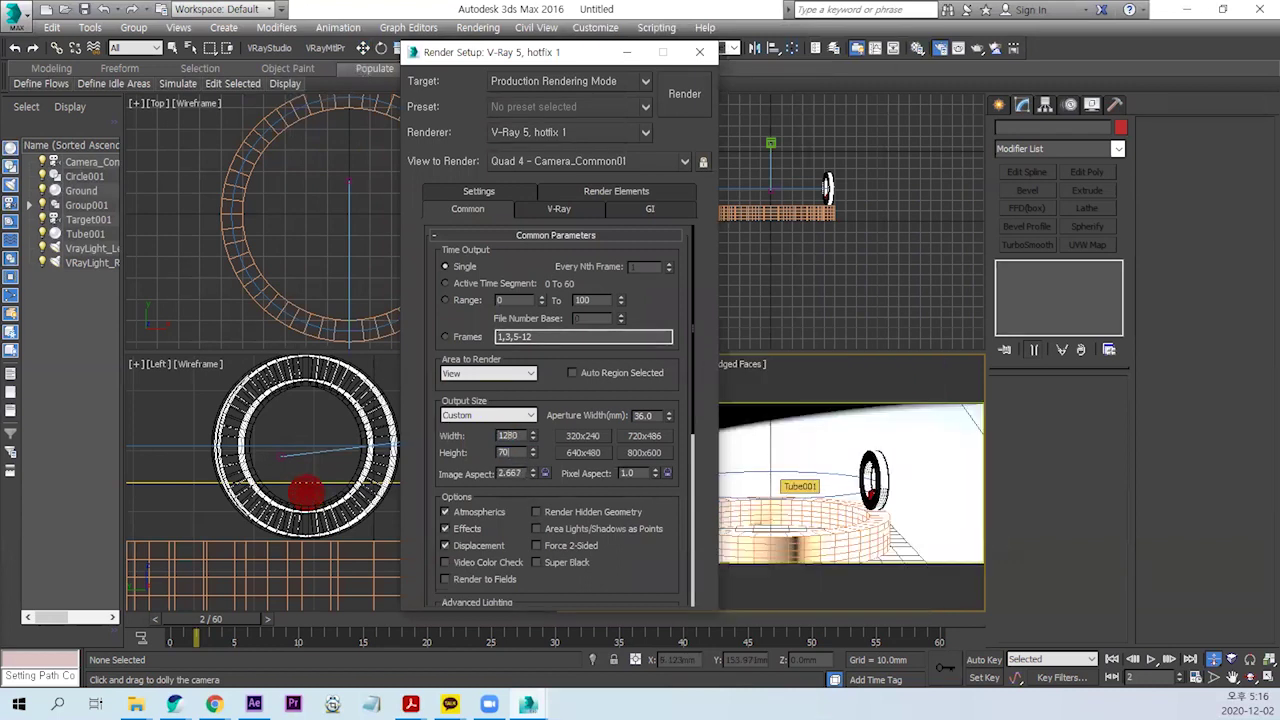
type("20")
key("Return")
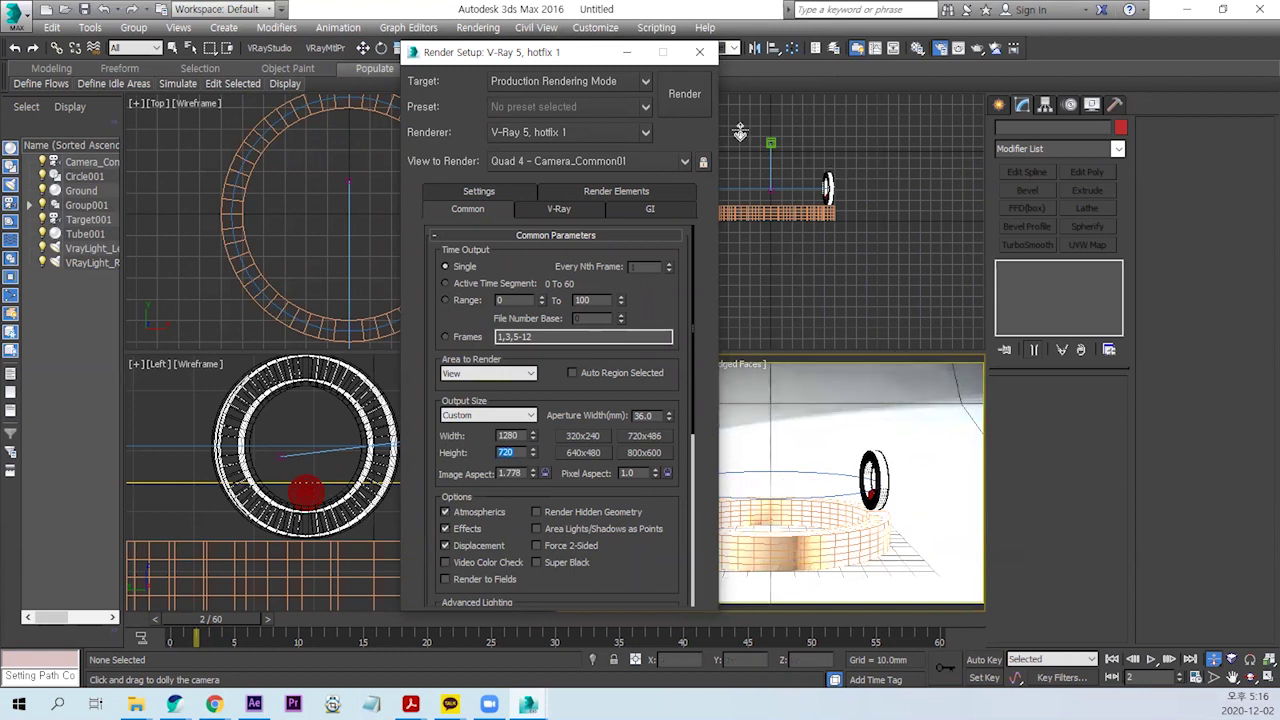
left_click_drag(520, 52, 267, 80)
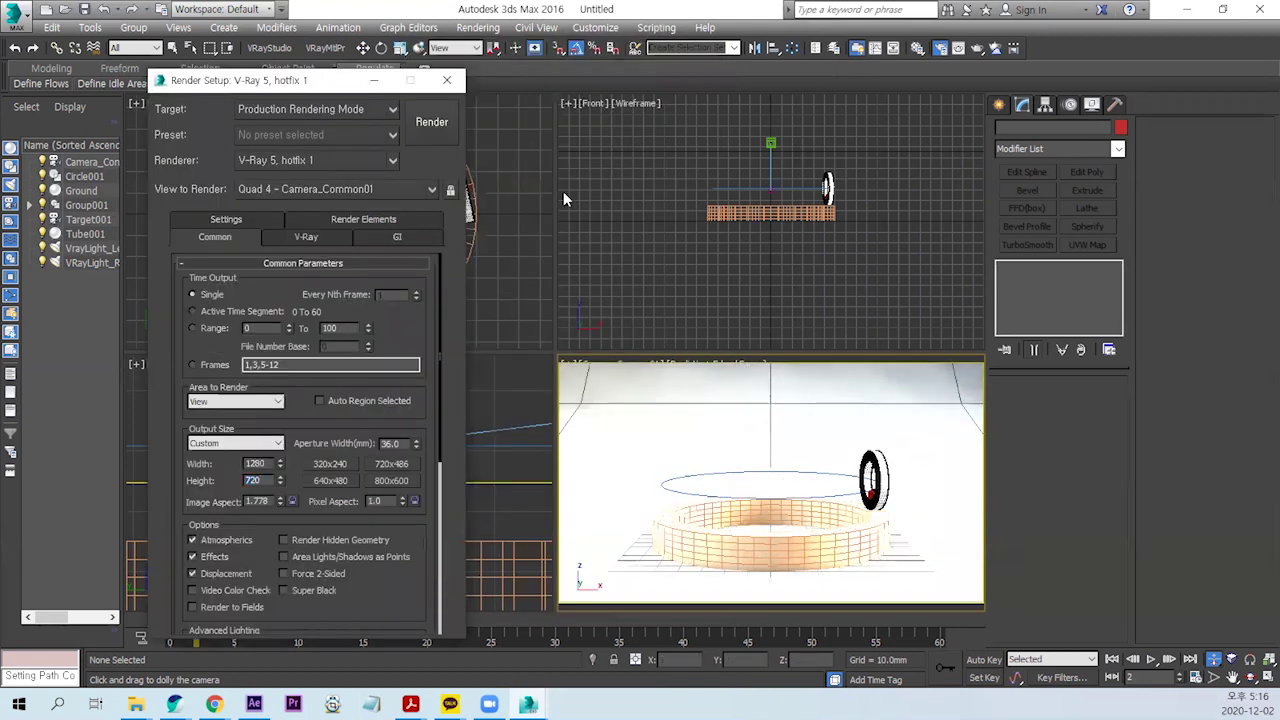
key("shift+q")
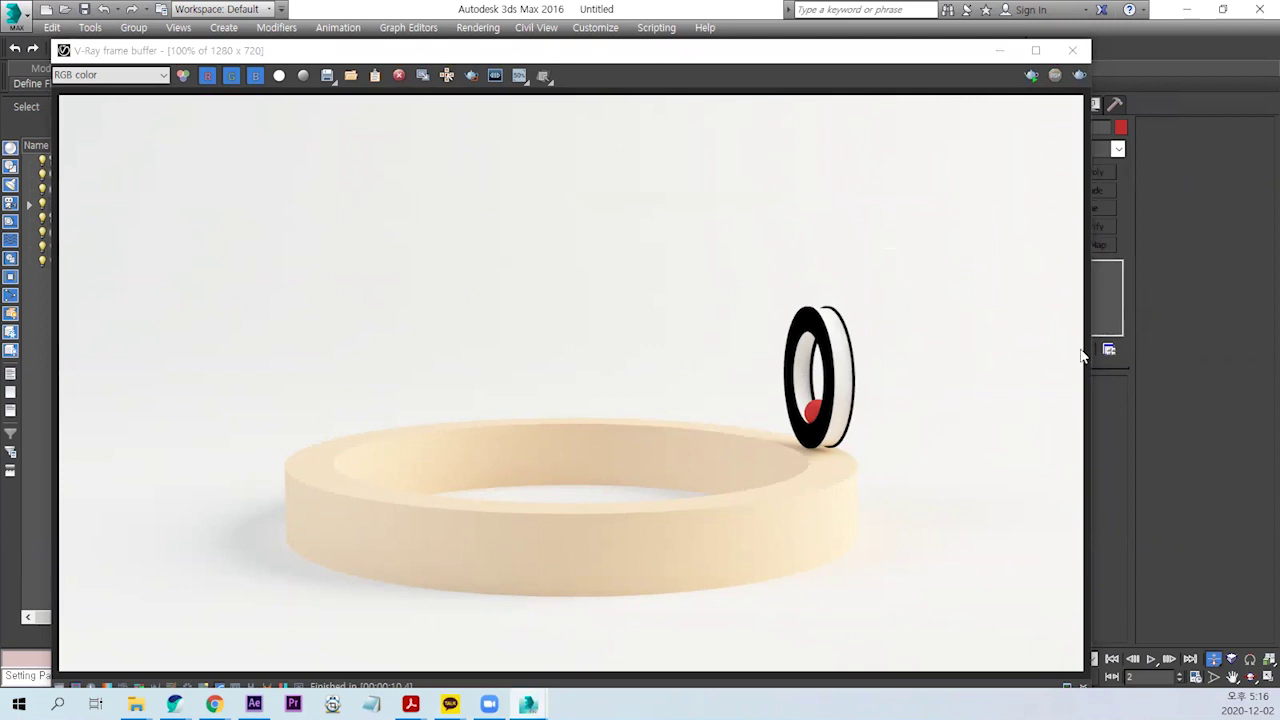
Step: Close the render windows and pan the Top view to show the camera and lights
left_click(1073, 50)
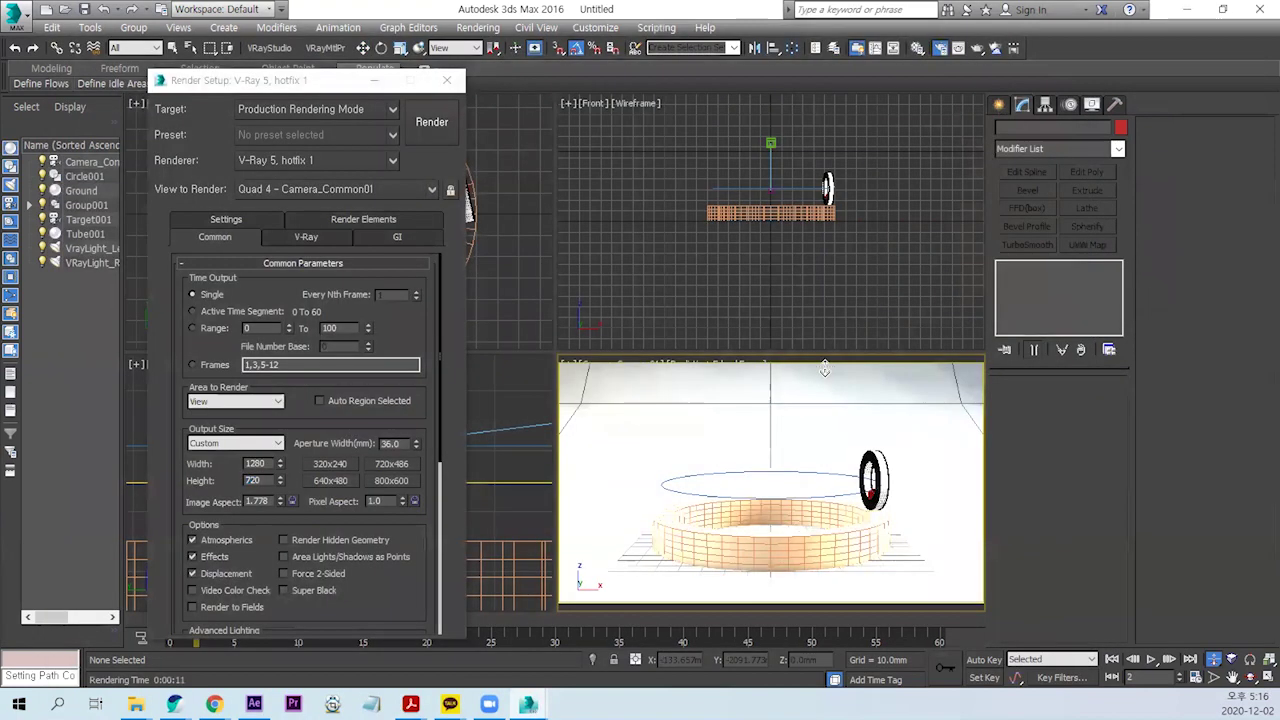
left_click(446, 83)
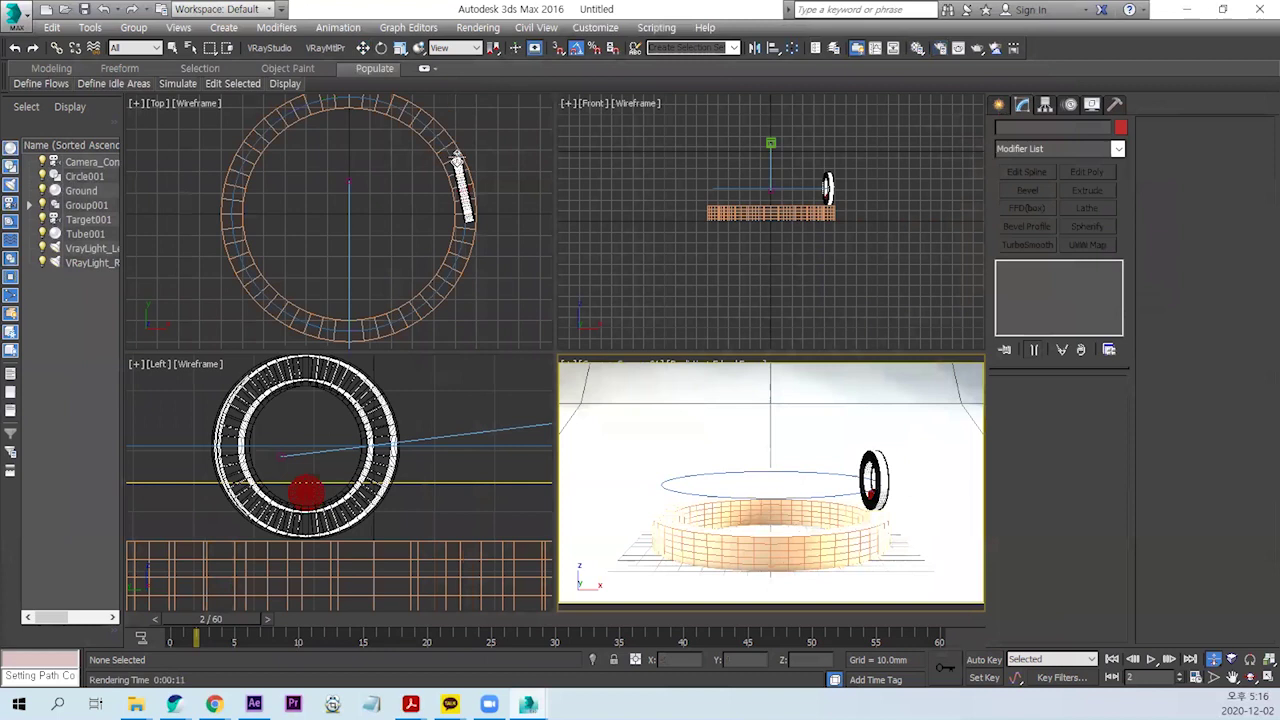
left_click(396, 309)
scroll(361, 262, "down", 5)
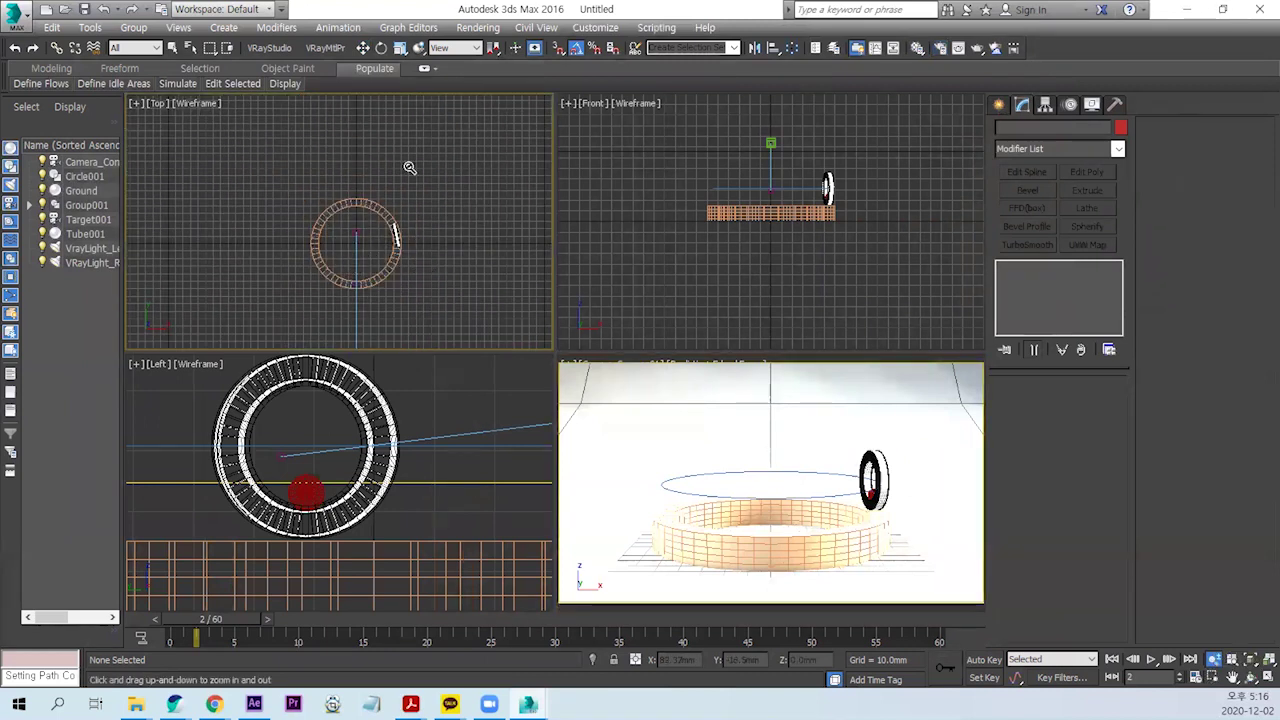
left_click(363, 48)
scroll(478, 268, "down", 4)
middle_click_drag(334, 340, 214, 292)
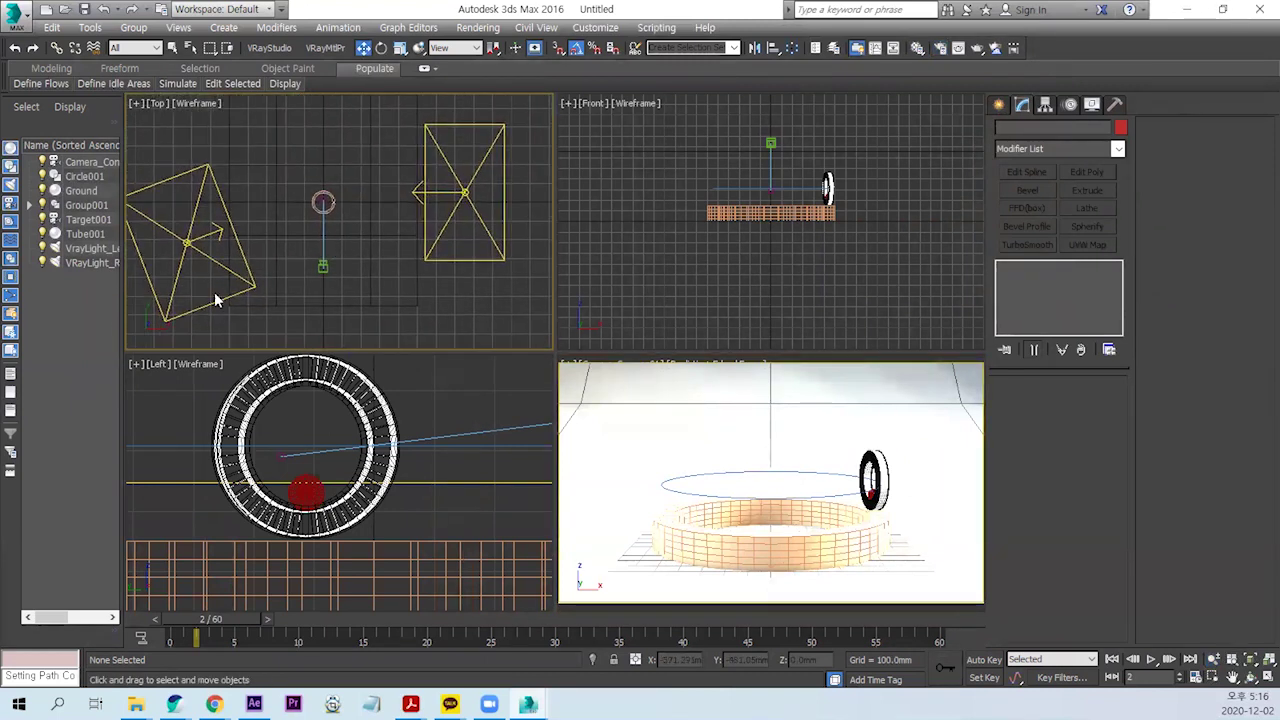
Step: Set the left VRayLight multiplier to 30 and the right one to 40
left_click(215, 258)
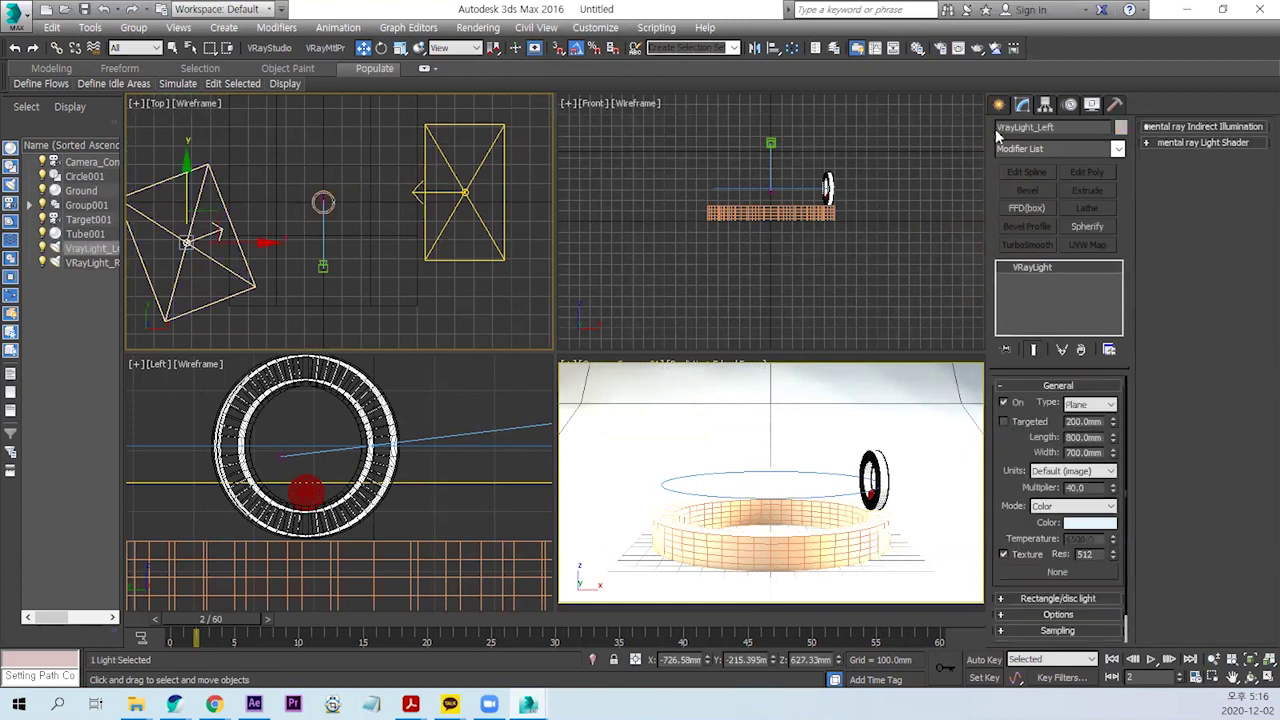
double_click(1083, 488)
type("30")
key("Return")
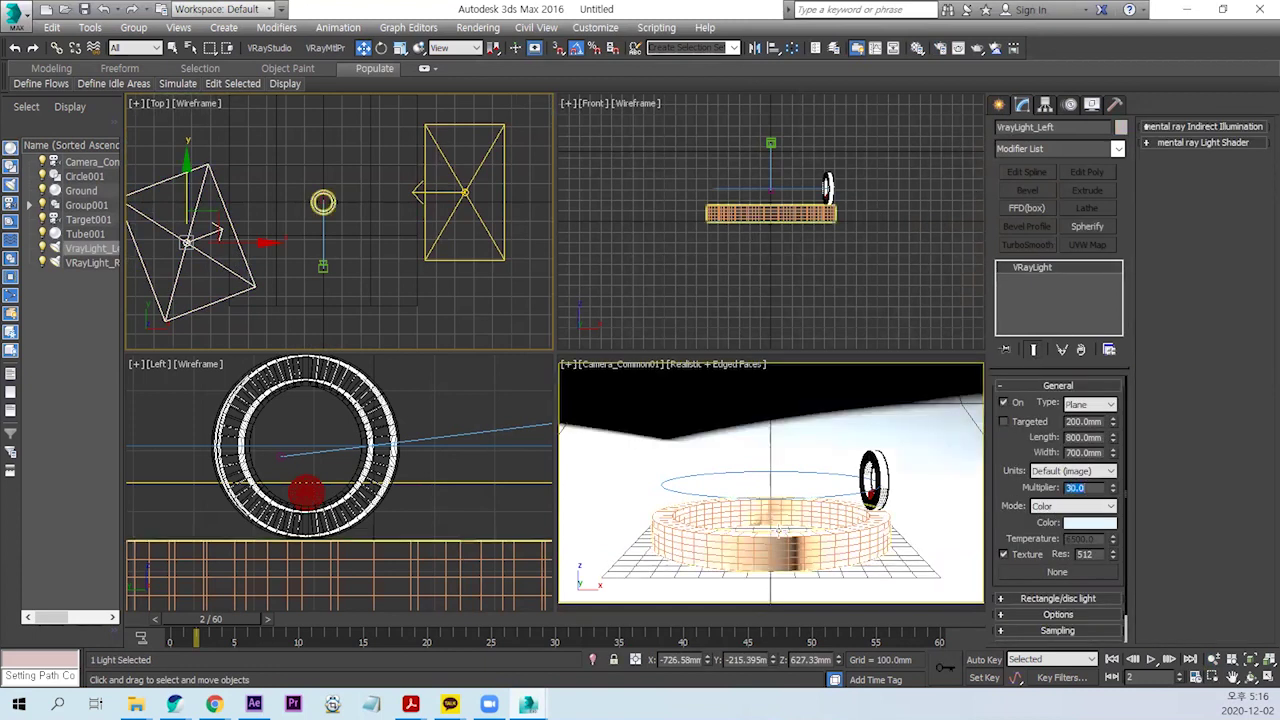
left_click(481, 258)
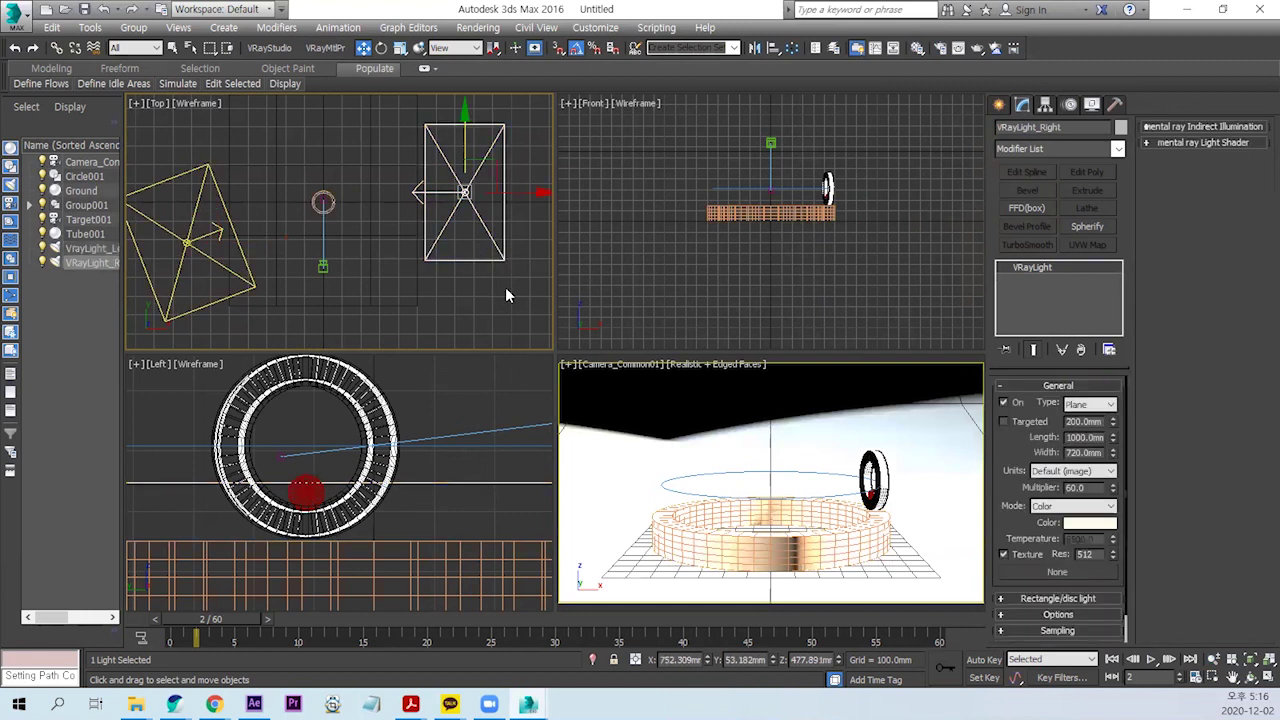
double_click(1083, 488)
type("40")
key("Return")
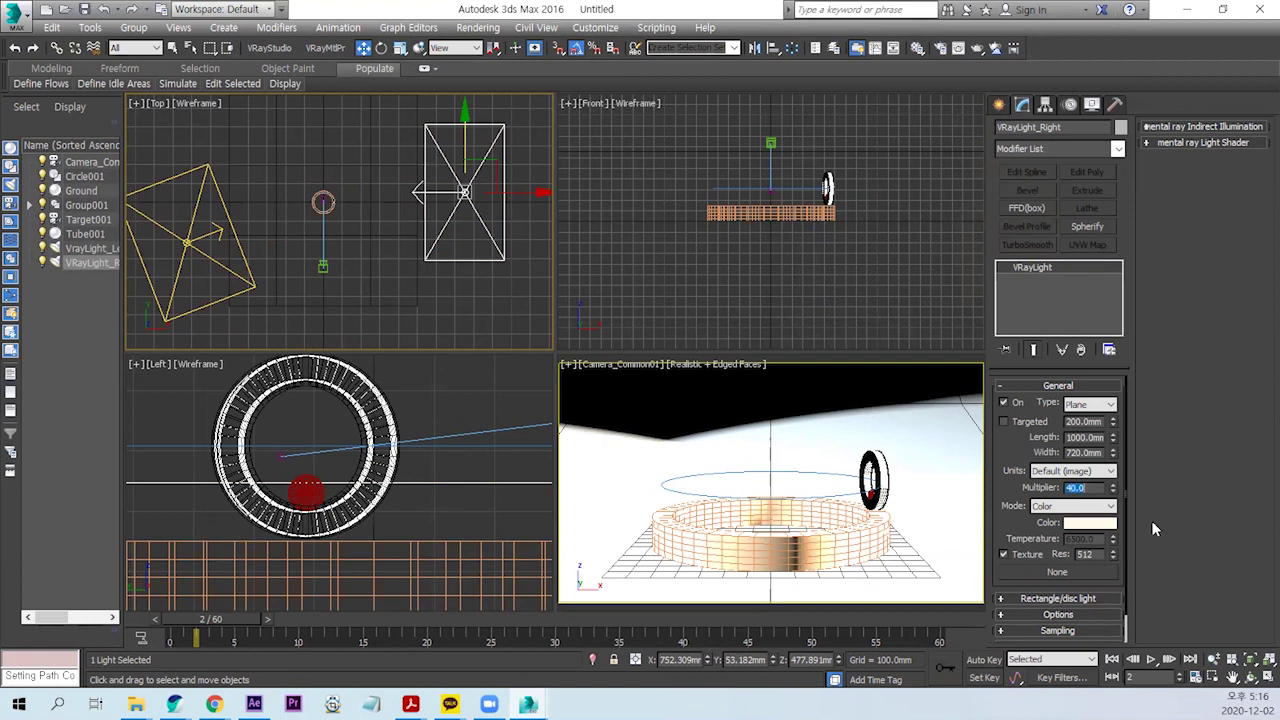
Step: Re-render the camera view and close the rendered frame
middle_click(783, 461)
key("shift+q")
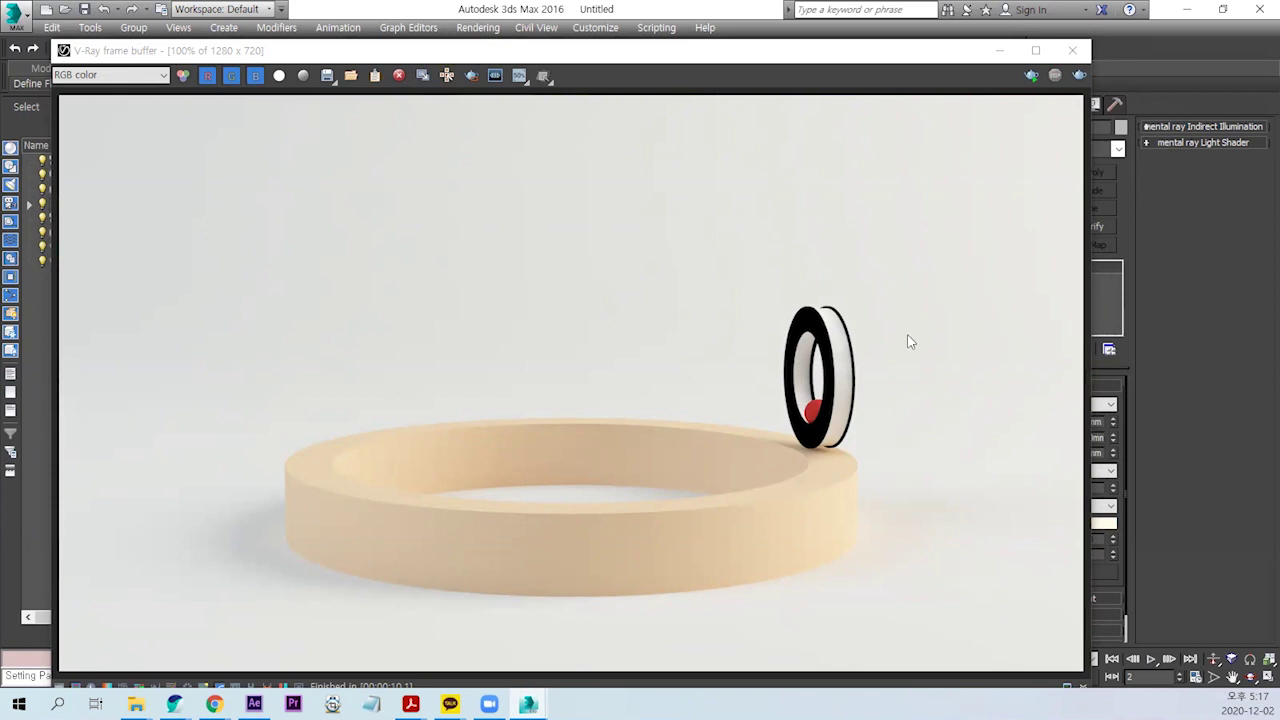
left_click(1073, 53)
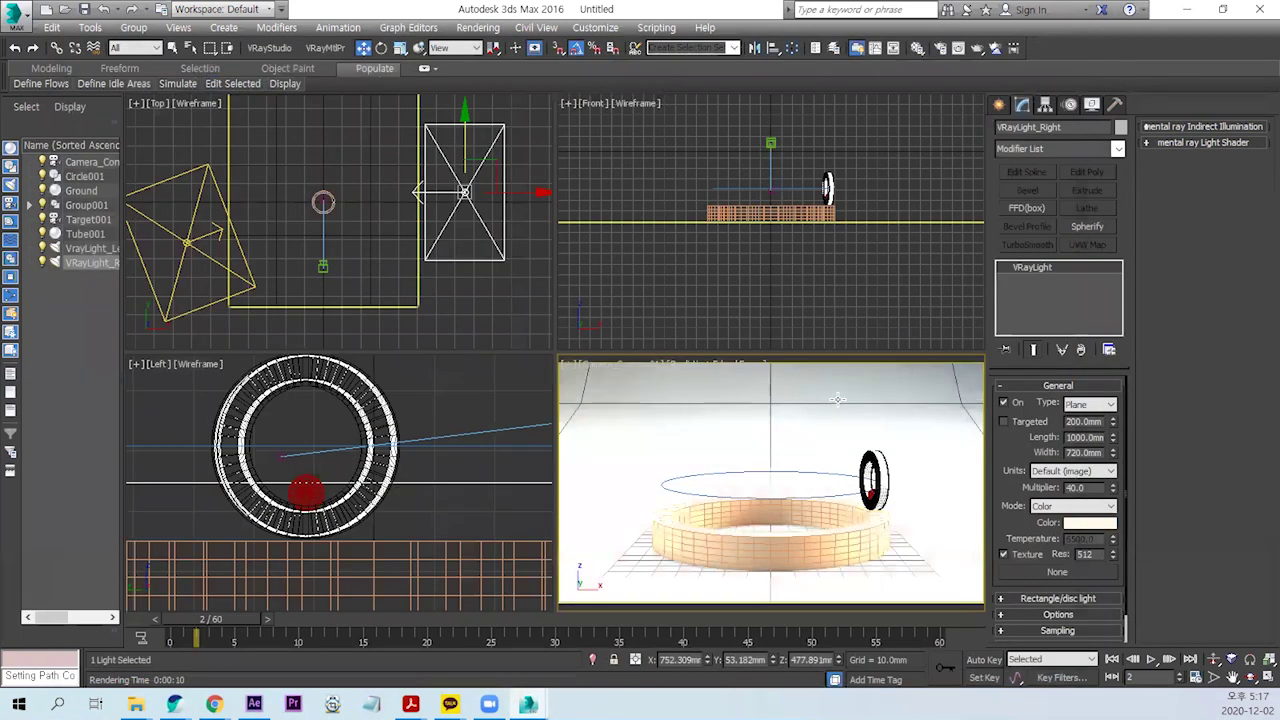
Step: In the Material Editor, select the tube ring and activate the pink Material #13
key("m")
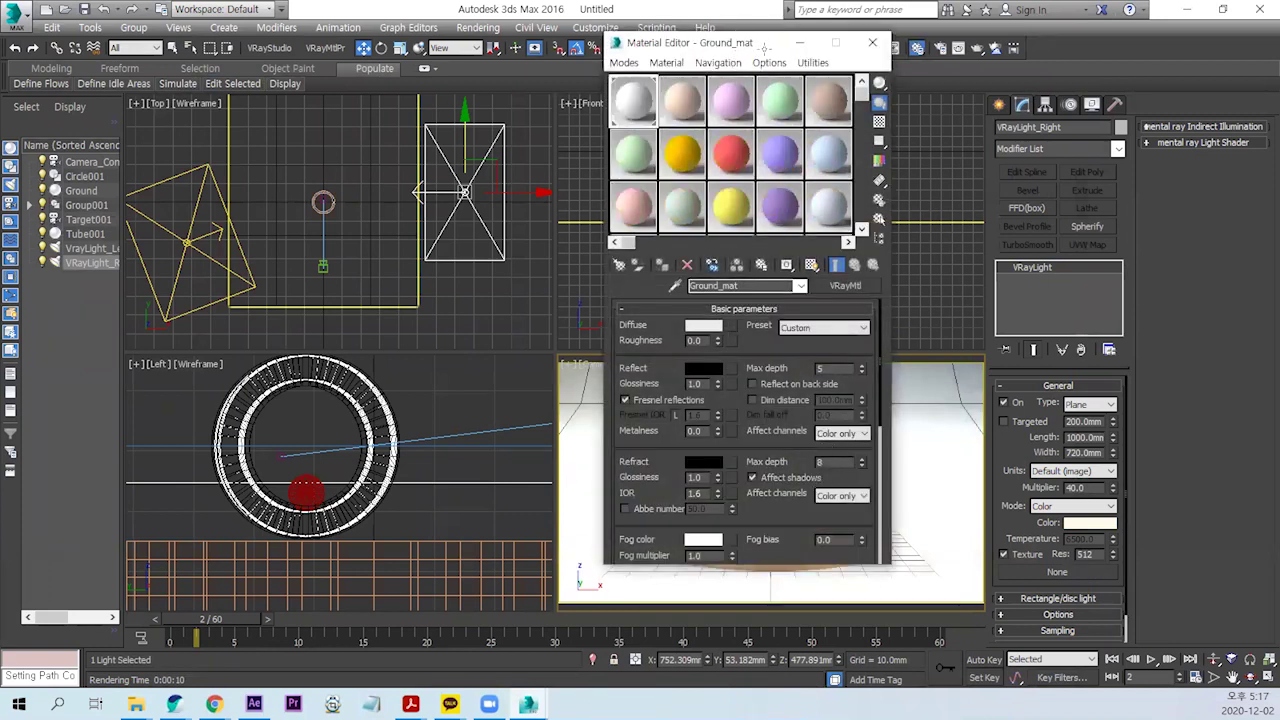
left_click_drag(736, 50, 361, 96)
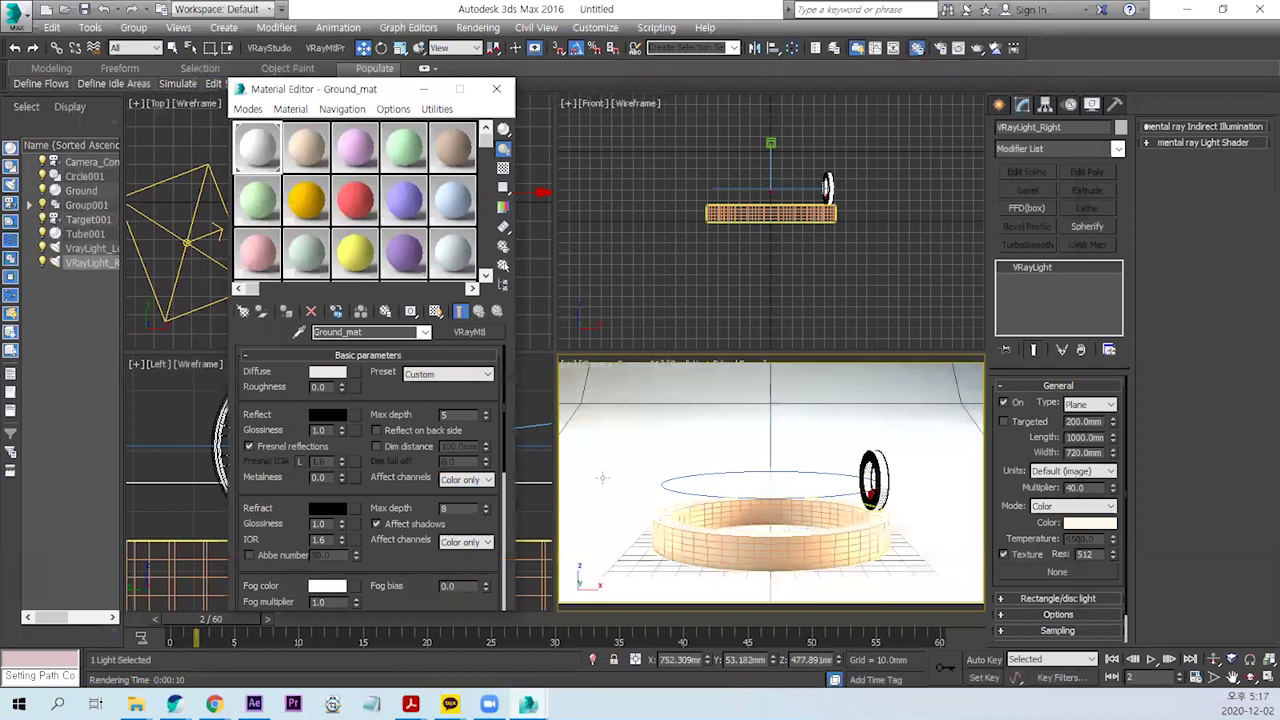
left_click(765, 560)
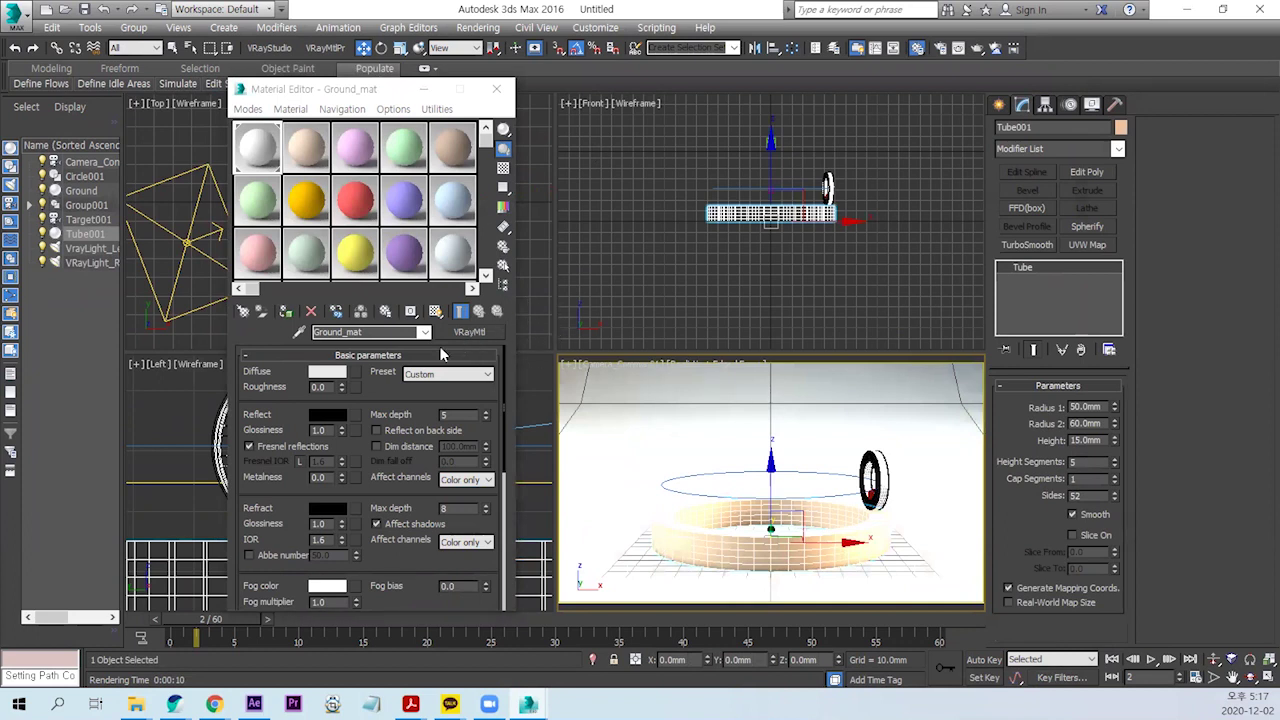
left_click(256, 274)
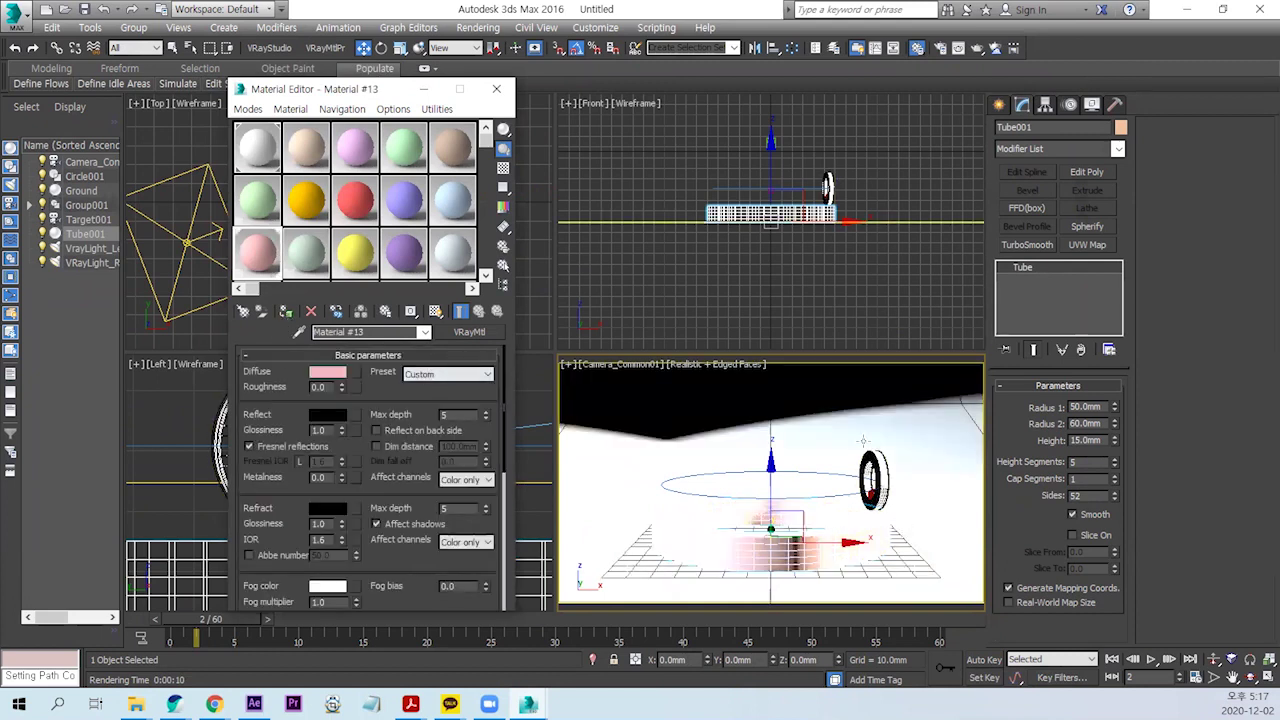
left_click(870, 478)
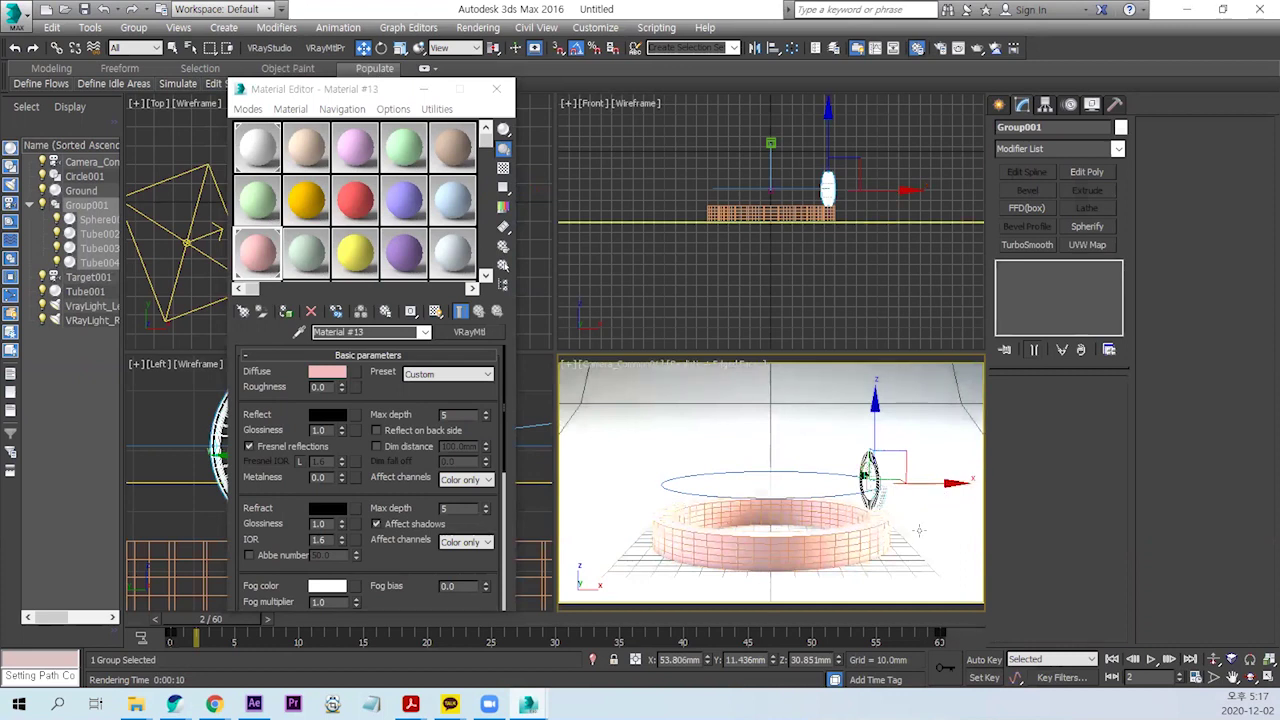
Step: Open Group001, show the Left view in Realistic shading and select the ball
left_click(140, 28)
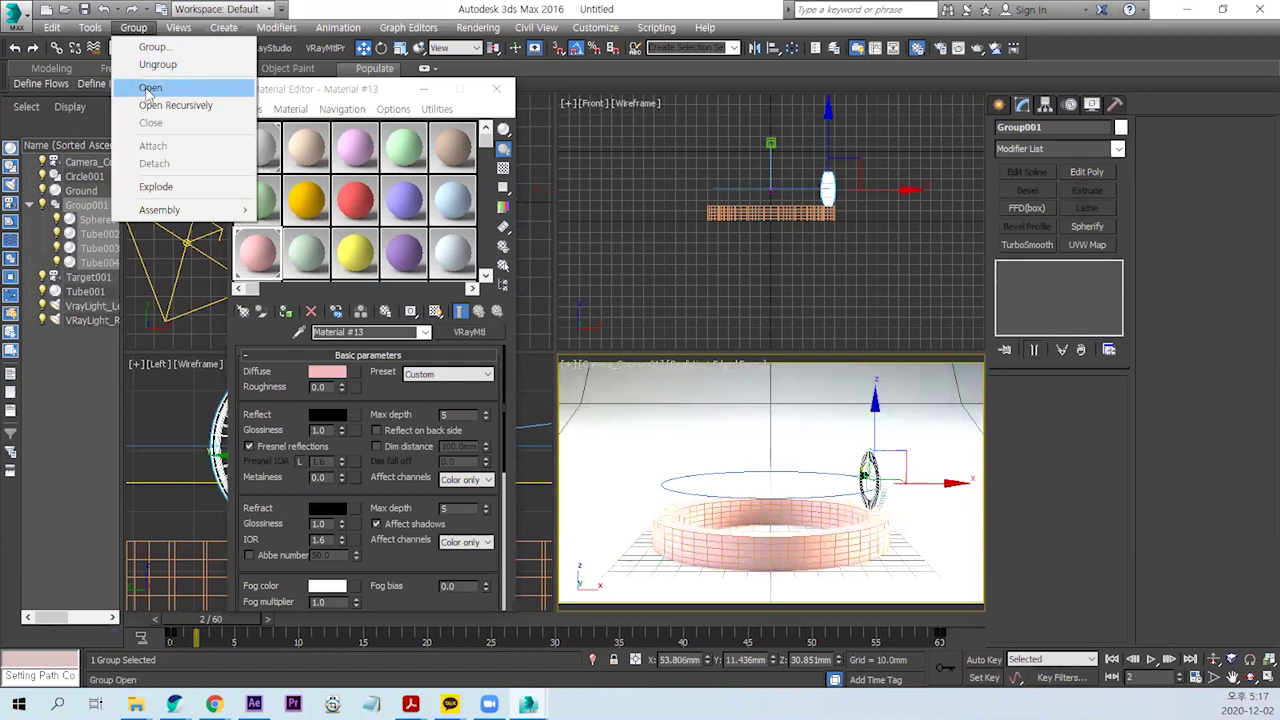
left_click(150, 88)
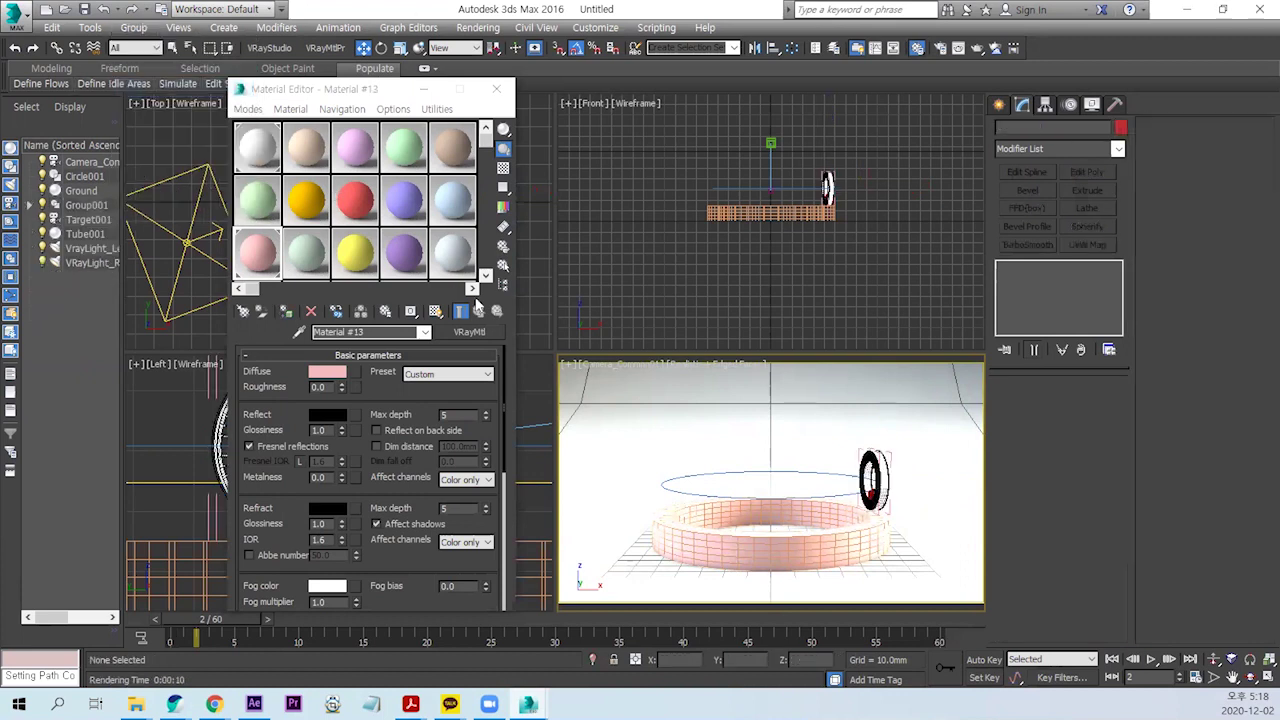
left_click_drag(378, 90, 784, 76)
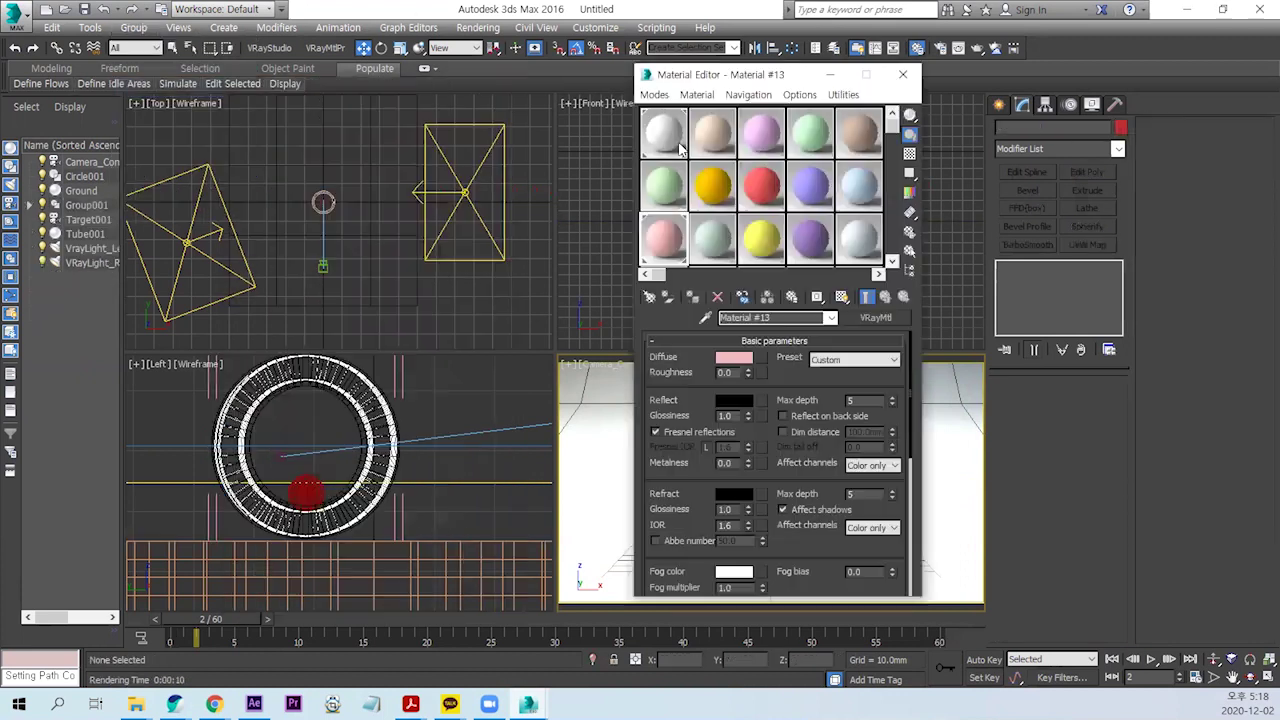
middle_click_drag(371, 466, 370, 528)
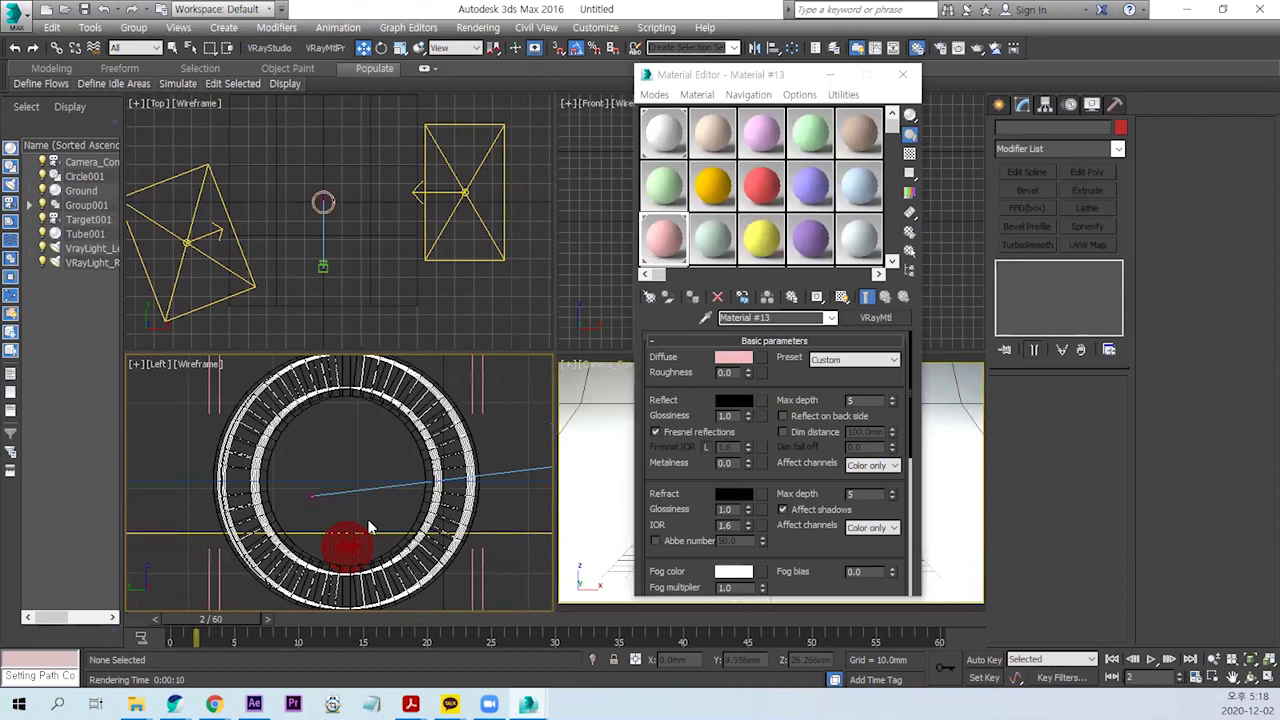
key("F3")
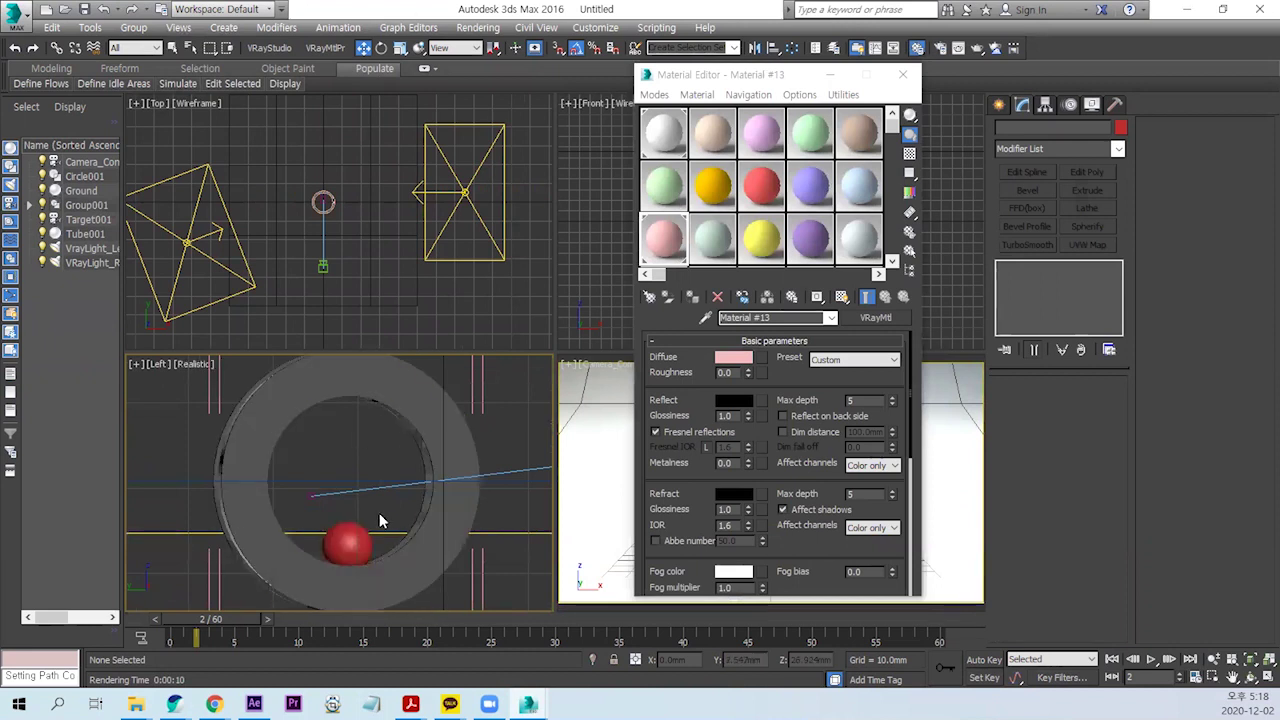
left_click(347, 545)
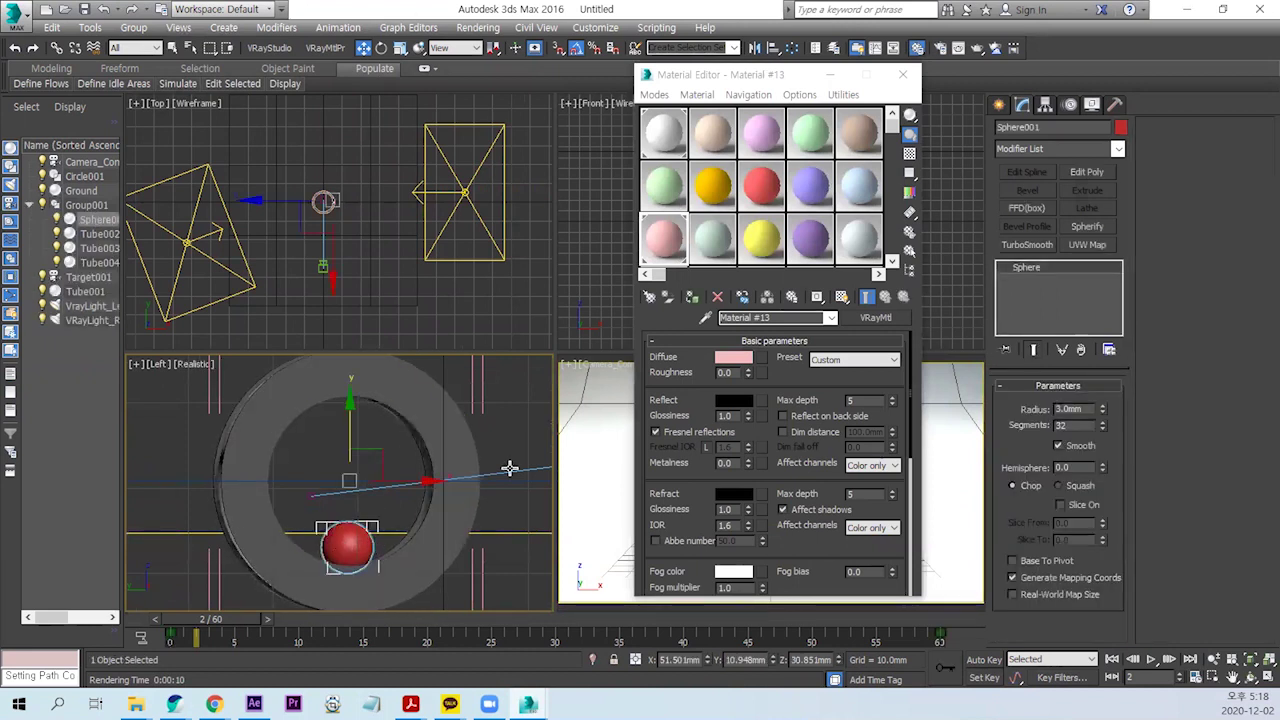
Step: Set Material #9's diffuse to pure red (255,0,0) with a reflection value of 10
left_click(762, 192)
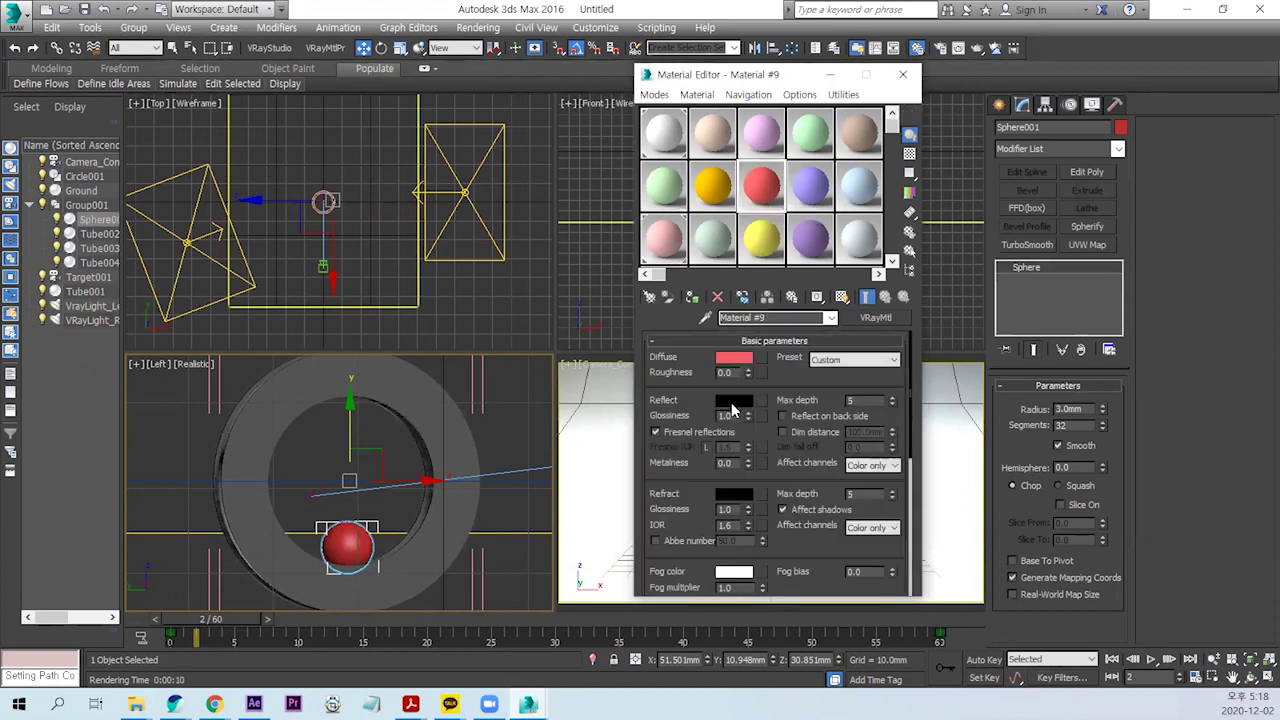
left_click(727, 362)
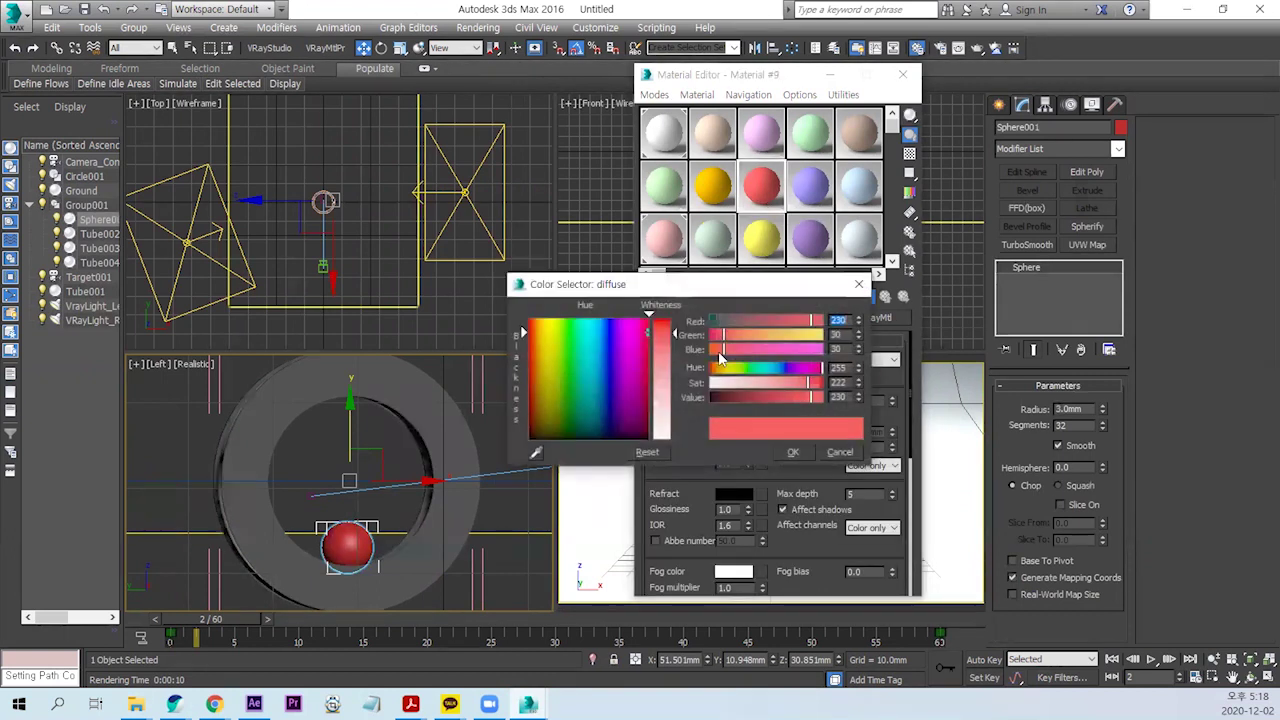
left_click_drag(670, 333, 674, 319)
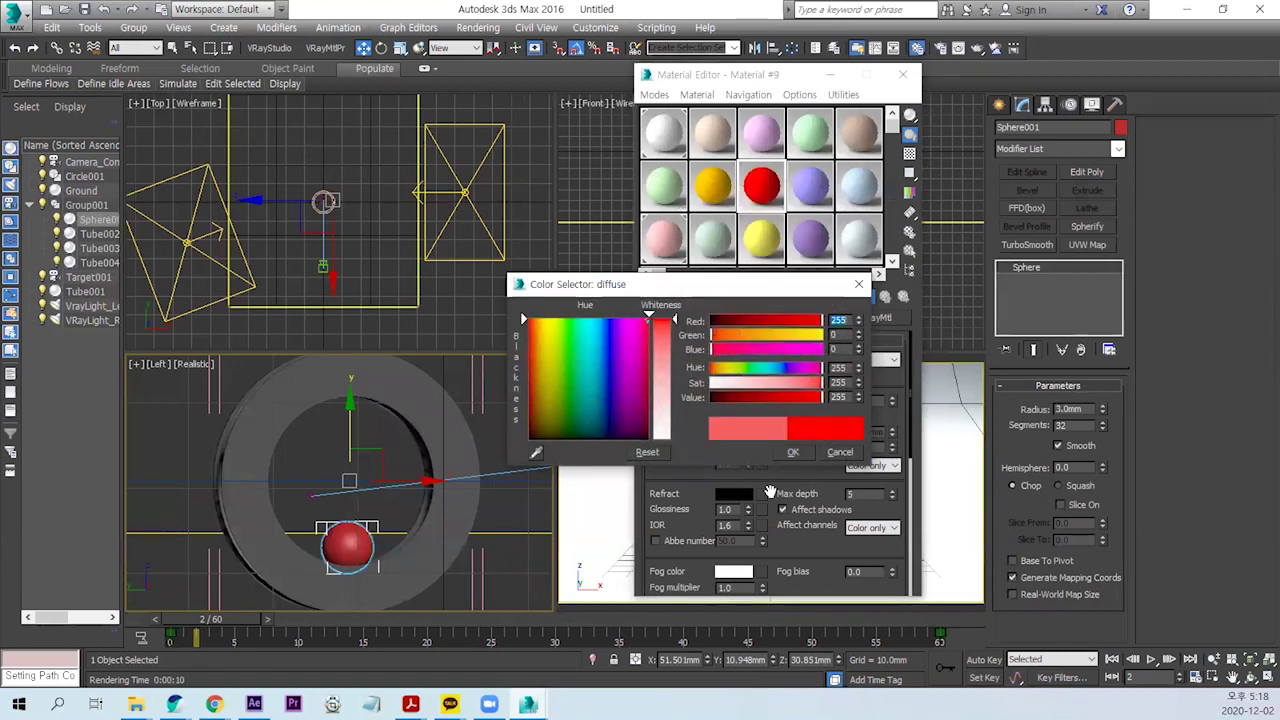
left_click(795, 455)
left_click(745, 404)
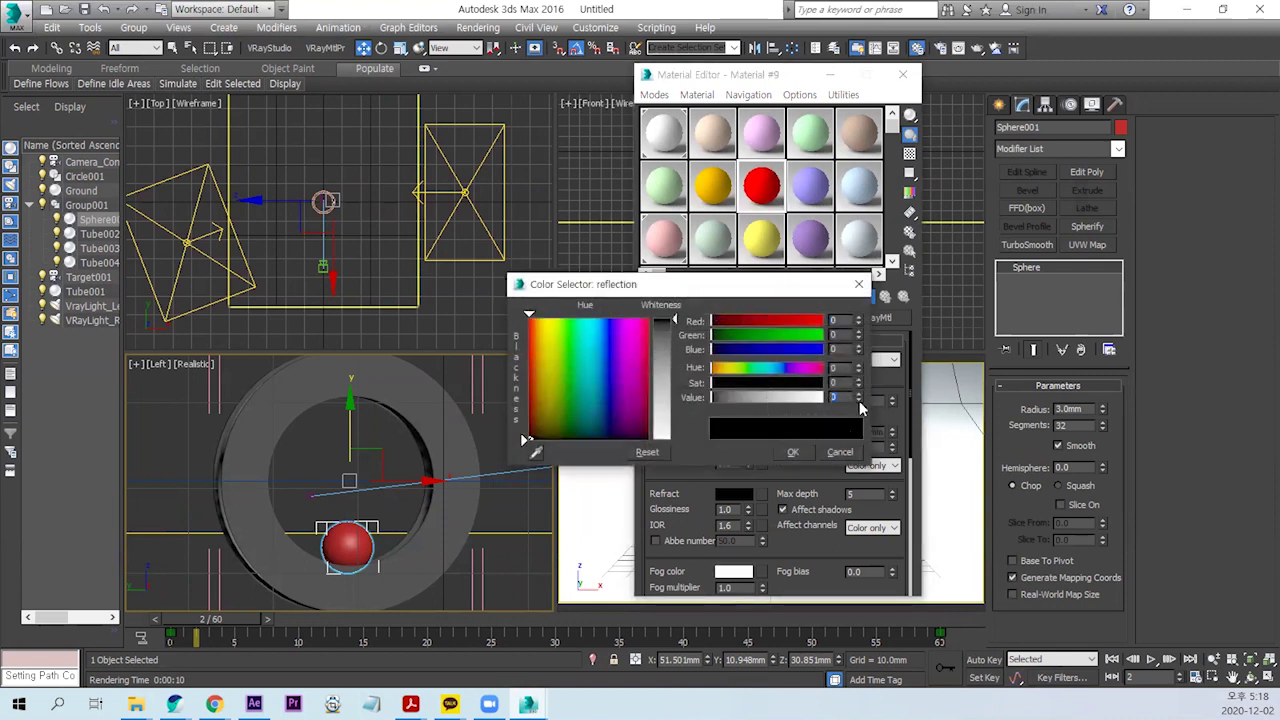
type("10")
left_click(793, 454)
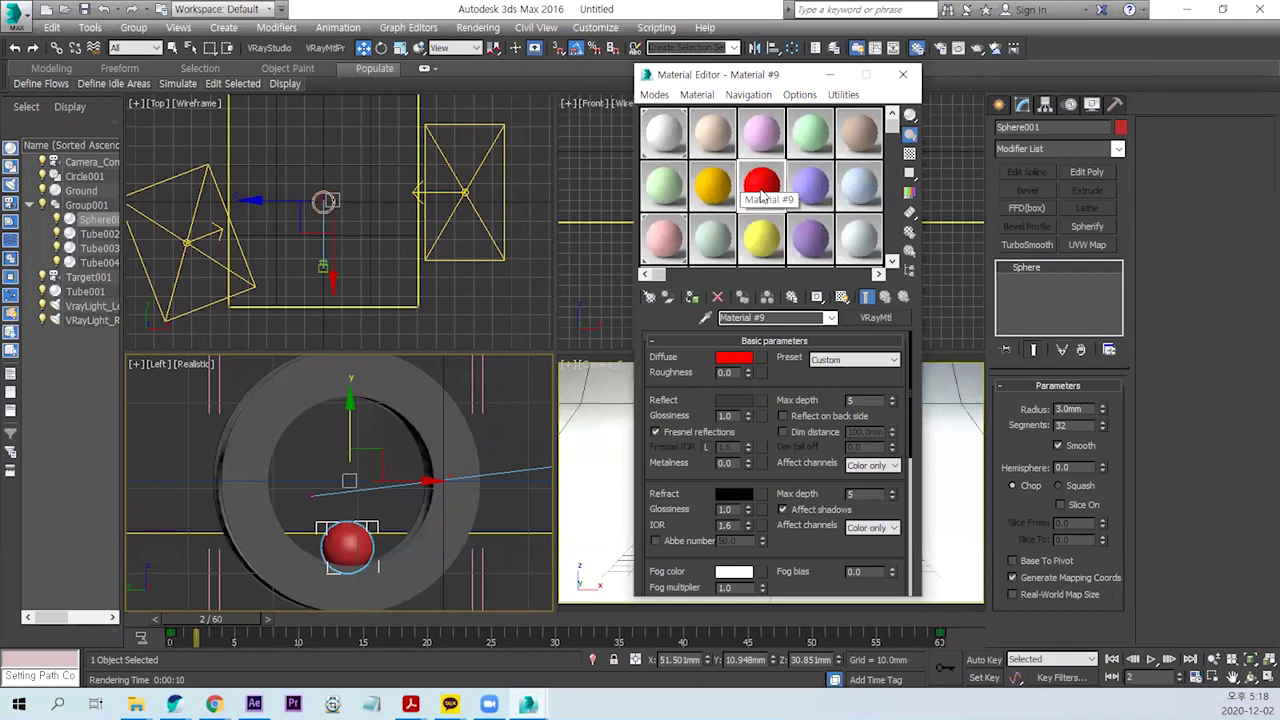
left_click(743, 401)
left_click(804, 459)
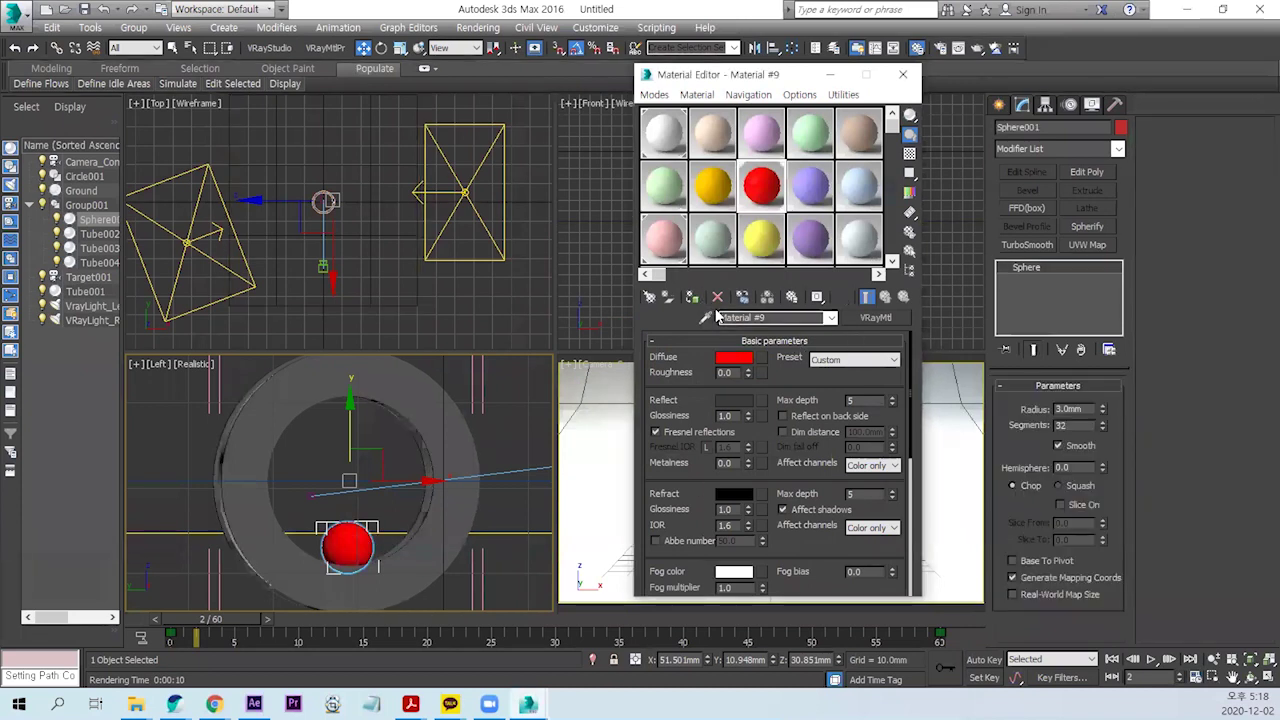
Step: Preview the red material and lower its reflection value to 5
double_click(760, 186)
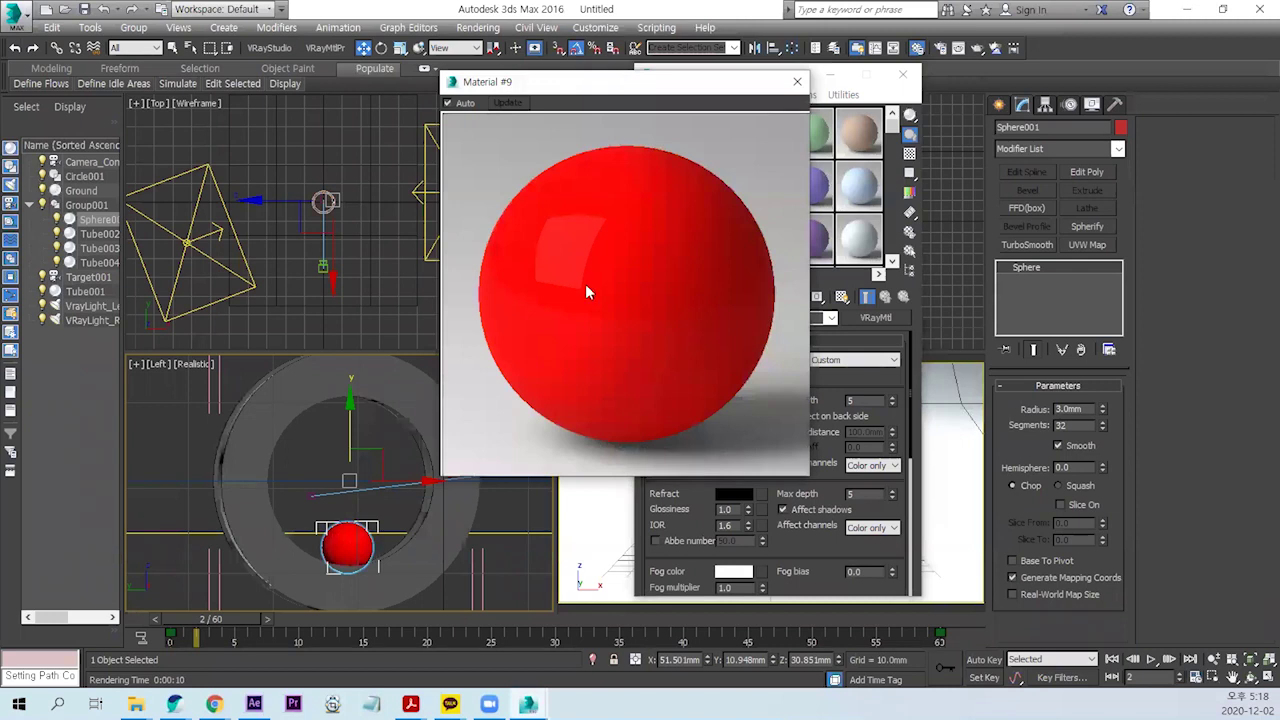
left_click(797, 81)
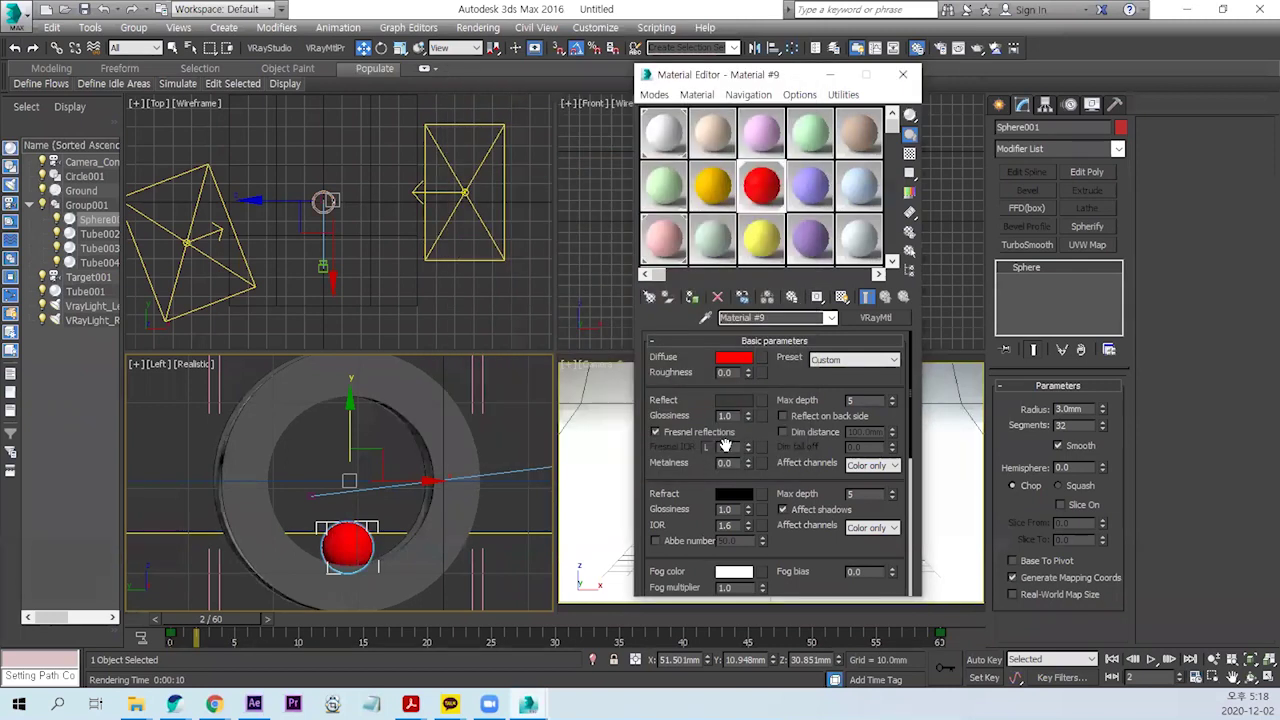
left_click(736, 402)
left_click(797, 401)
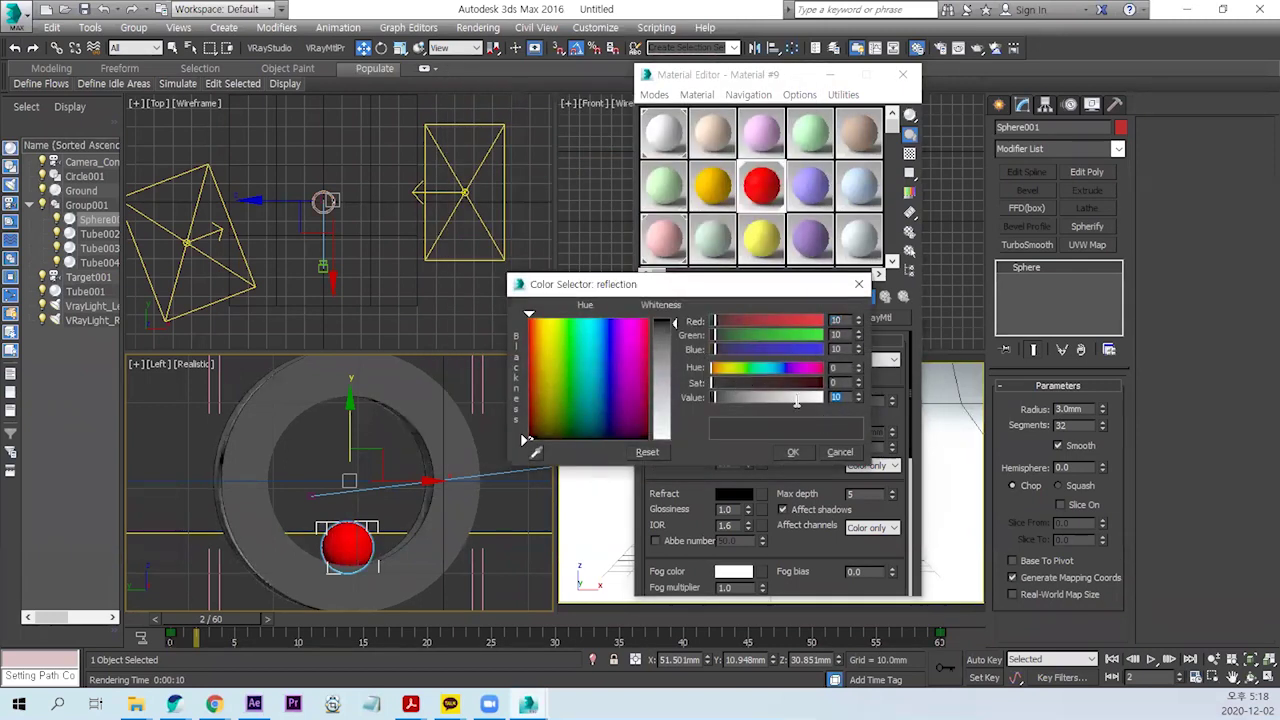
type("5")
left_click(803, 455)
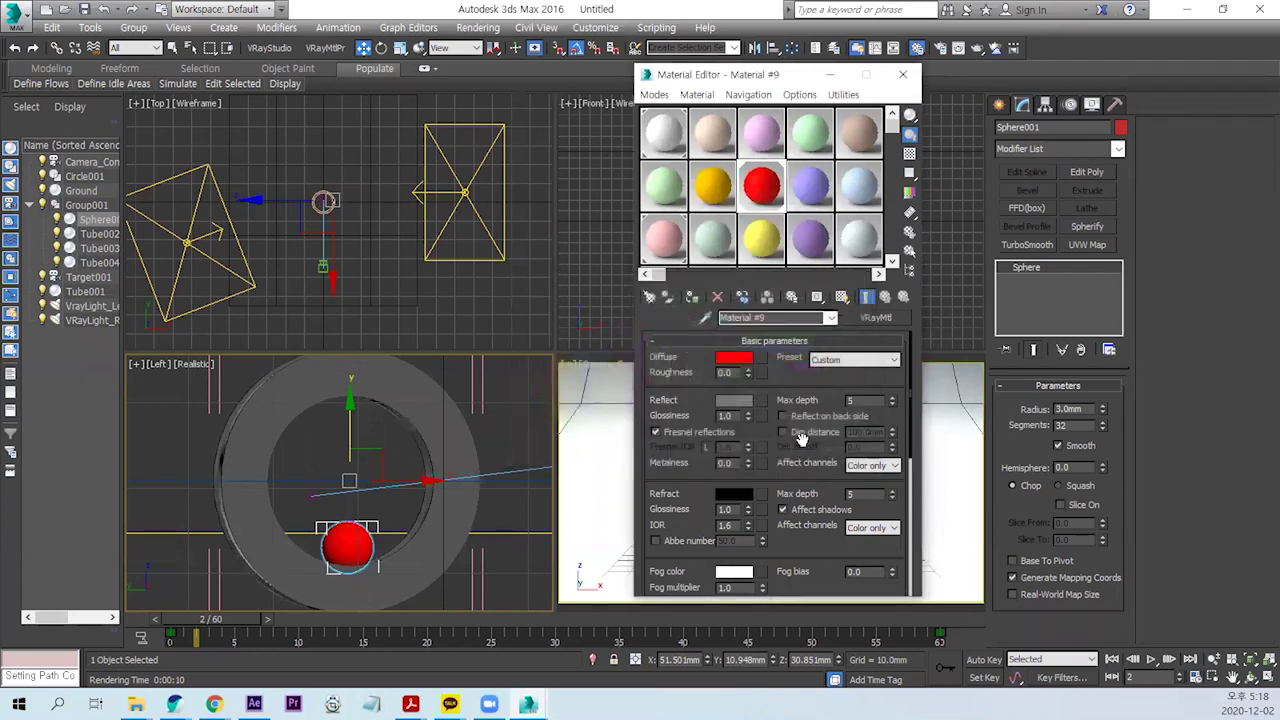
double_click(764, 187)
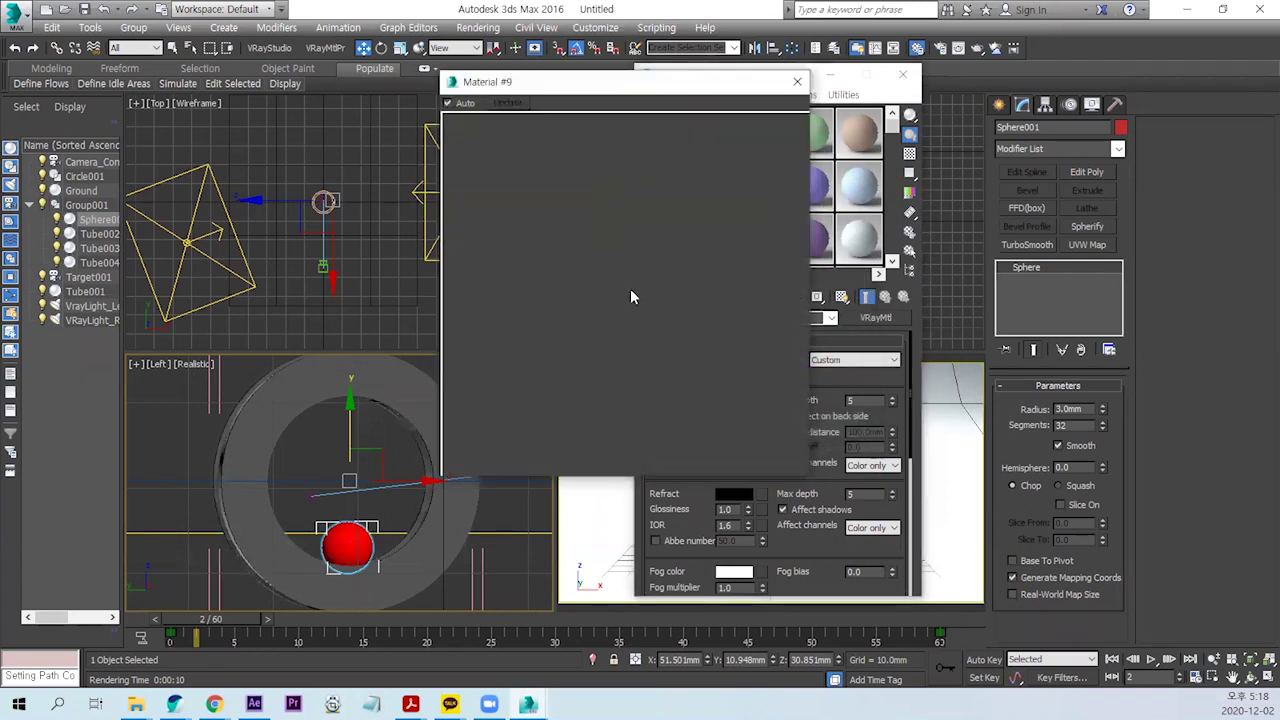
left_click(797, 81)
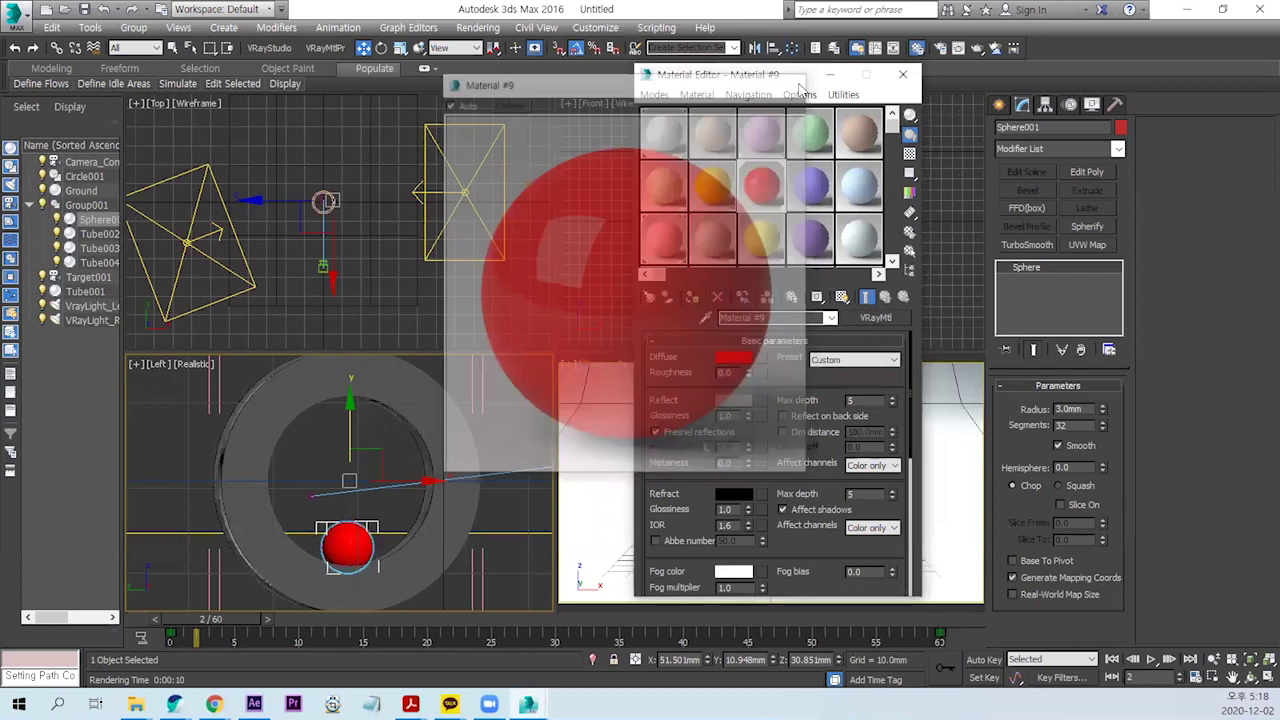
Step: Change Material #2's diffuse colour to white
left_click(730, 138)
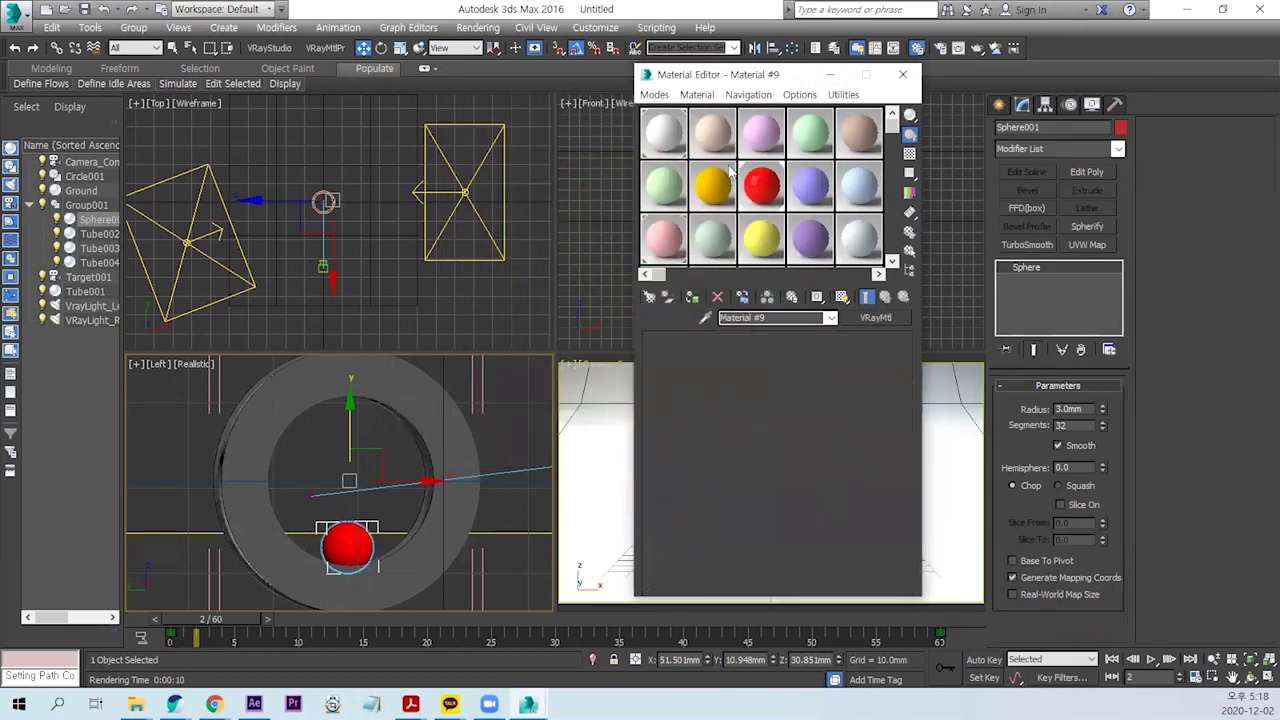
left_click(730, 367)
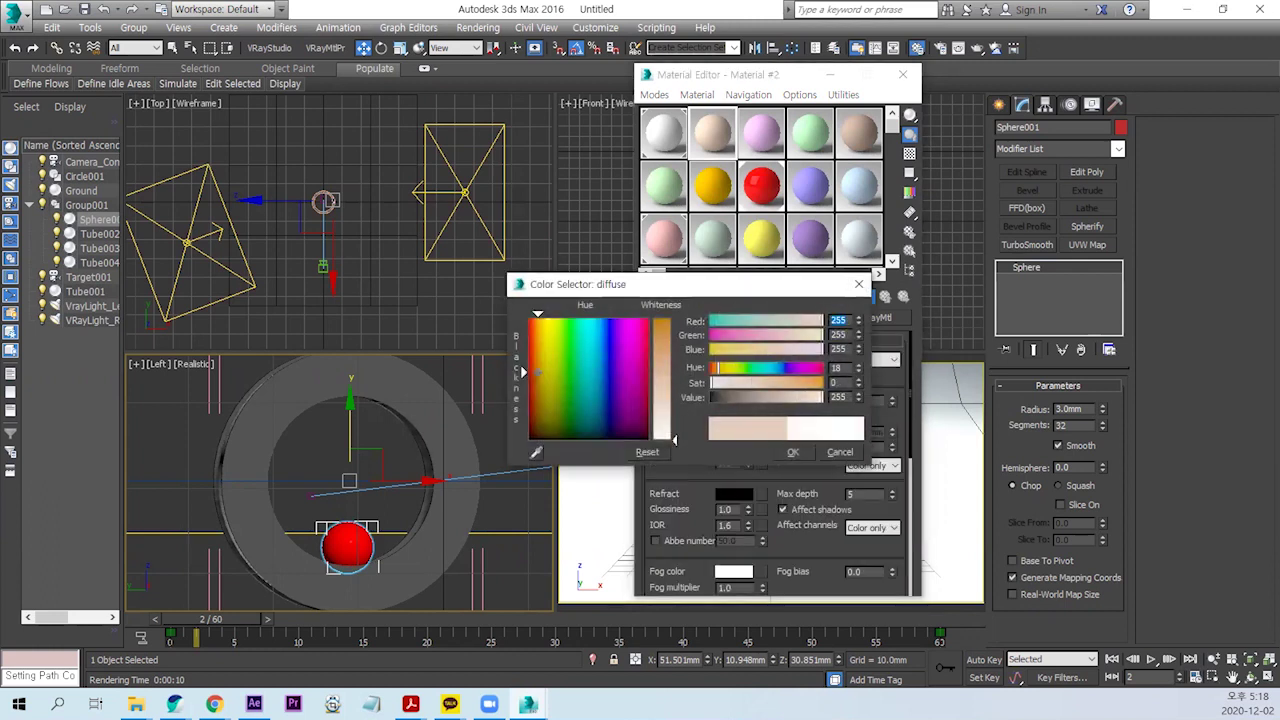
left_click(662, 320)
left_click(793, 452)
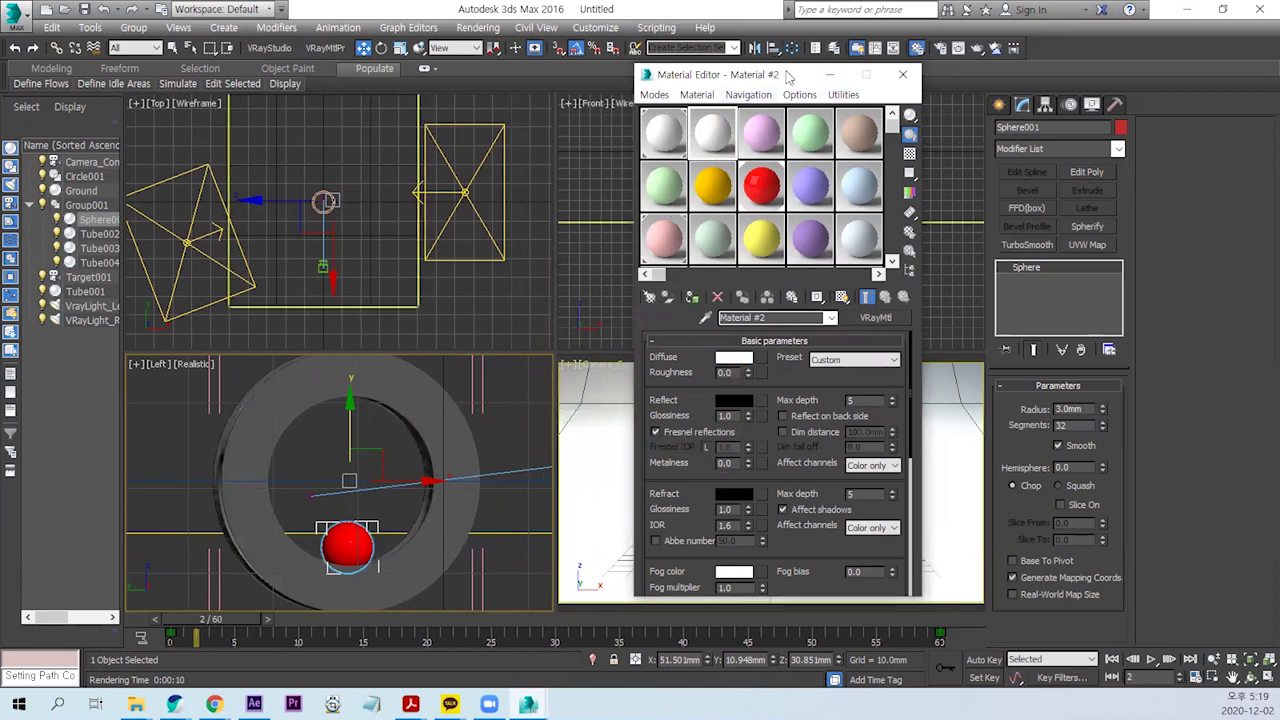
Step: Apply the white Material #2 to the wheel's outer tube and pick the pink Material #3
left_click_drag(772, 78, 246, 112)
scroll(748, 250, "up", 5)
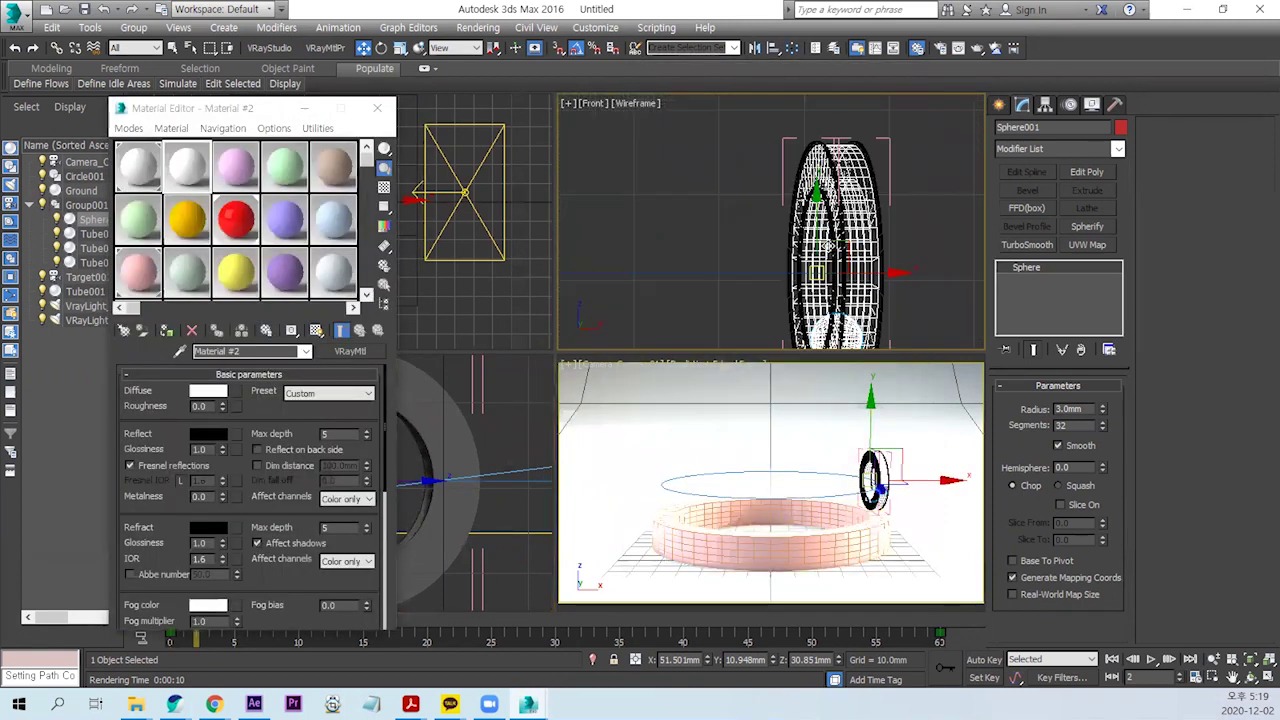
scroll(748, 250, "up", 3)
left_click(724, 238)
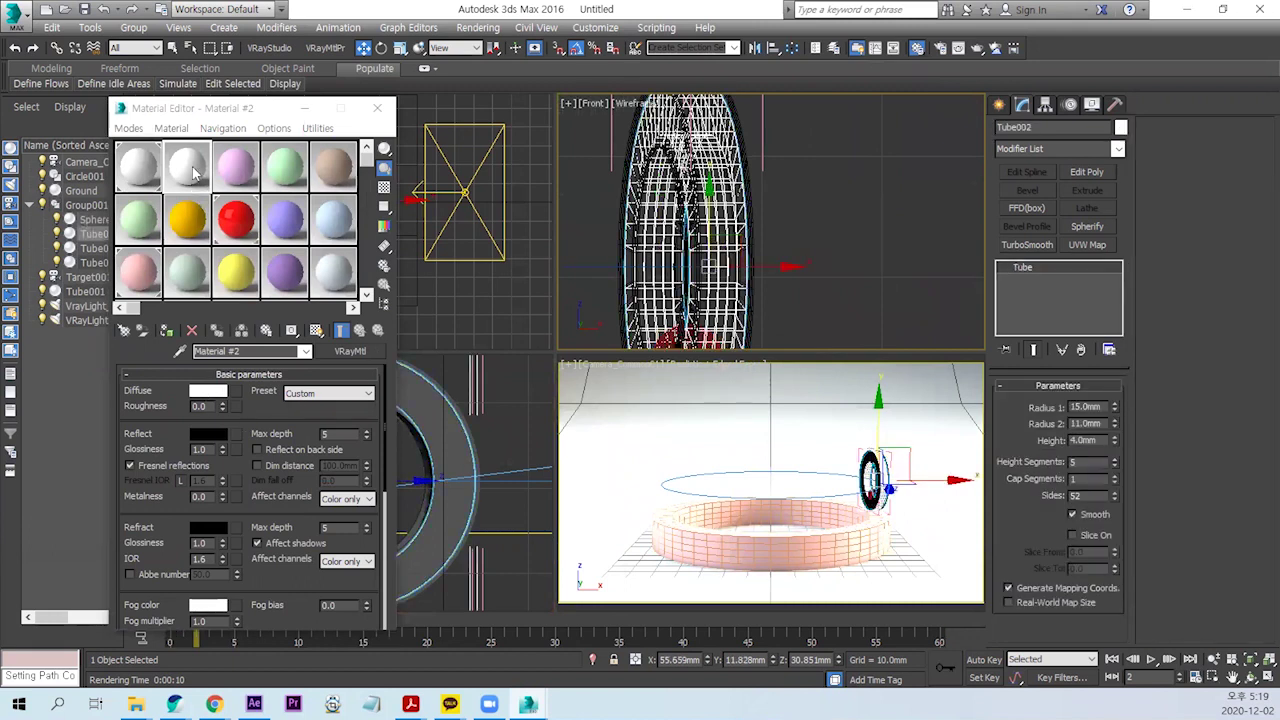
left_click_drag(193, 172, 780, 256)
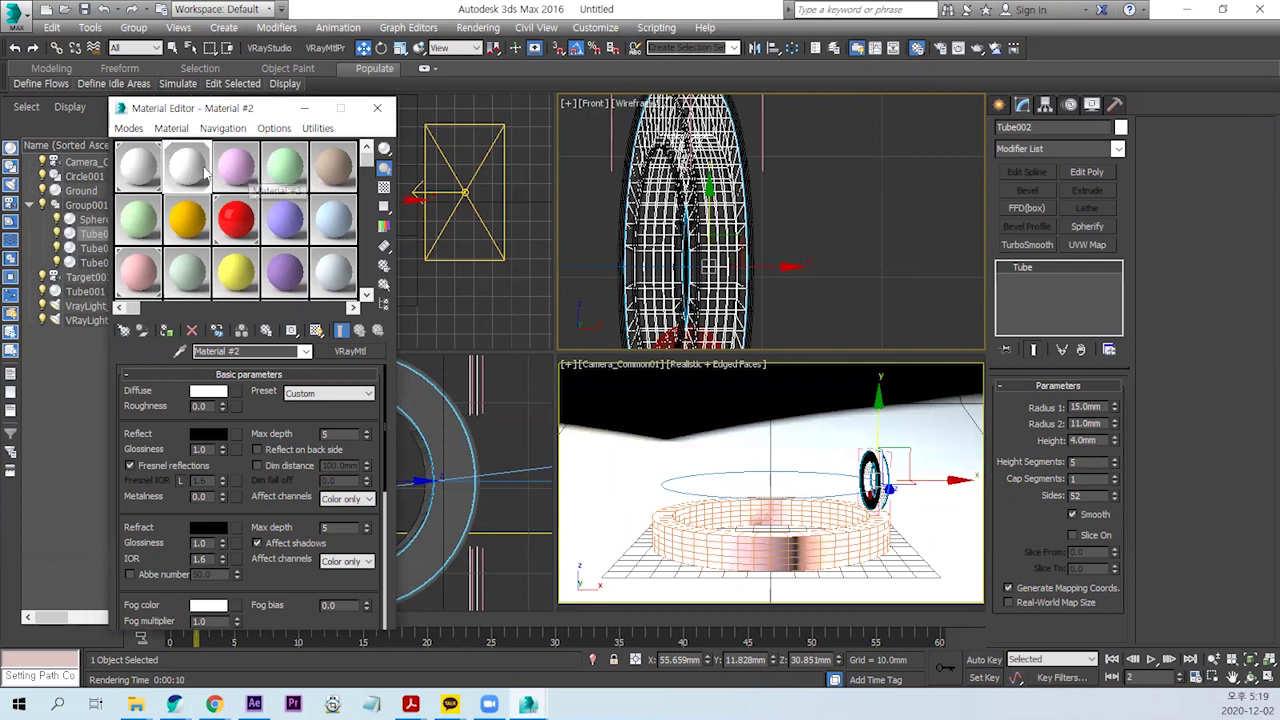
left_click(236, 166)
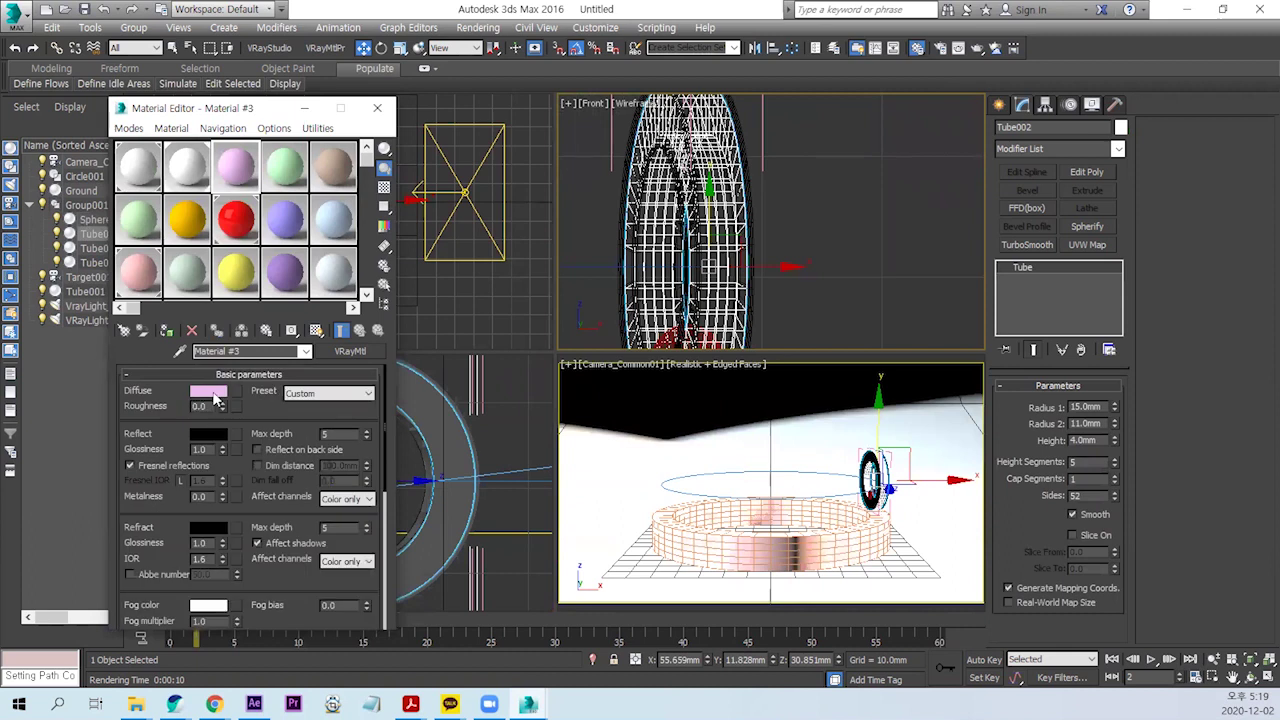
Step: Set Material #3's diffuse colour to black (Value 0)
left_click(206, 392)
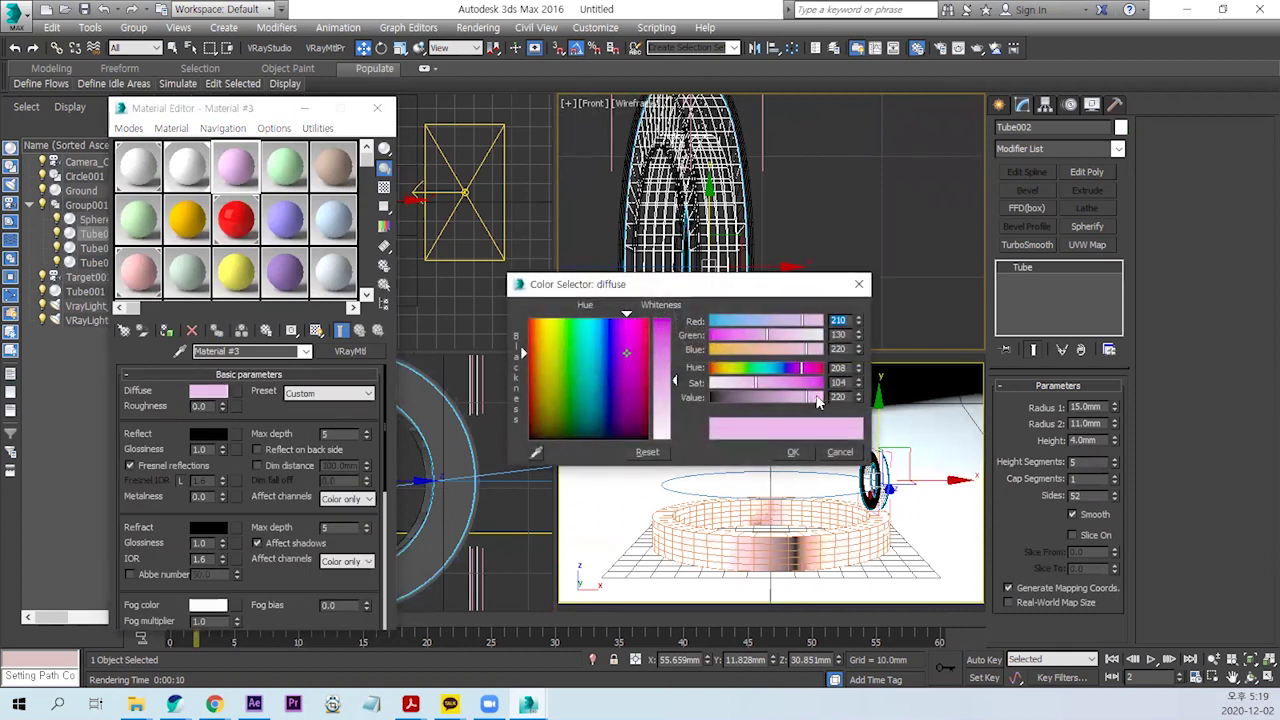
left_click_drag(818, 400, 636, 397)
left_click(793, 452)
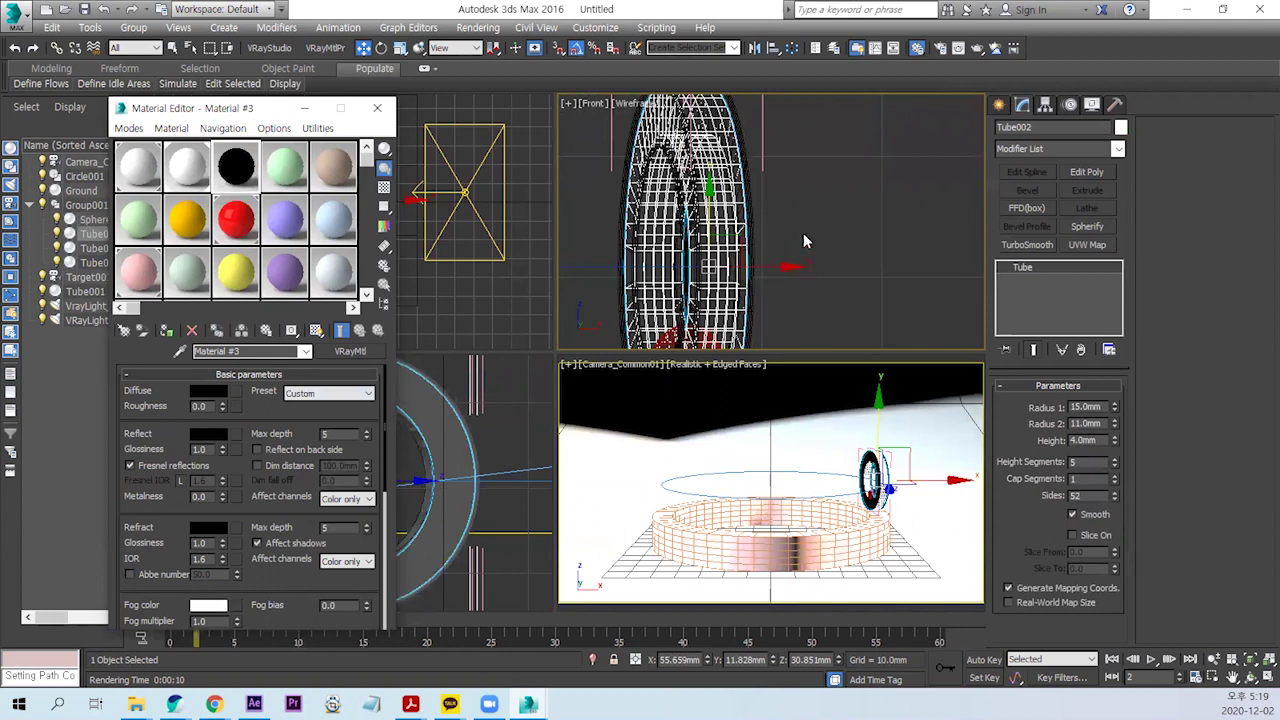
Step: Assign the black material to the thin rings Tube003 and Tube004
left_click_drag(235, 108, 813, 170)
scroll(351, 226, "up", 2)
scroll(340, 230, "up", 8)
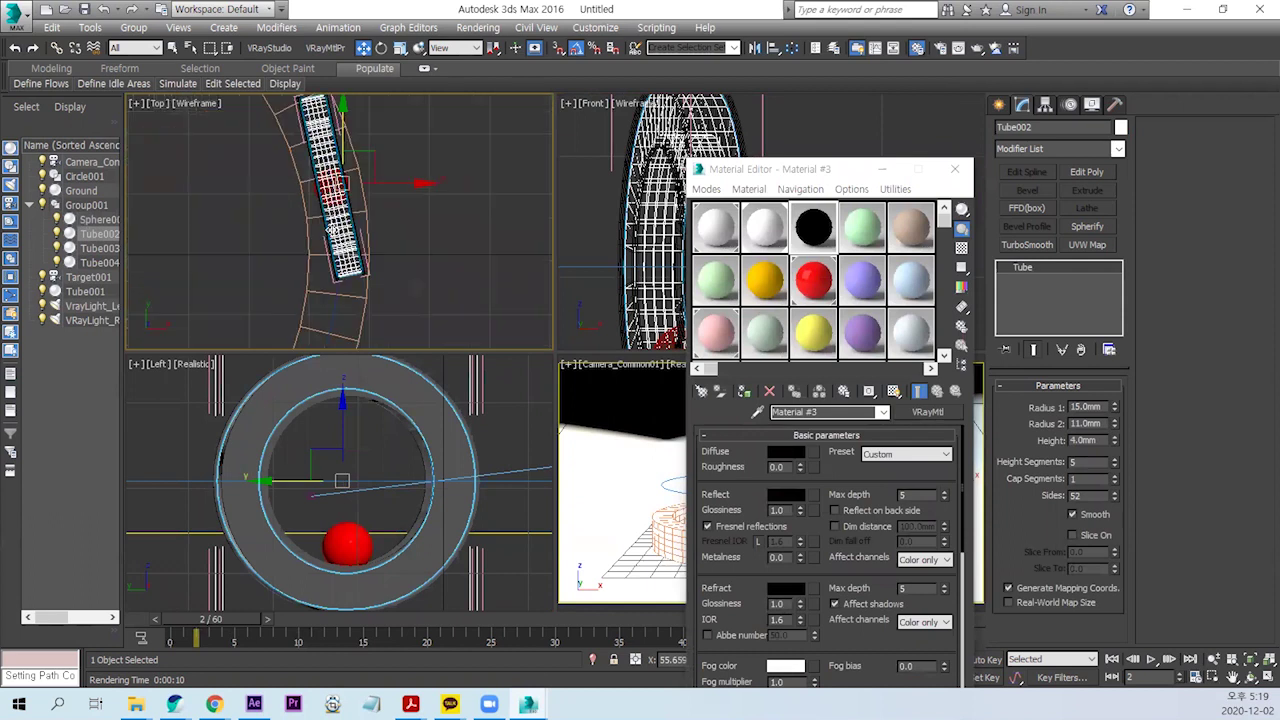
scroll(323, 240, "down", 1)
left_click(367, 247)
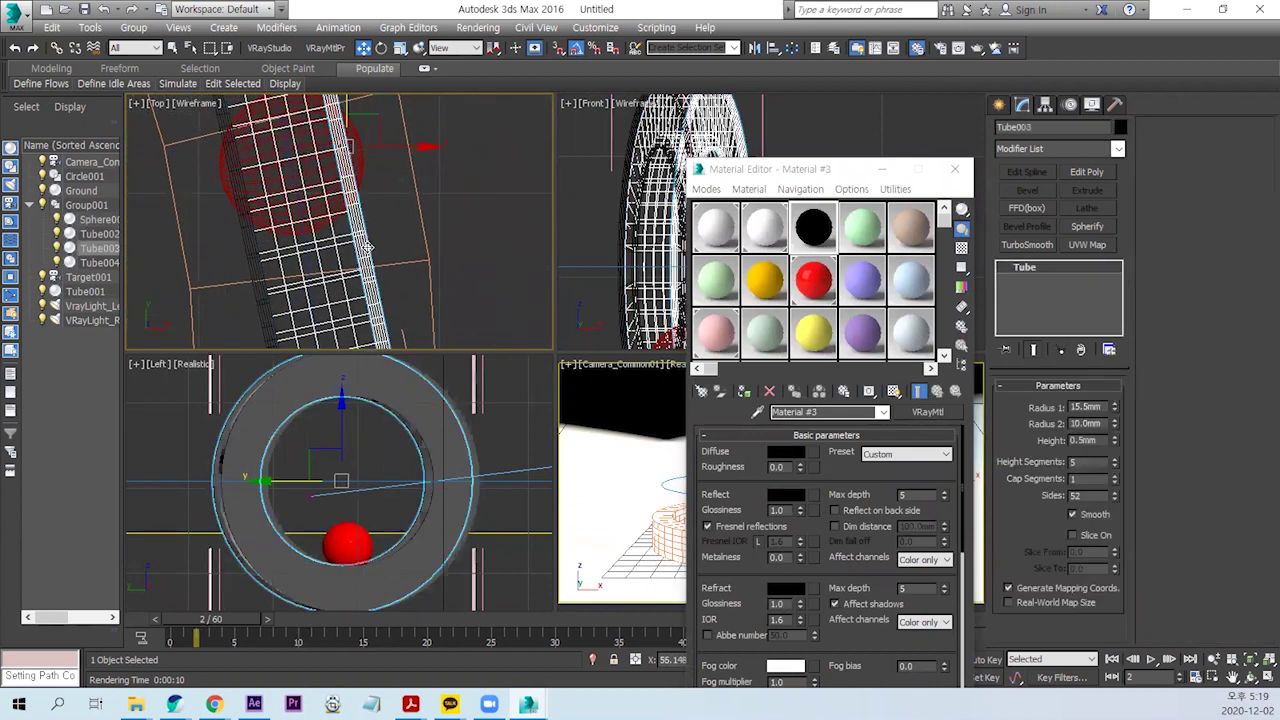
left_click_drag(388, 410, 266, 326)
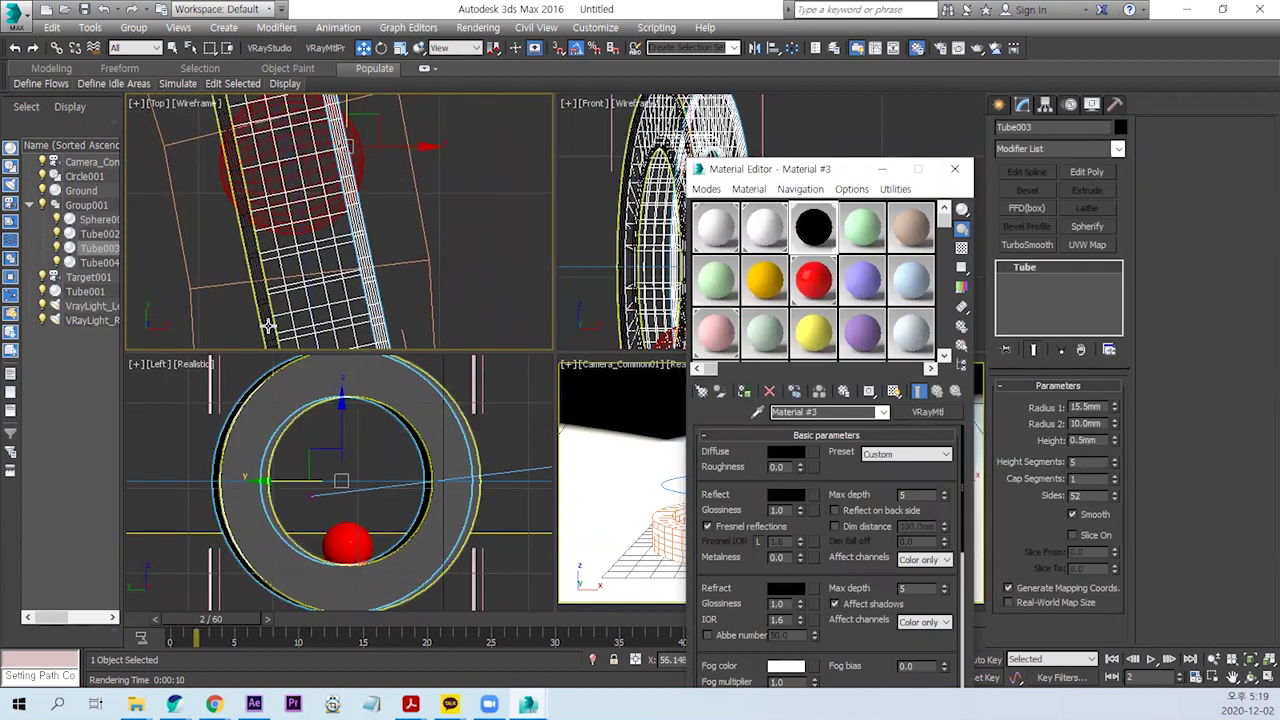
left_click(745, 393)
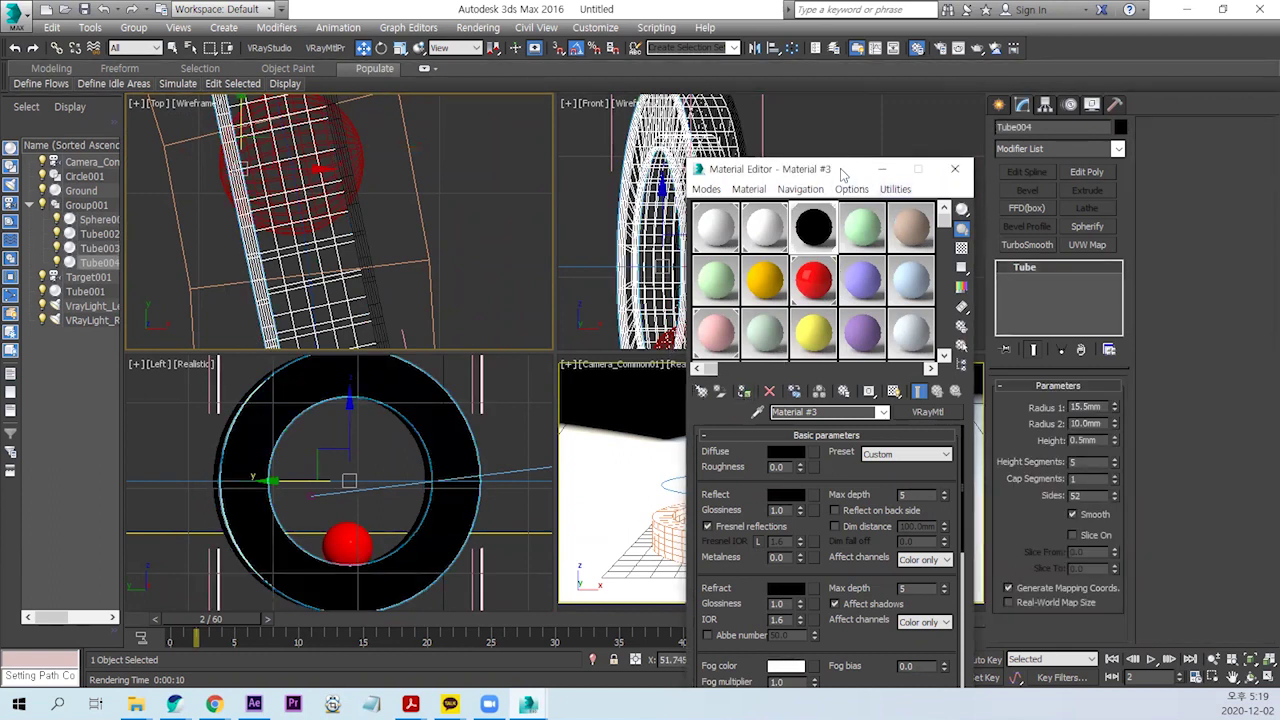
left_click_drag(843, 175, 330, 98)
Step: Render the camera view with Shift+Q, close the frame buffer and return to frame 0
key("m")
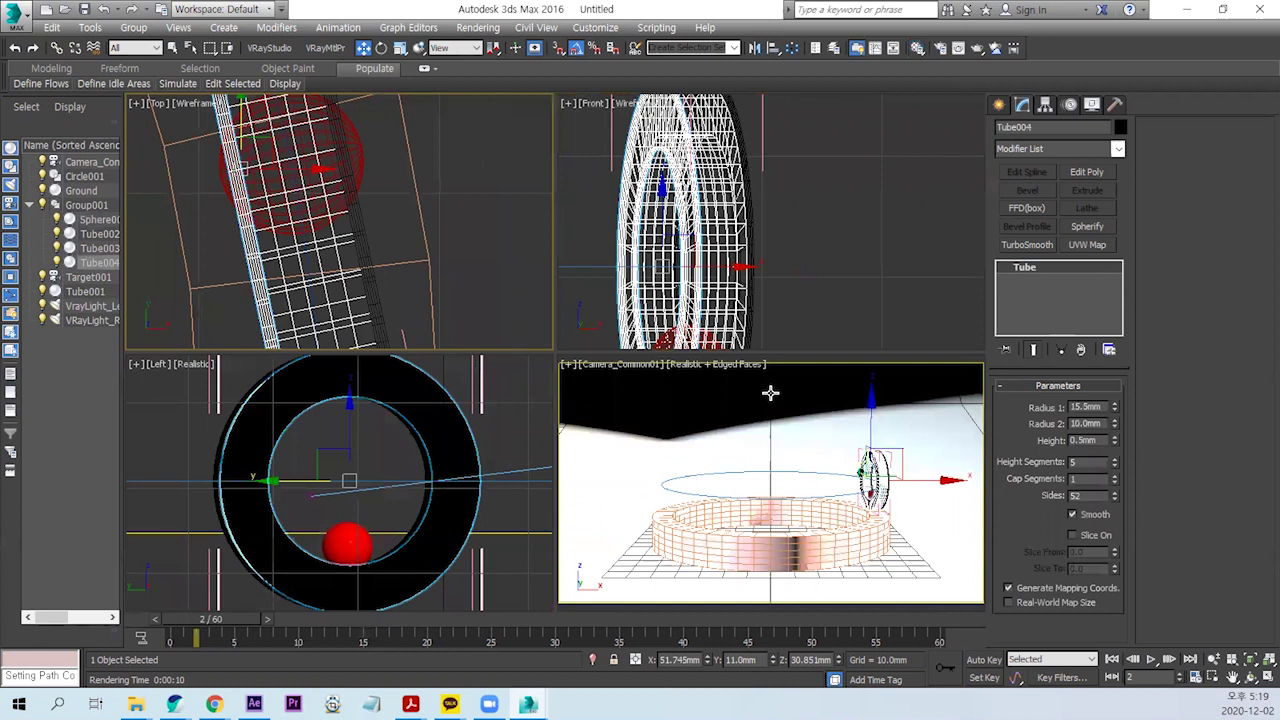
right_click(705, 428)
key("shift+q")
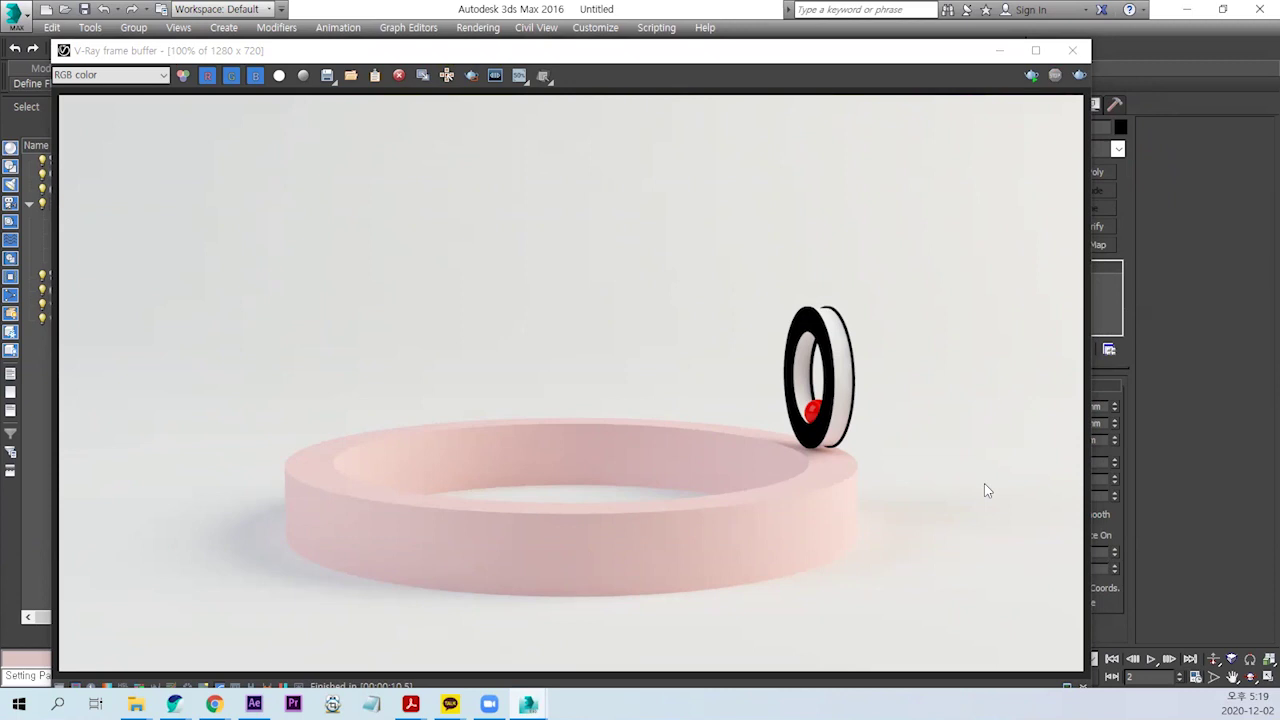
left_click(1072, 50)
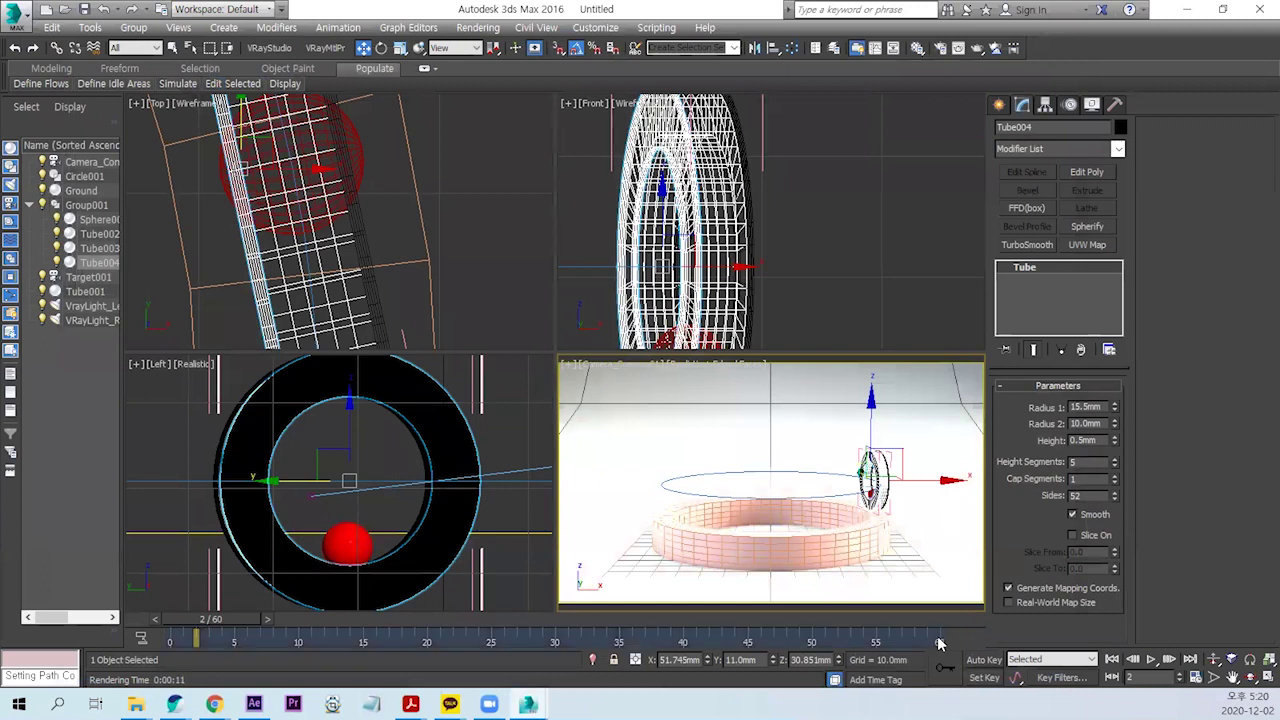
left_click_drag(232, 628, 202, 628)
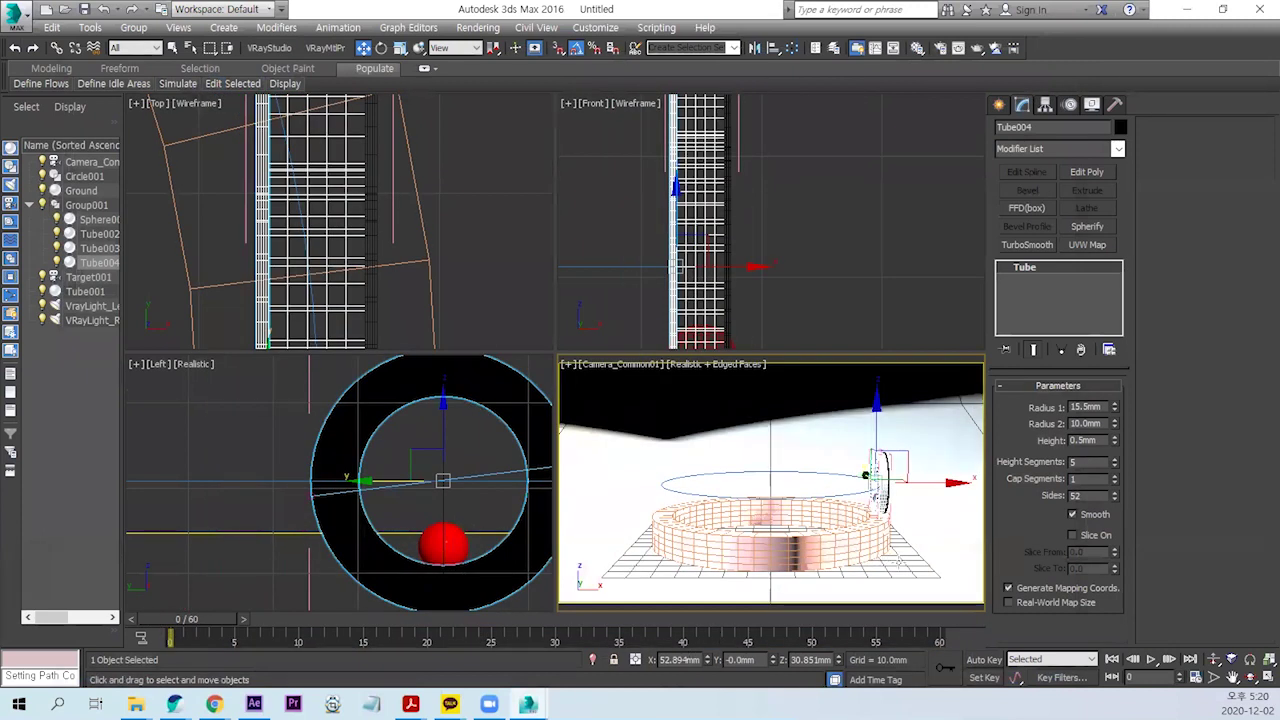
Step: Set the animation end time to 59 in Time Configuration, then bring up Render Setup
left_click(1198, 677)
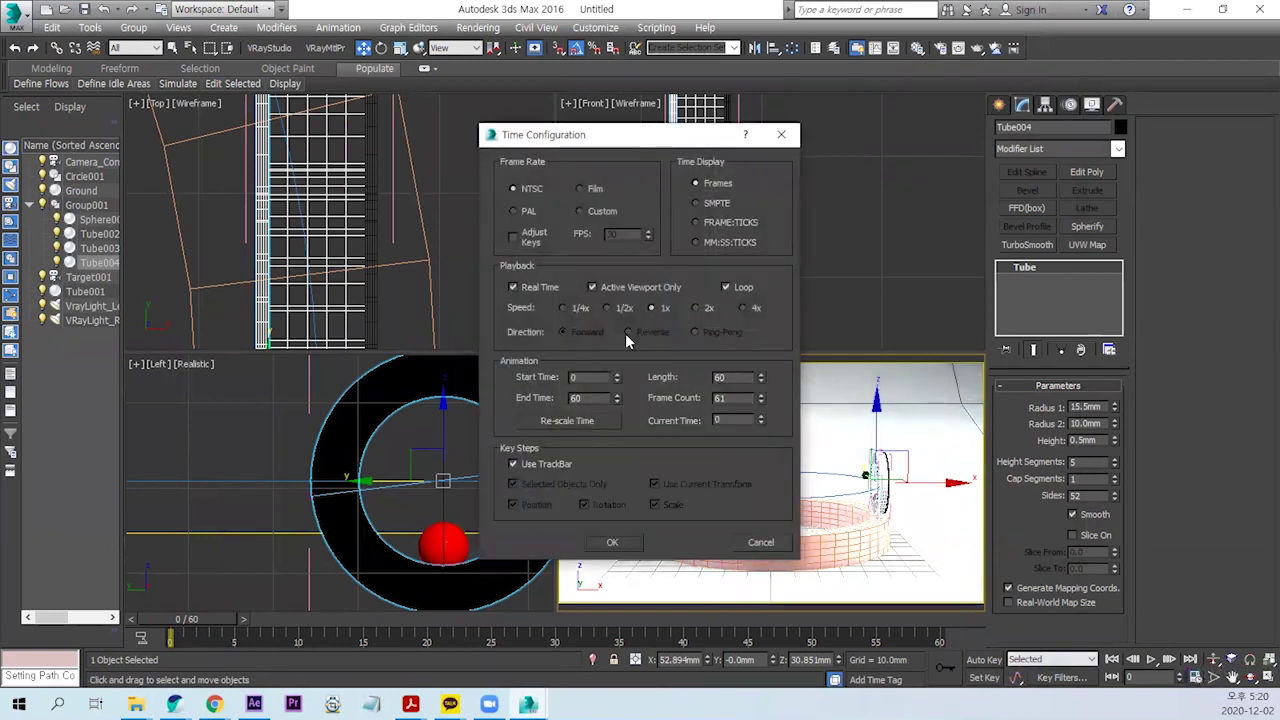
type("59")
left_click(612, 542)
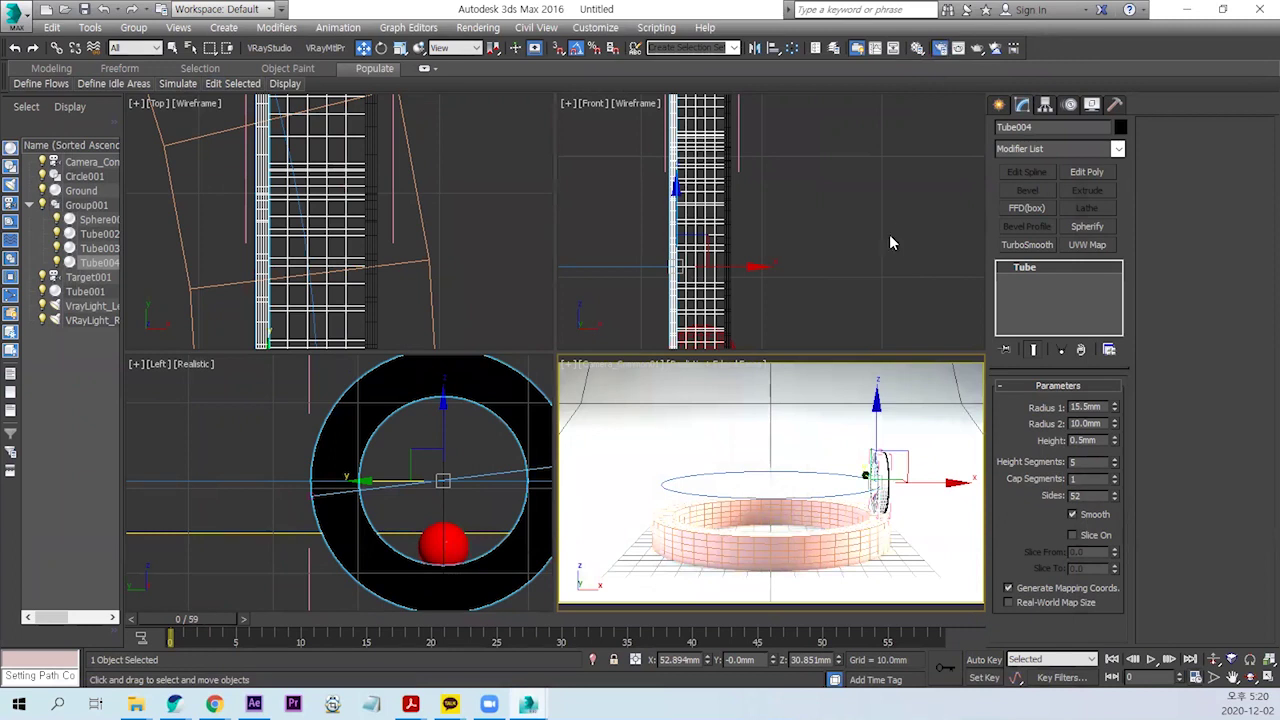
key("F10")
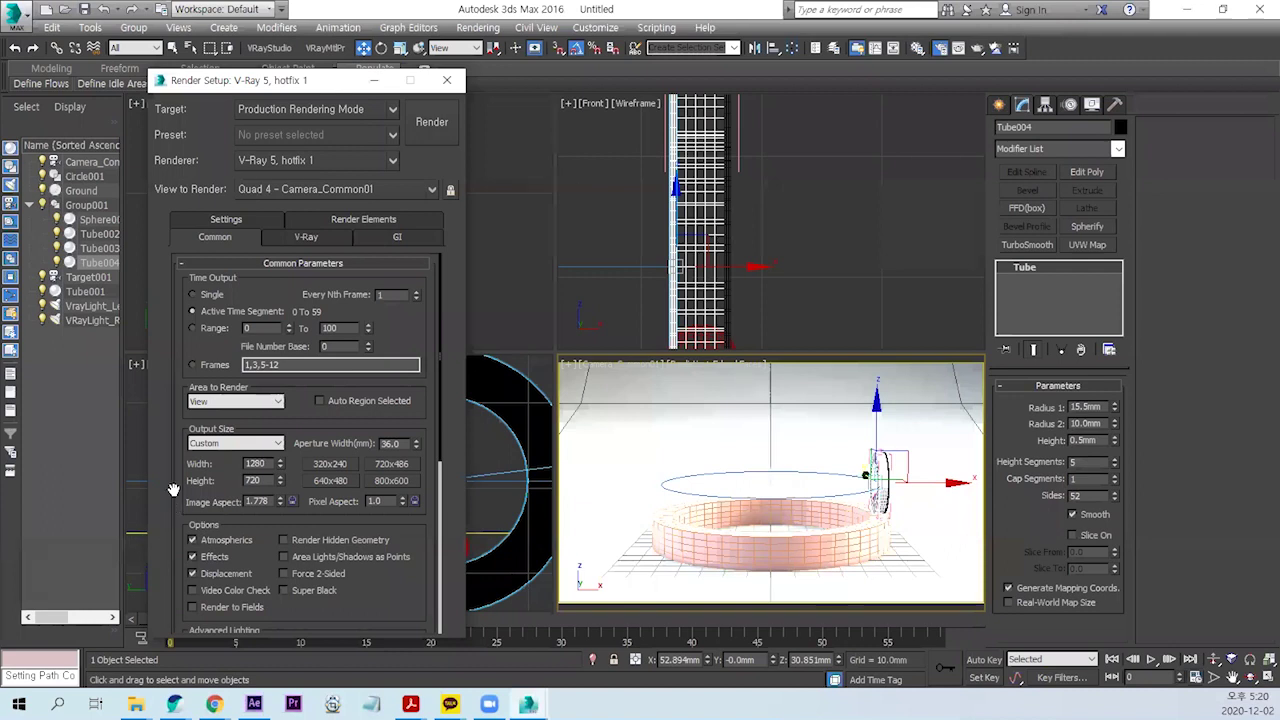
Step: Scroll Render Setup's Common tab to Render Output and open the Files... browser for saving frames
left_click_drag(172, 508, 207, 228)
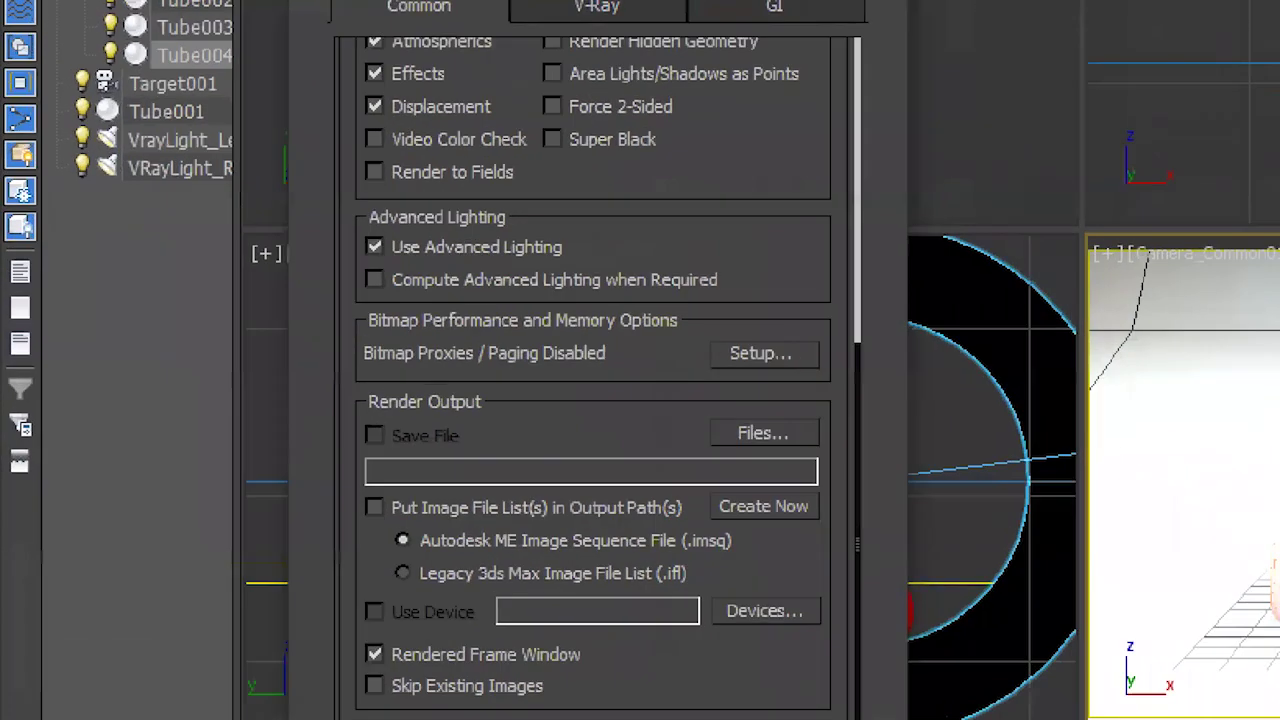
mouse_move(528, 421)
left_mouse_down()
mouse_move(644, 358)
mouse_move(520, 392)
left_mouse_up()
left_click_drag(370, 418, 536, 412)
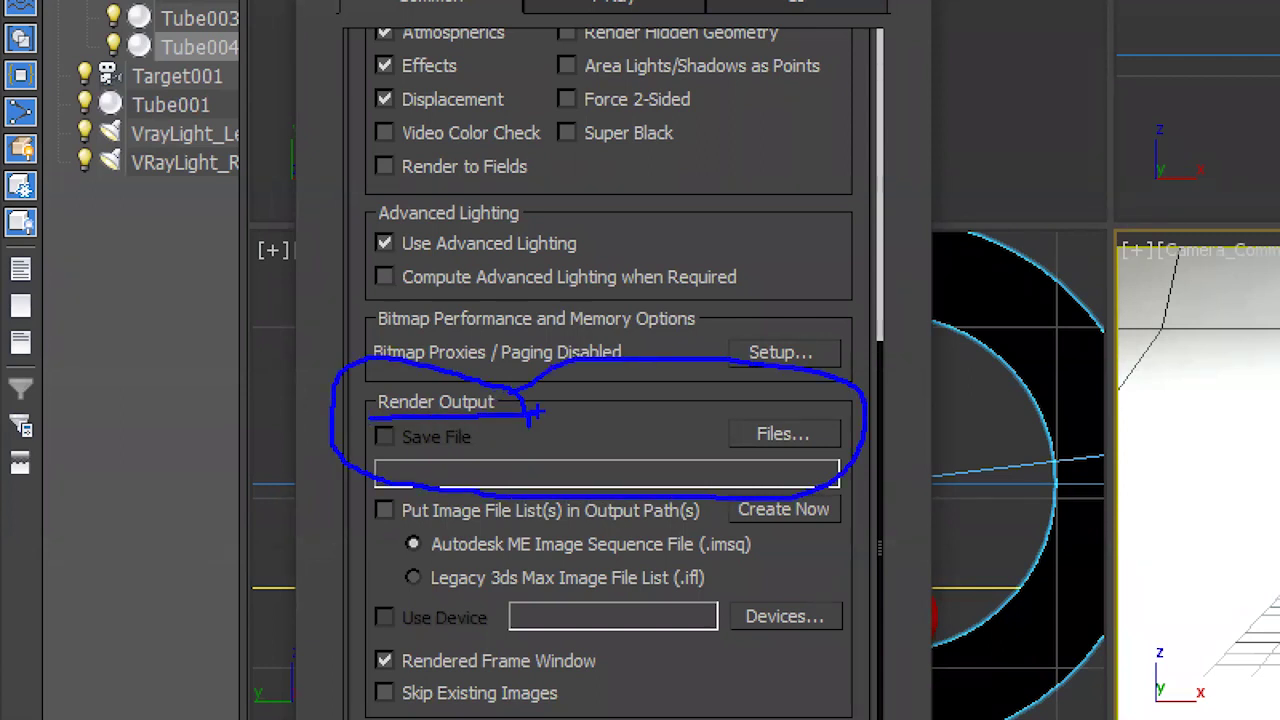
mouse_move(855, 433)
left_mouse_down()
mouse_move(775, 452)
mouse_move(820, 445)
left_mouse_up()
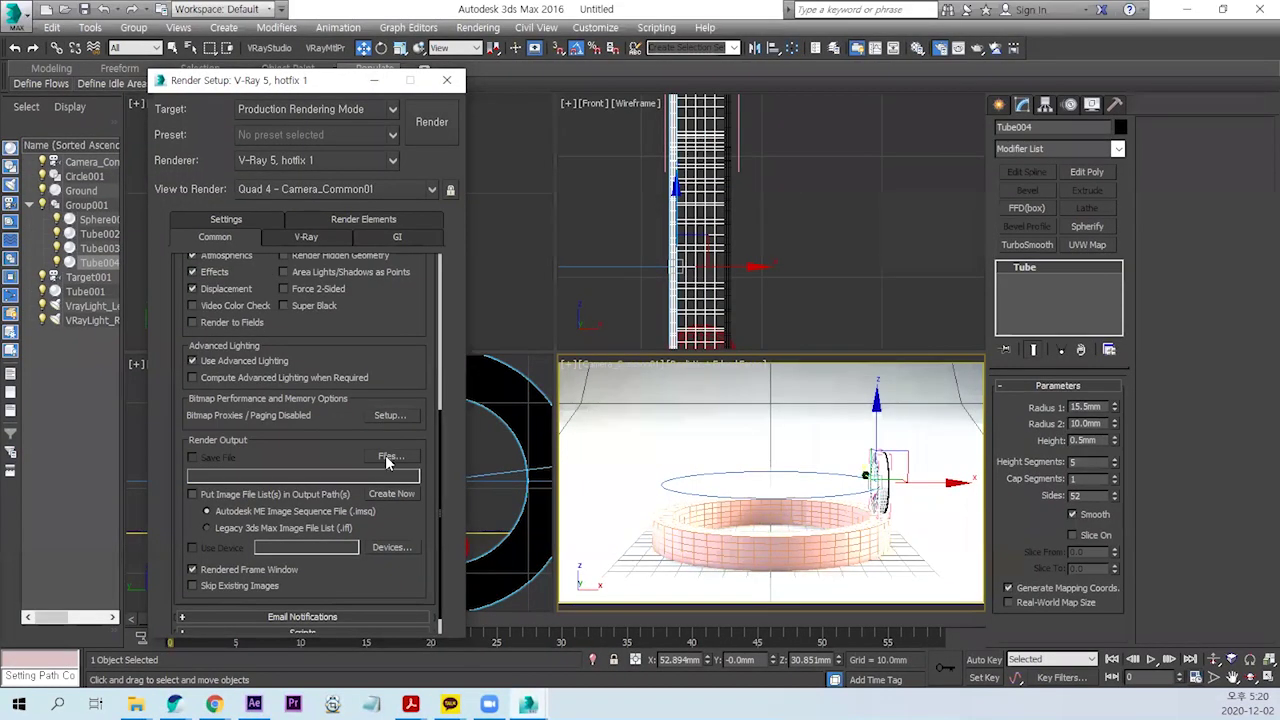
left_click(390, 456)
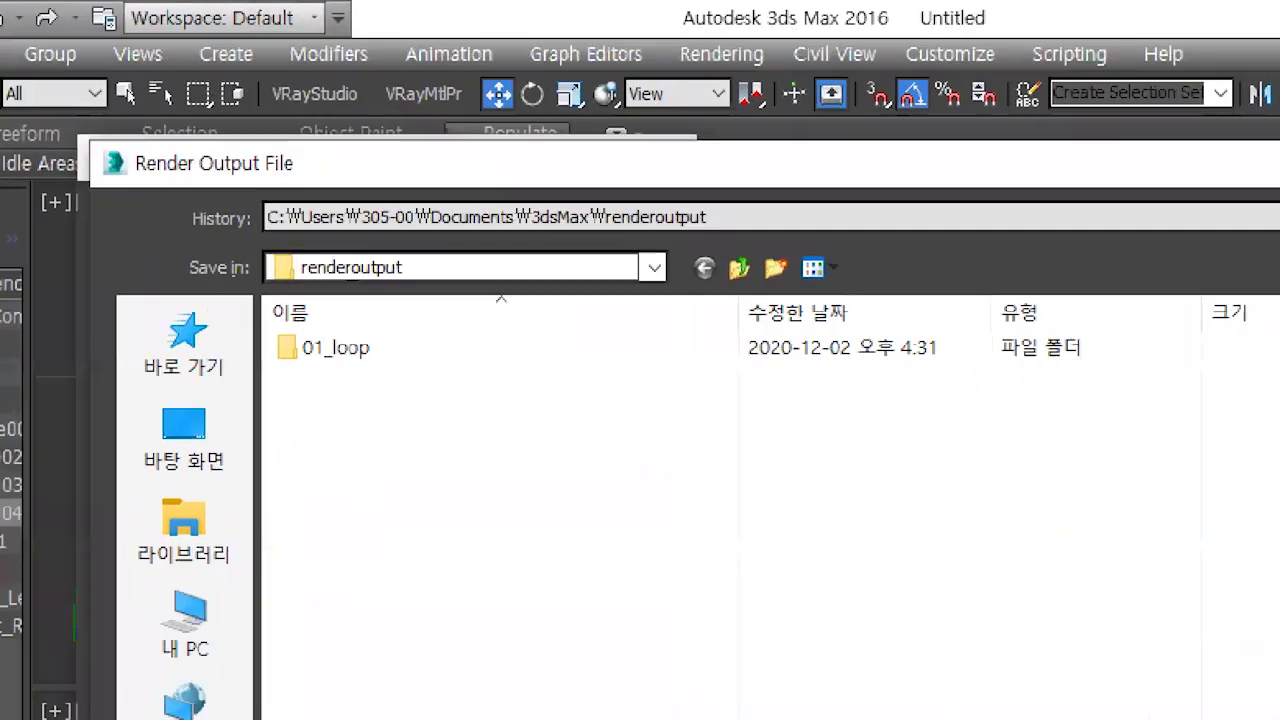
Step: Create a new 02-loop folder inside renderoutput and open it
mouse_move(420, 222)
left_mouse_down()
mouse_move(297, 200)
mouse_move(441, 236)
mouse_move(438, 160)
mouse_move(487, 220)
left_mouse_up()
mouse_move(570, 190)
left_mouse_down()
mouse_move(575, 240)
mouse_move(572, 192)
left_mouse_up()
mouse_move(718, 236)
left_mouse_down()
mouse_move(690, 198)
mouse_move(712, 236)
left_mouse_up()
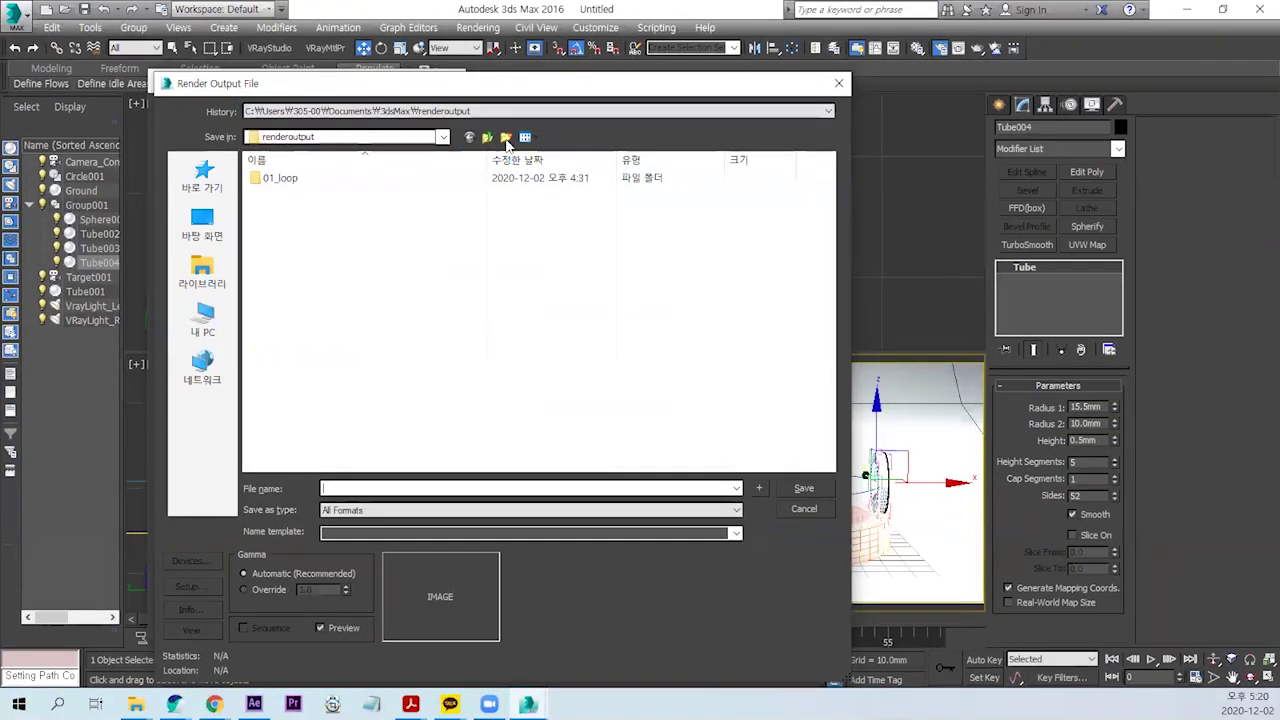
left_click(506, 138)
type("02-")
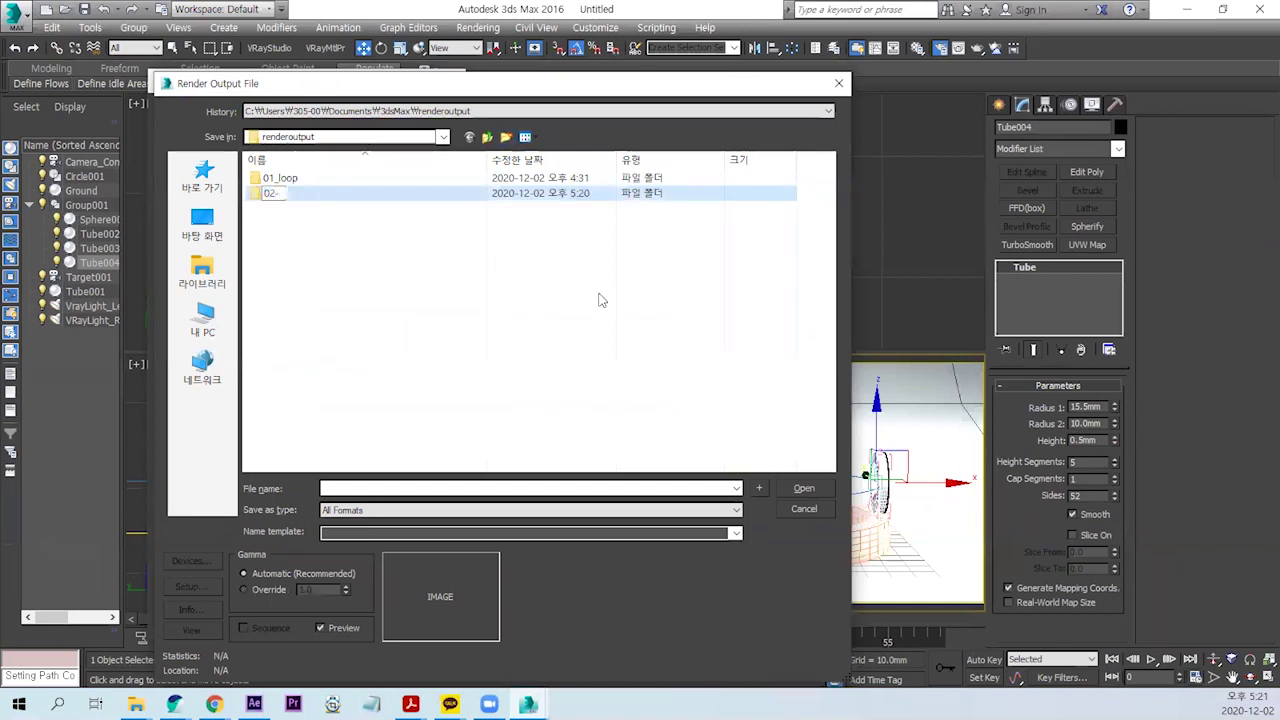
type("loop")
key("Return")
key("Return")
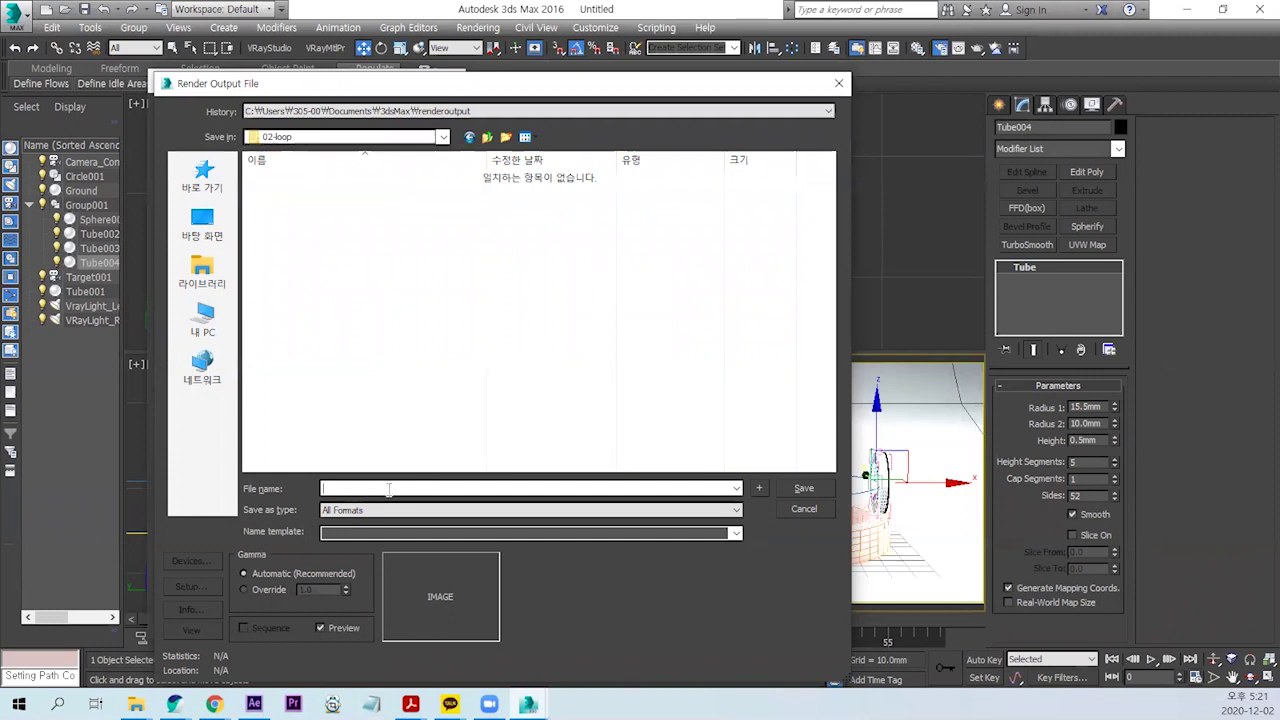
Step: Name the output file loop and set its type to PNG
type("oo")
left_click(390, 511)
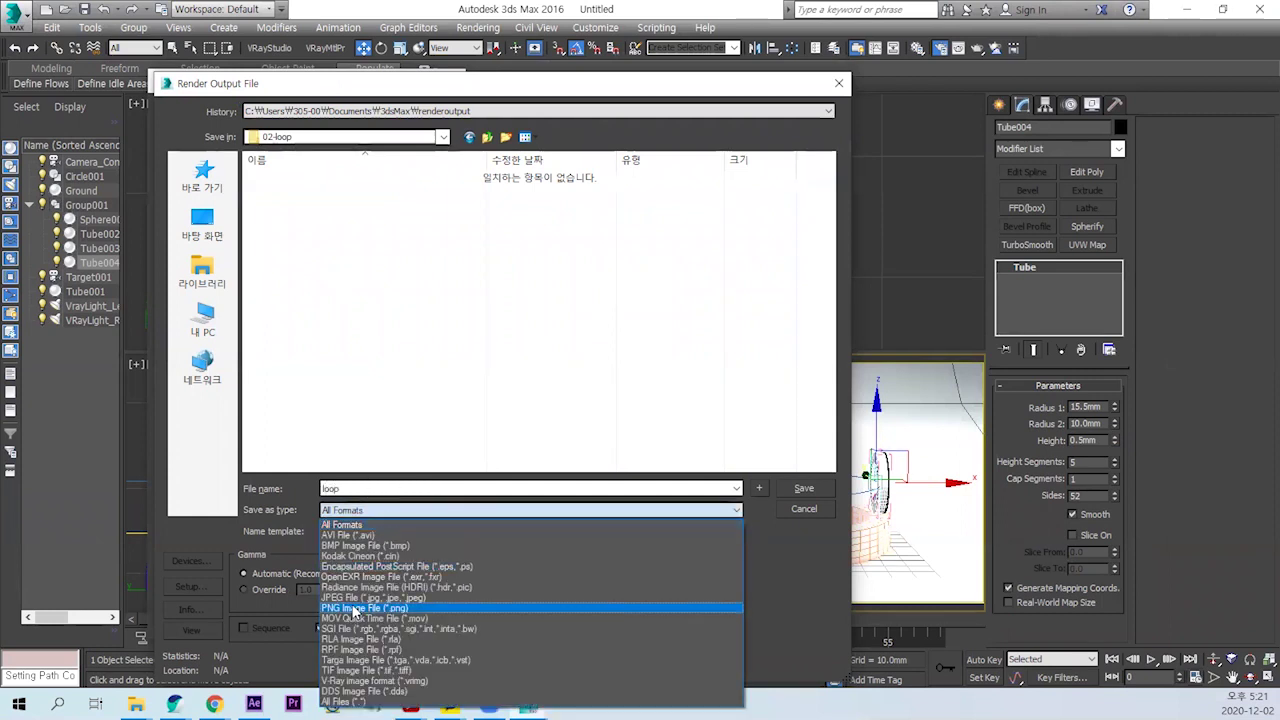
left_click(638, 606)
left_click(805, 490)
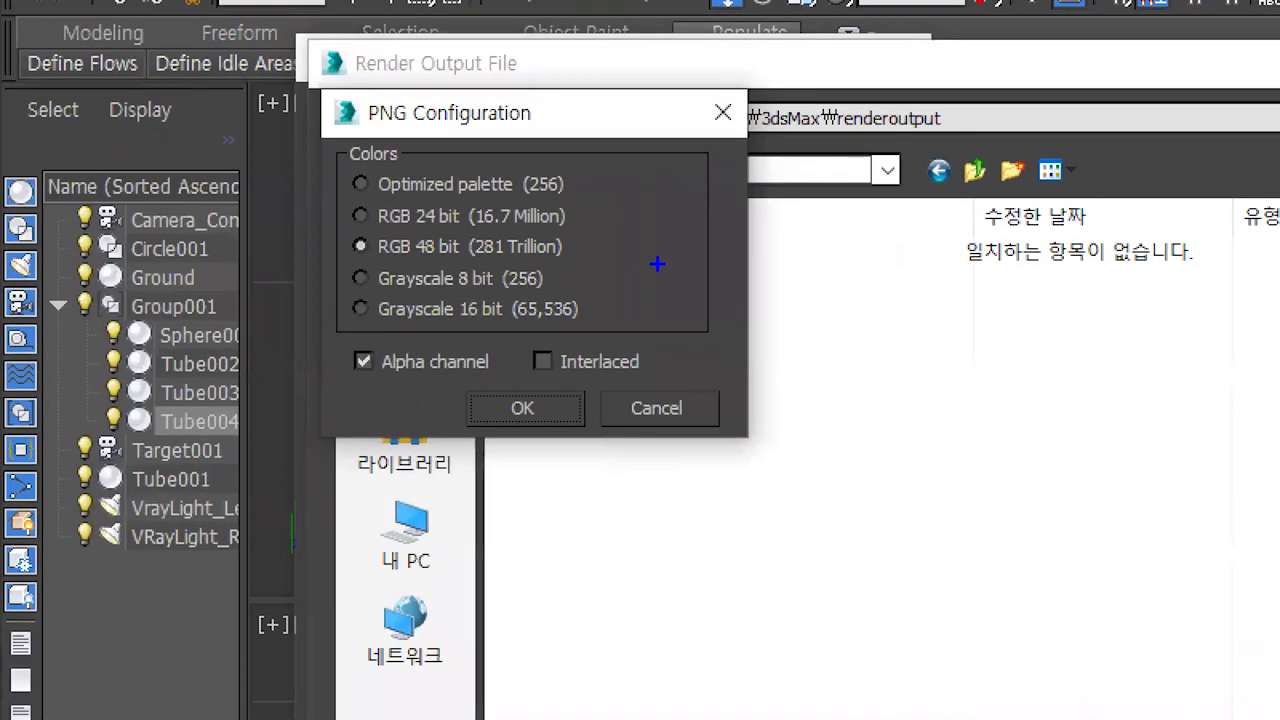
Step: Keep PNG at RGB 48 bit with alpha, then start rendering the animation
left_click_drag(622, 259, 330, 262)
left_click_drag(494, 380, 322, 379)
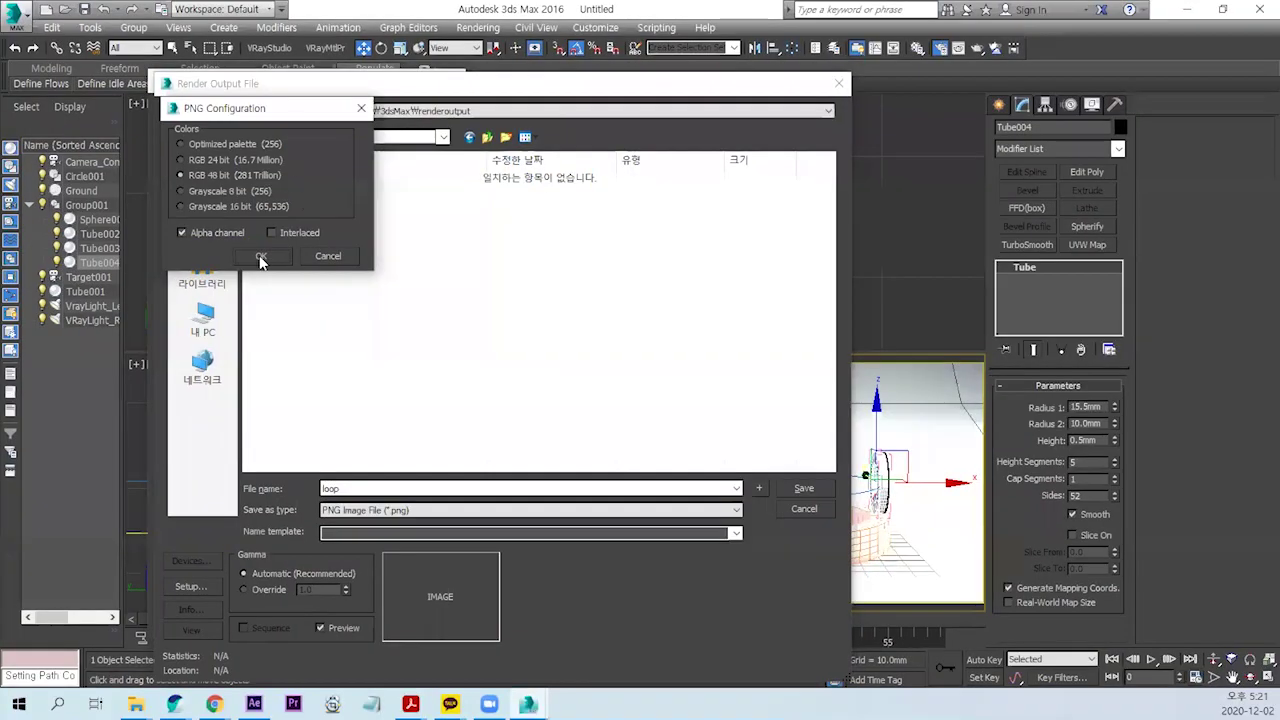
left_click(263, 258)
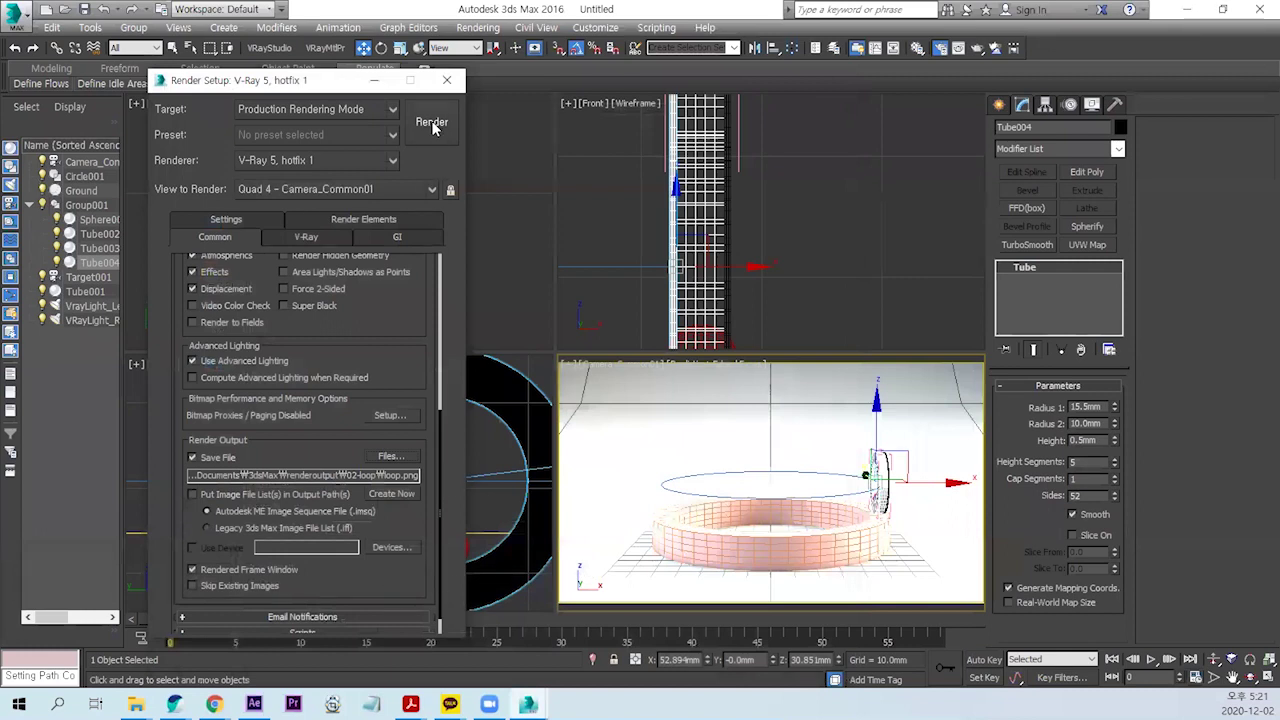
left_click(433, 125)
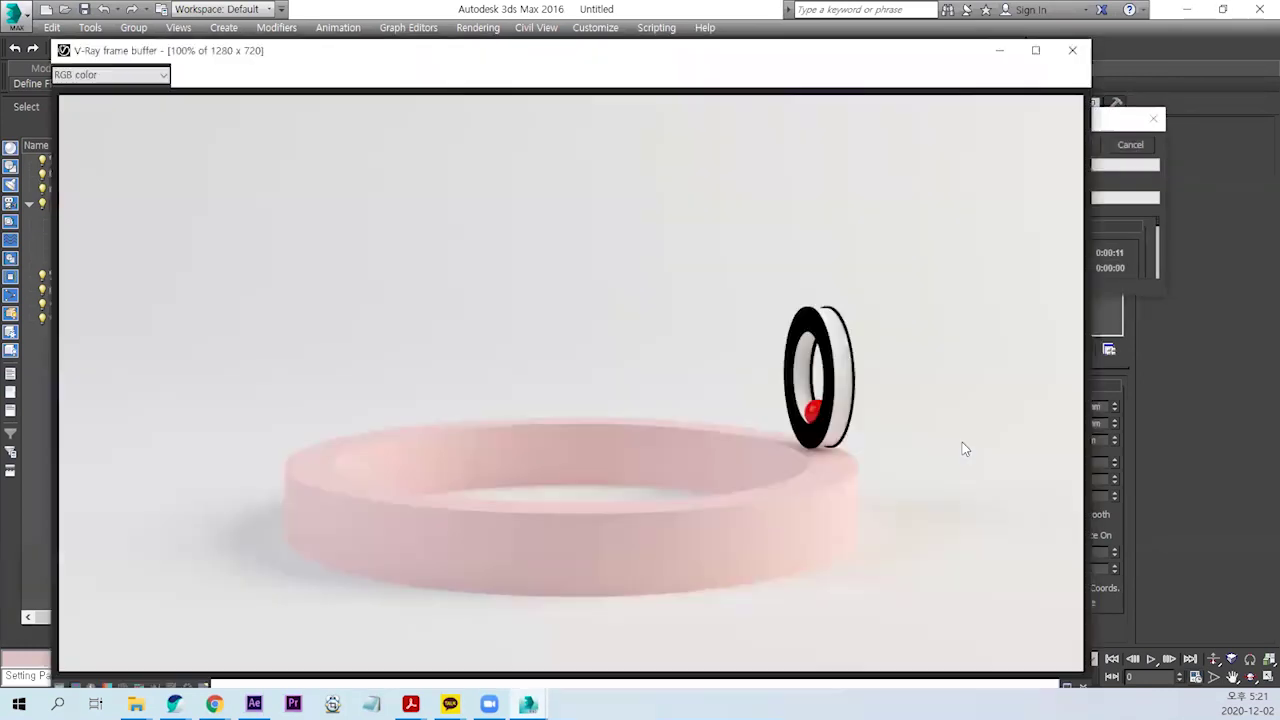
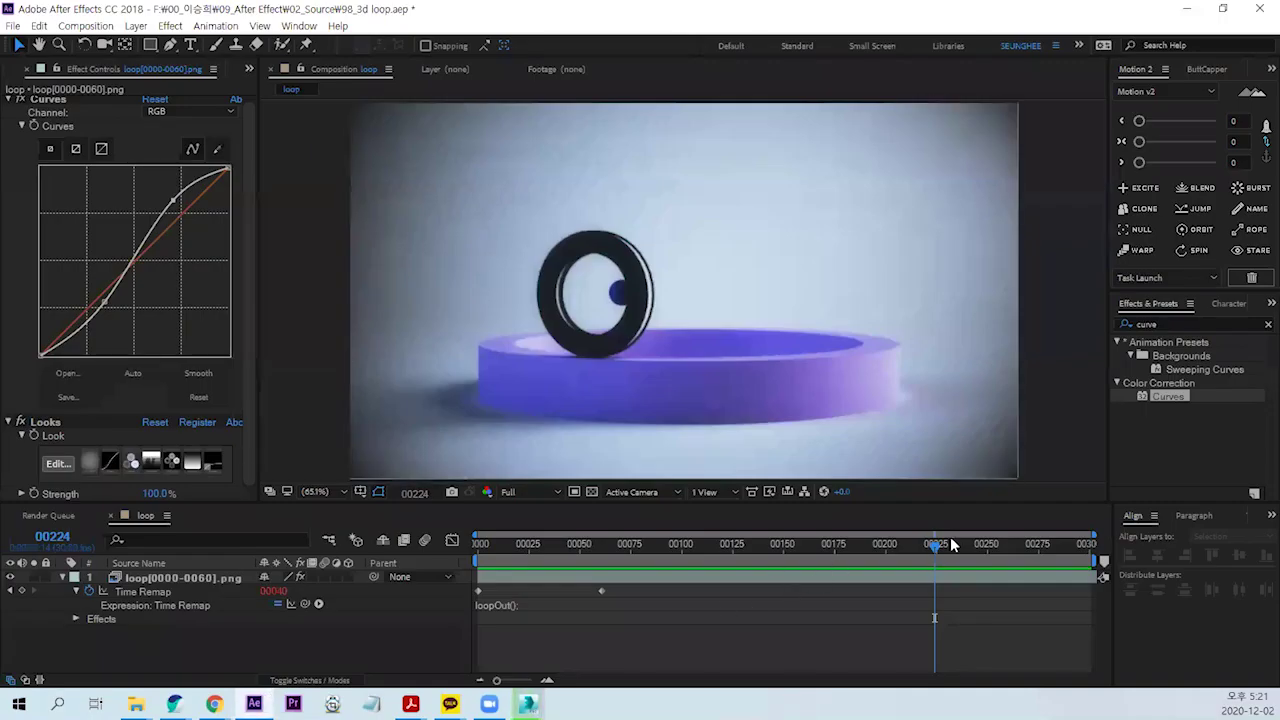
Step: Preview the looping ring animation from frame 0, then stop playback
left_click_drag(953, 544, 371, 586)
key("space")
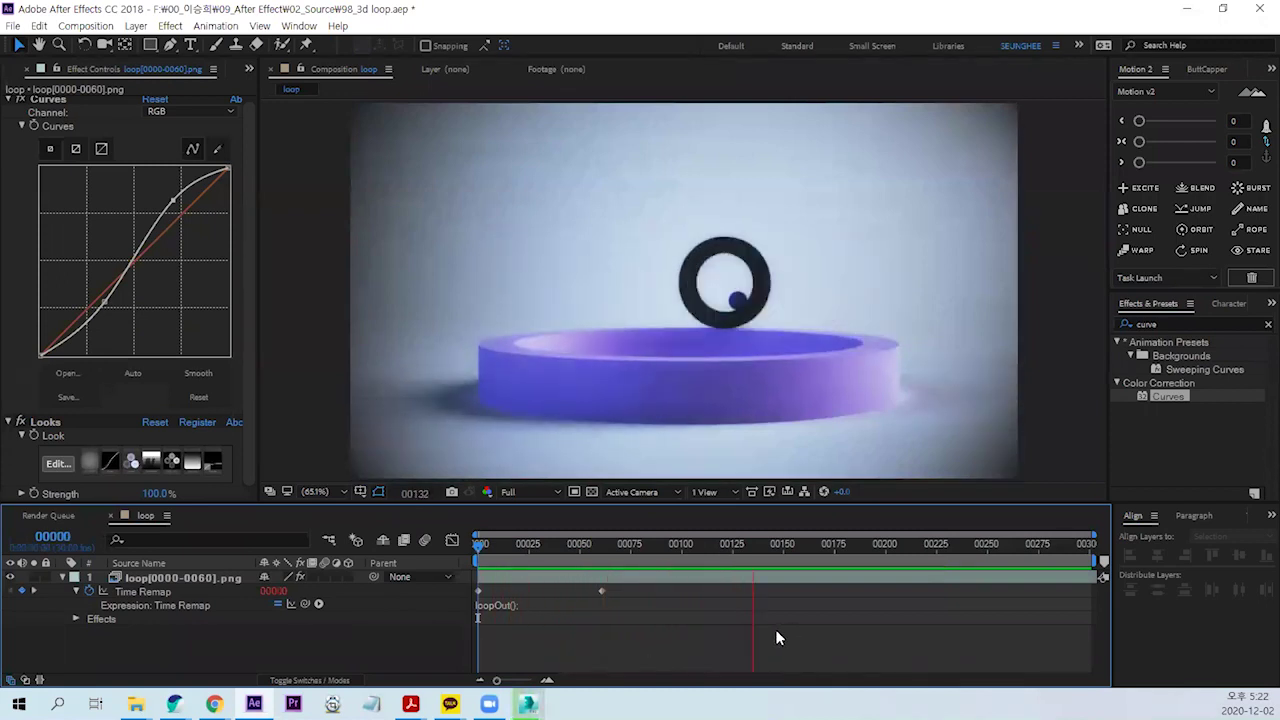
key("space")
Step: Show the Project panel listing the loop composition and its PNG sequence footage
left_click(248, 70)
left_click(275, 95)
left_click(118, 318)
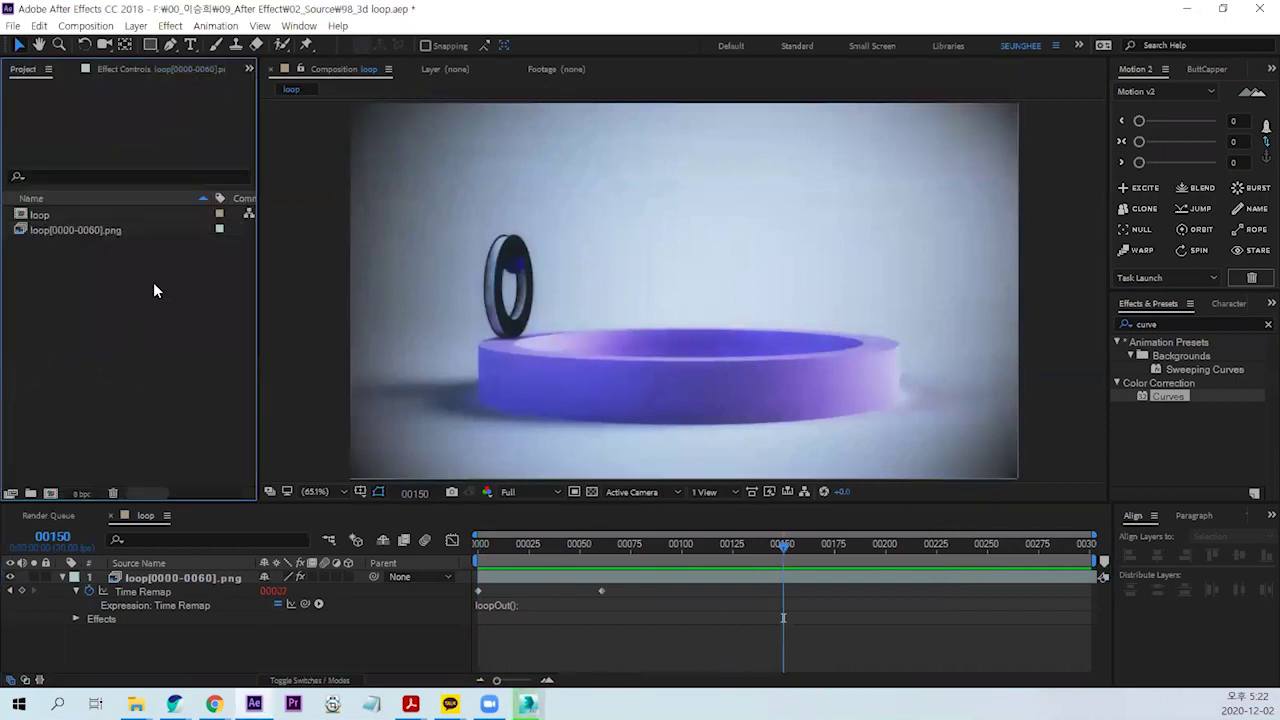
left_click_drag(150, 275, 55, 212)
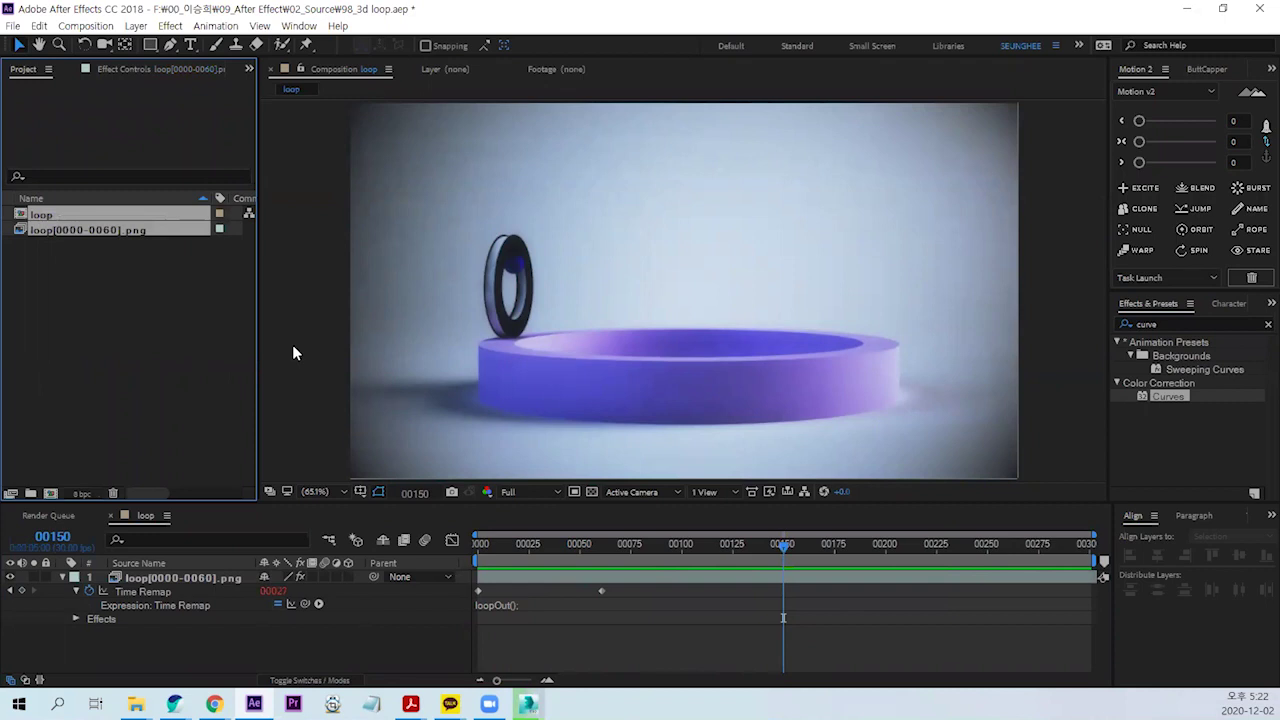
left_click(100, 295)
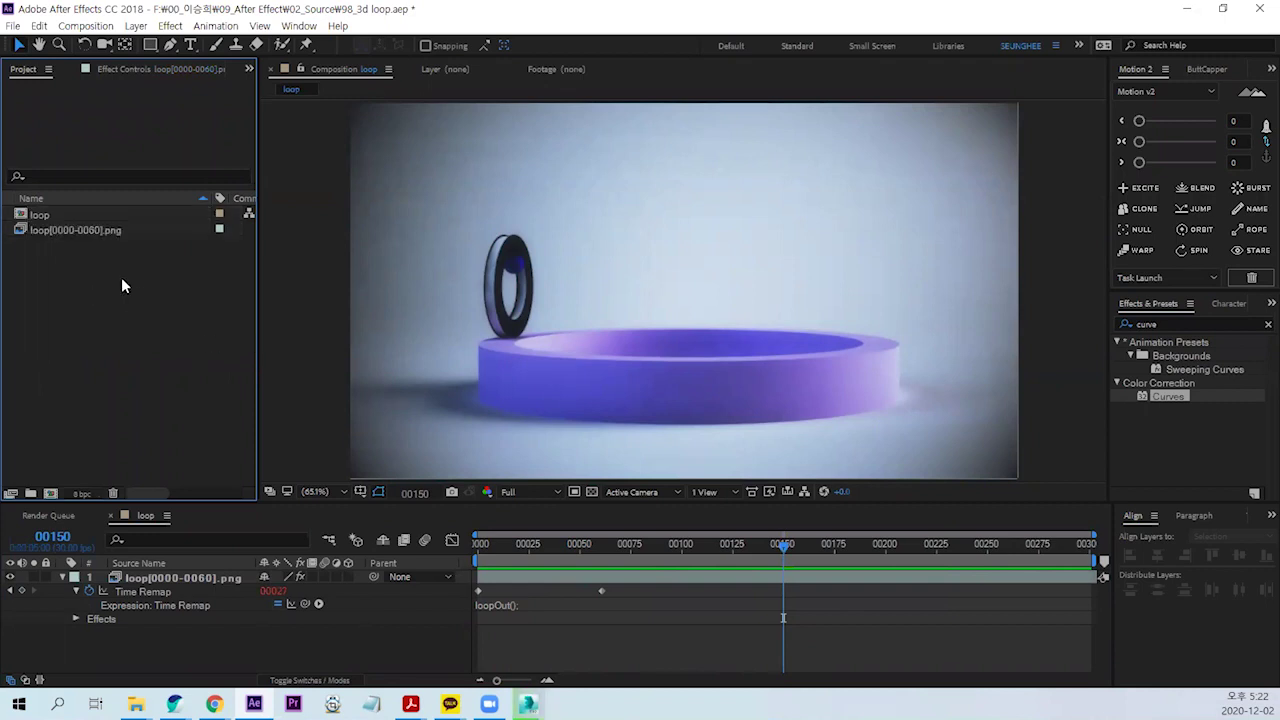
Step: Import loop0000.png from 3dsMax > renderoutput > 01_loop as a PNG sequence footage item
double_click(121, 279)
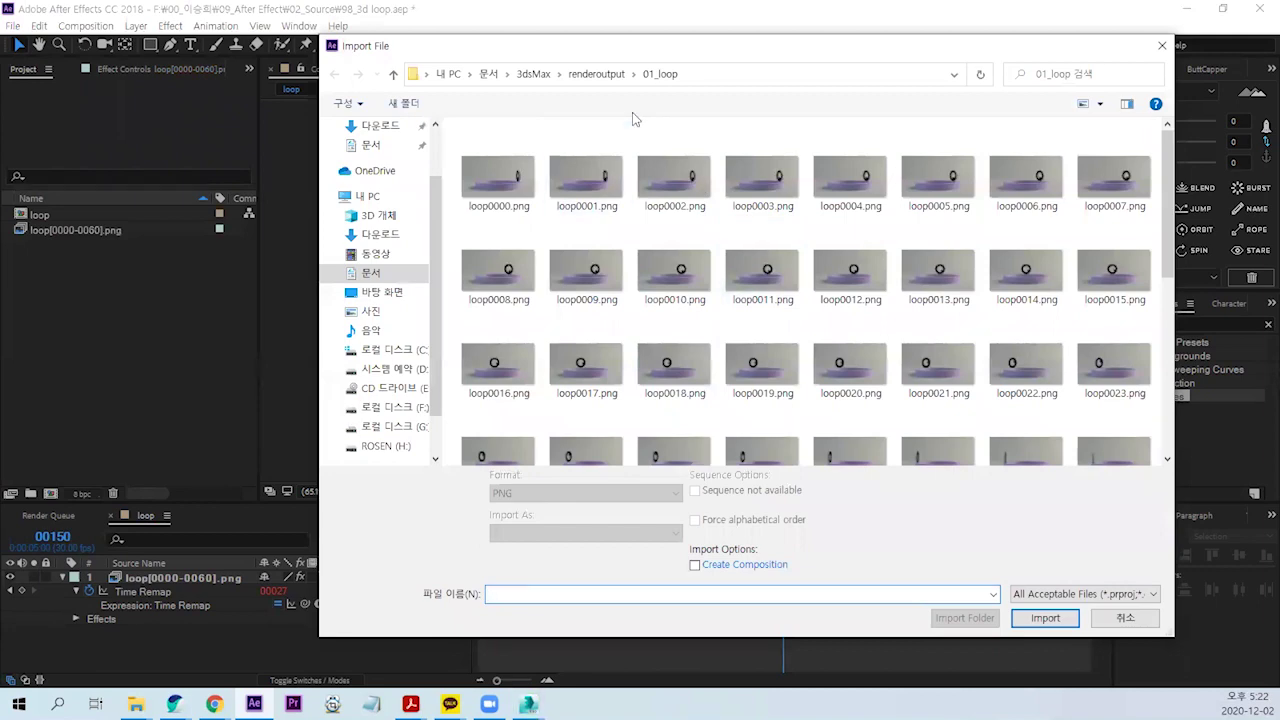
key("ctrl+1")
left_click_drag(564, 87, 561, 77)
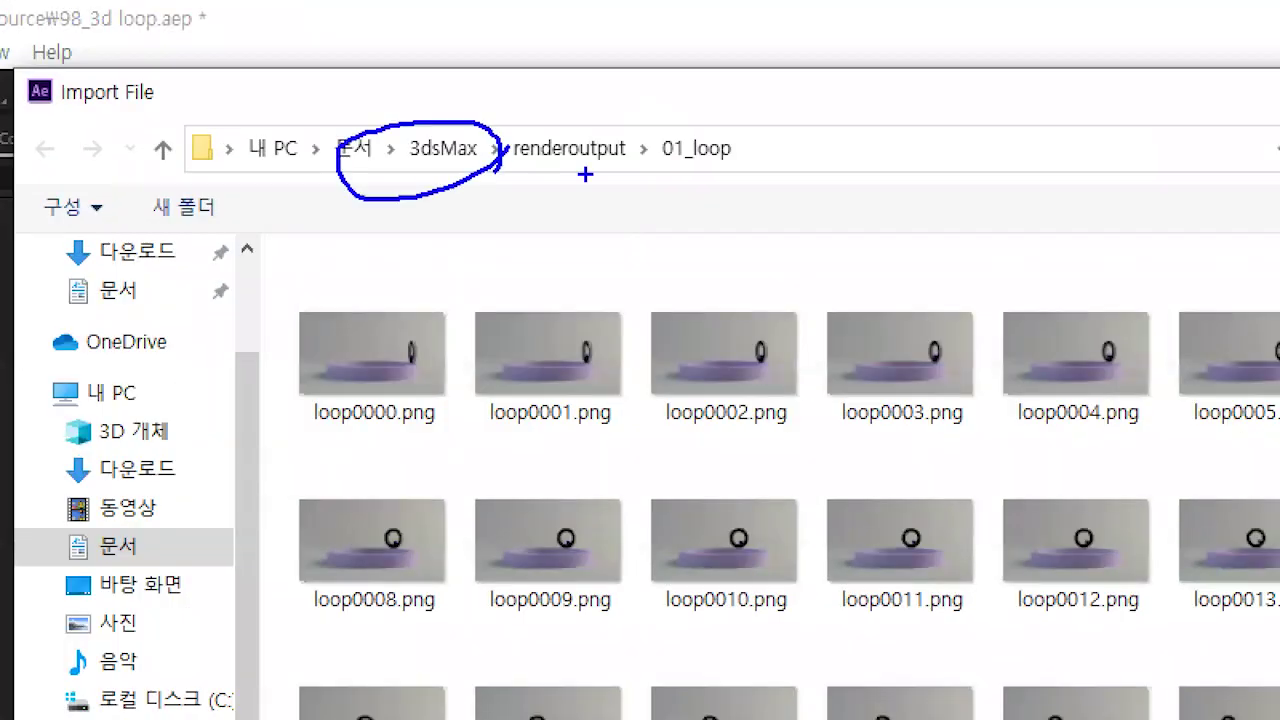
left_click_drag(624, 180, 624, 183)
mouse_move(782, 152)
left_mouse_down()
mouse_move(748, 174)
mouse_move(773, 162)
left_mouse_up()
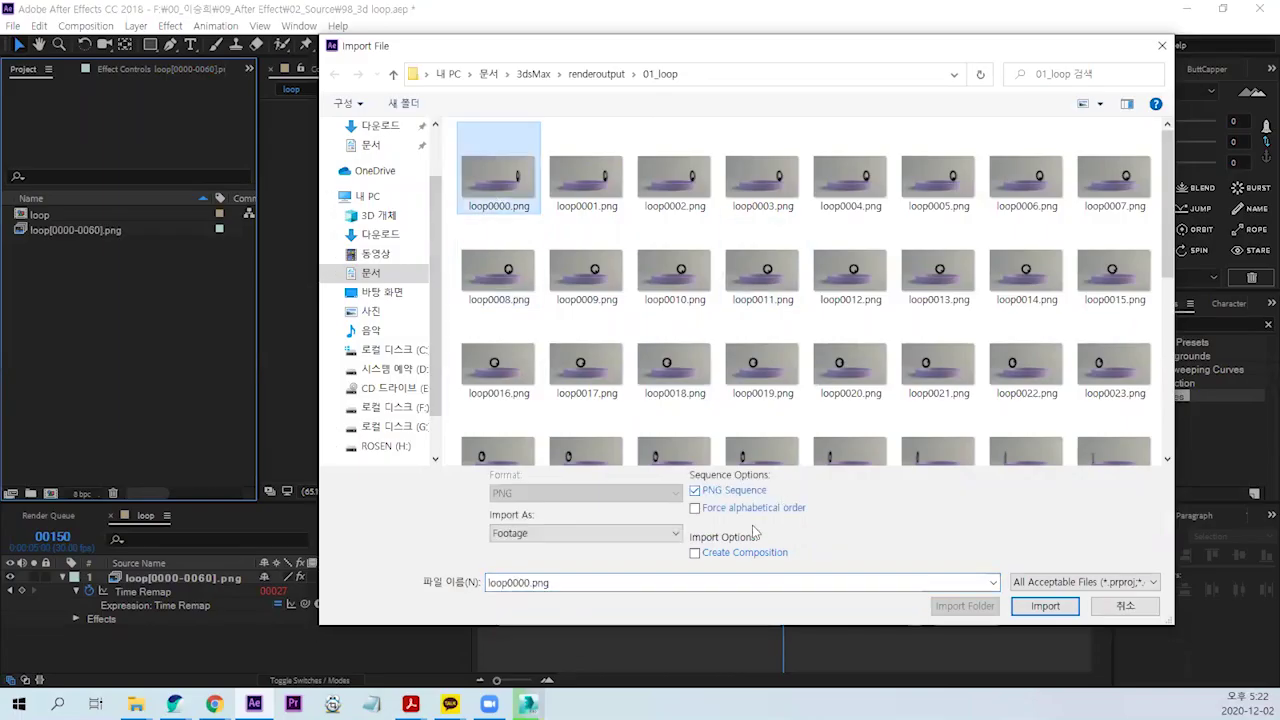
left_click_drag(692, 513, 690, 502)
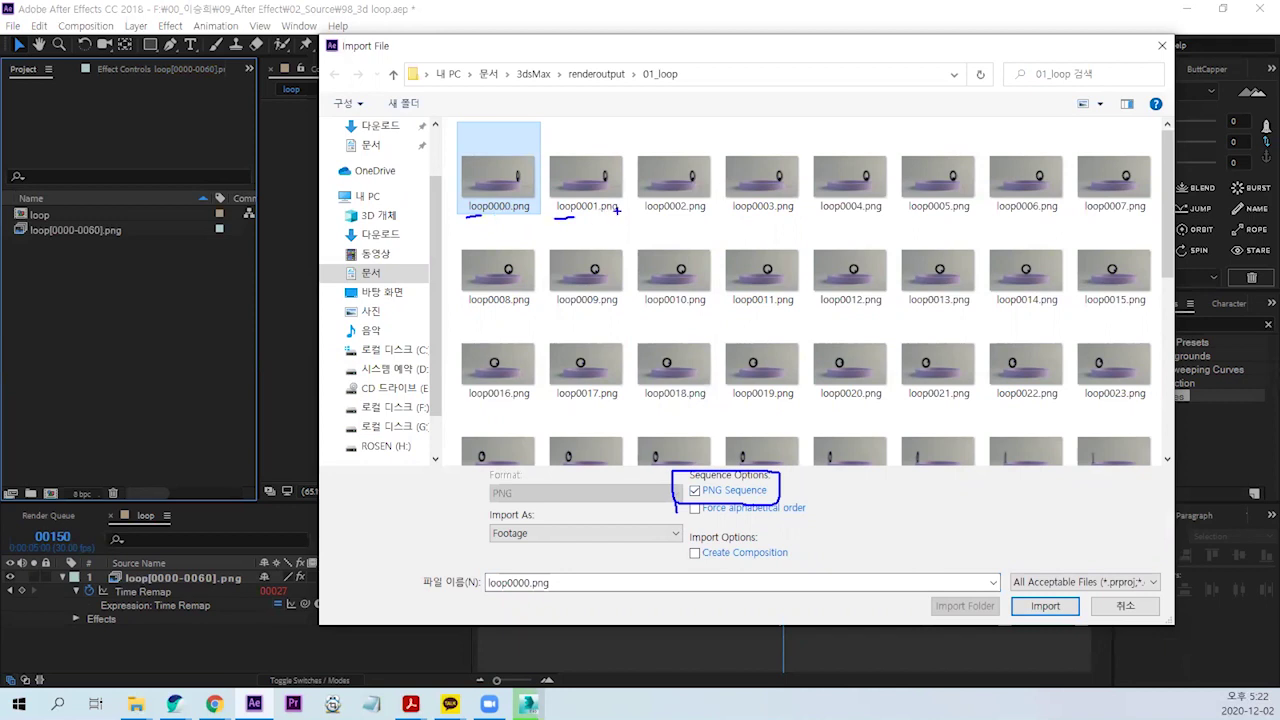
left_click_drag(636, 218, 666, 208)
mouse_move(527, 145)
left_mouse_down()
mouse_move(666, 132)
mouse_move(938, 172)
left_mouse_up()
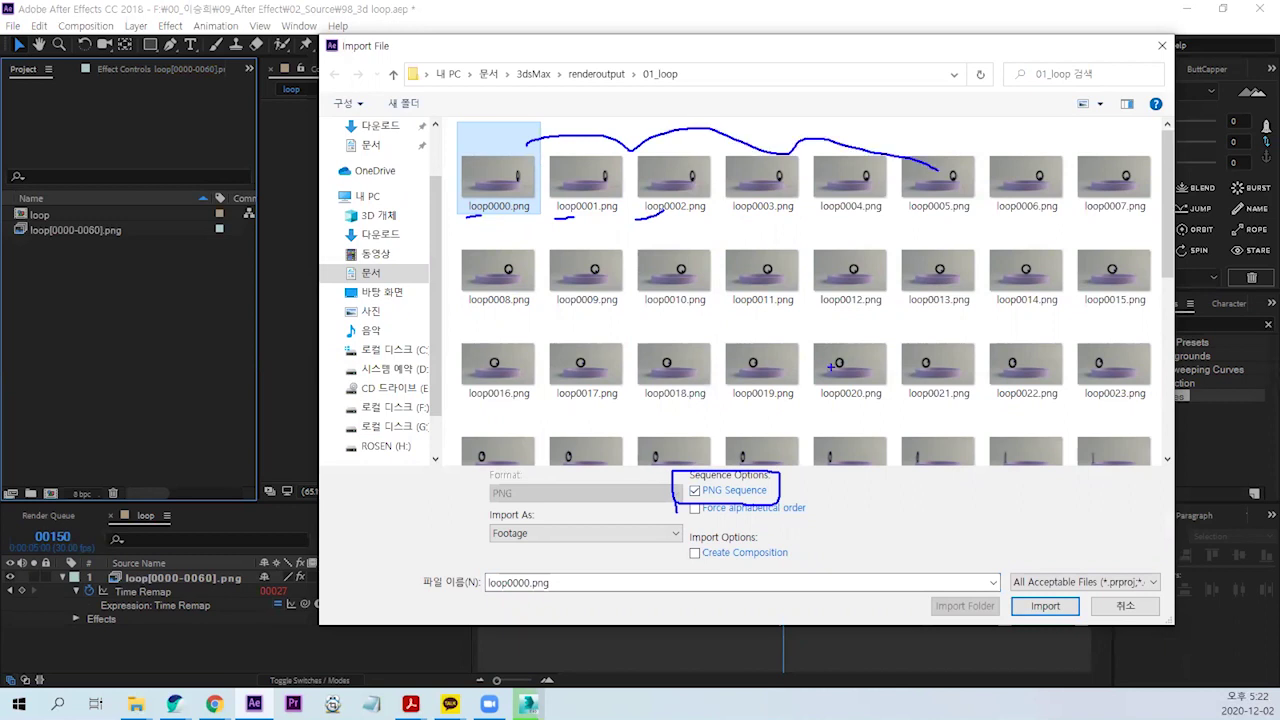
key("Escape")
left_click(1045, 606)
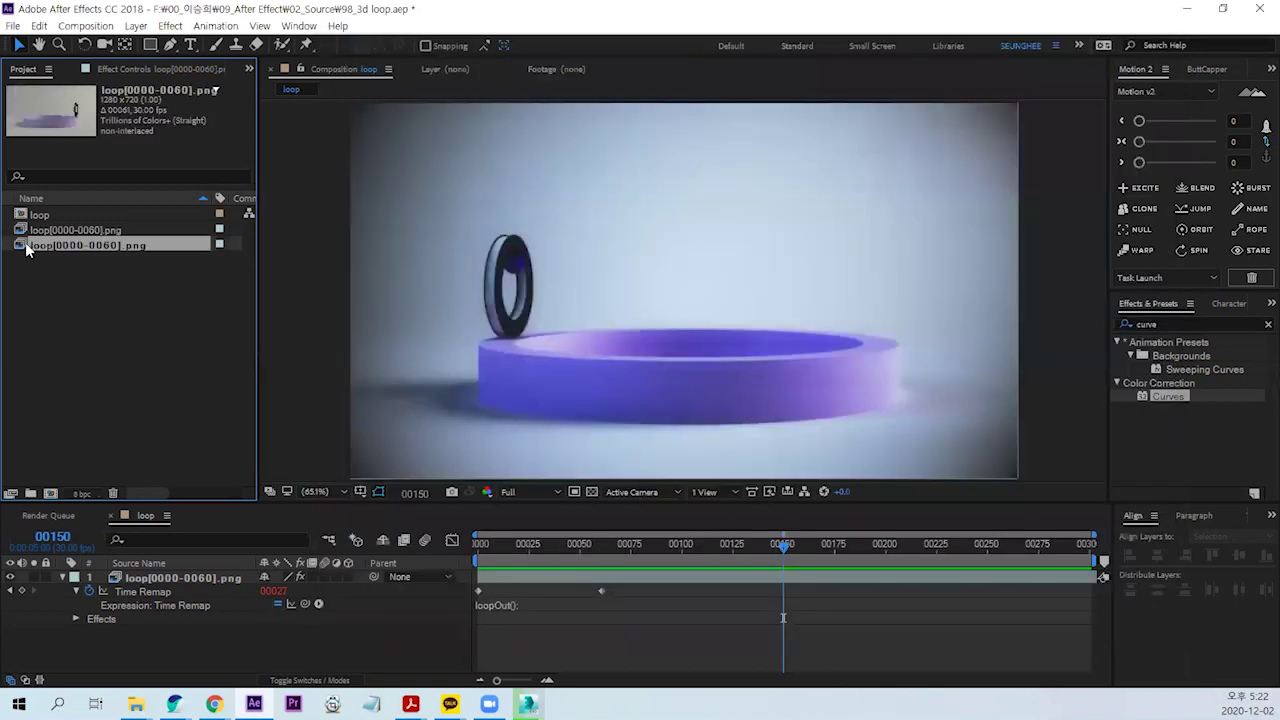
Step: Build a loop 2 composition from the new sequence and preview it, stopping at frame 45
left_click_drag(740, 686, 522, 591)
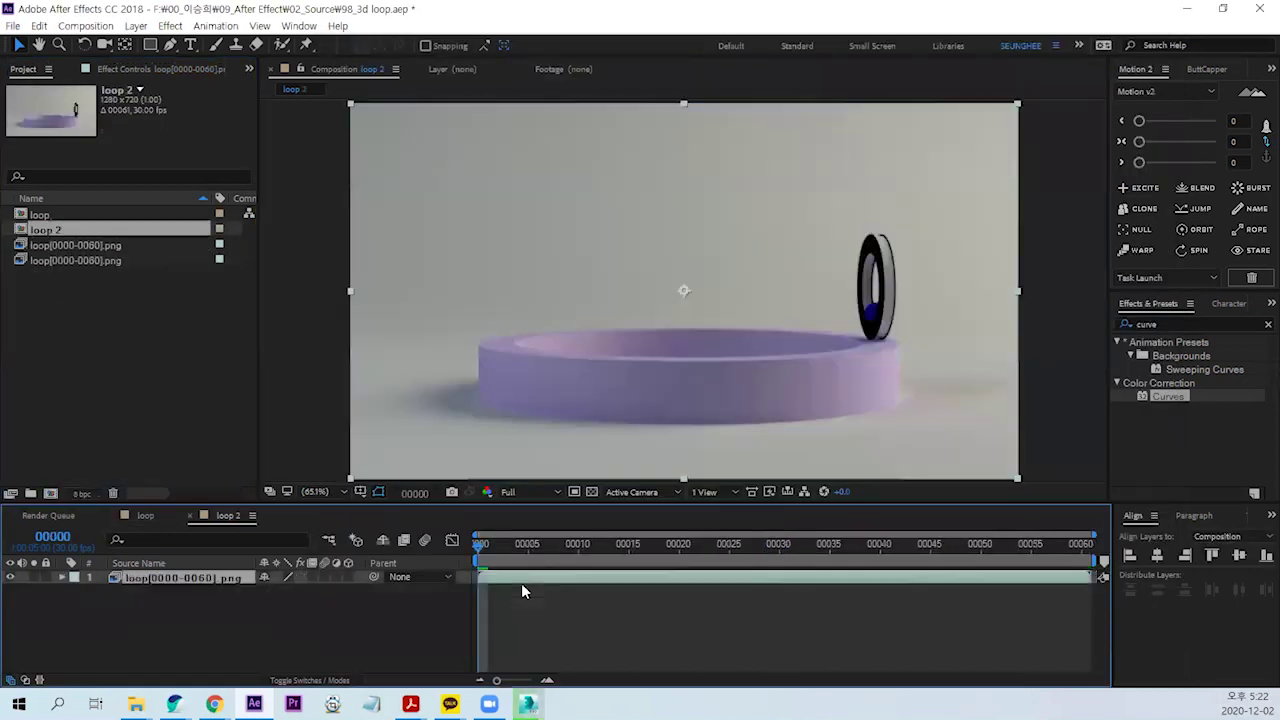
key("space")
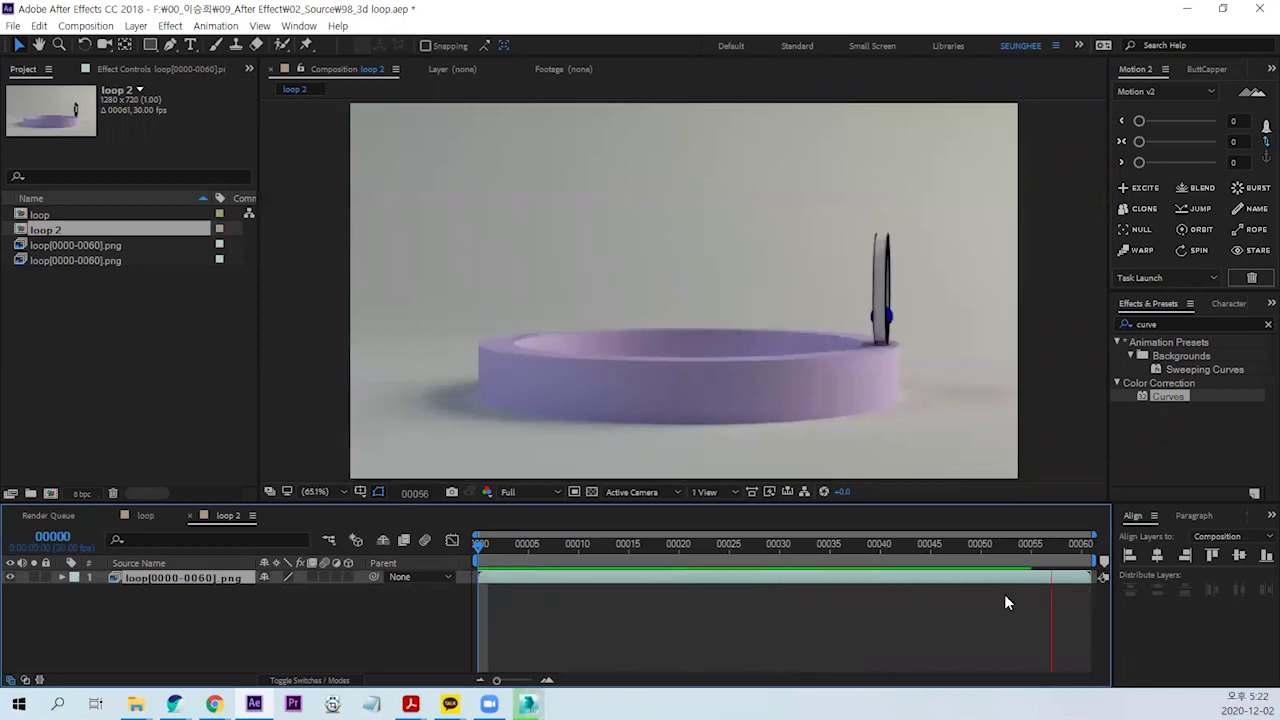
left_click(921, 602)
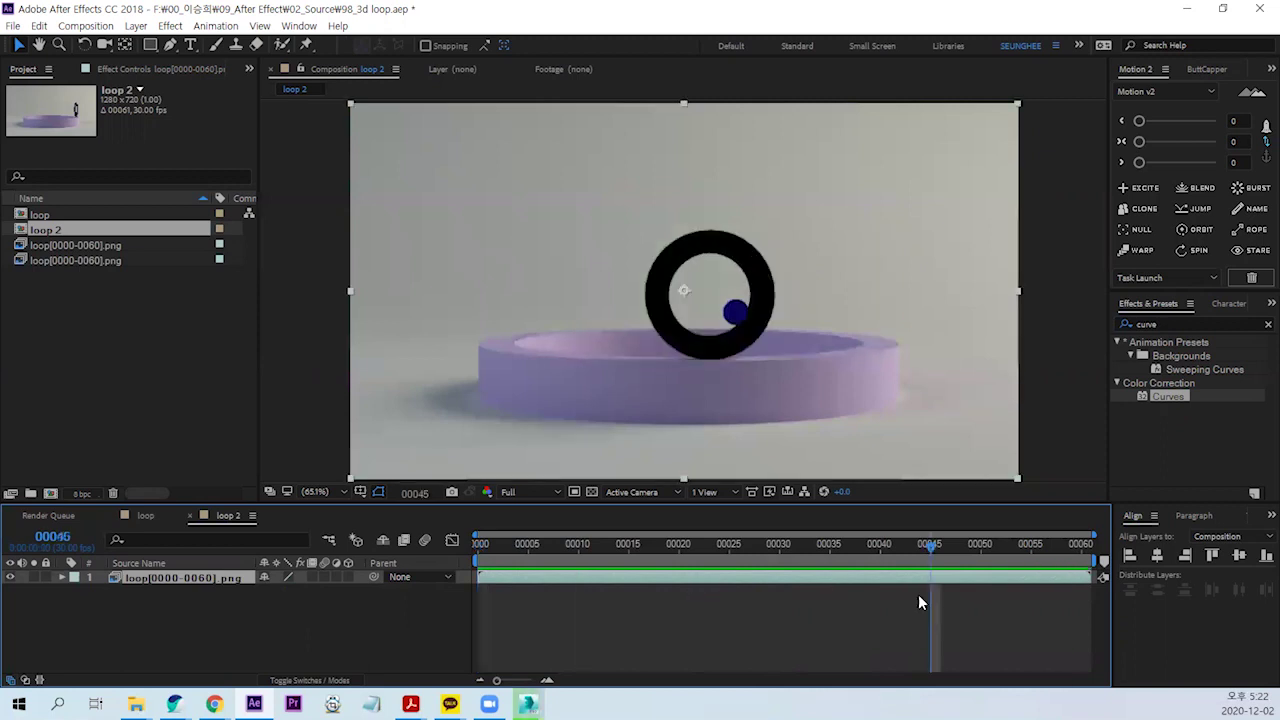
Step: Delete the duplicate PNG sequence footage and confirm the removal
left_click(150, 320)
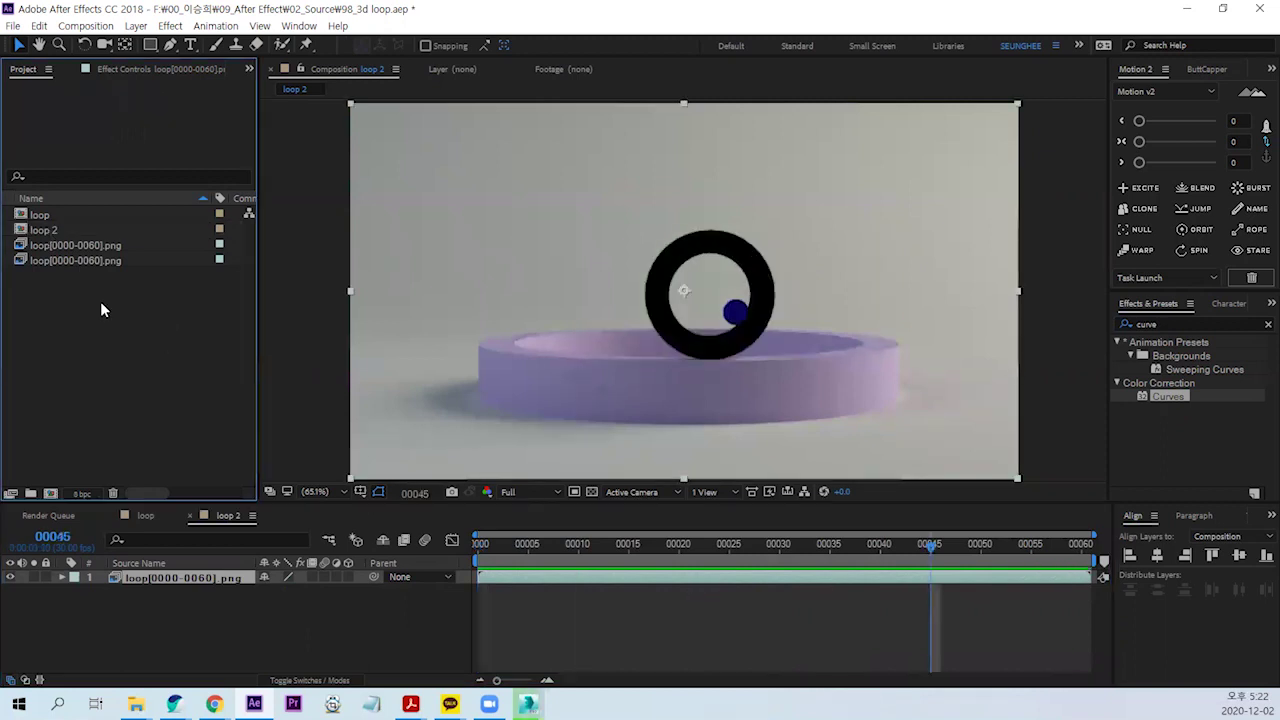
left_click(78, 260)
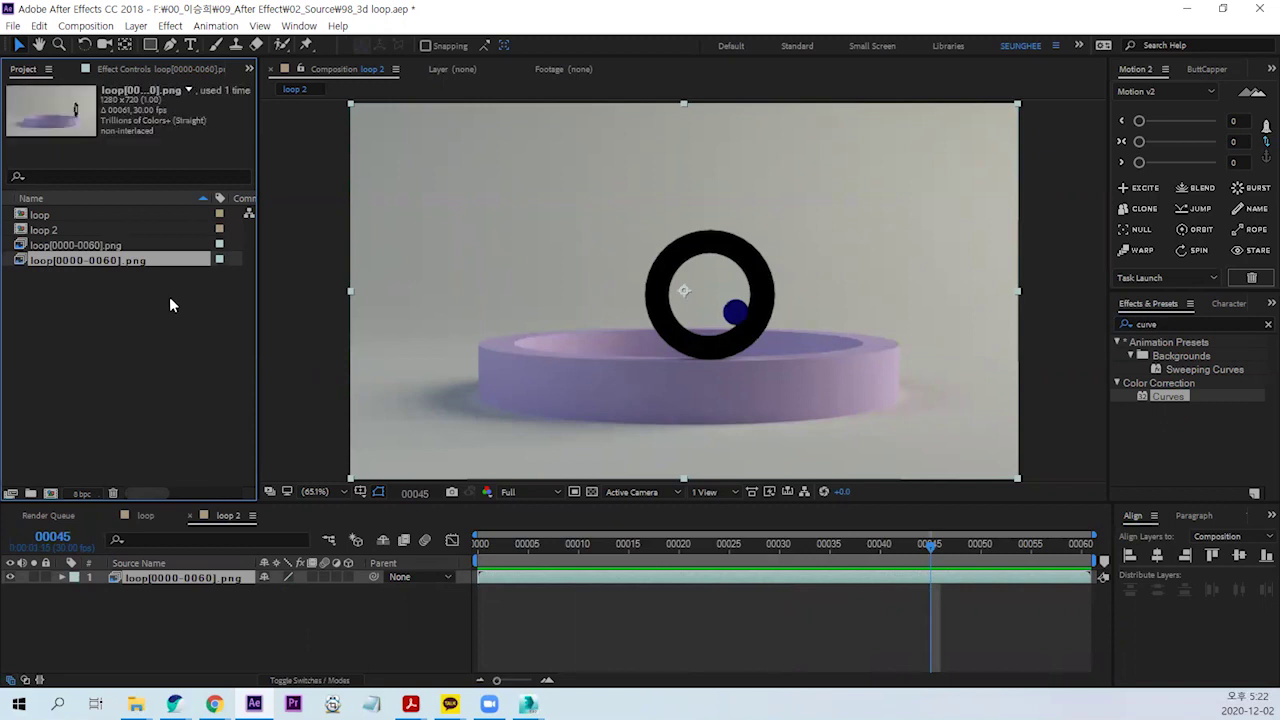
key("Delete")
left_click(694, 374)
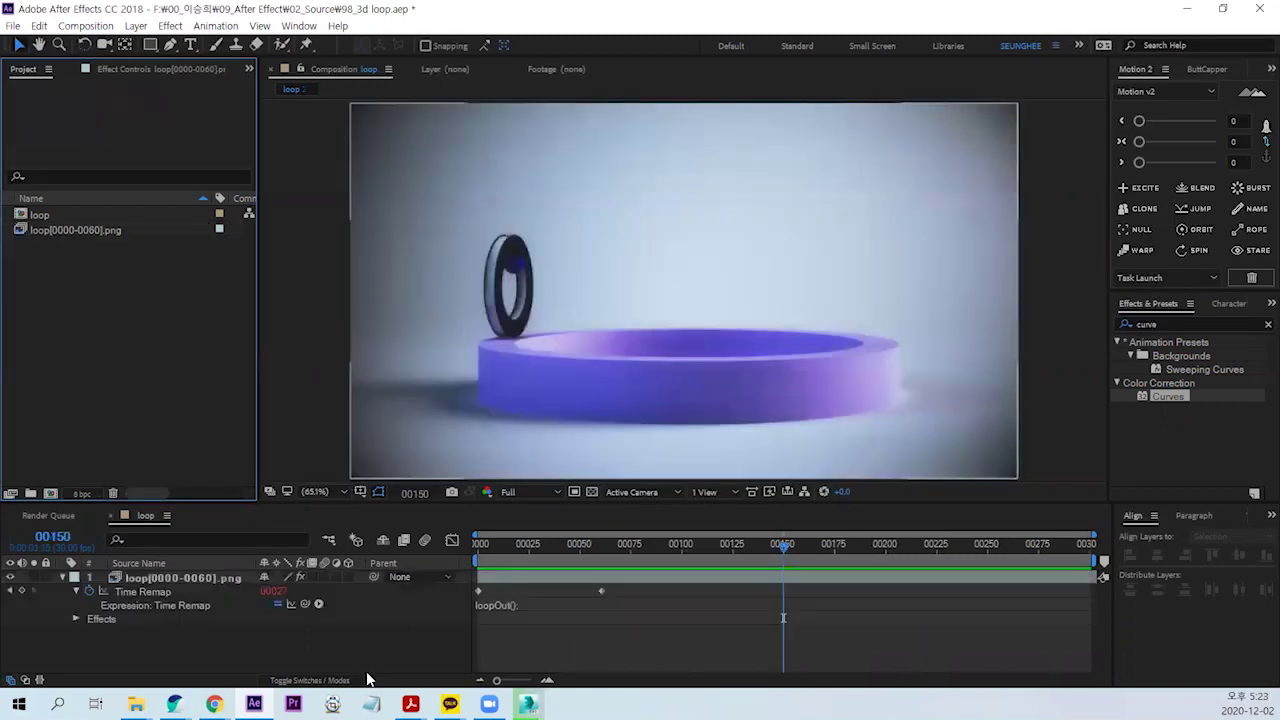
left_click(136, 704)
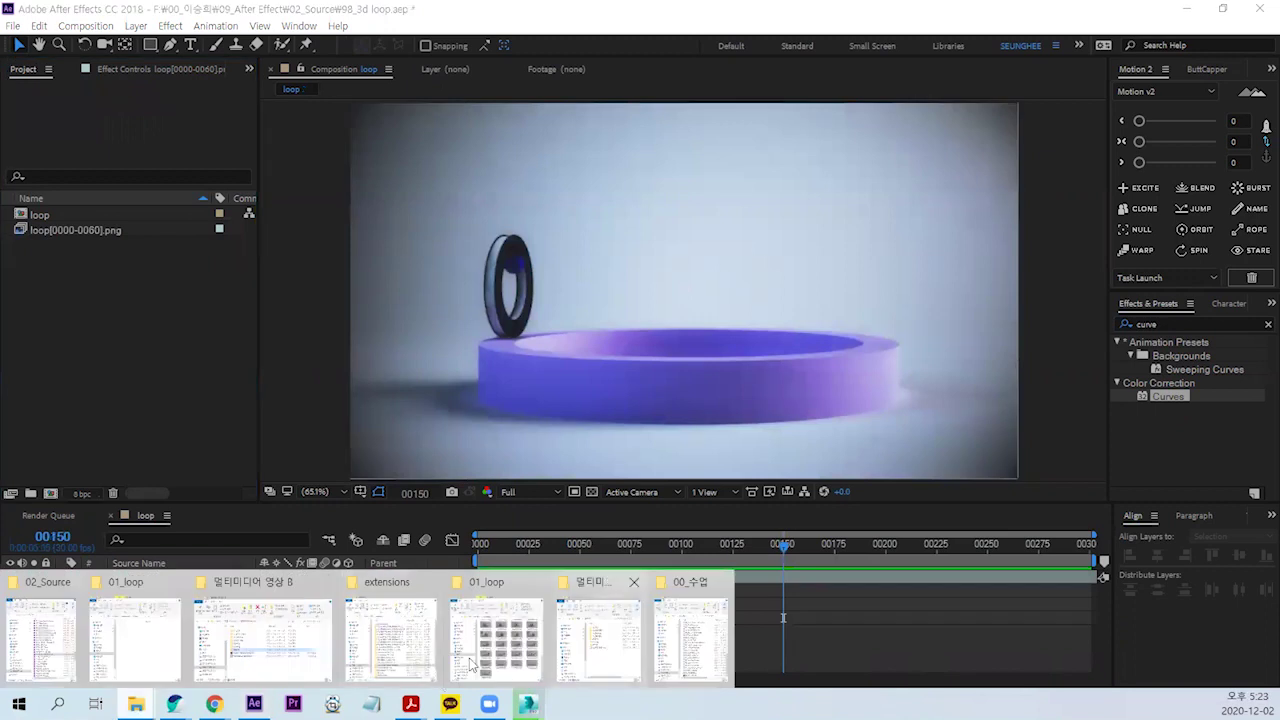
left_click(505, 676)
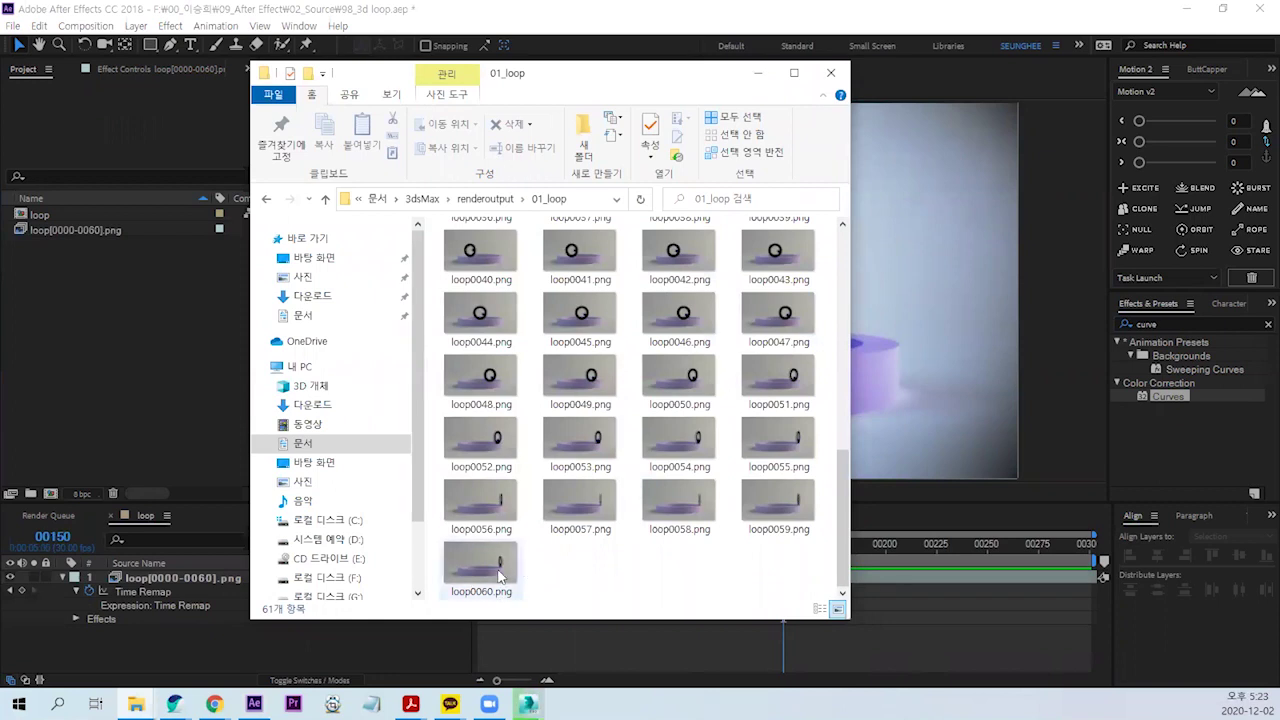
left_click(166, 302)
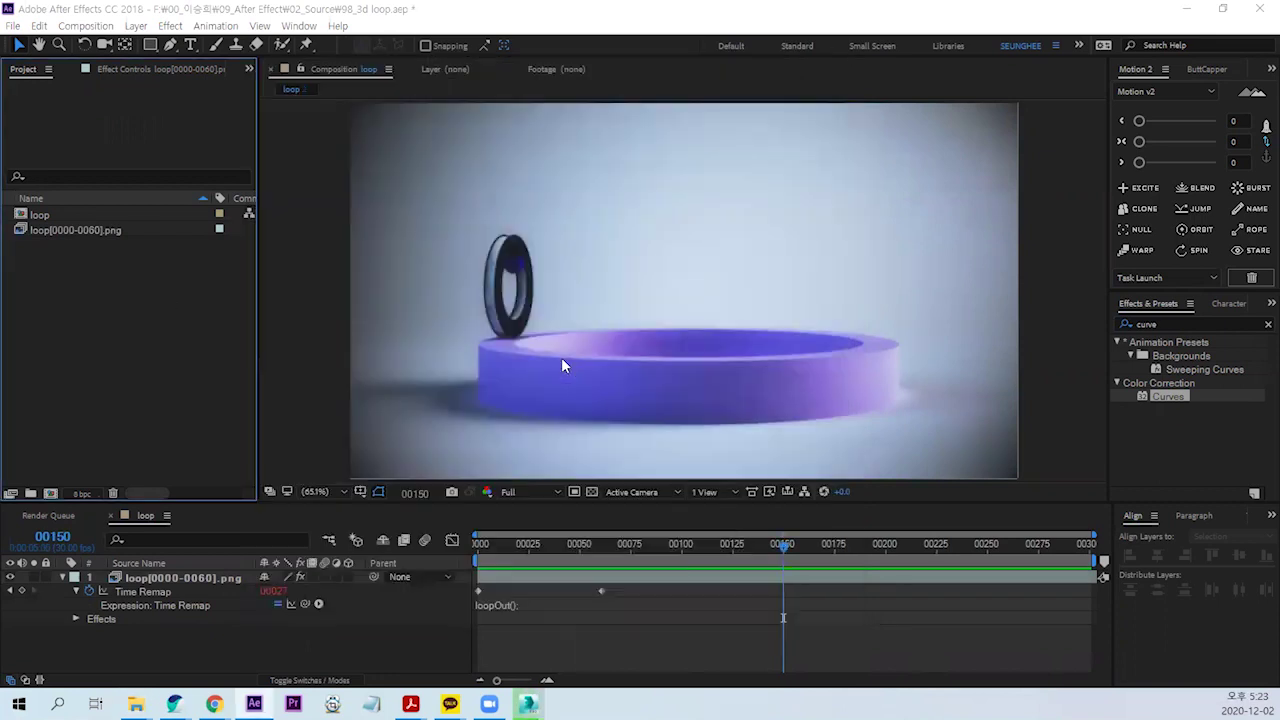
Step: Re-import the loop PNG frames as a sequence and create the loop 2 composition from that footage
key("ctrl+i")
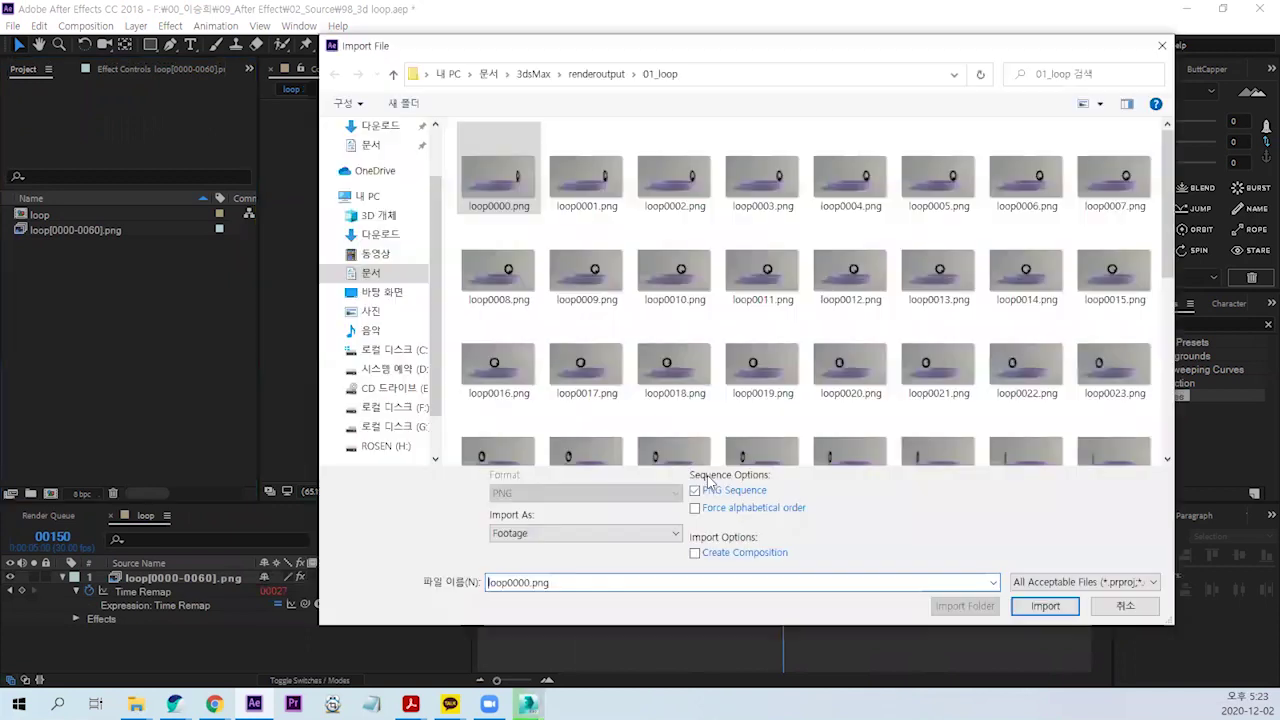
left_click(1040, 607)
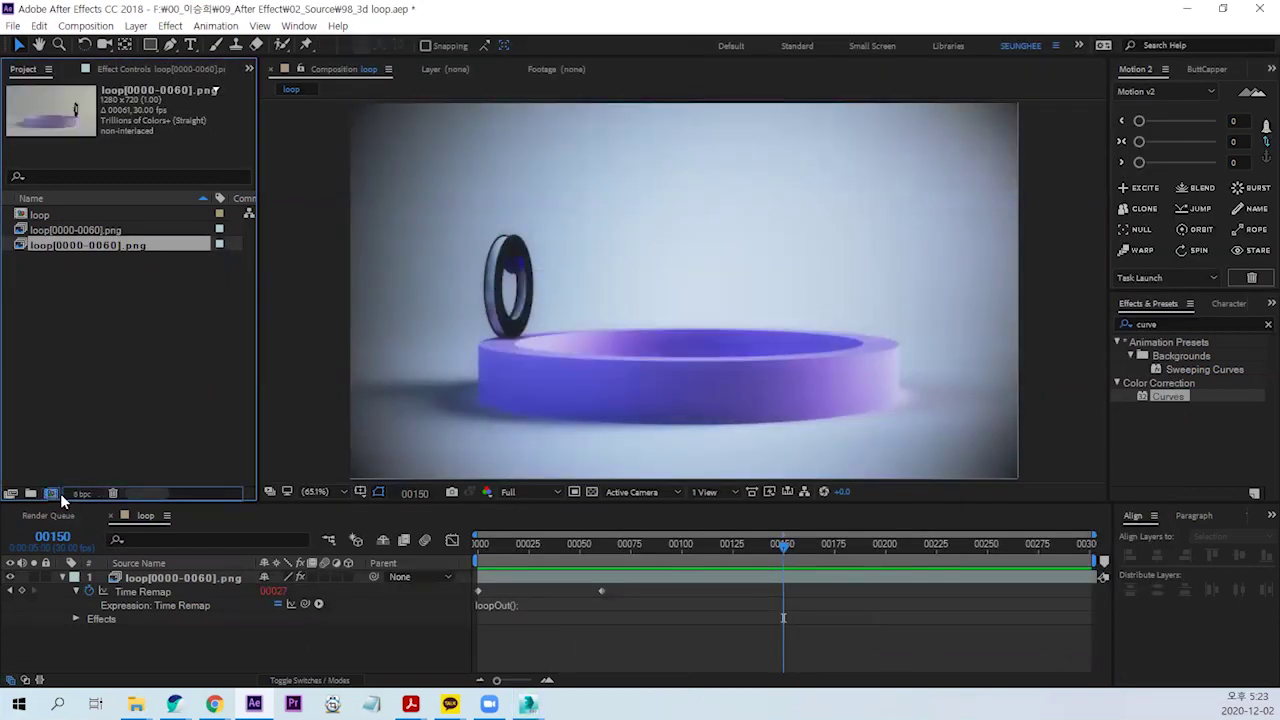
left_click_drag(87, 245, 51, 493)
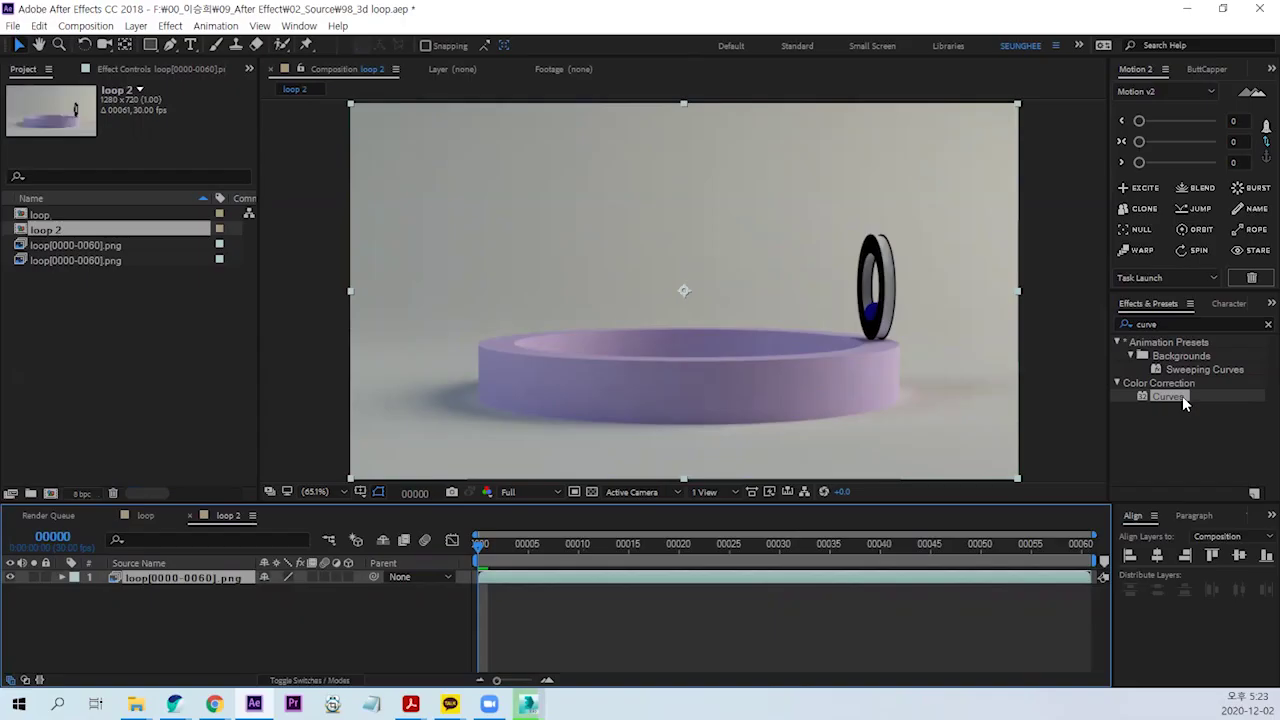
Step: Apply Curves to the loop 2 layer and bend it into an S-shaped contrast curve
mouse_move(1172, 397)
left_mouse_down()
mouse_move(716, 381)
mouse_move(748, 398)
left_mouse_up()
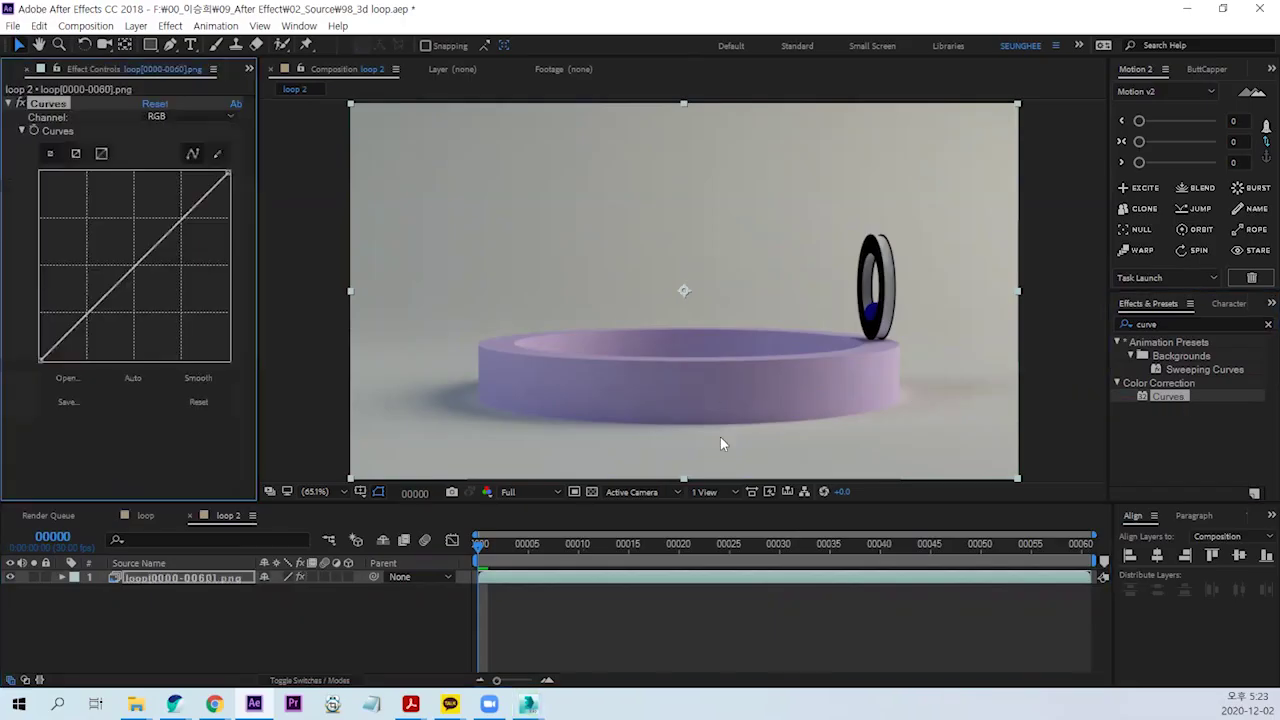
left_click_drag(170, 233, 174, 208)
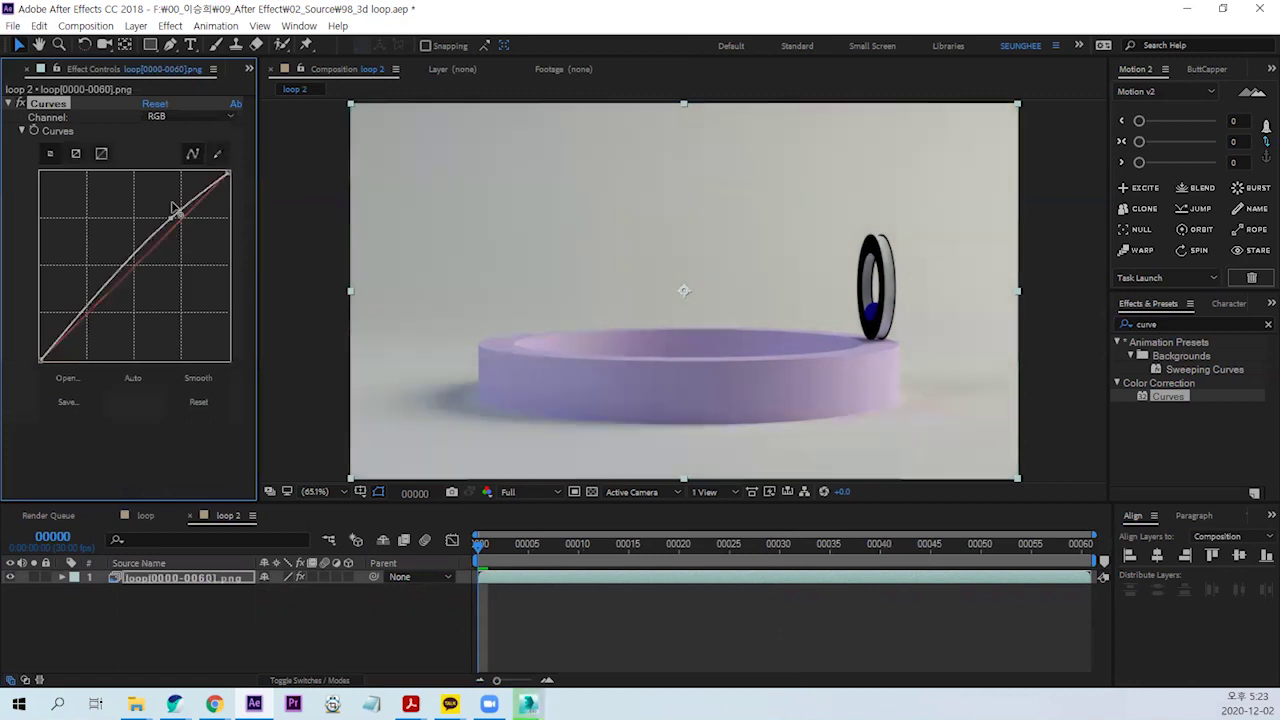
mouse_move(140, 257)
left_mouse_down()
mouse_move(92, 277)
mouse_move(92, 330)
left_mouse_up()
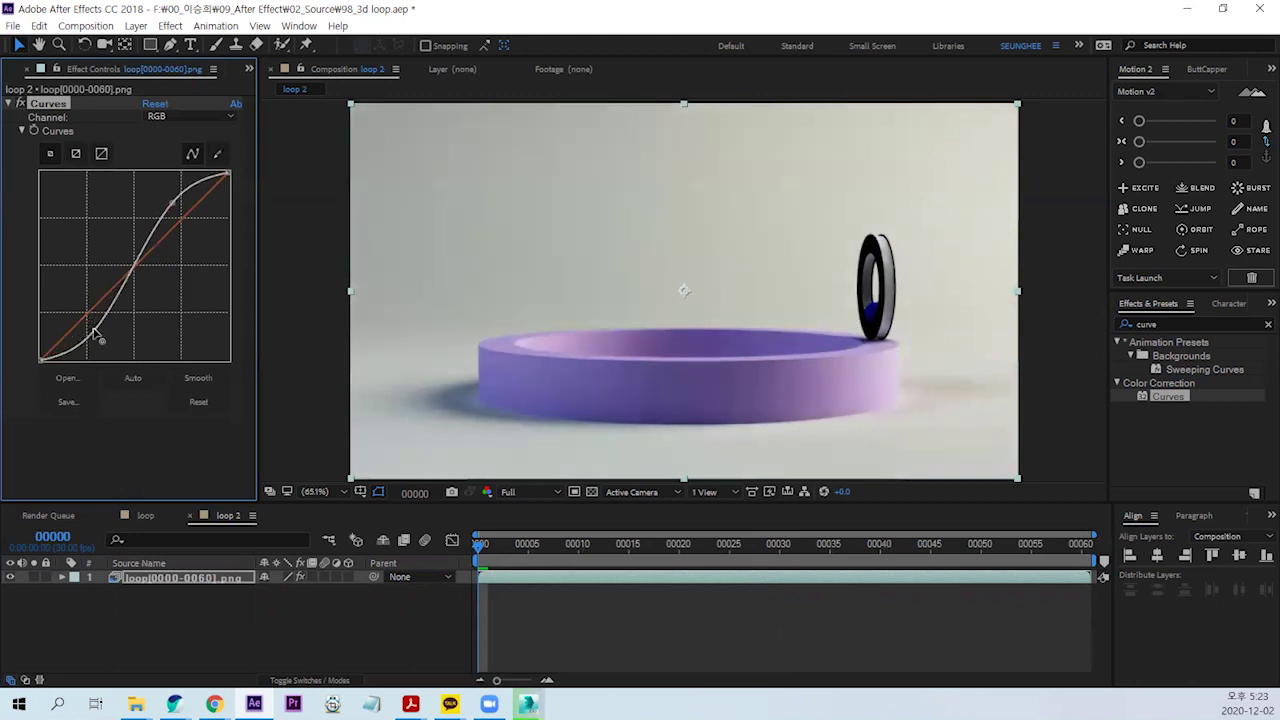
Step: Preview the rolling ring, then return to frame 0
left_click(628, 606)
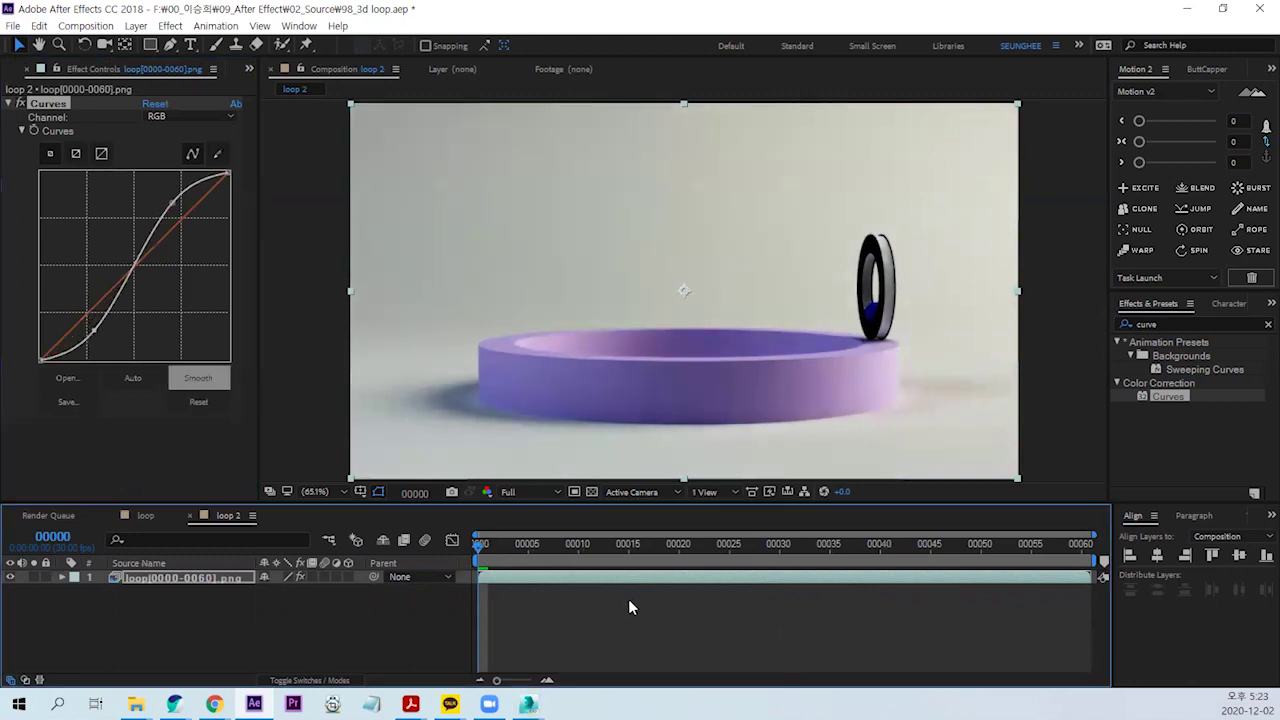
key("space")
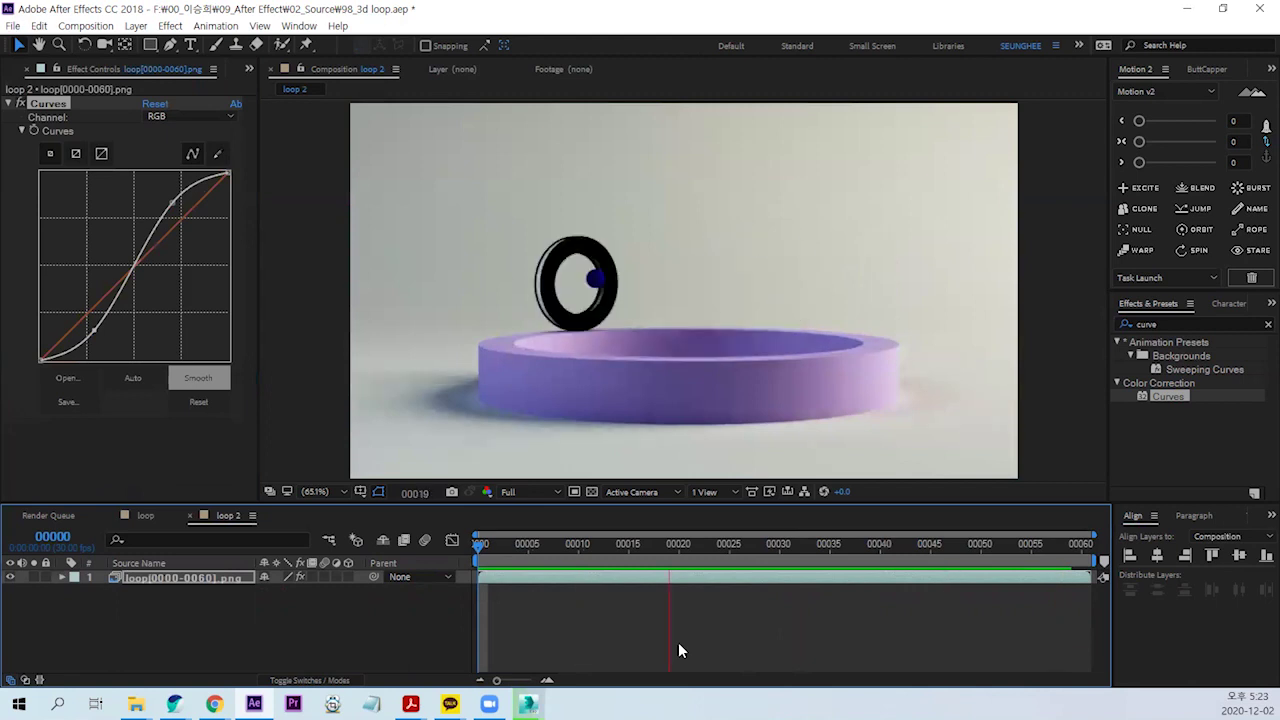
key("space")
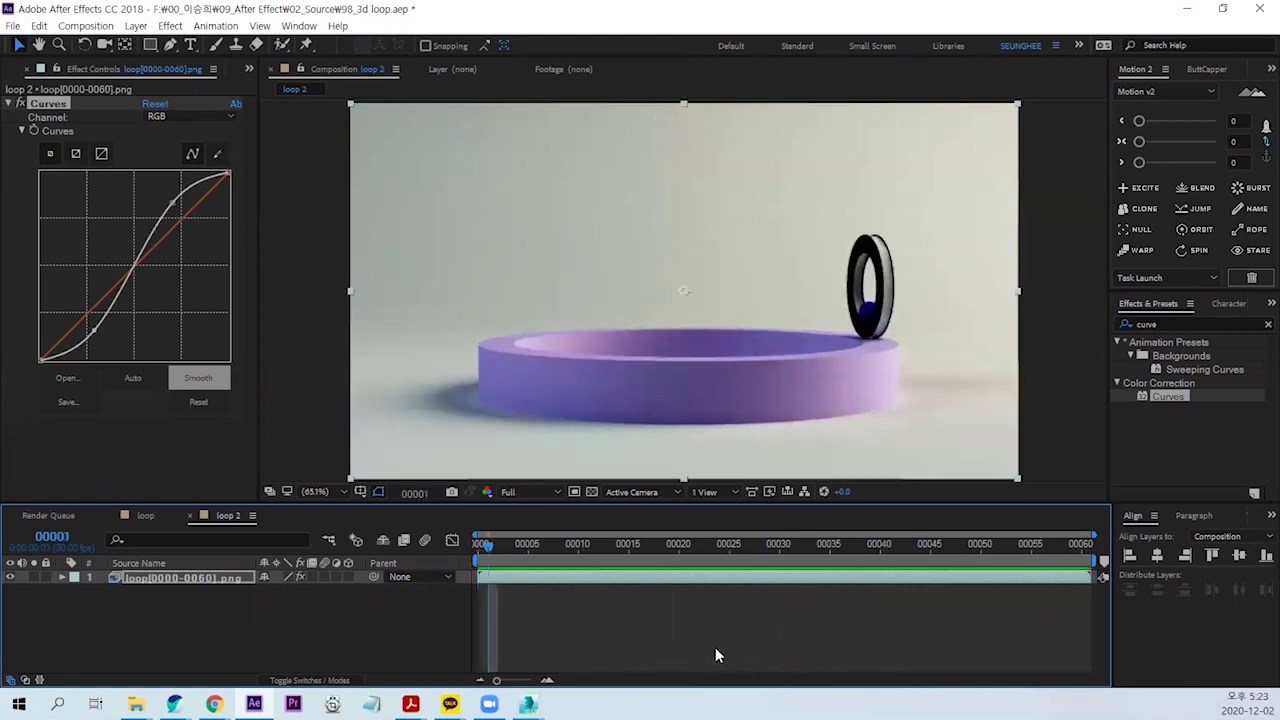
key("Page_Up")
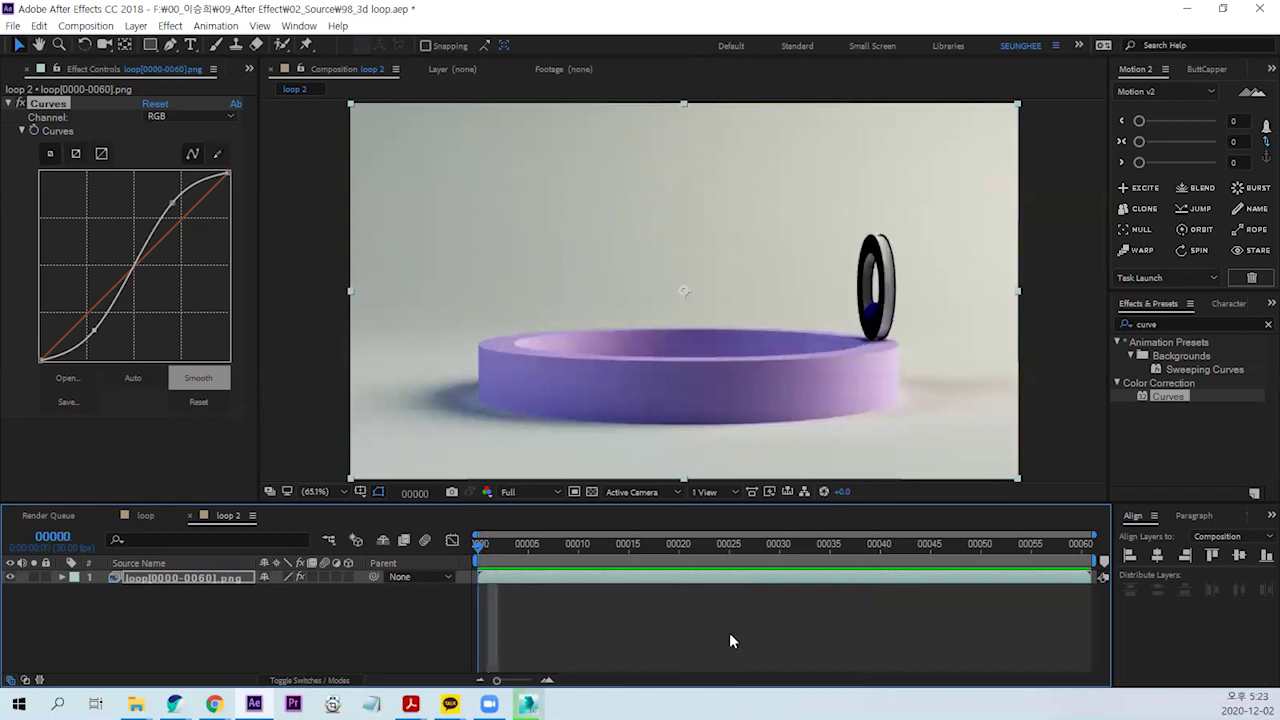
Step: Set the loop 2 composition duration to 300 frames in Composition Settings
key("ctrl+k")
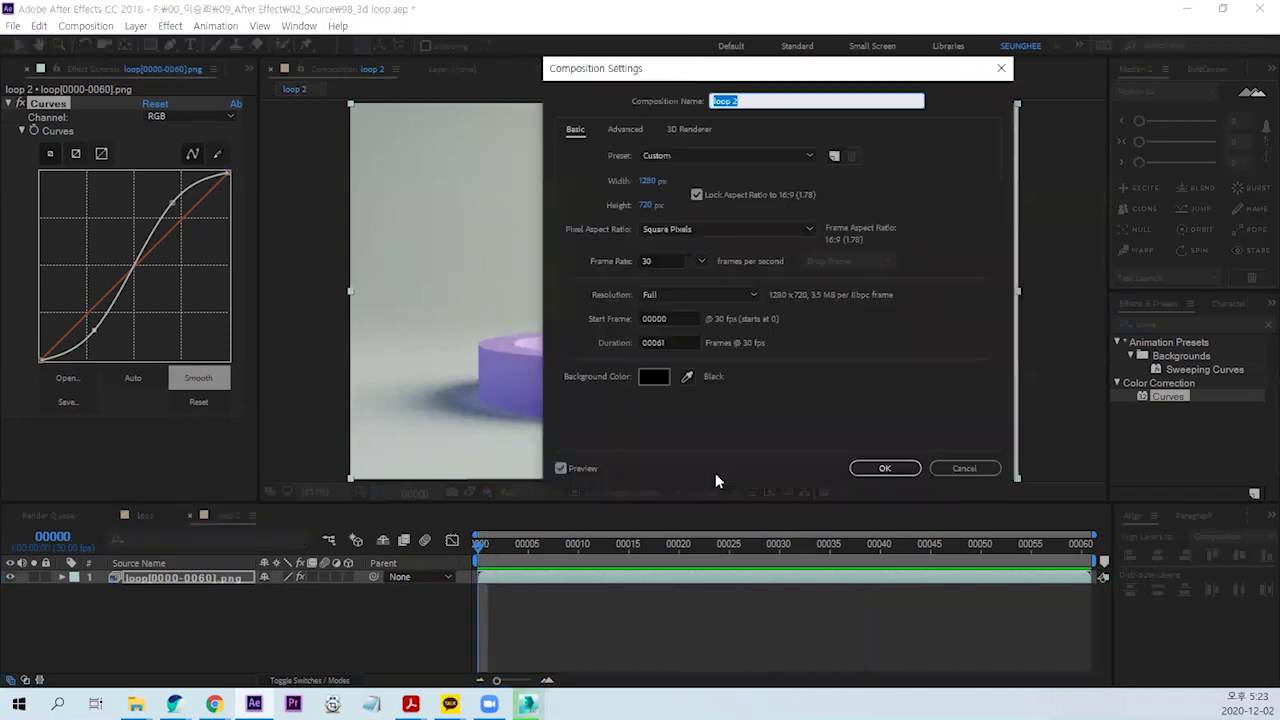
key("Tab")
key("Tab")
key("Tab")
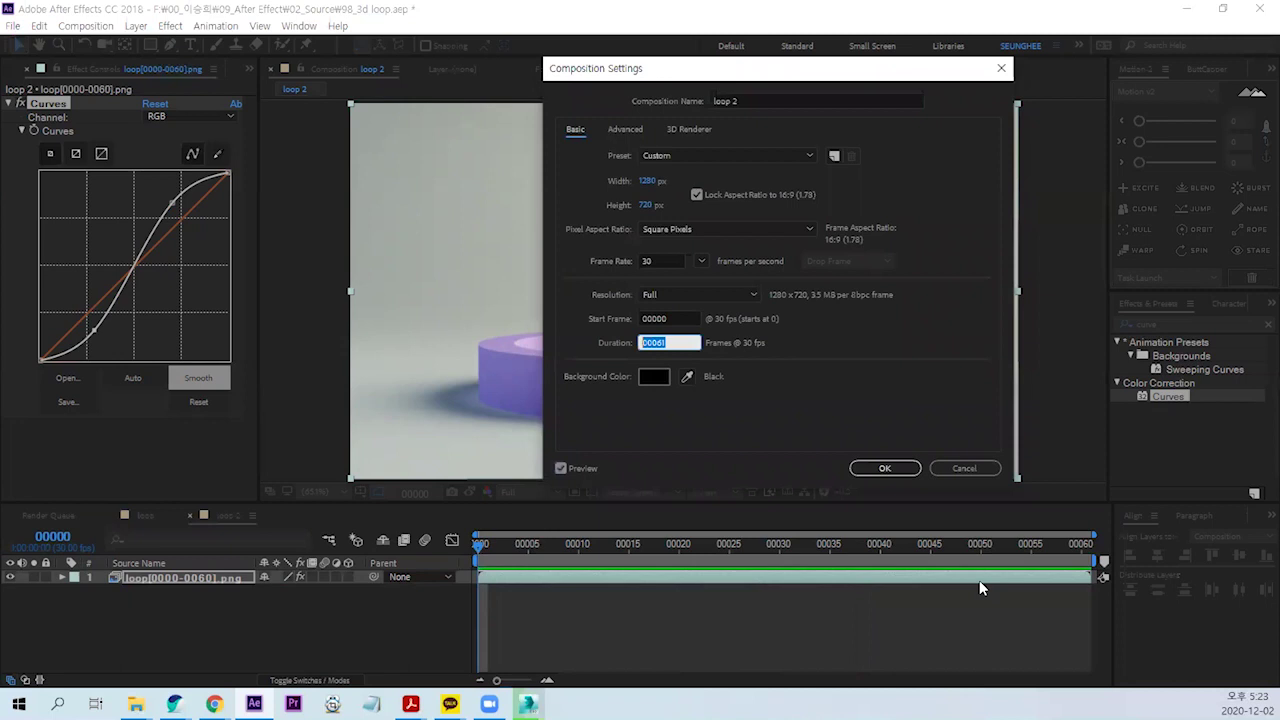
type("1")
type("00")
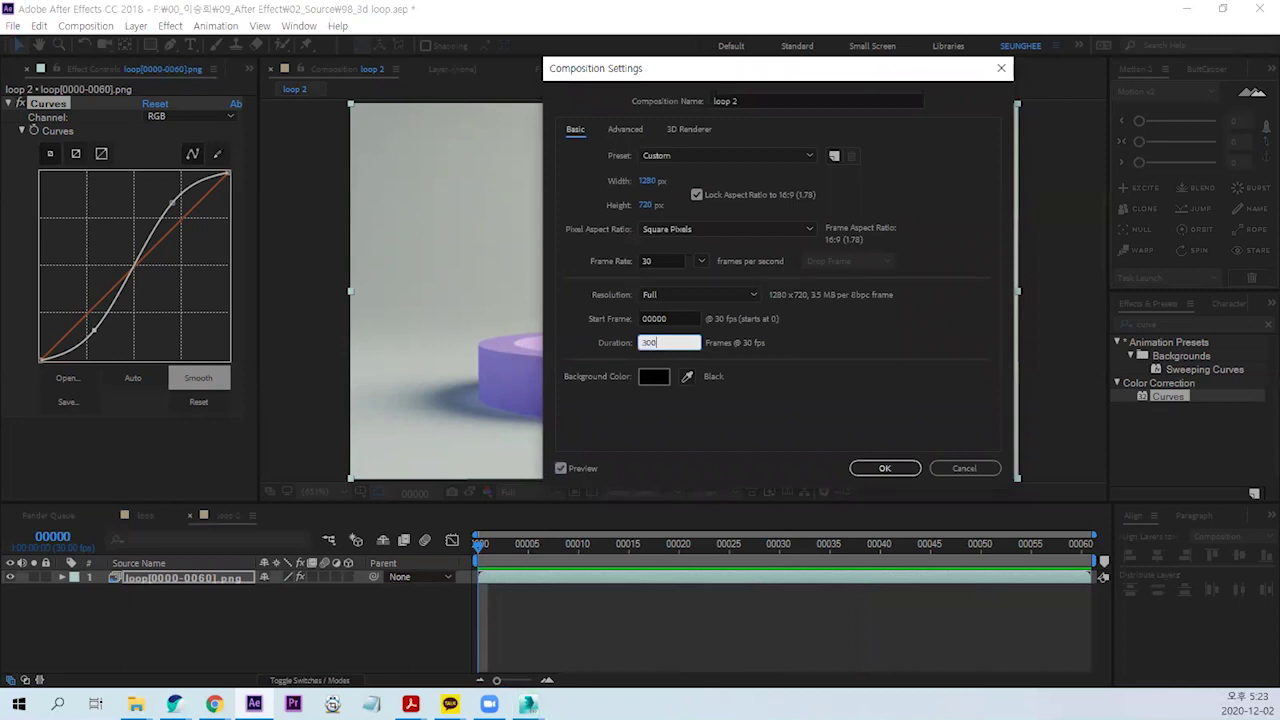
type("1")
key("BackSpace")
key("BackSpace")
key("Return")
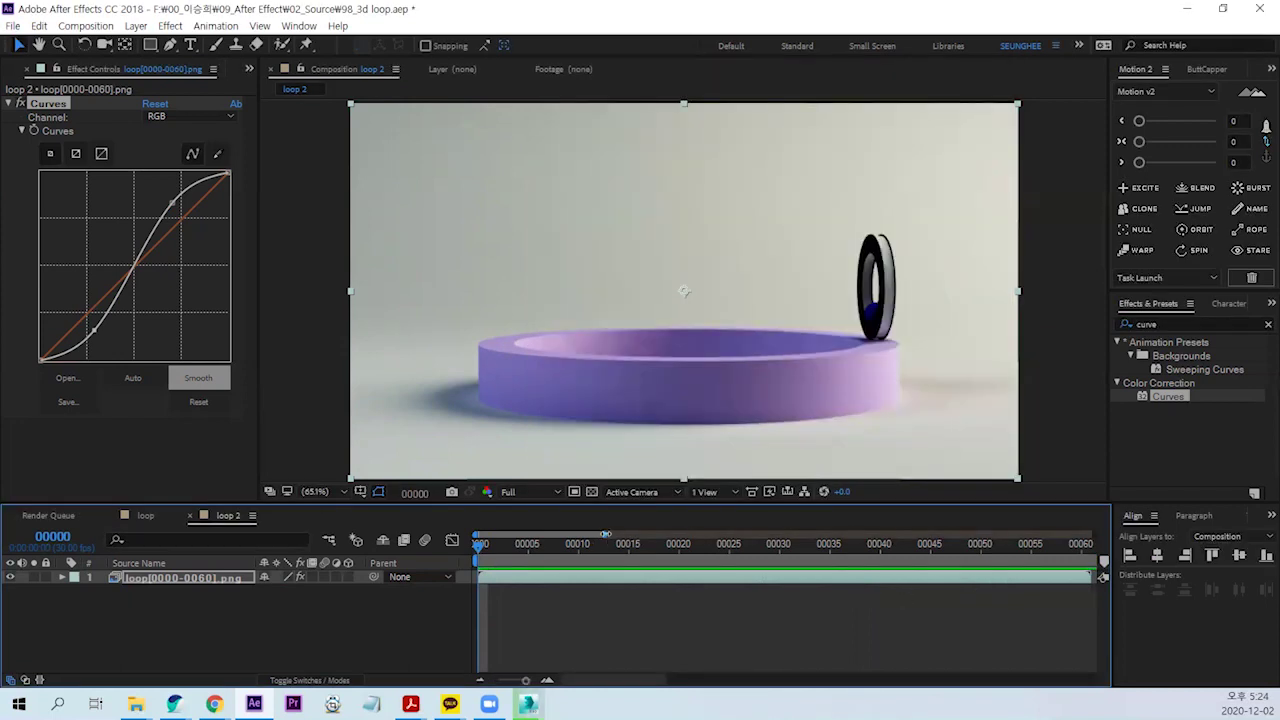
Step: Enable Time Remapping on the PNG sequence layer
left_click(174, 577)
right_click(175, 578)
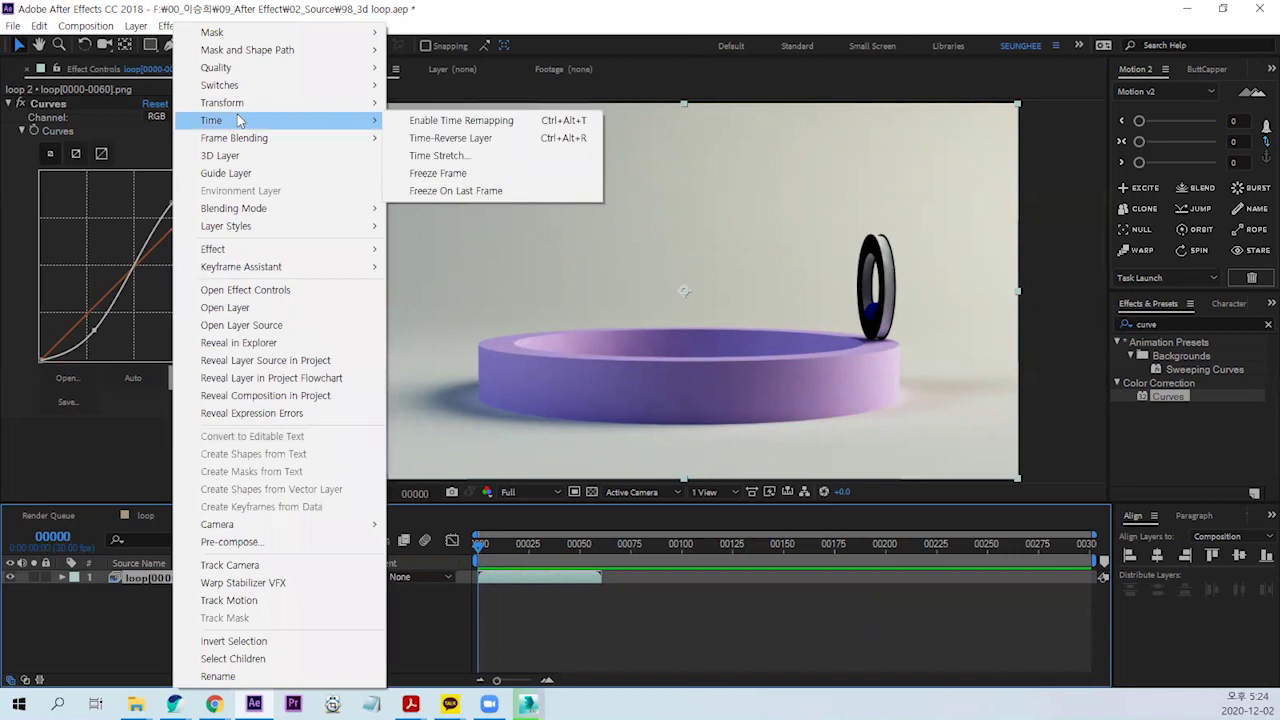
mouse_move(280, 120)
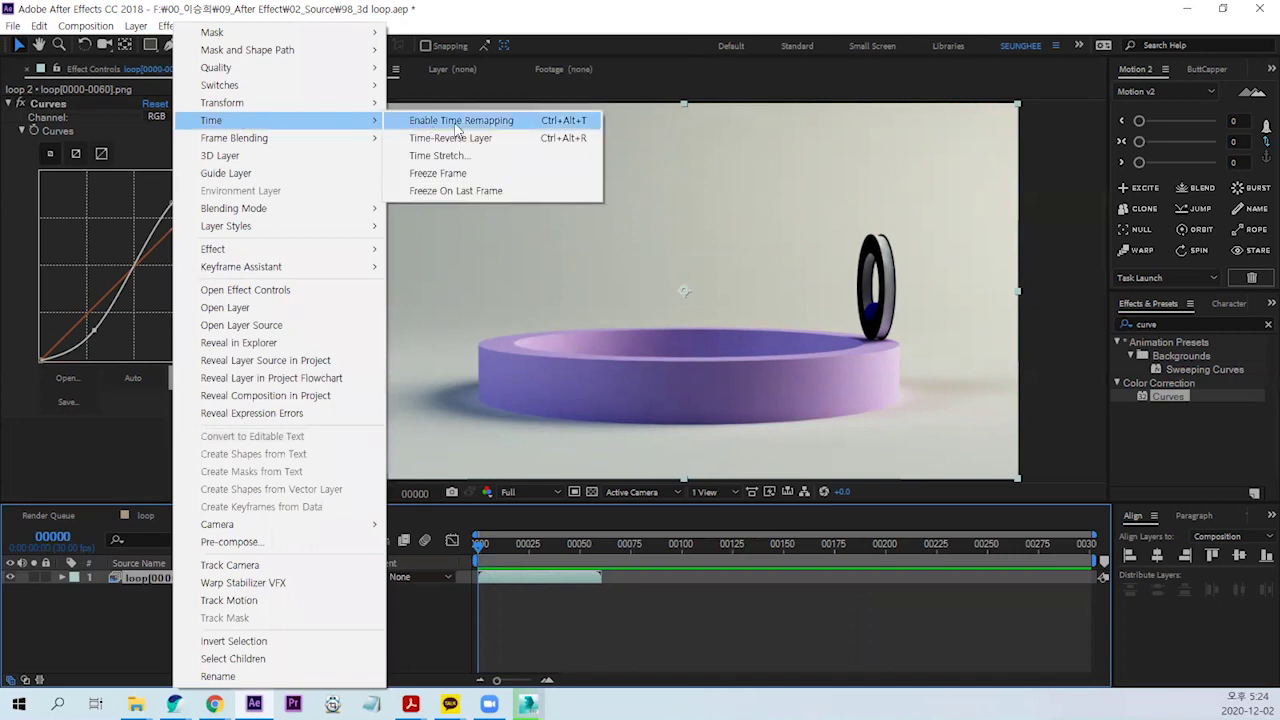
key("ctrl+alt+t")
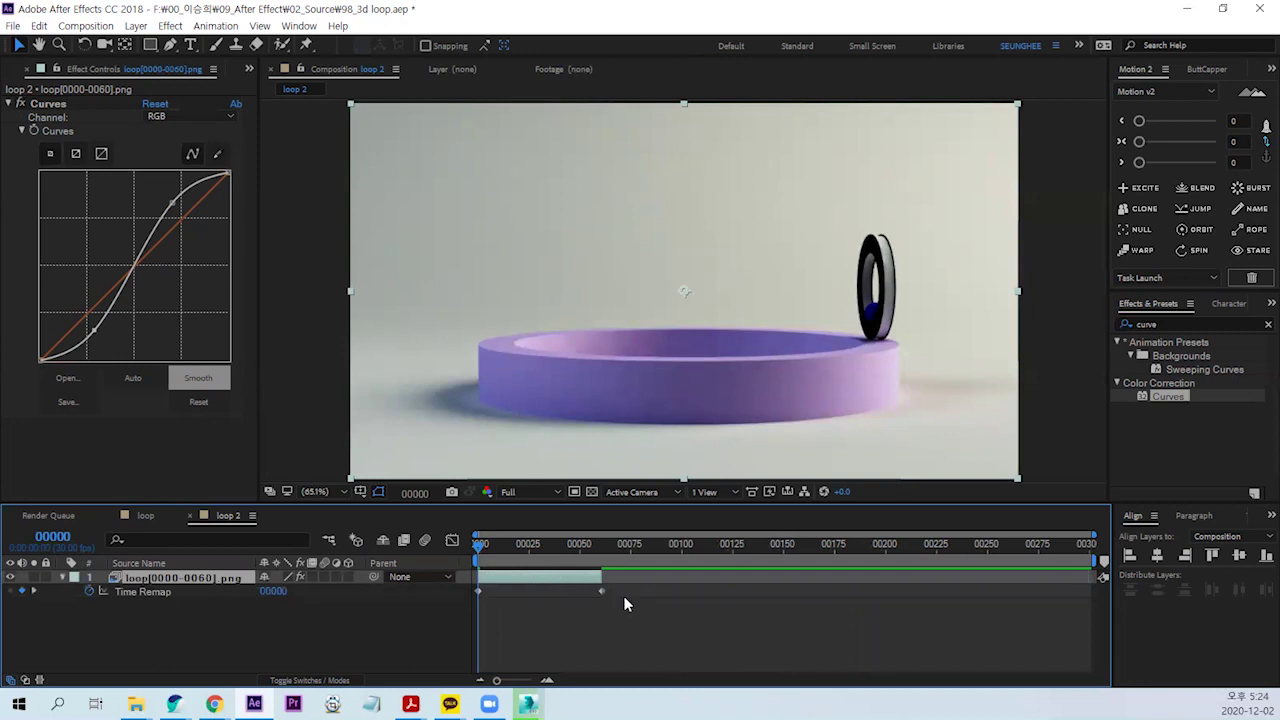
Step: Stretch the layer's out-point to the end of the 300-frame composition and preview it
left_click_drag(601, 577, 1099, 577)
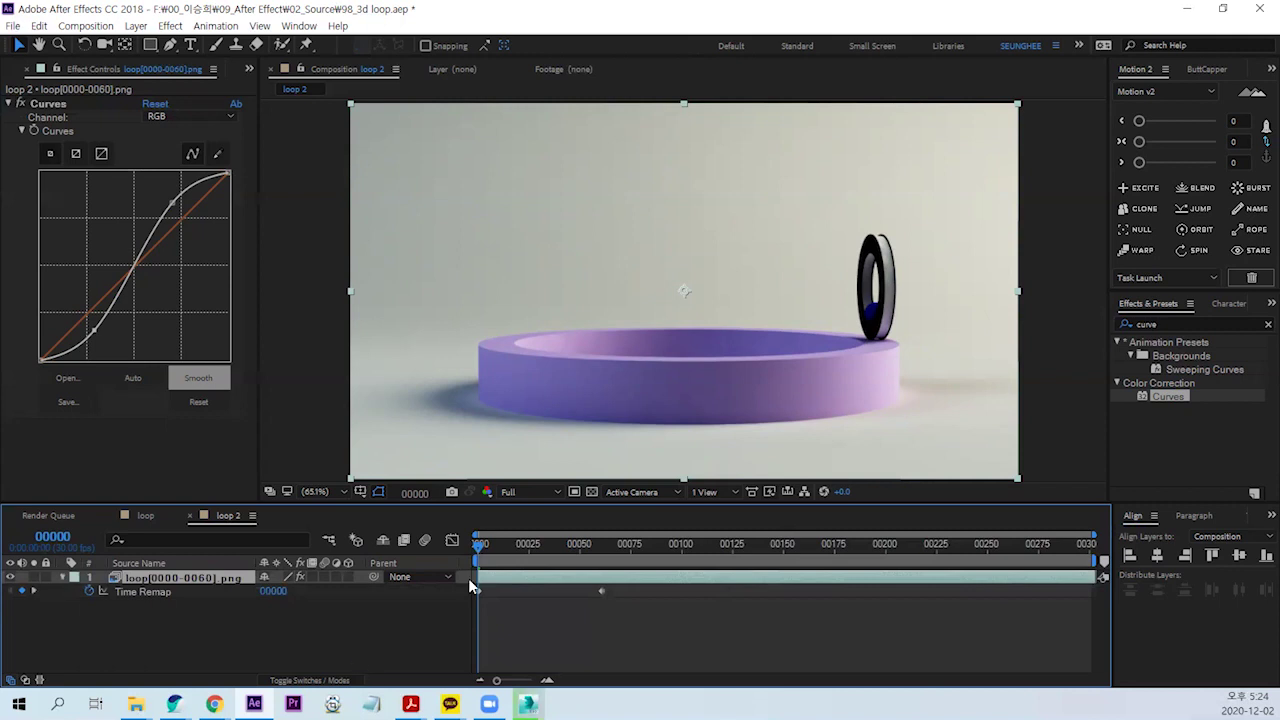
key("space")
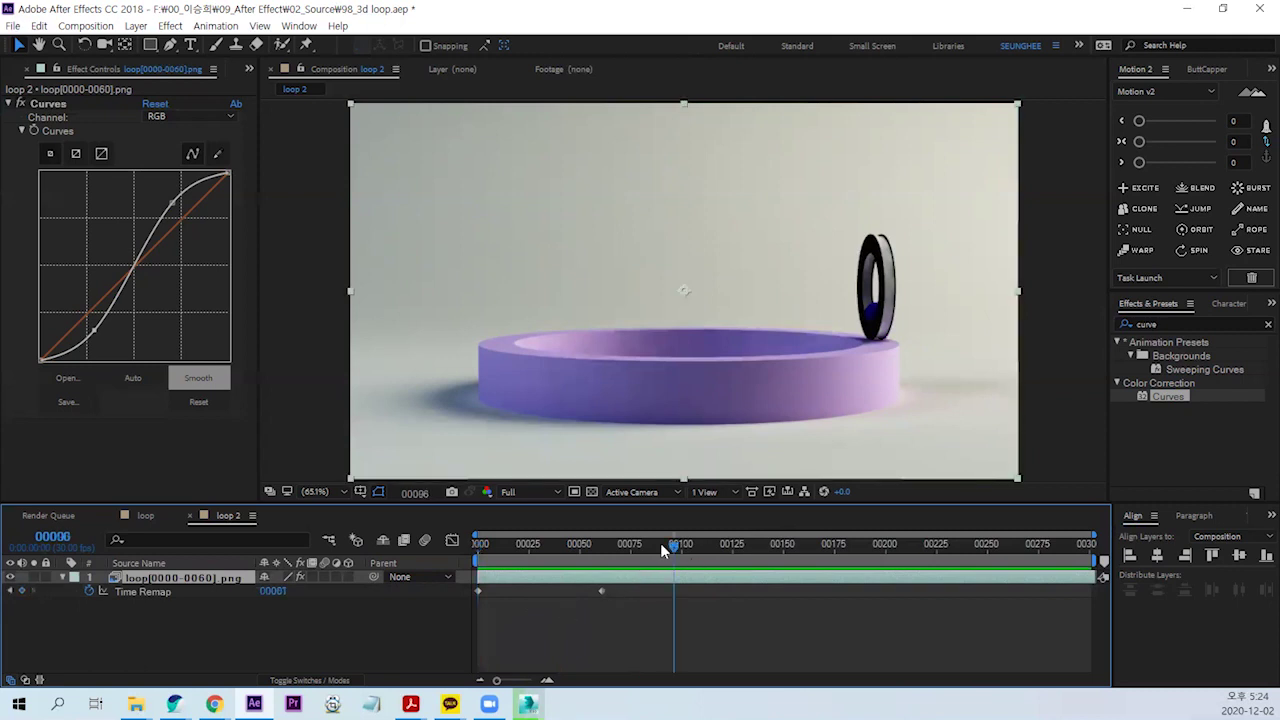
left_click(233, 577)
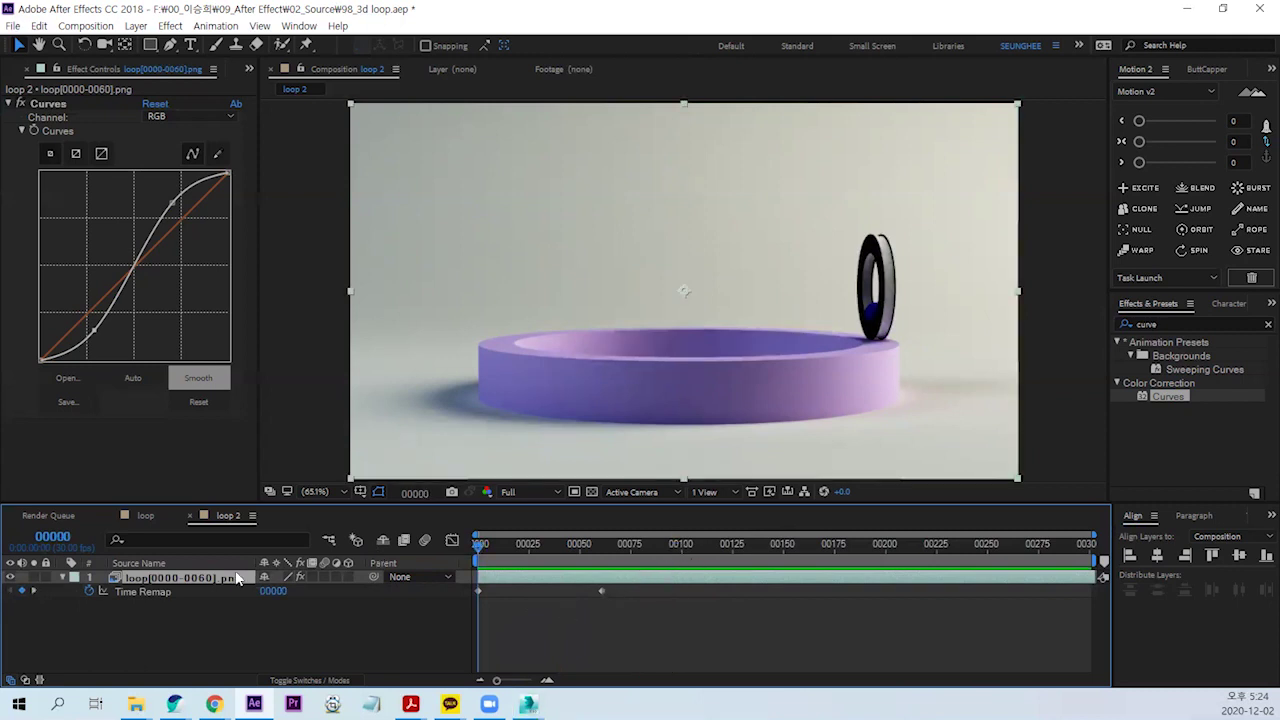
Step: Add a loopOut(); expression to the ring layer's Time Remap property
left_click(88, 592, "alt")
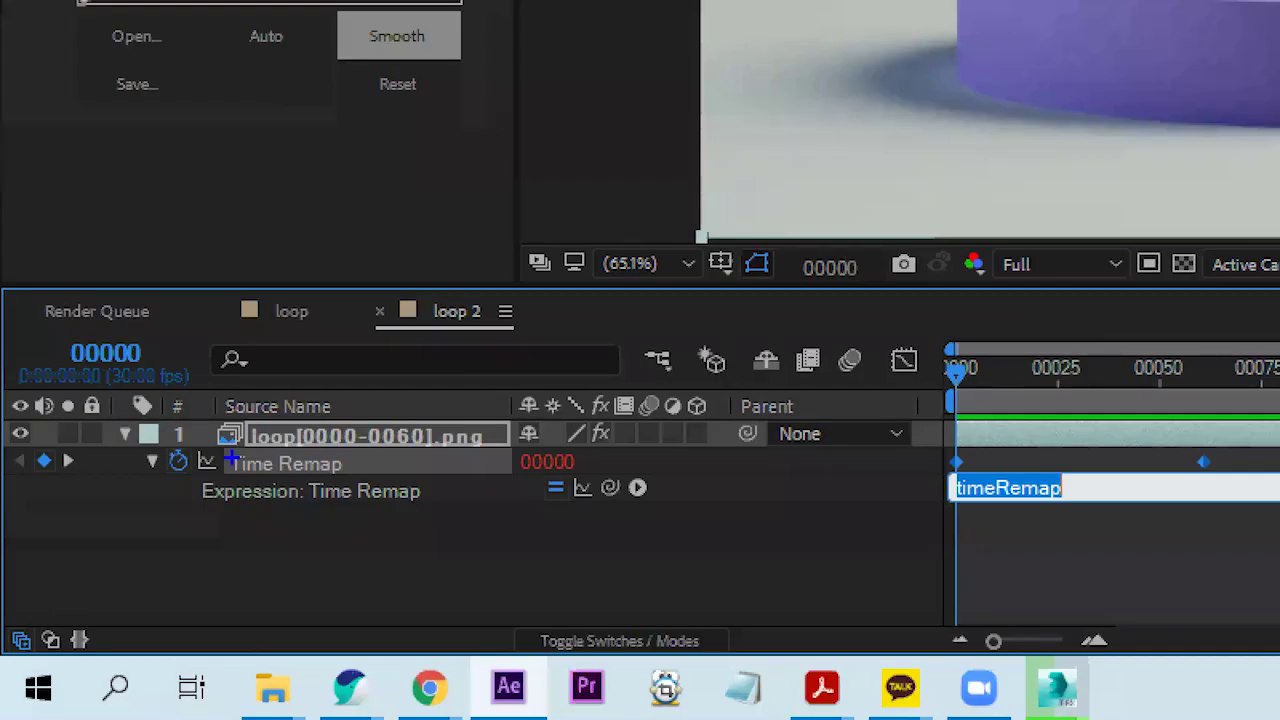
left_click_drag(231, 455, 232, 490)
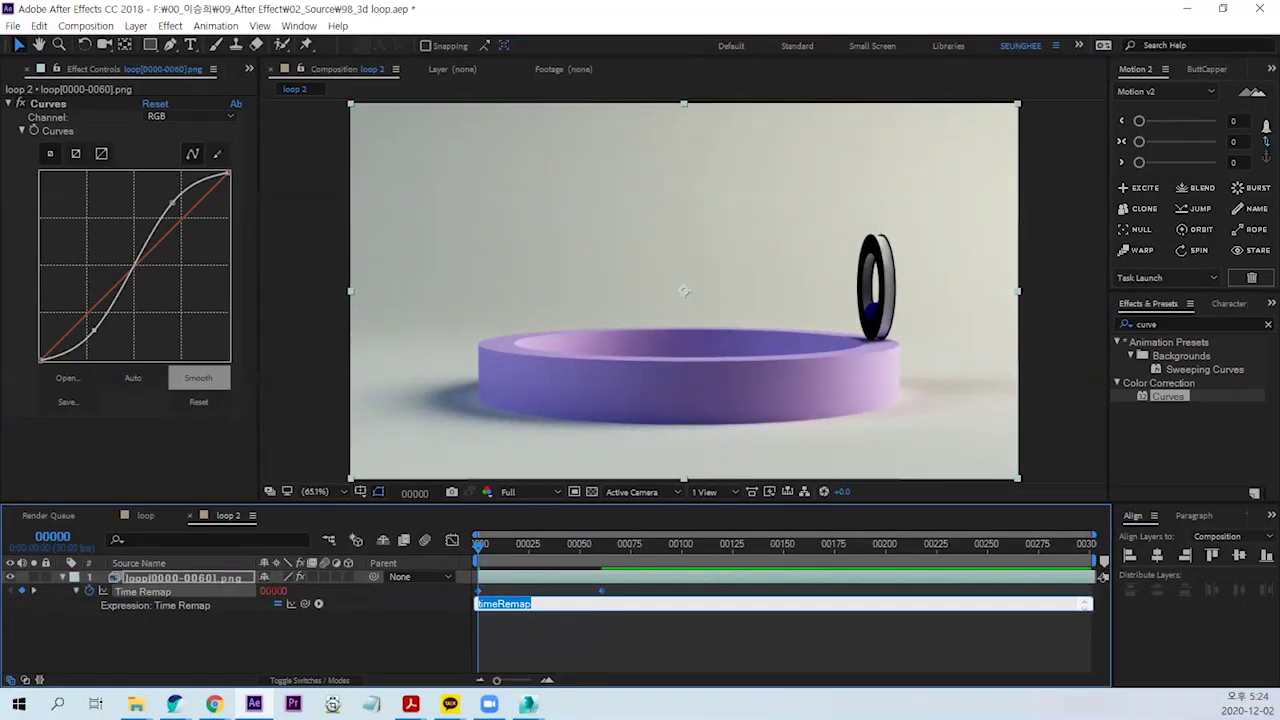
type("loopO")
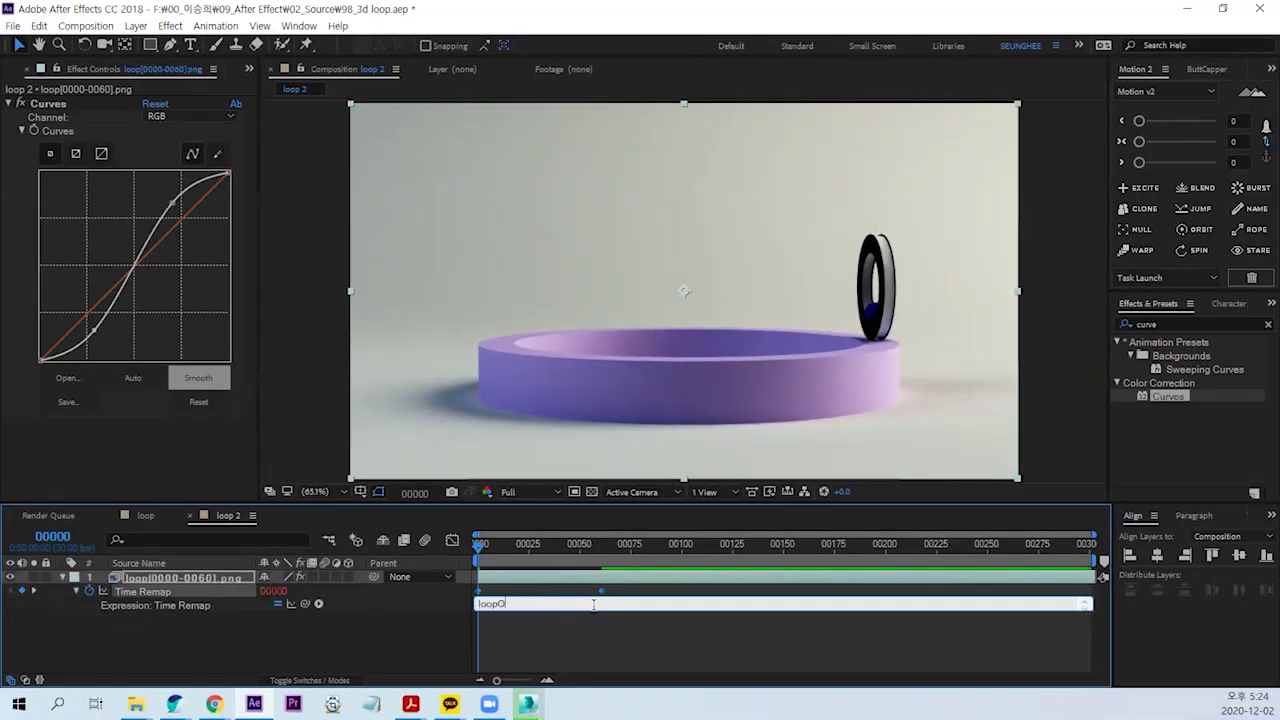
type("ut();")
left_click(545, 628)
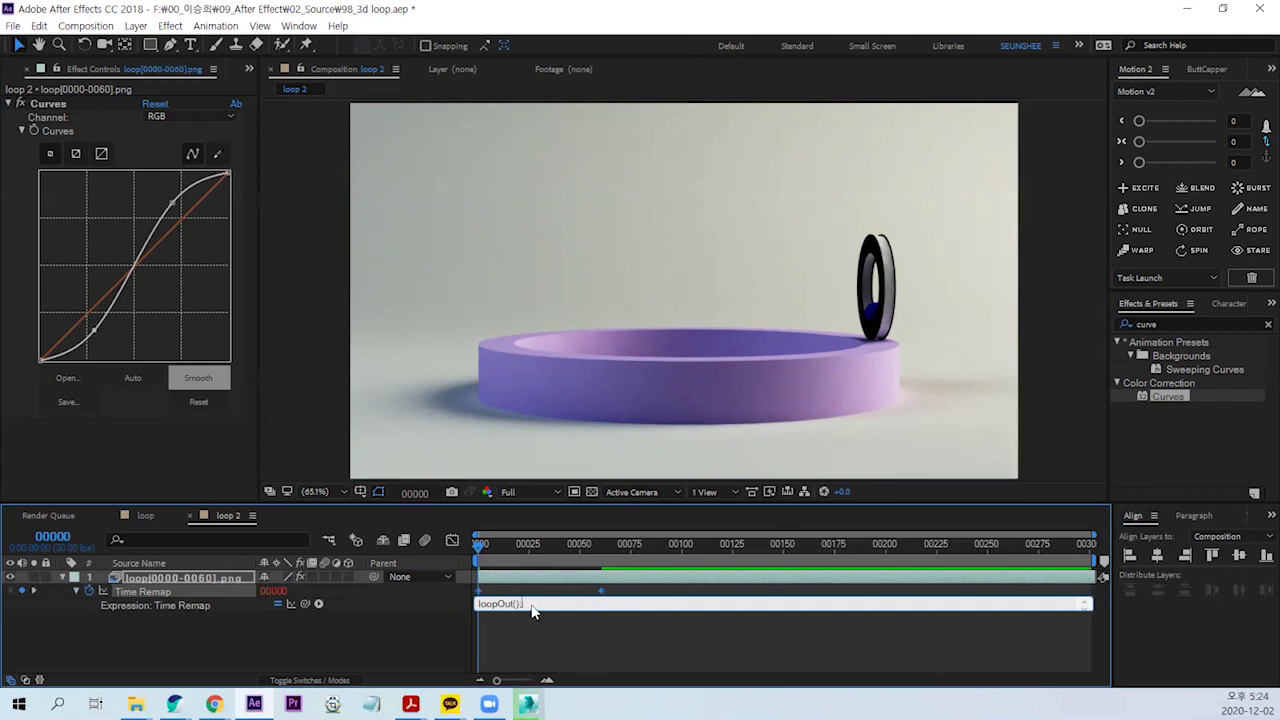
left_click(539, 604)
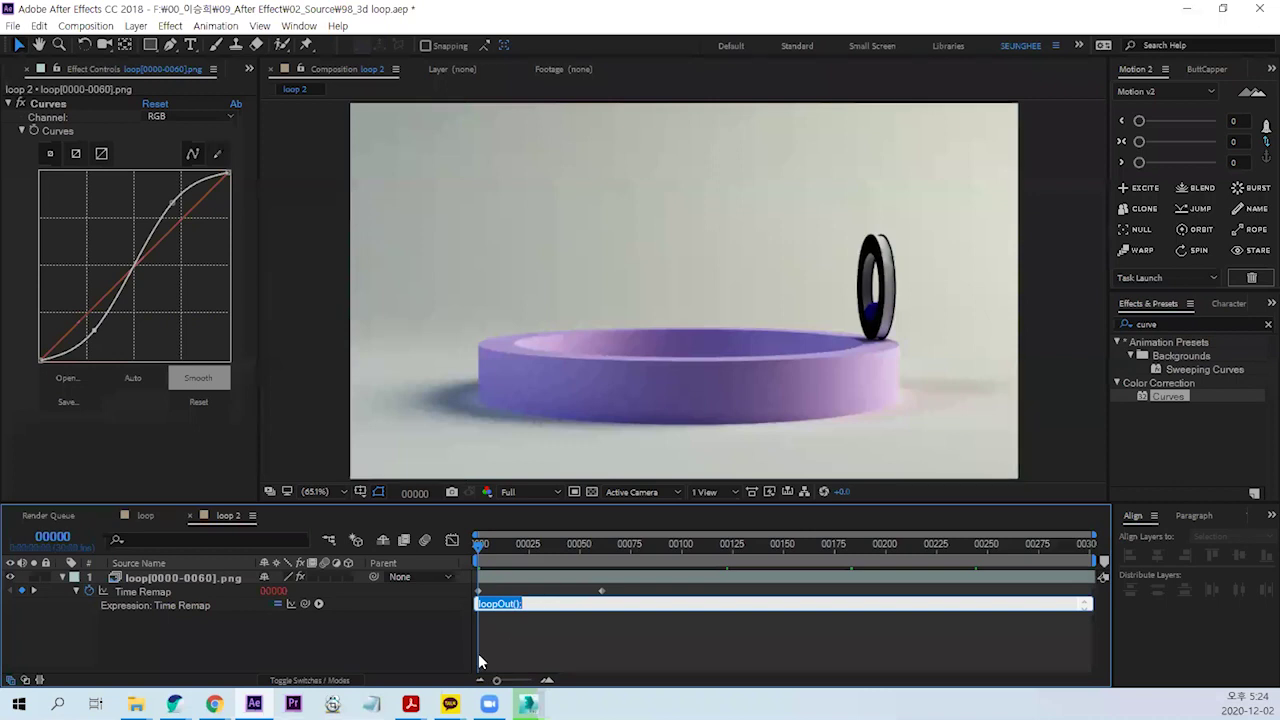
Step: Paste loopOut(); into a new Notepad note, then close the note and return to the timeline
key("super+7")
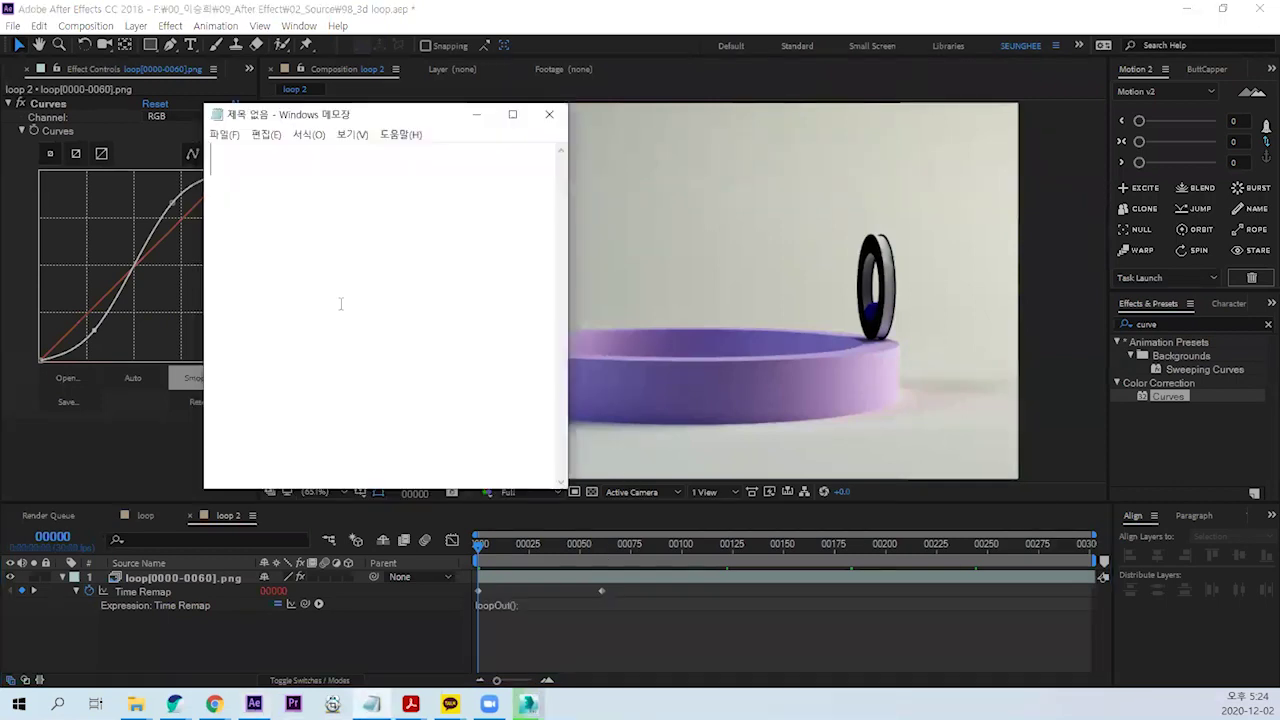
type("loopOut();")
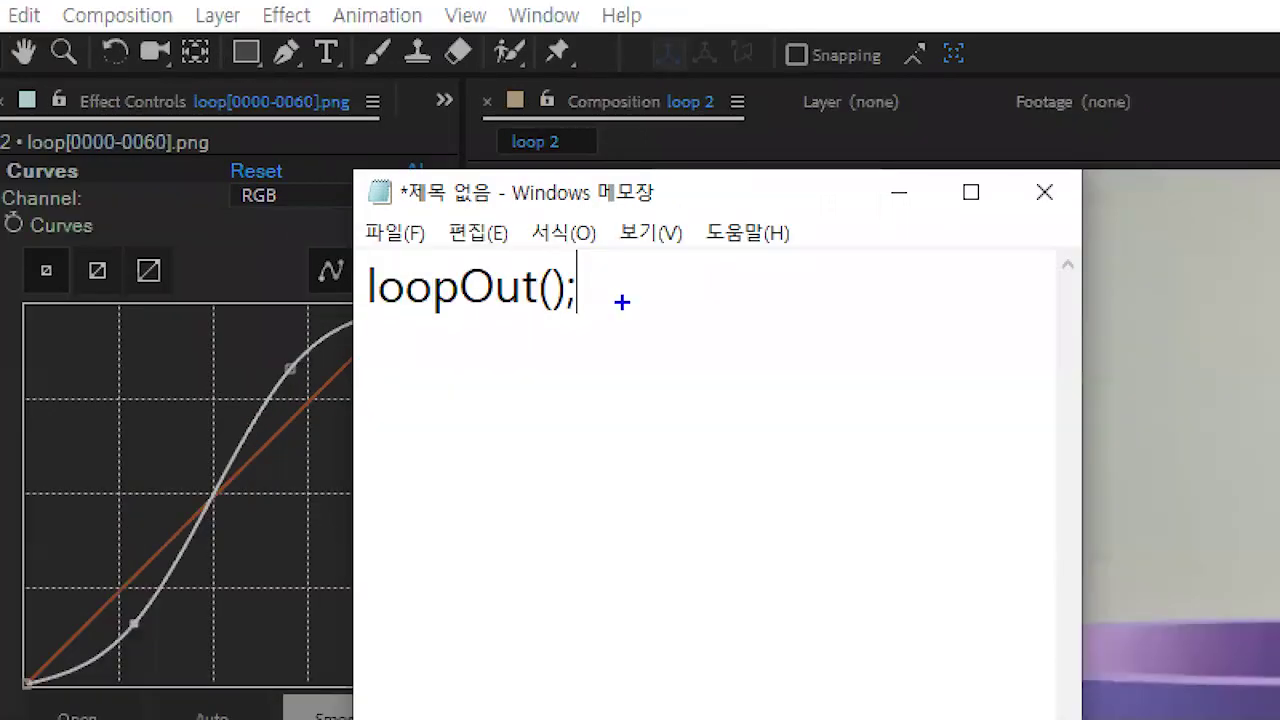
mouse_move(622, 301)
left_mouse_down()
mouse_move(577, 214)
mouse_move(624, 318)
mouse_move(557, 406)
left_mouse_up()
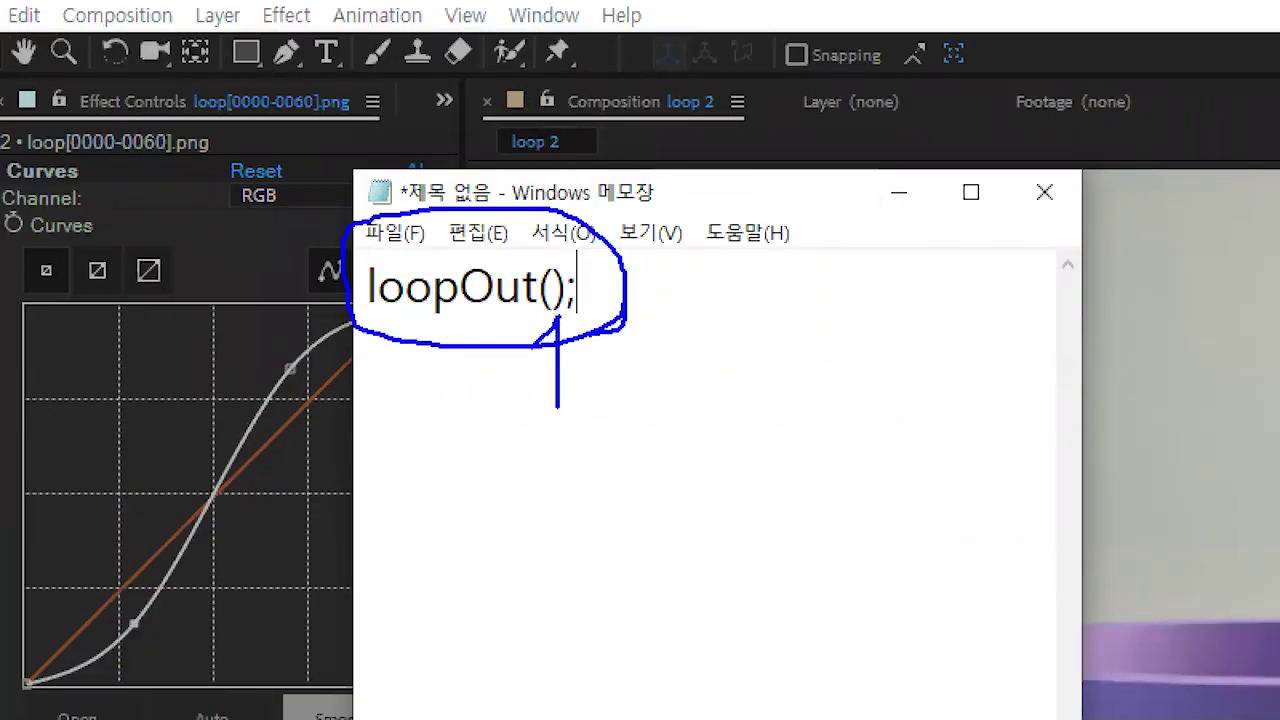
left_click_drag(558, 320, 570, 340)
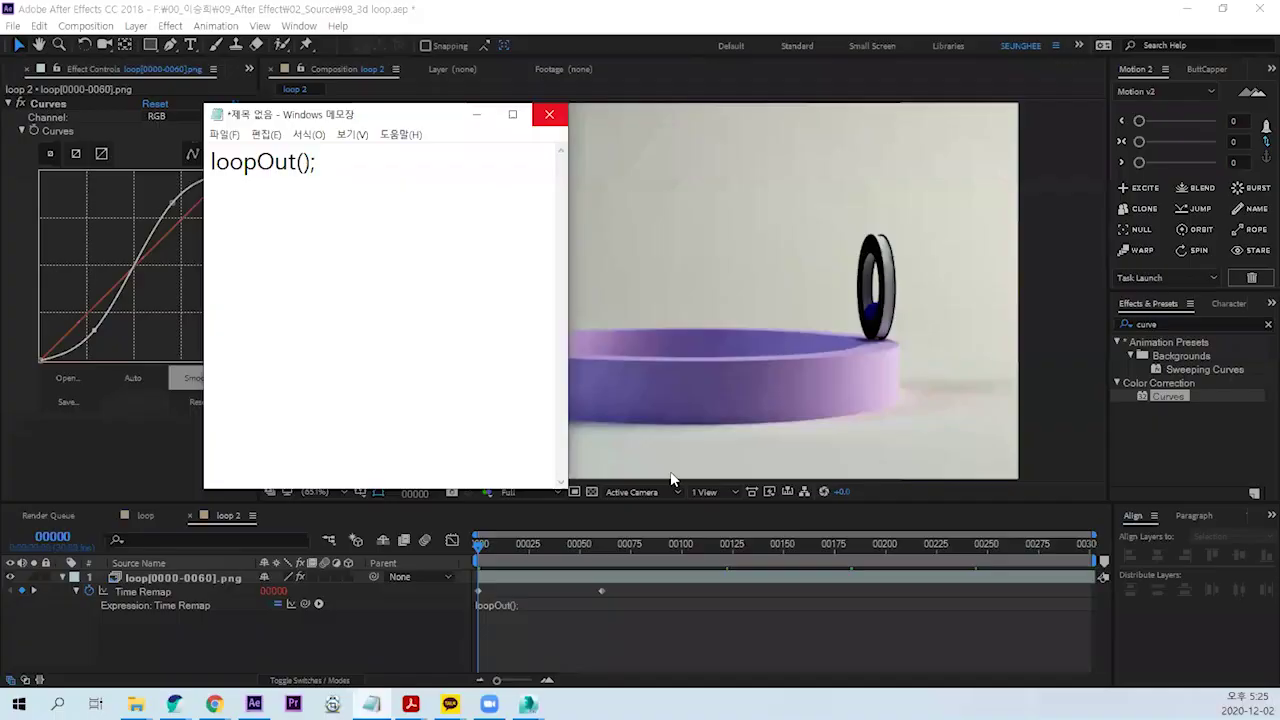
left_click(549, 114)
key("Escape")
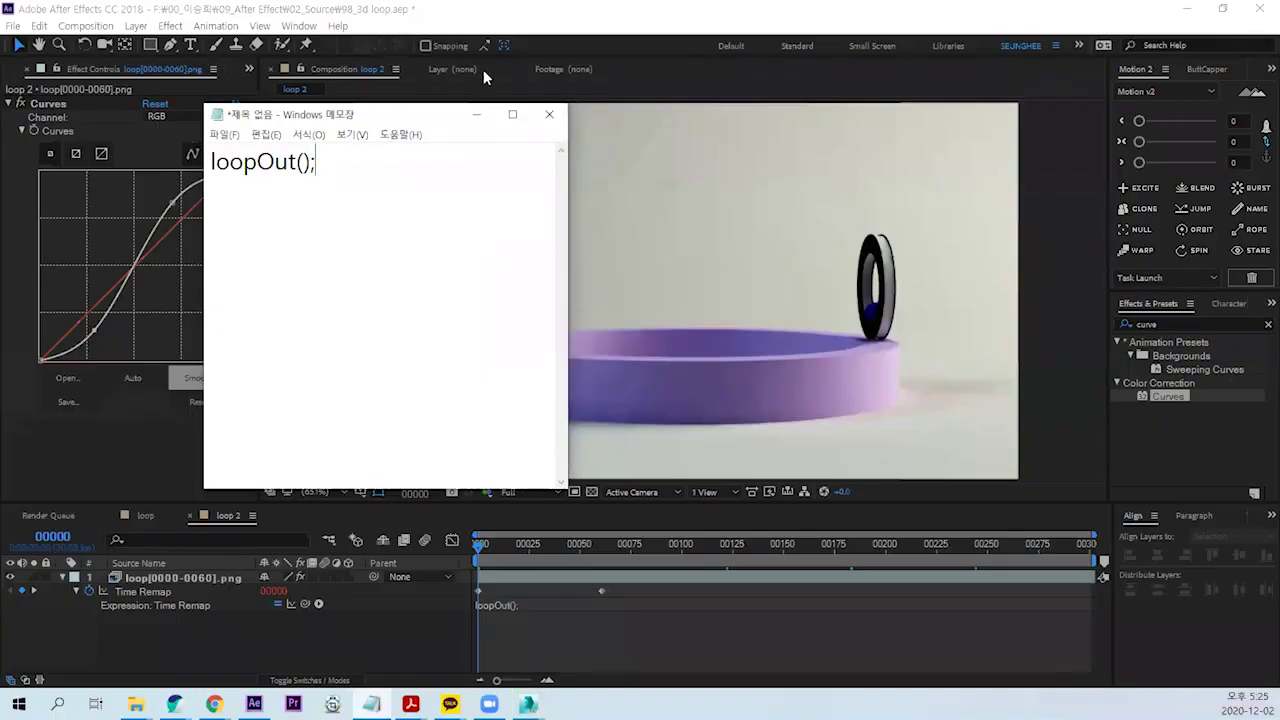
left_click(617, 606)
Step: Preview the loop, check the ring at frames around 97, 106 and 84, then select layer 1
key("space")
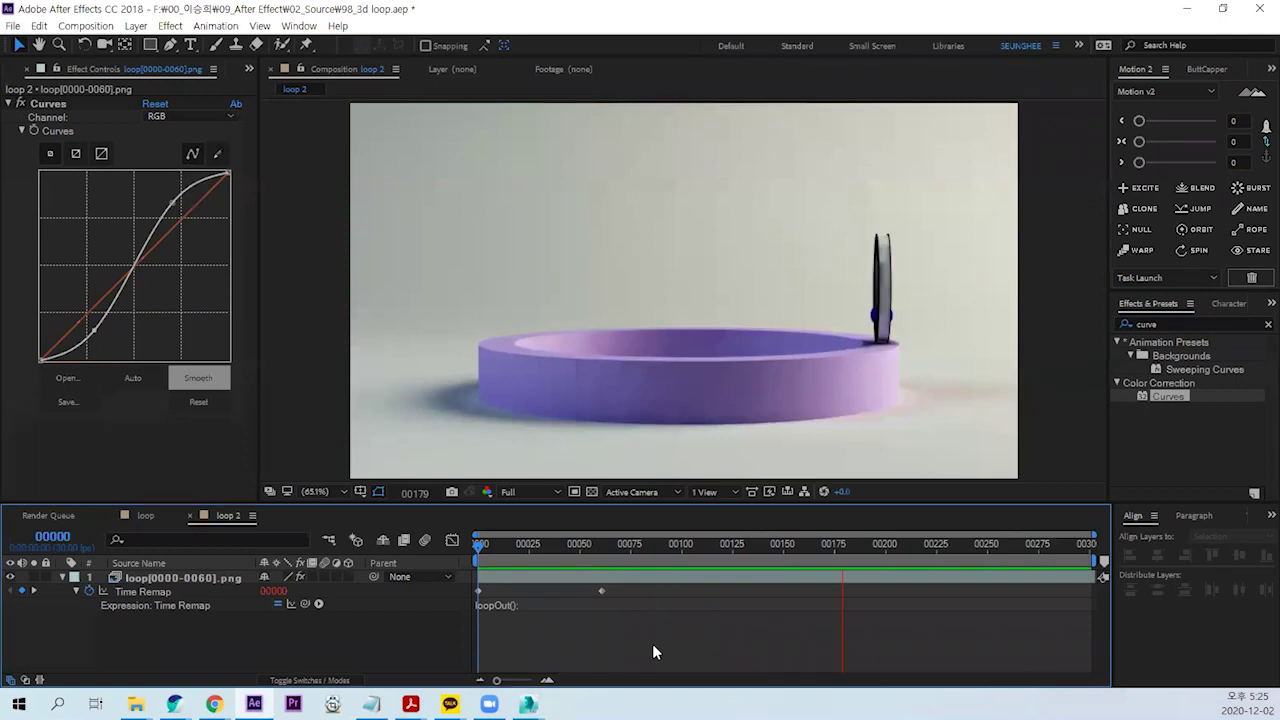
key("space")
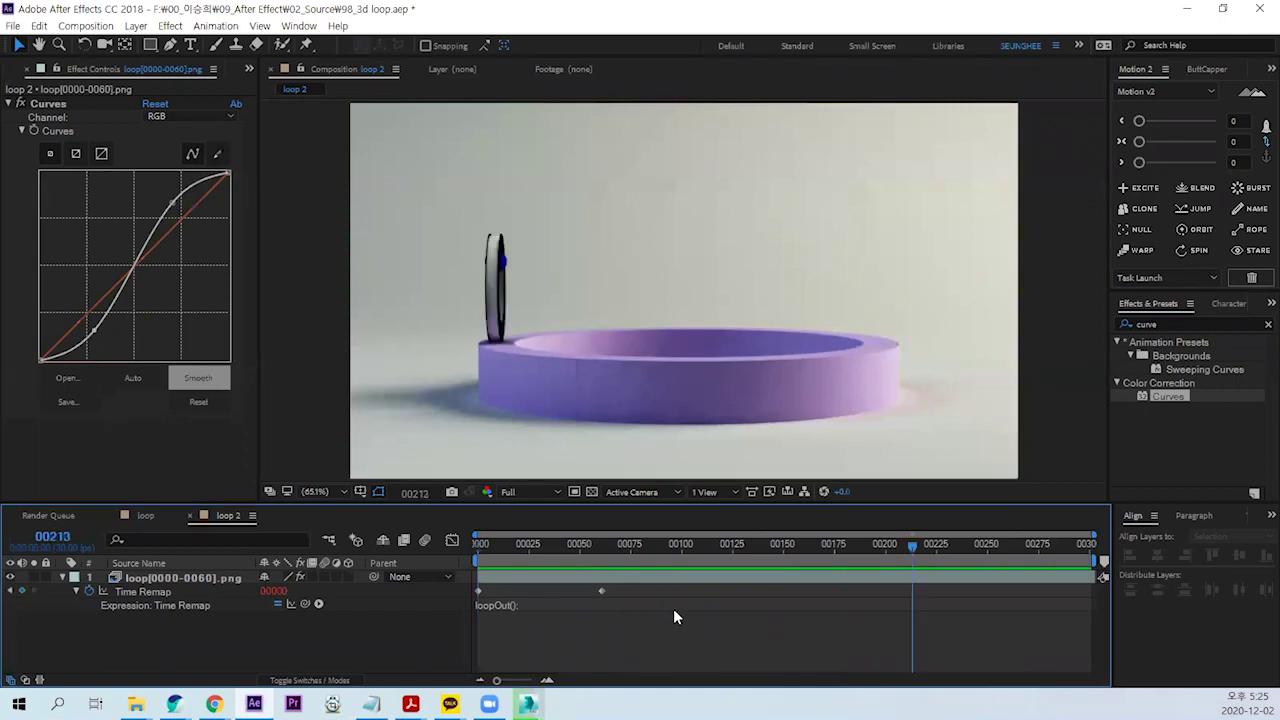
left_click(675, 550)
left_click(697, 548)
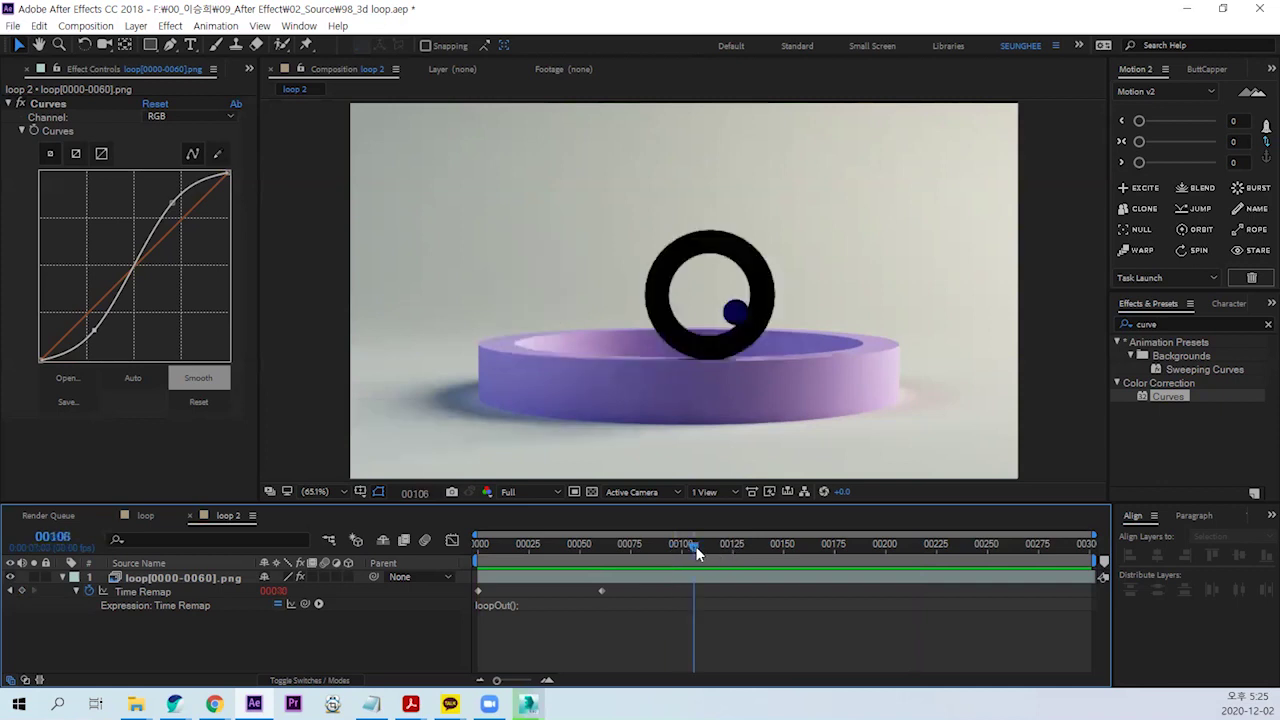
left_click(650, 548)
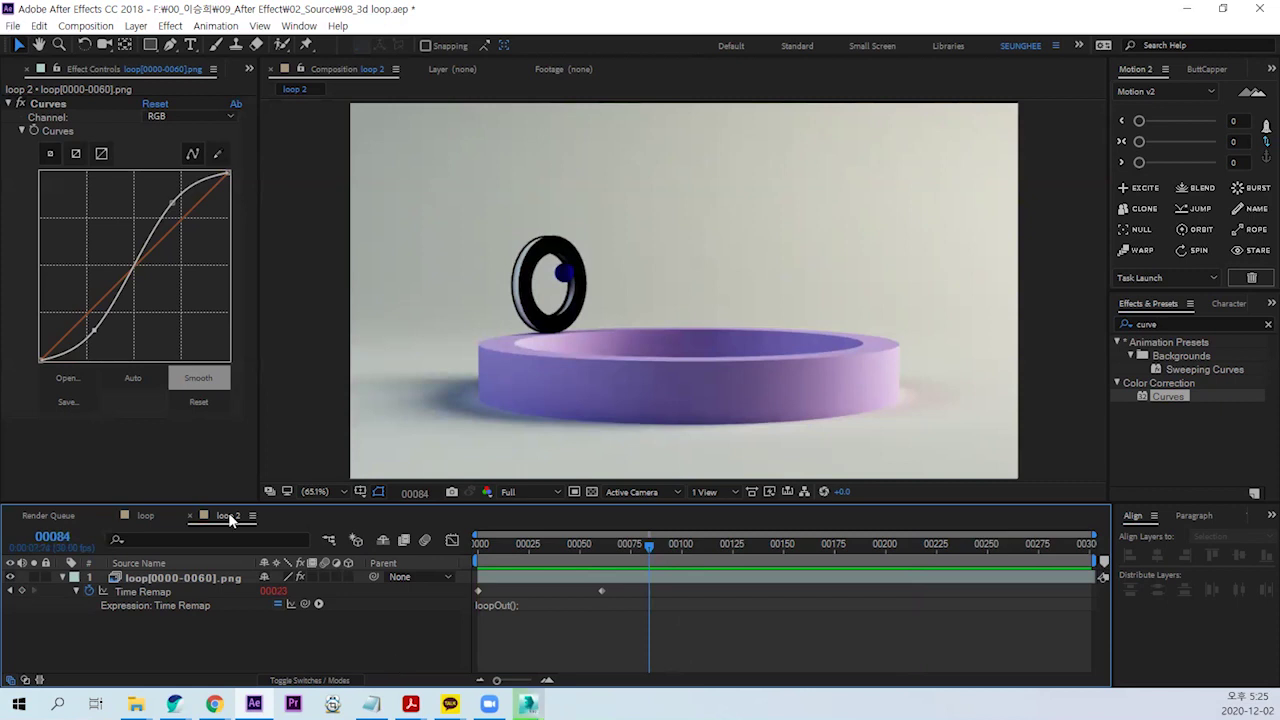
left_click(183, 577)
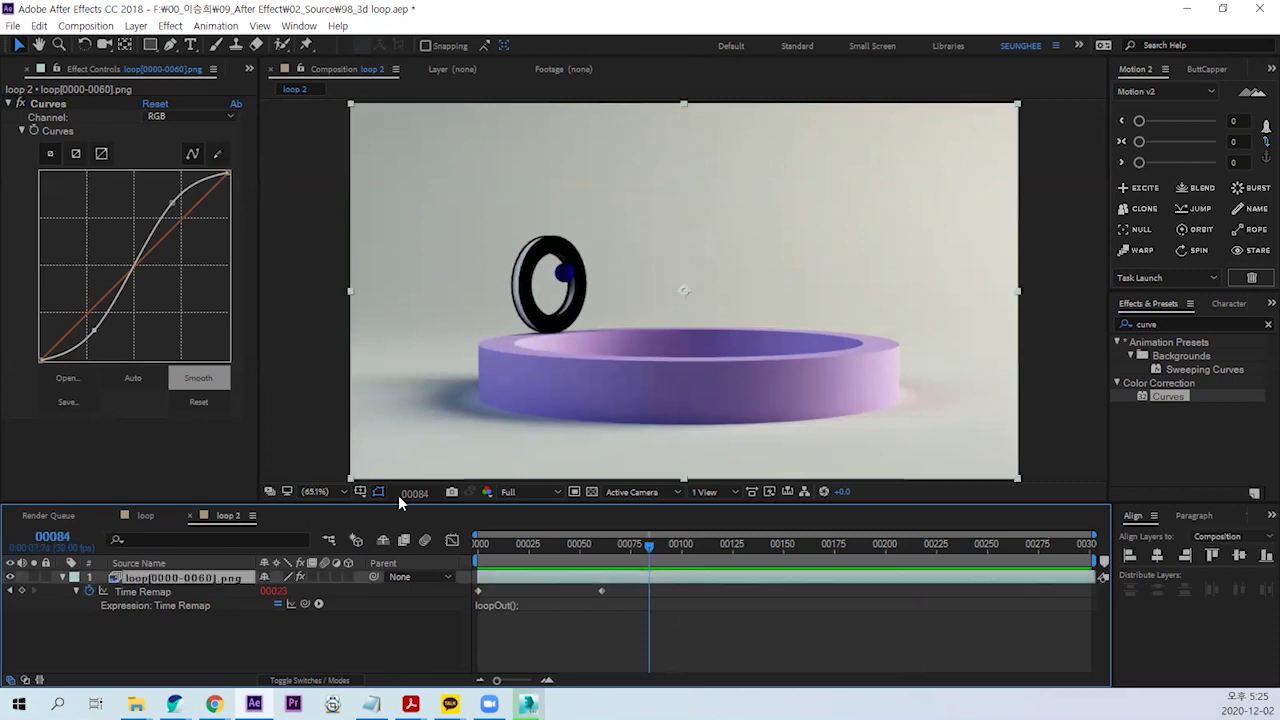
Step: Add RG Magic Bullet Looks below Curves on the ring layer and launch its Looks editor
left_click(172, 26)
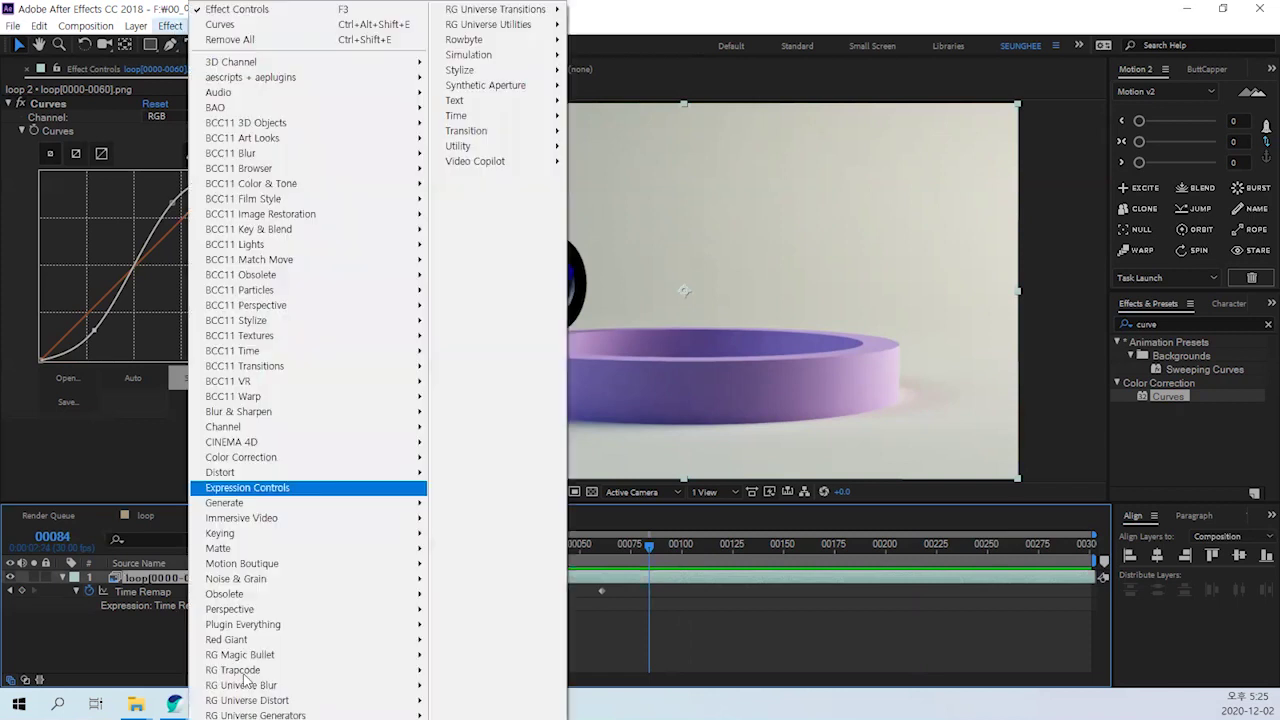
mouse_move(240, 654)
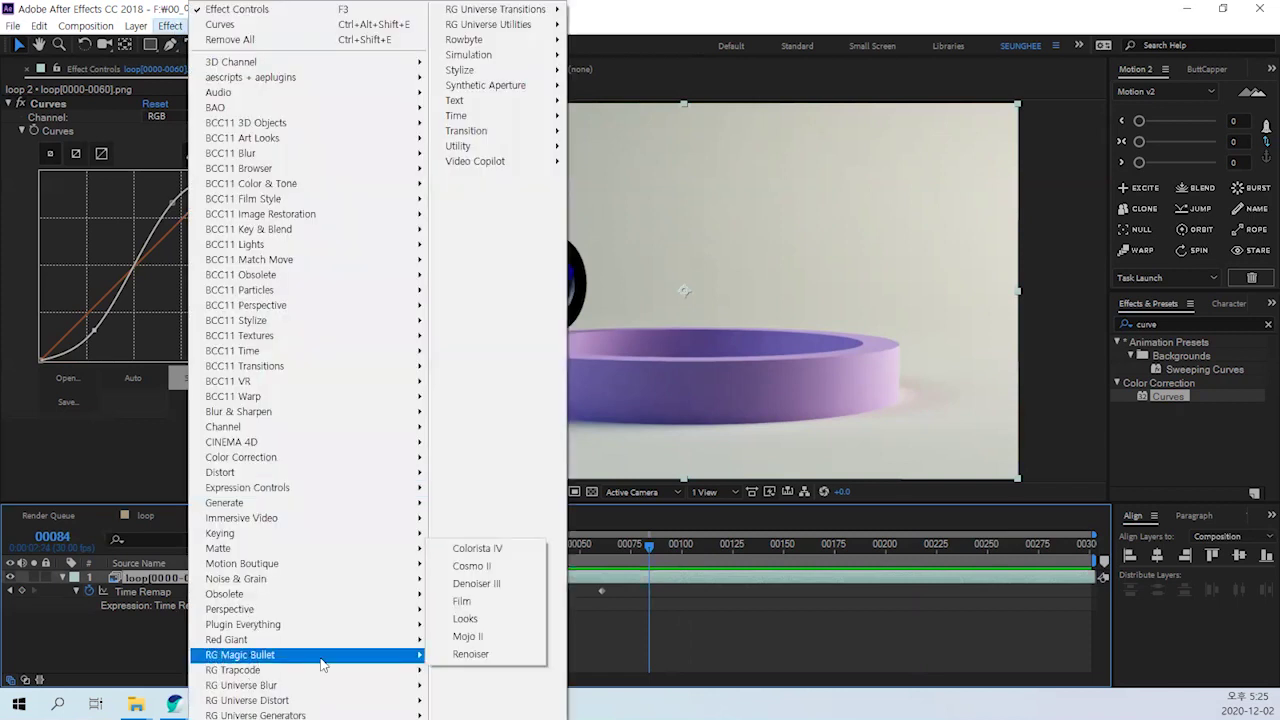
left_click(466, 618)
left_click(58, 464)
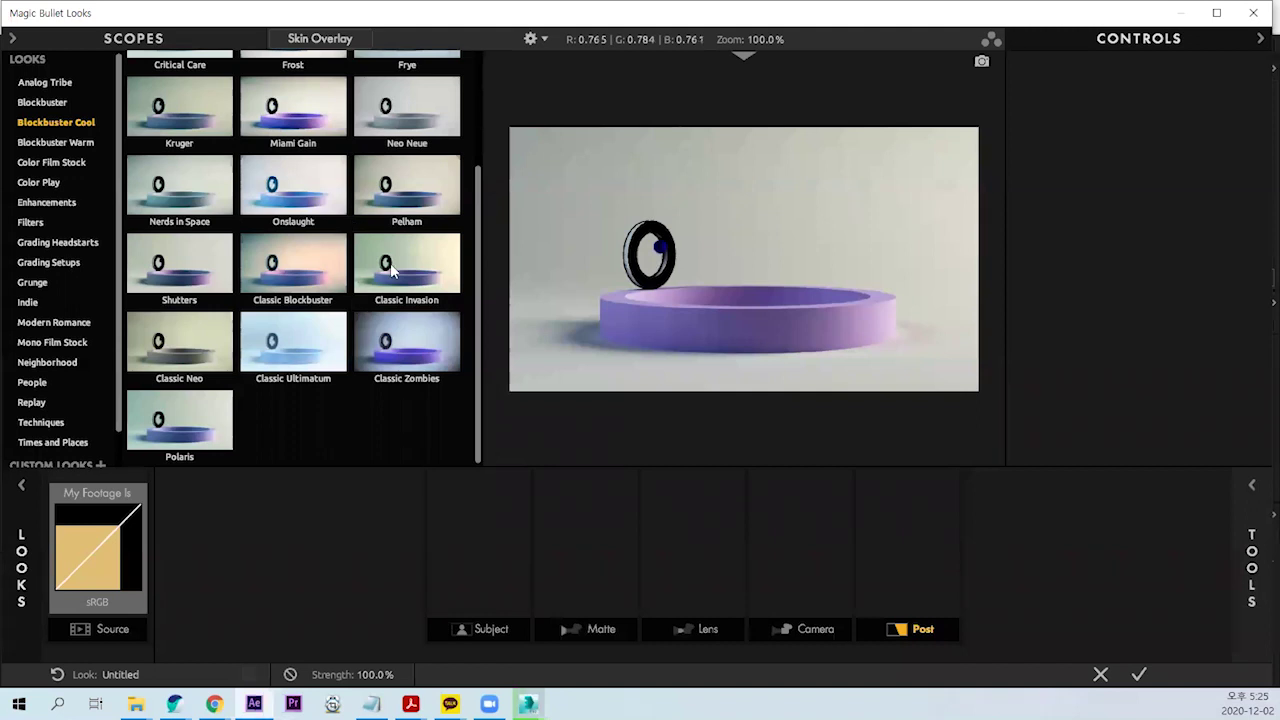
Step: Preview the Onslaught, Classic Tension, Solo Island, Too Many SEATACs and 4 Way Video Grading looks
left_click(286, 200)
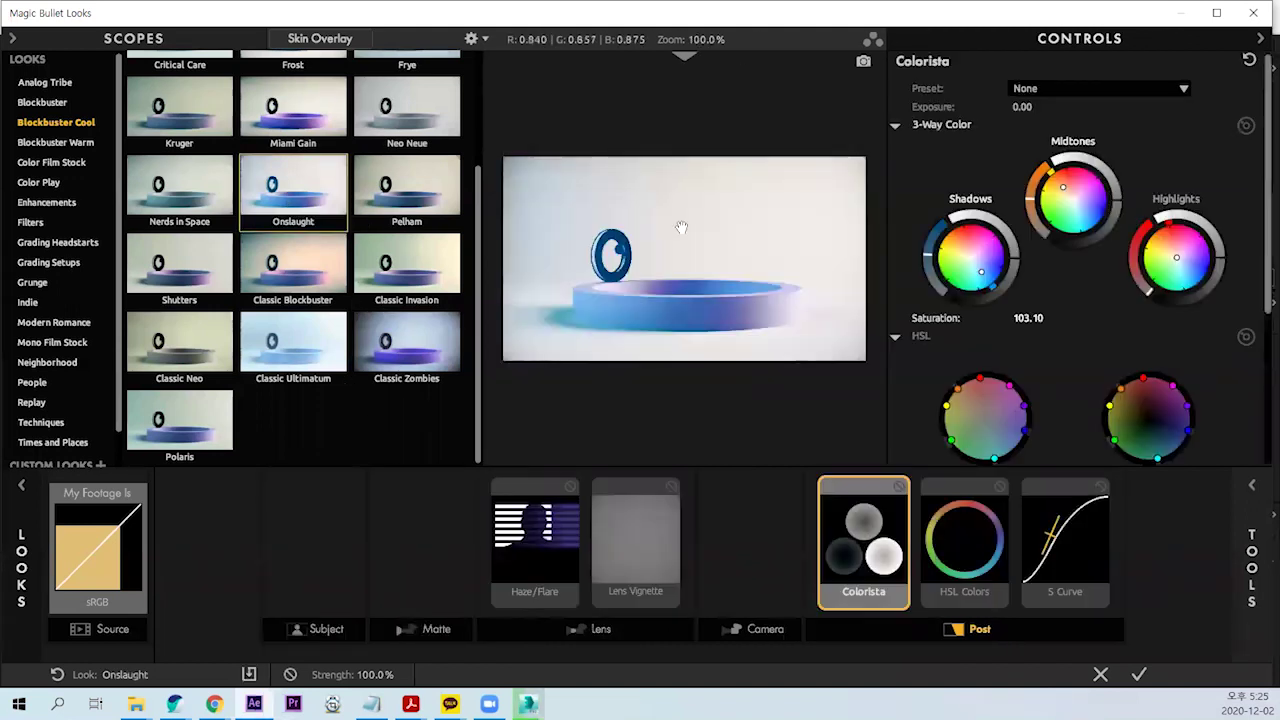
scroll(445, 445, "up", 5)
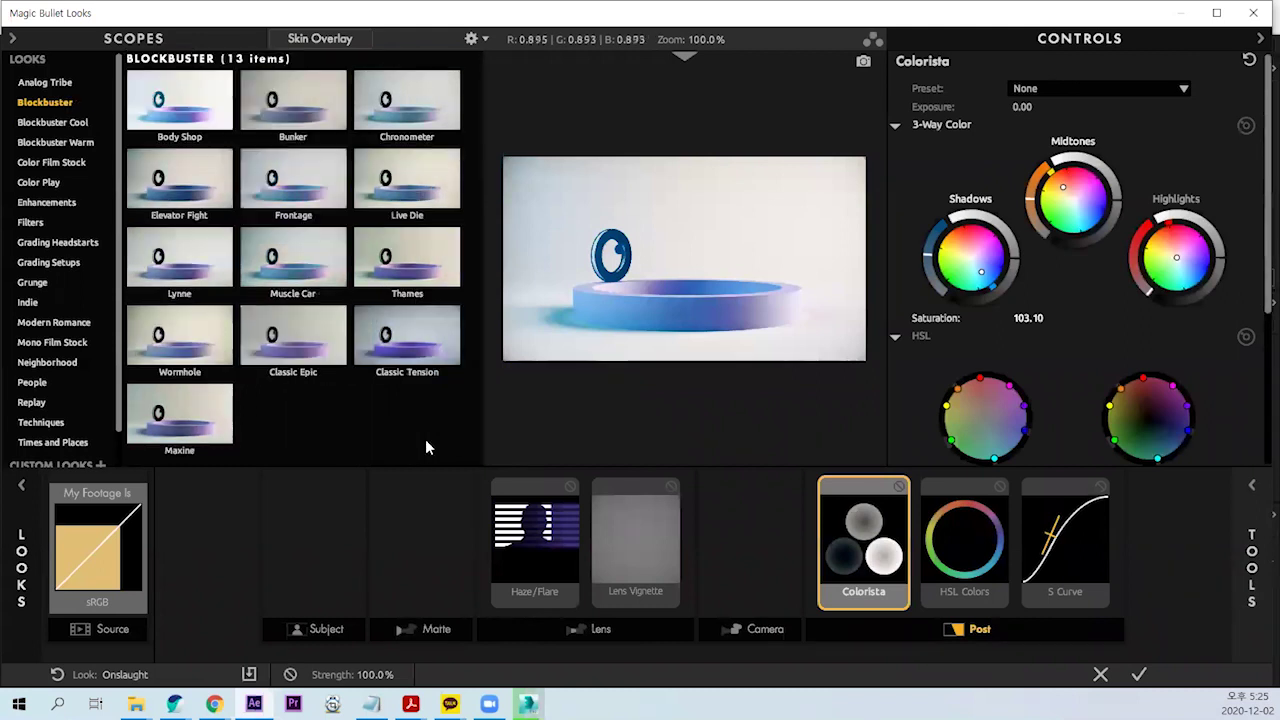
left_click(401, 343)
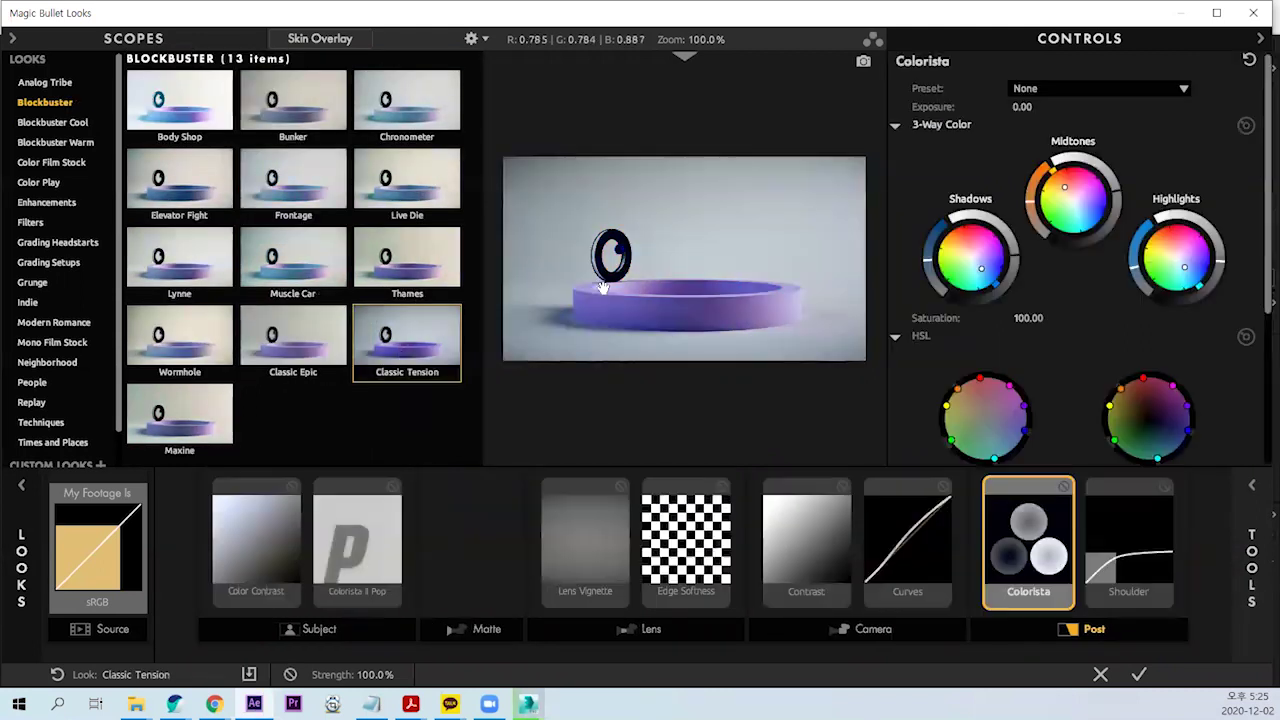
left_click(33, 283)
left_click(409, 262)
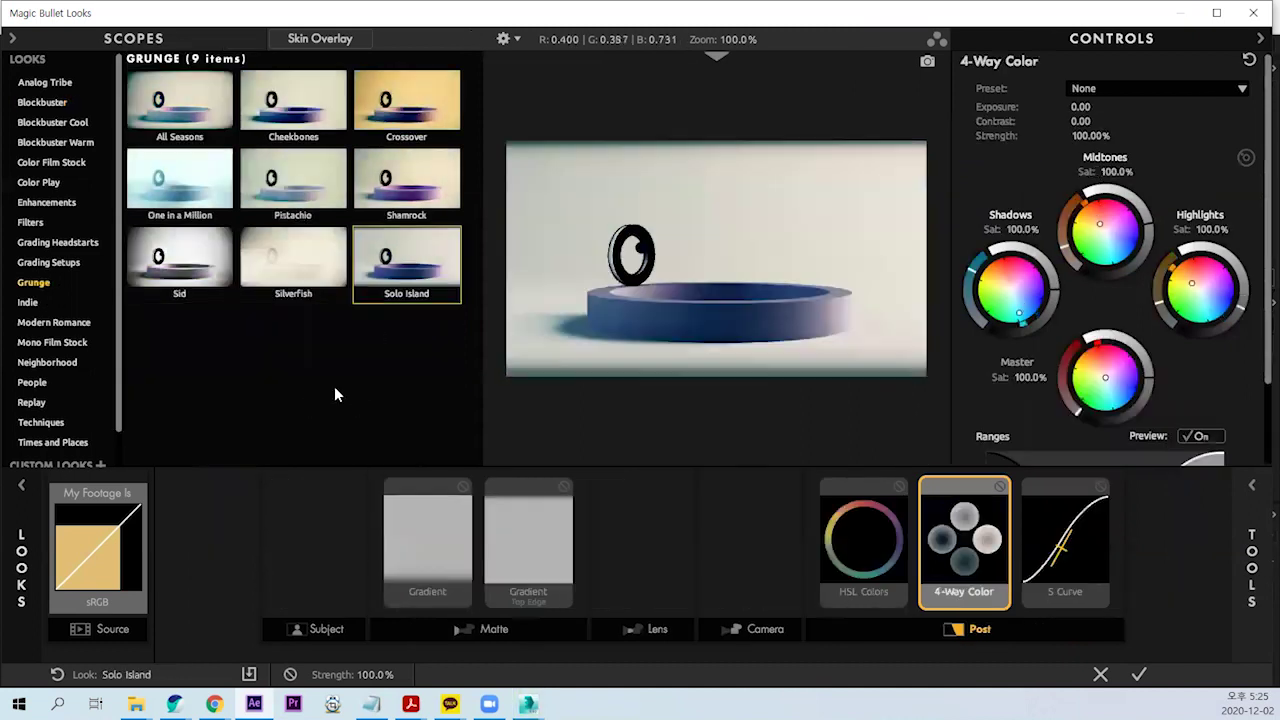
left_click(29, 222)
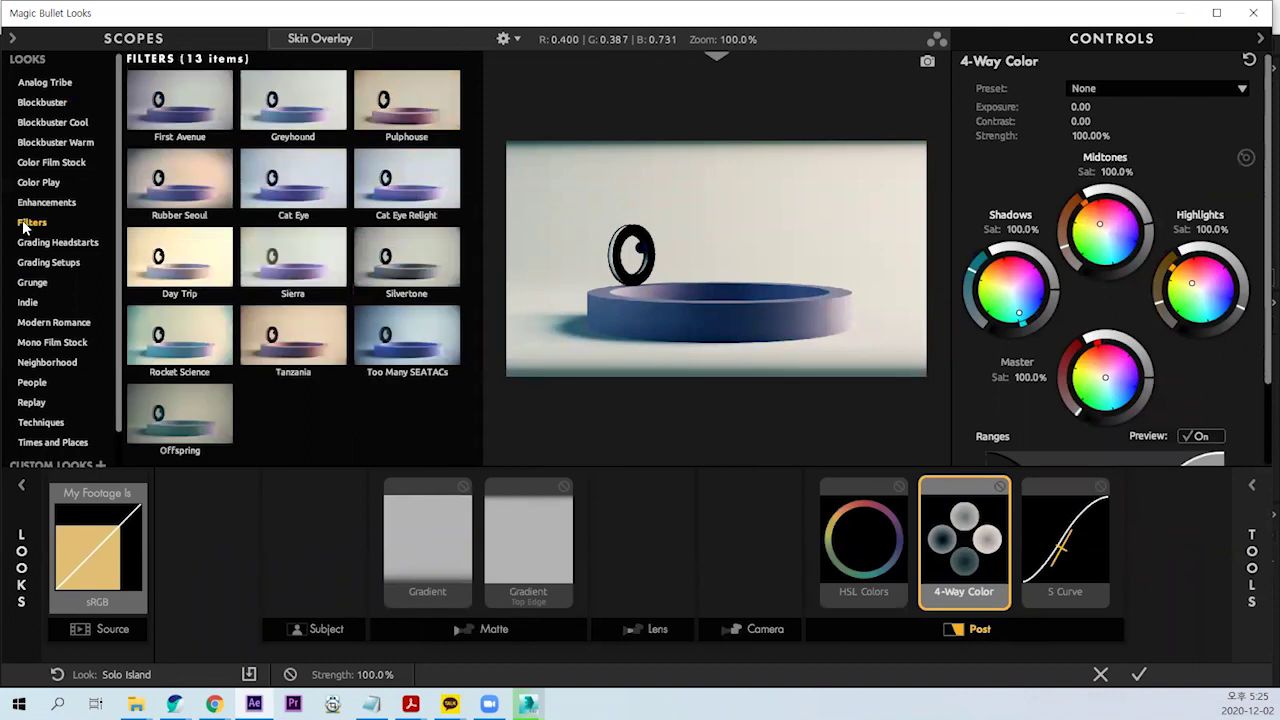
left_click(400, 340)
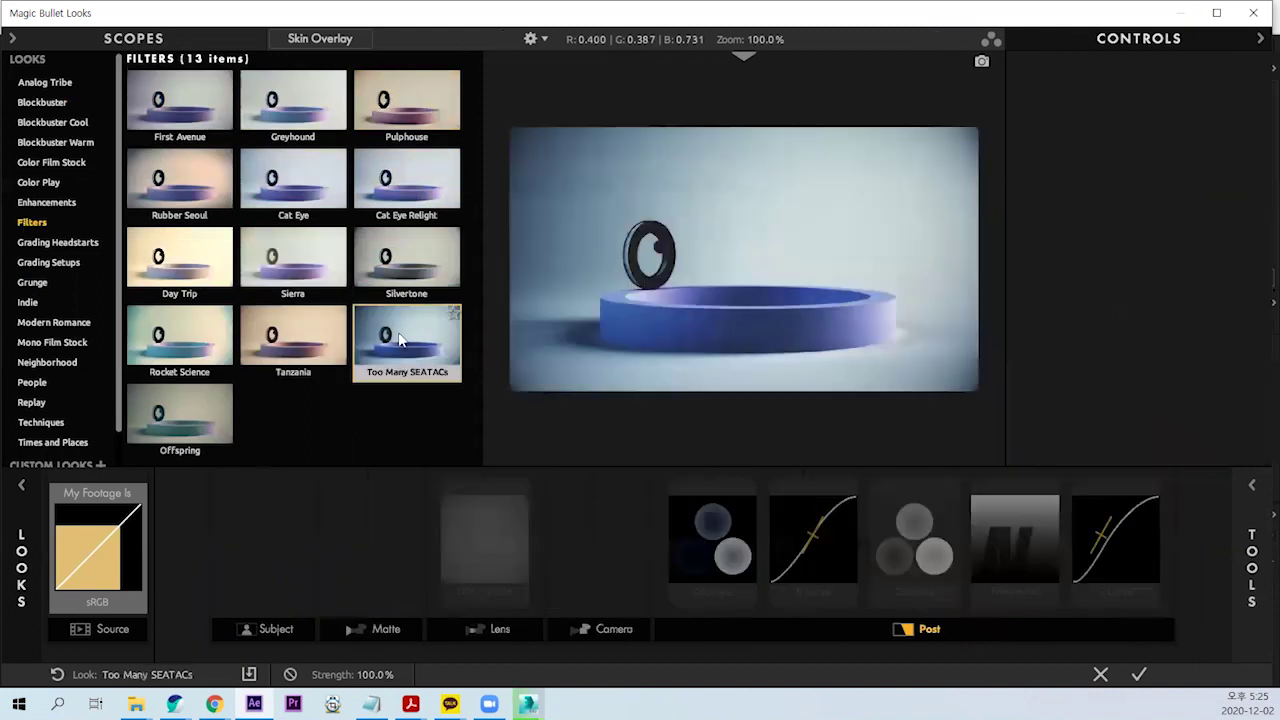
left_click(60, 262)
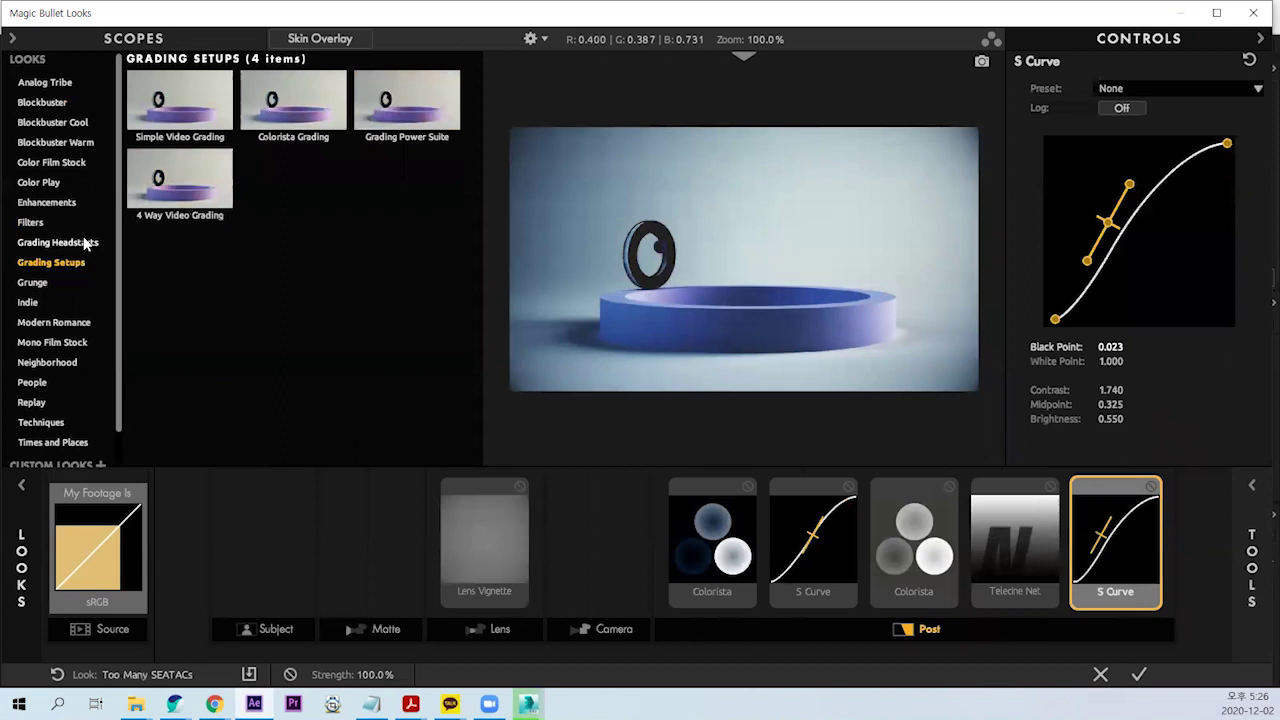
left_click(181, 170)
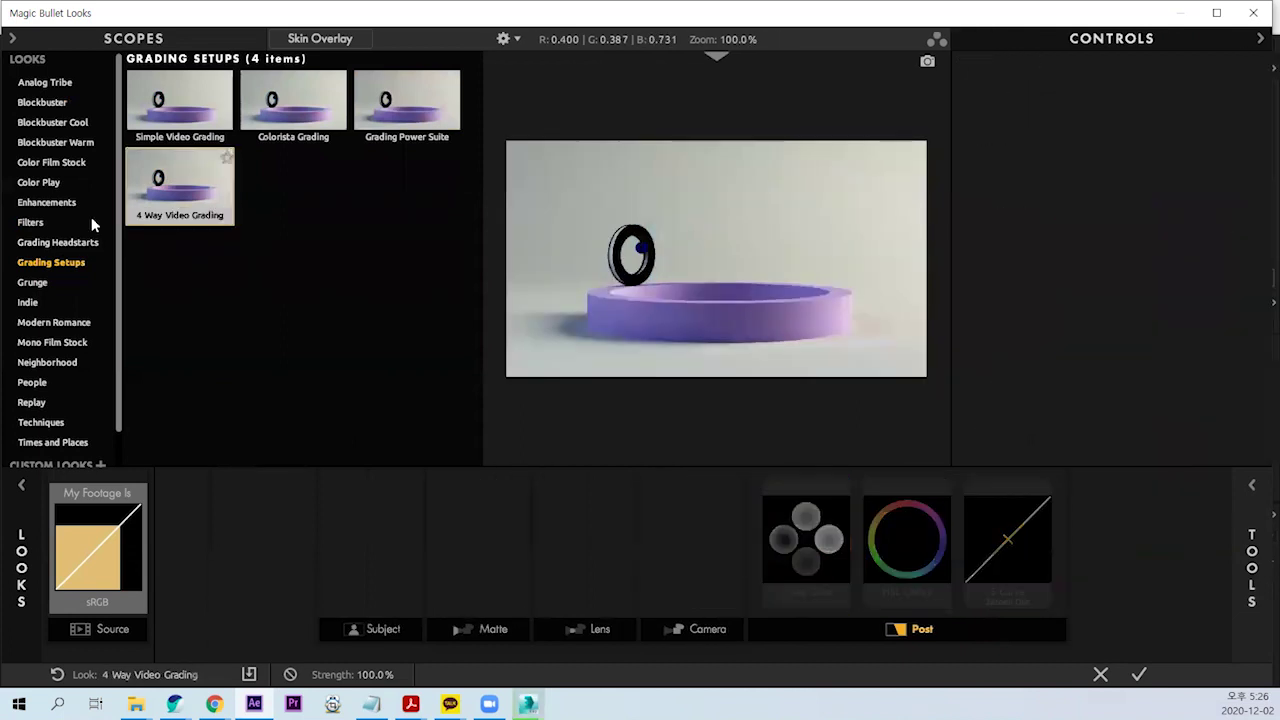
Step: Try the Fujifilm F64D film stock look, then revert to 4 Way Video Grading
left_click(53, 246)
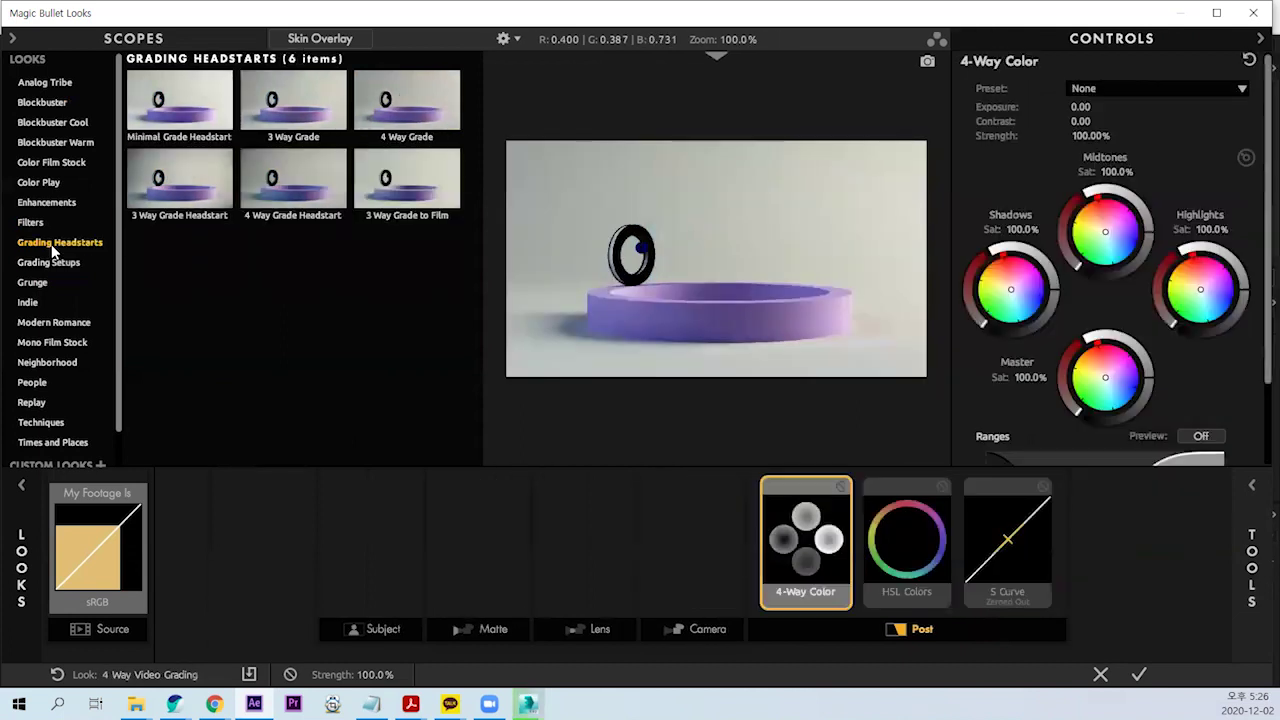
left_click(45, 162)
left_click(423, 360)
scroll(478, 400, "down", 1)
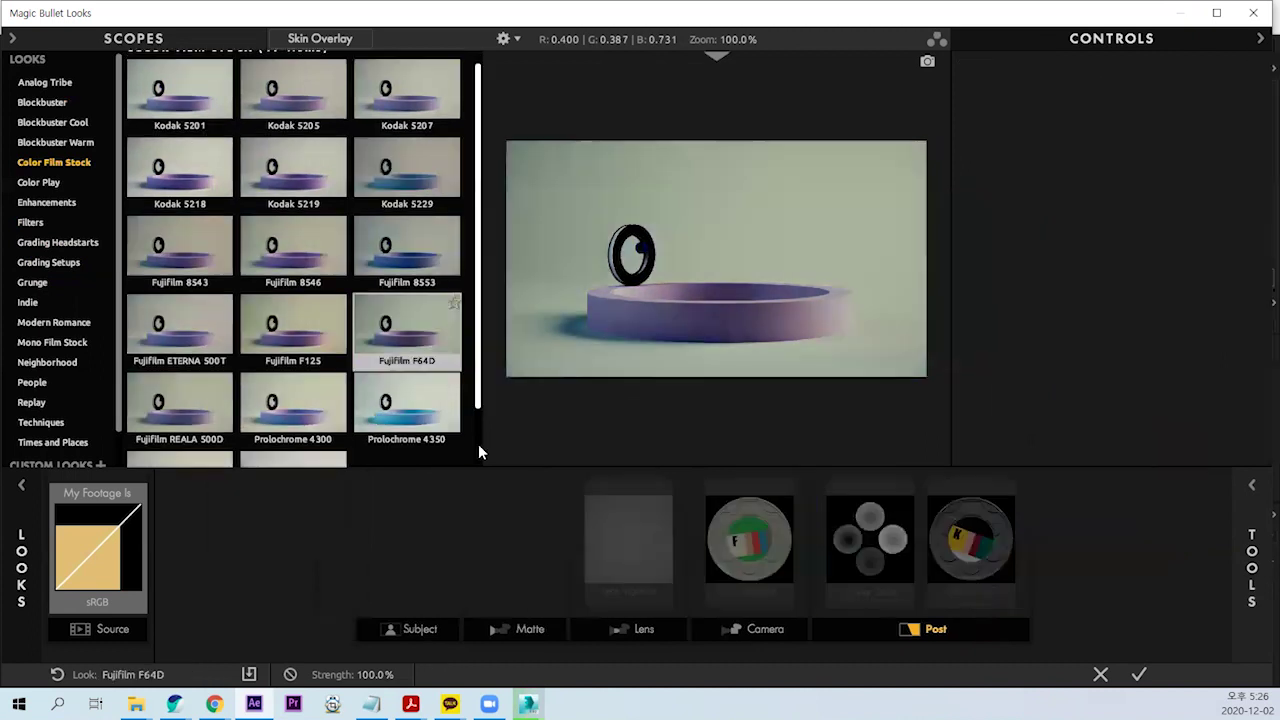
scroll(479, 445, "down", 1)
key("ctrl+z")
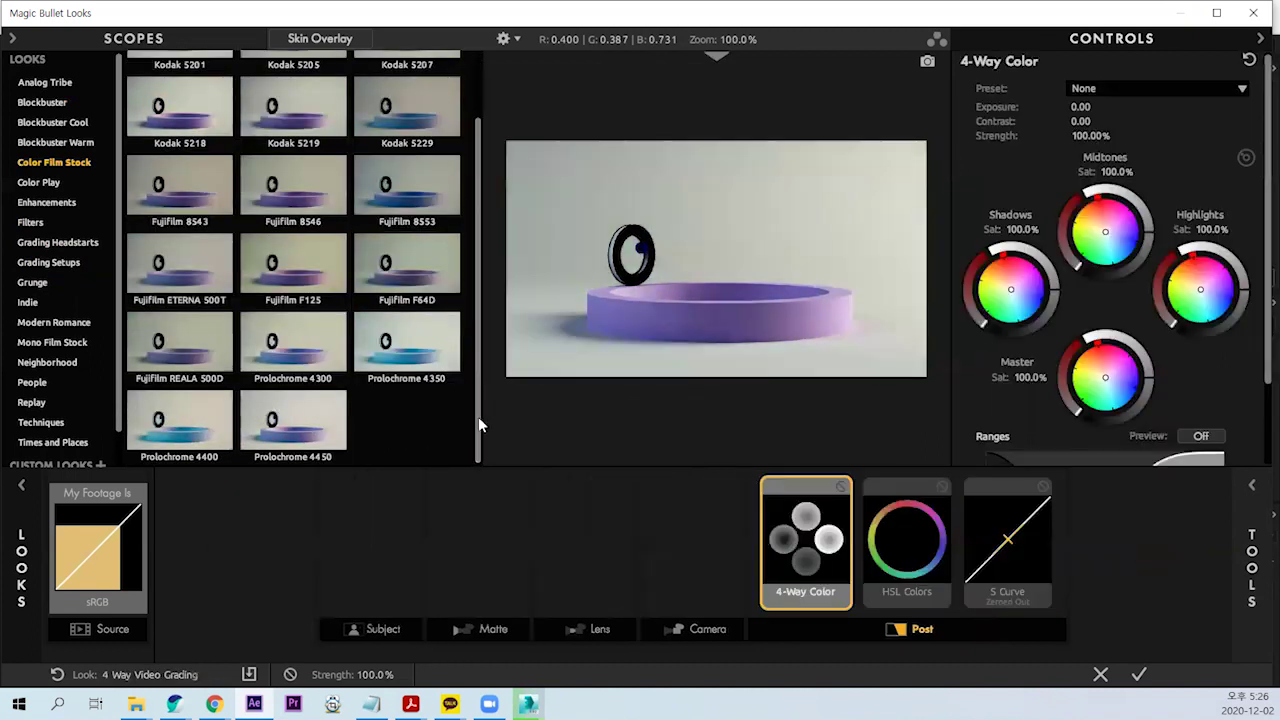
Step: Compare Blockbuster Warm looks, apply Humungus, and accept it back into After Effects
left_click(105, 149)
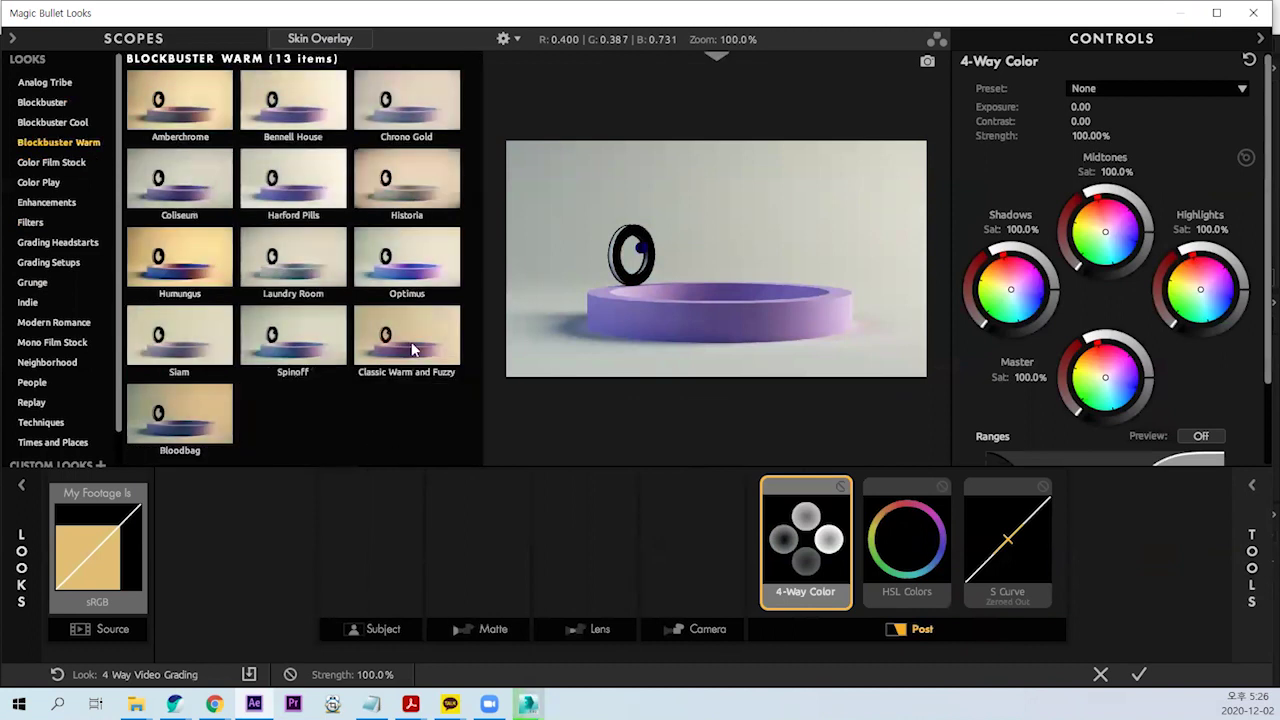
left_click(188, 425)
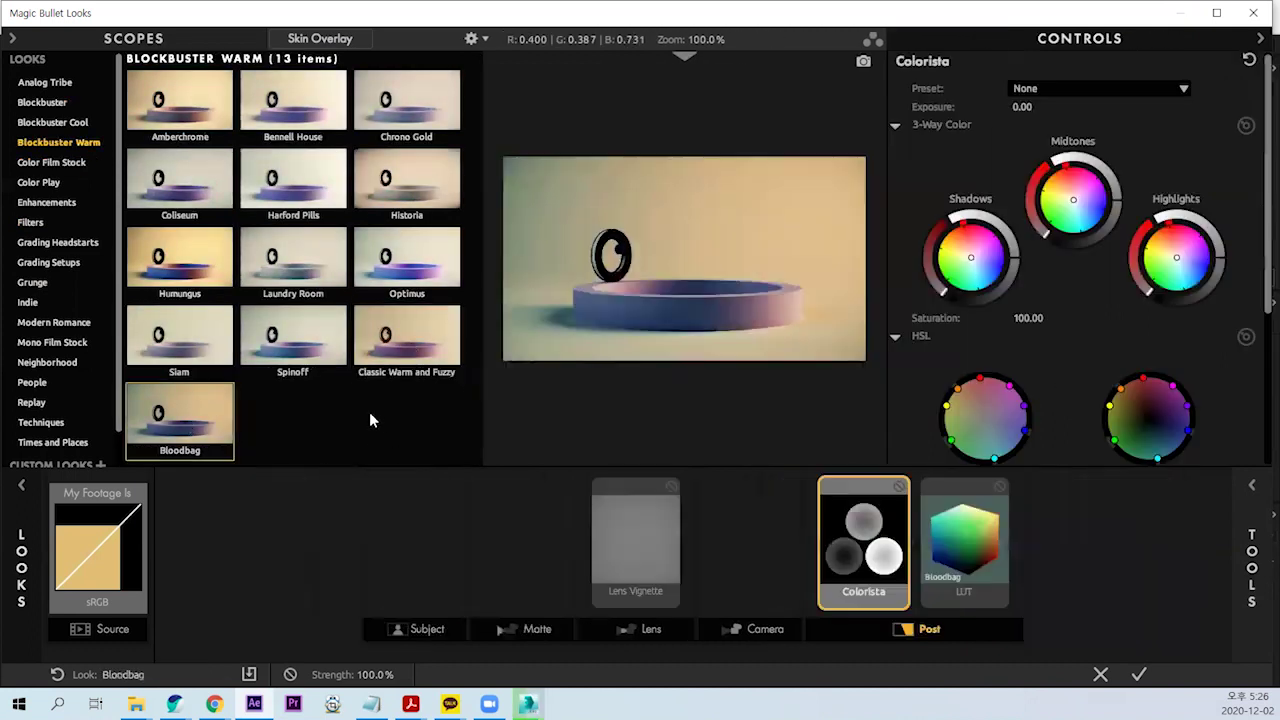
left_click(203, 287)
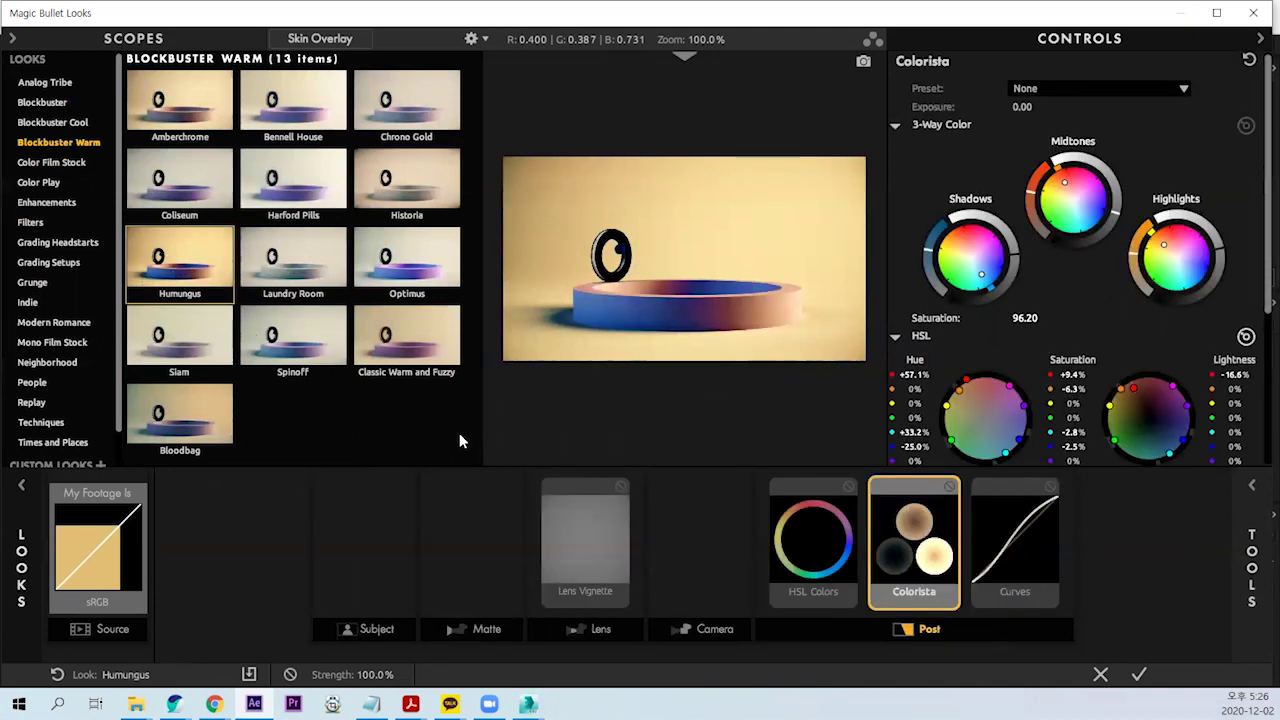
left_click(1138, 674)
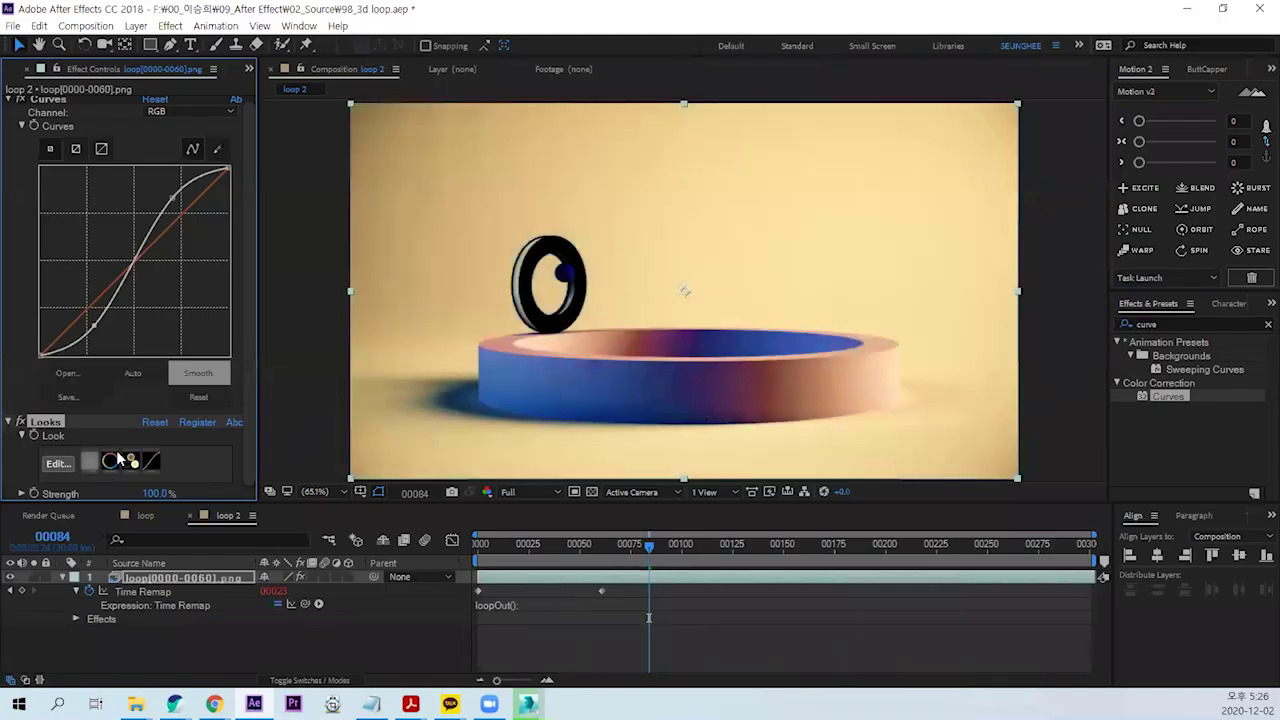
Step: Rewind loop 2 to frame 0 and preview the warm-graded rolling ring loop, then stop
left_click(22, 423)
left_click(640, 650)
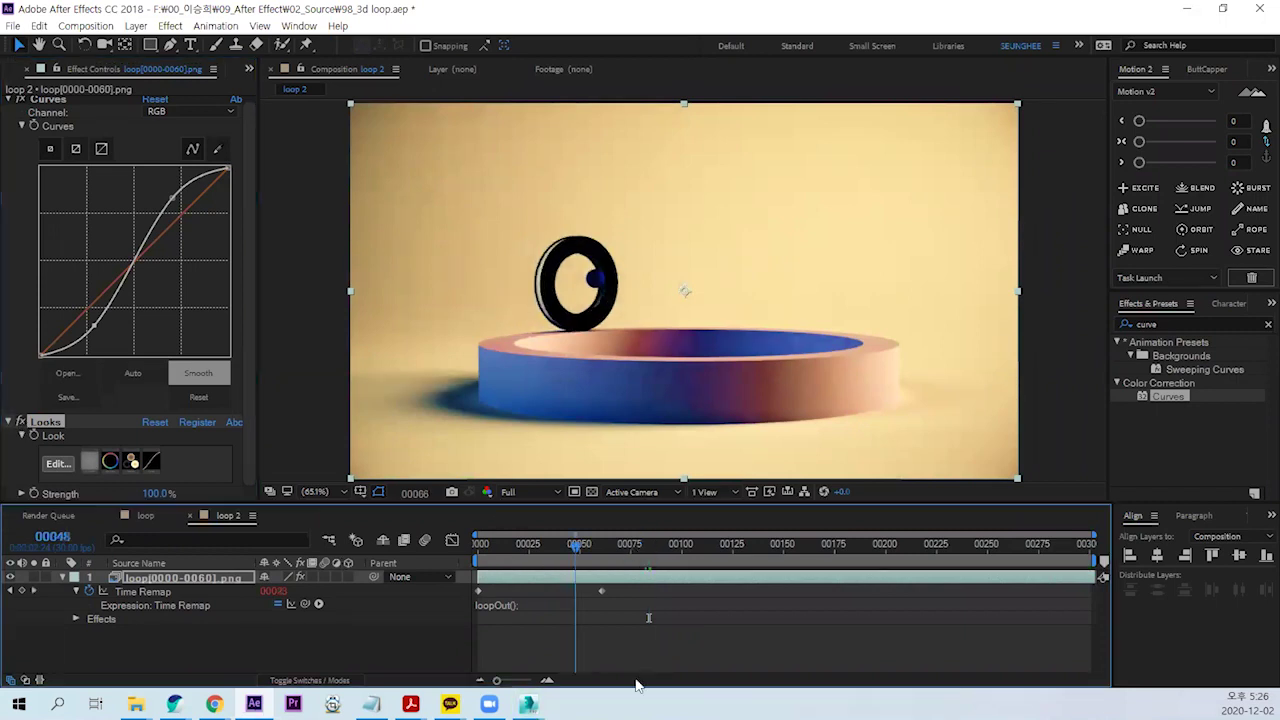
key("Home")
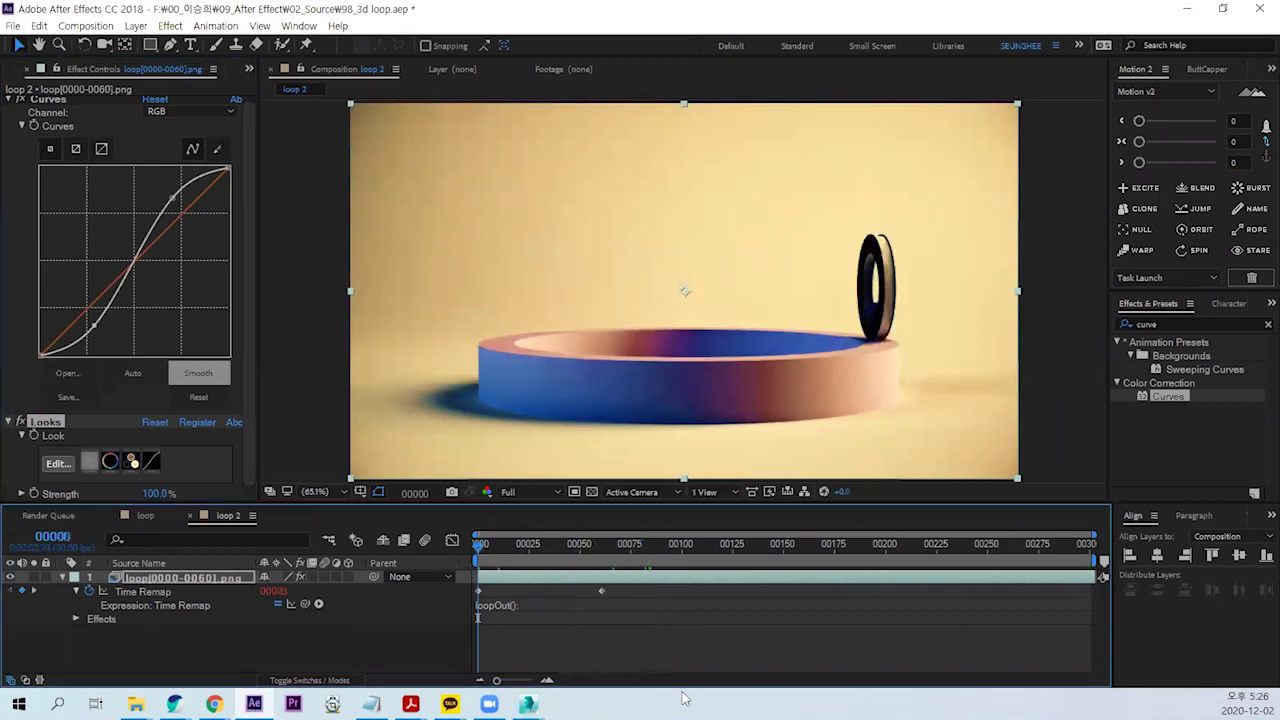
key("space")
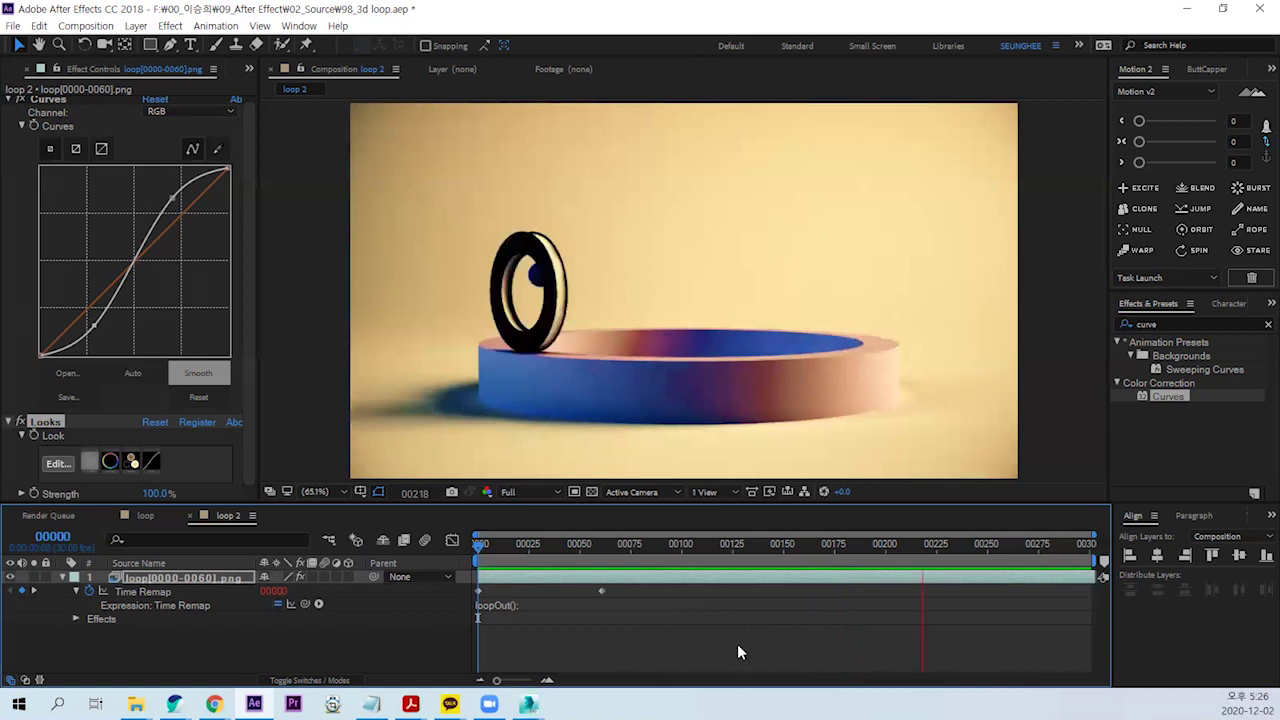
key("space")
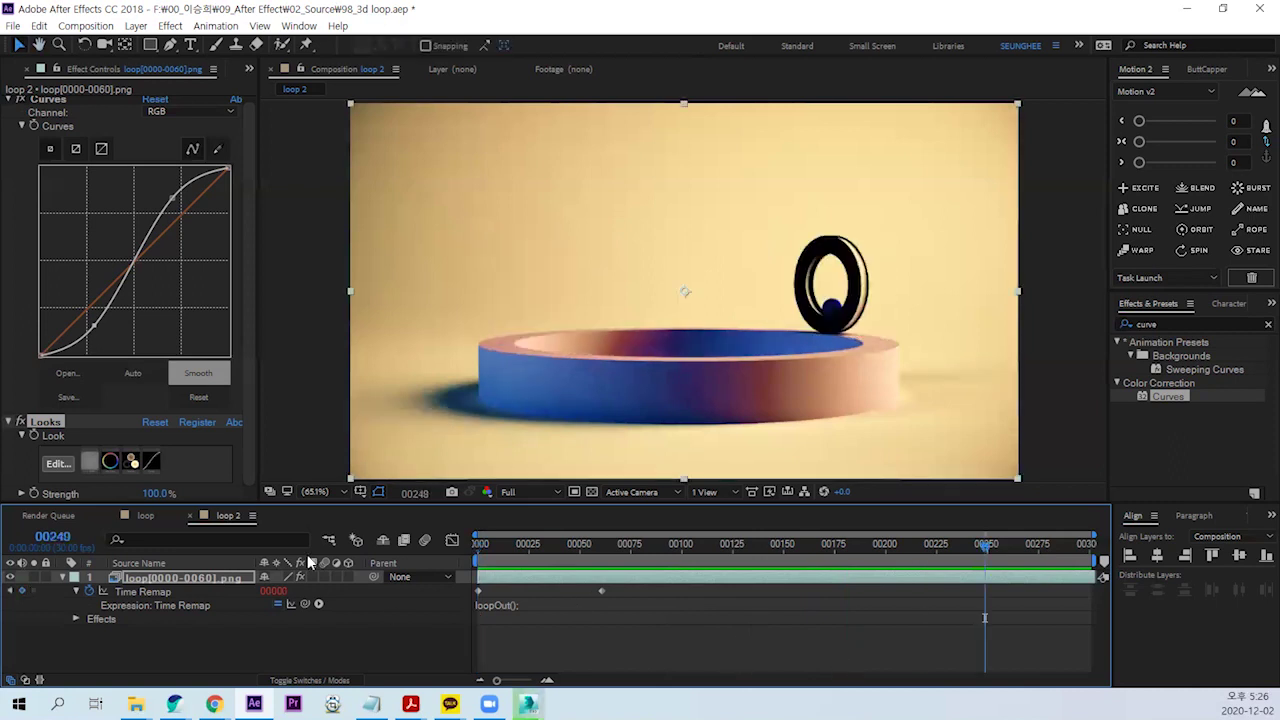